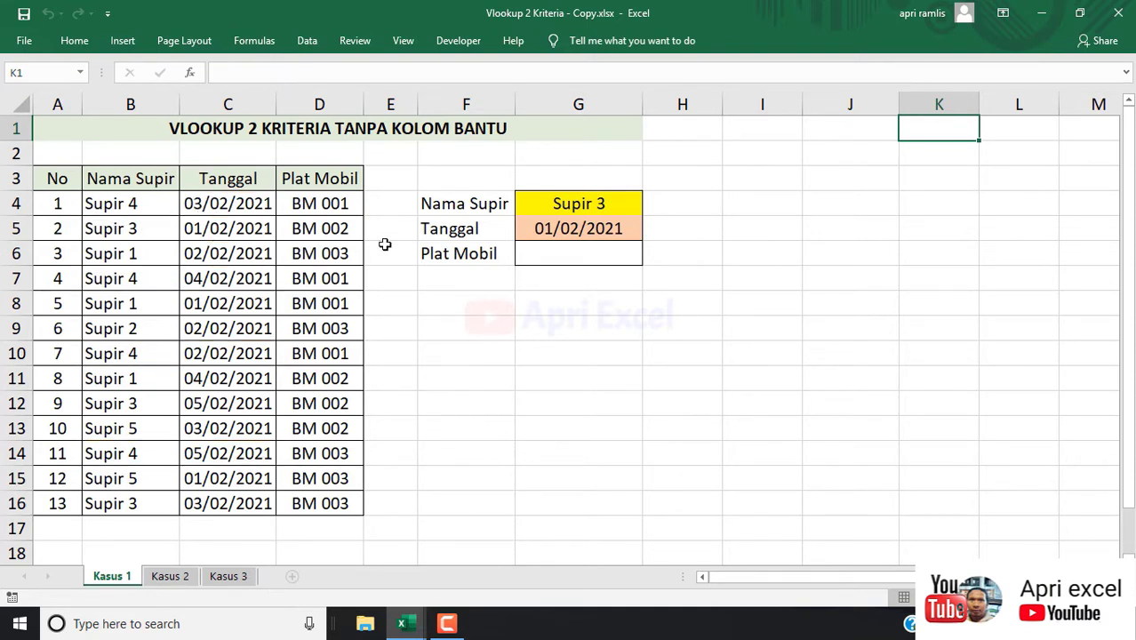
# Step: On Kasus 1, set the driver G4 to Supir 1 and enter BM 001 in G6
pyautogui.click(638, 203)
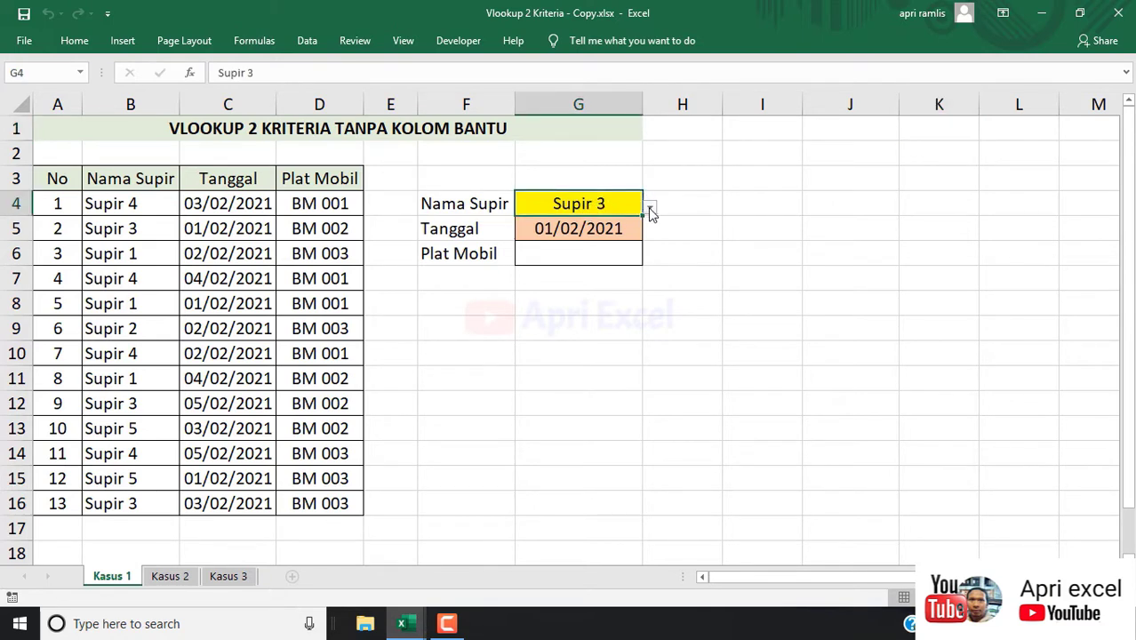
pyautogui.click(650, 206)
pyautogui.press('Escape')
pyautogui.click(590, 254)
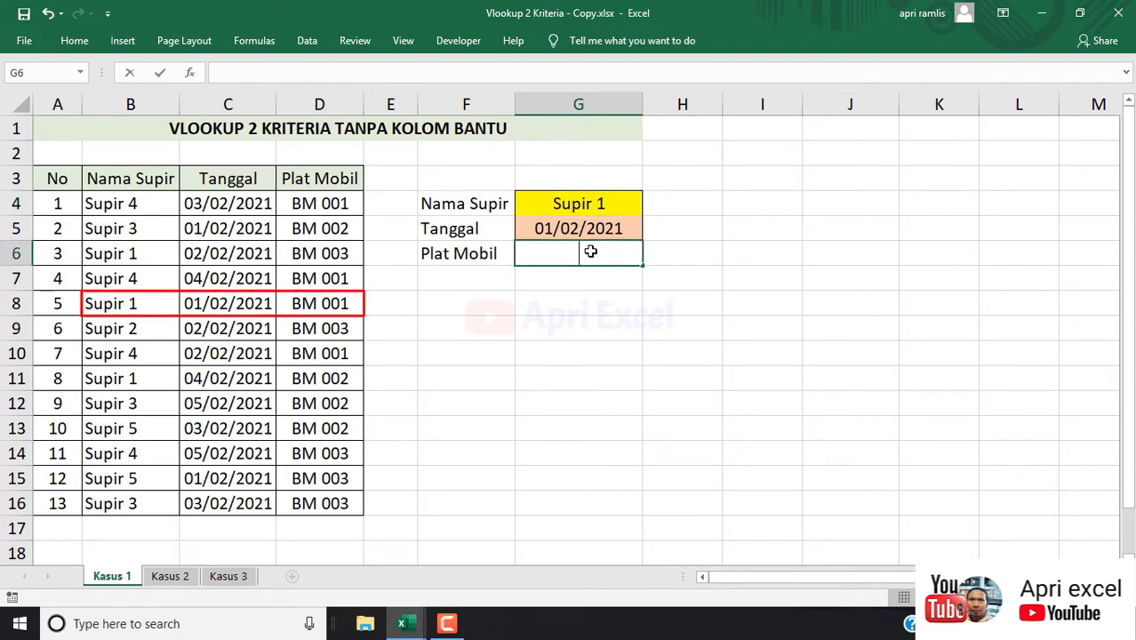
pyautogui.write('BM 001')
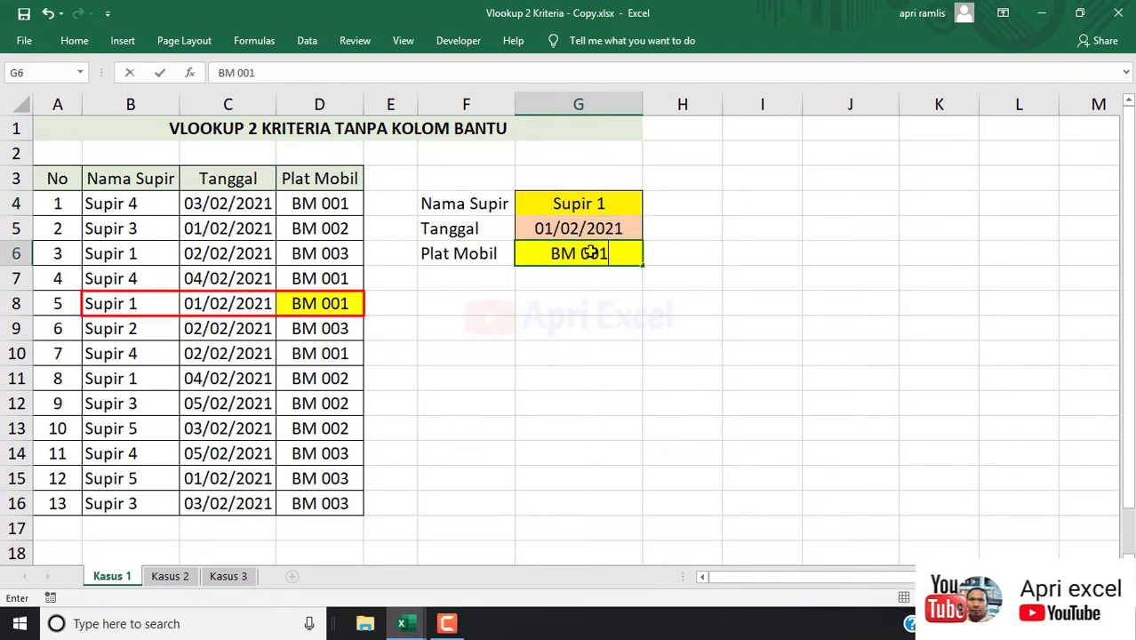
pyautogui.press('Return')
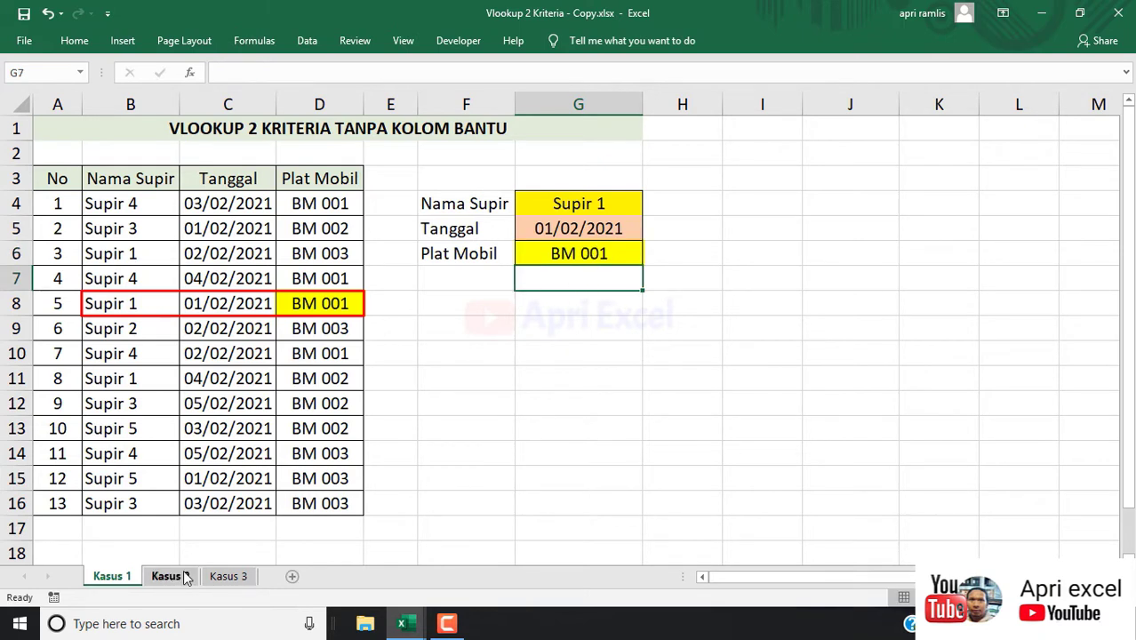
# Step: On Kasus 2, enter BM 001 in the Supir 1 / 01/02/2021 grid cell G5
pyautogui.click(177, 578)
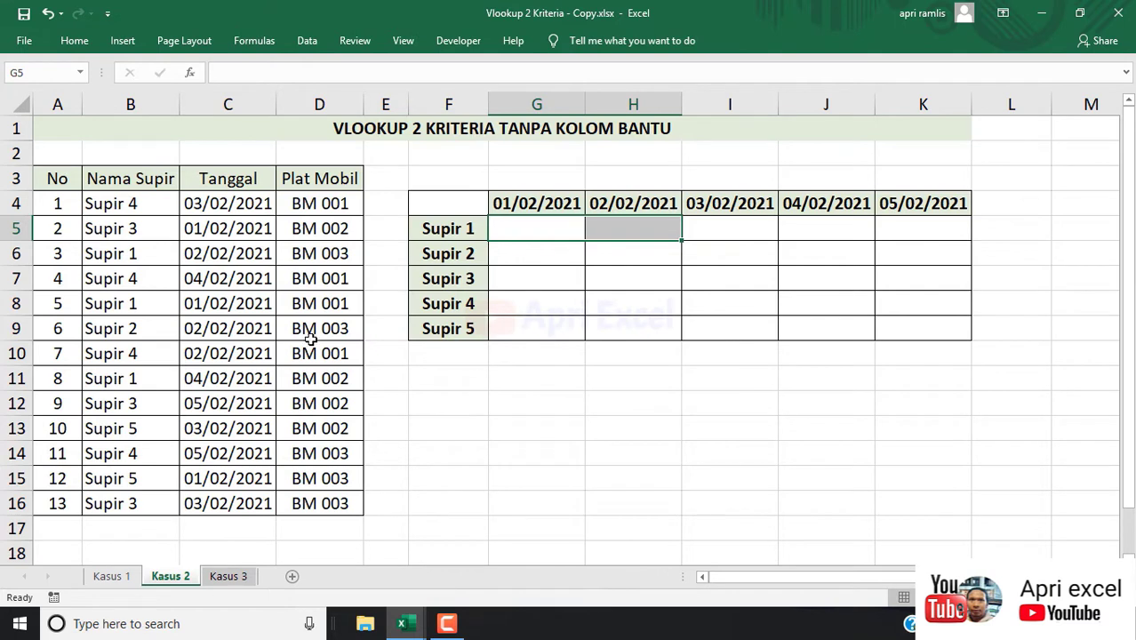
pyautogui.click(557, 234)
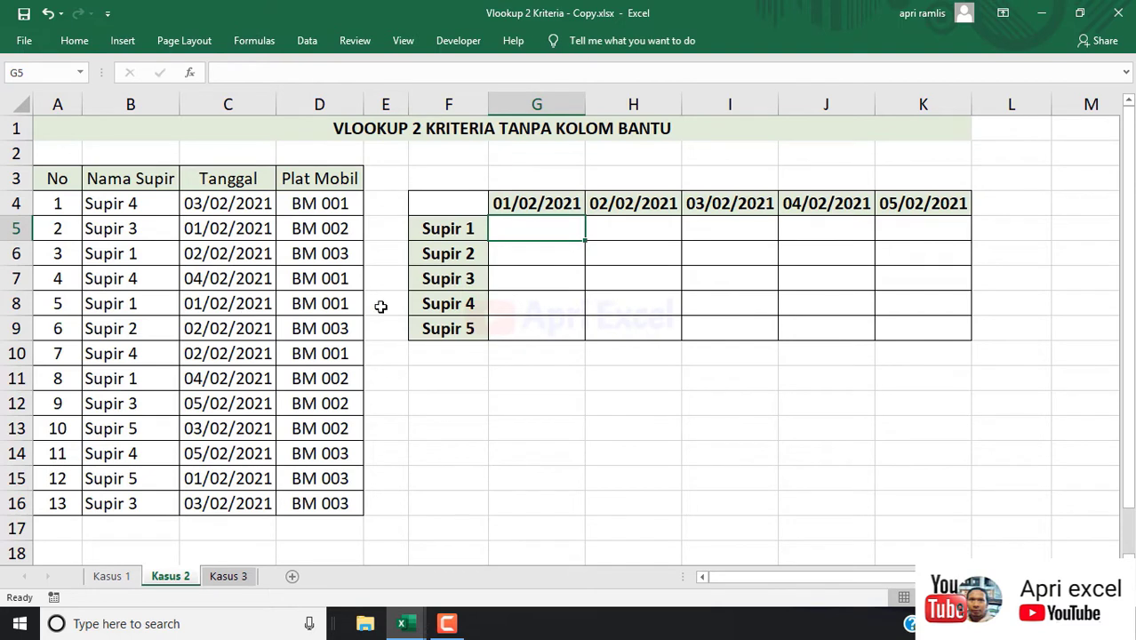
pyautogui.write('BM 001')
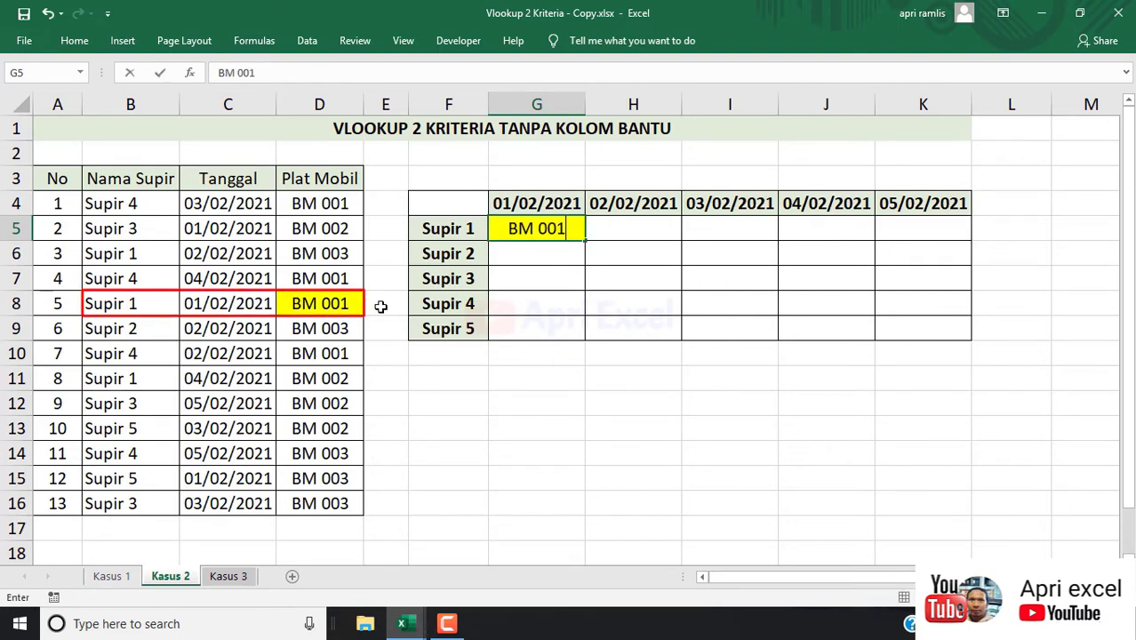
pyautogui.press('Return')
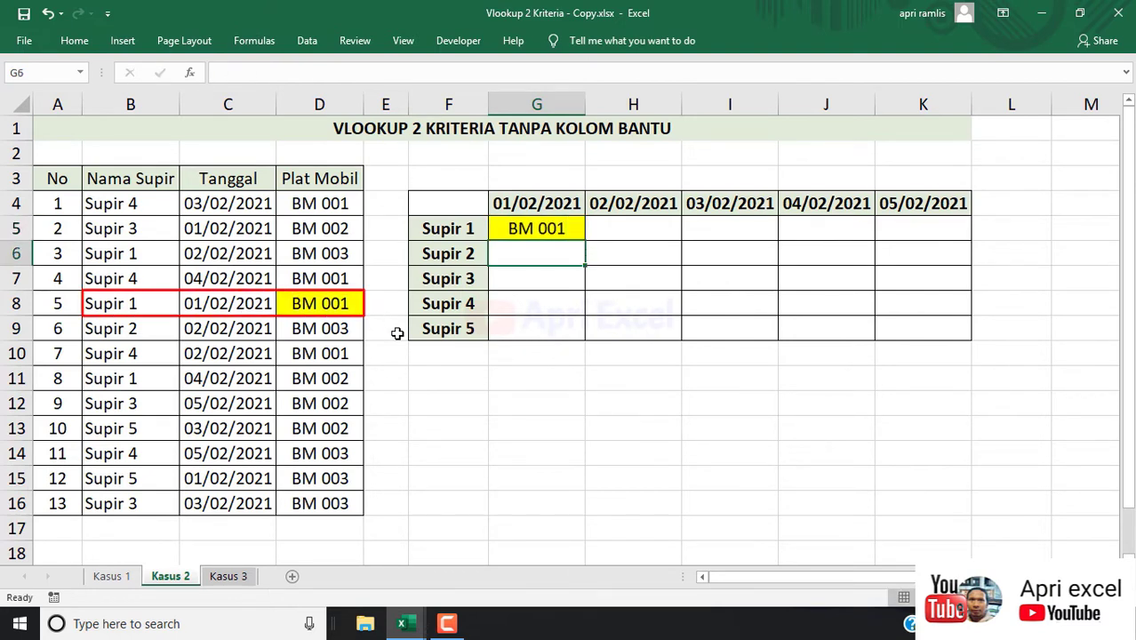
# Step: On Kasus 3, set the driver I4 to Supir 5 and the date I5 to 01/02/2021
pyautogui.click(225, 577)
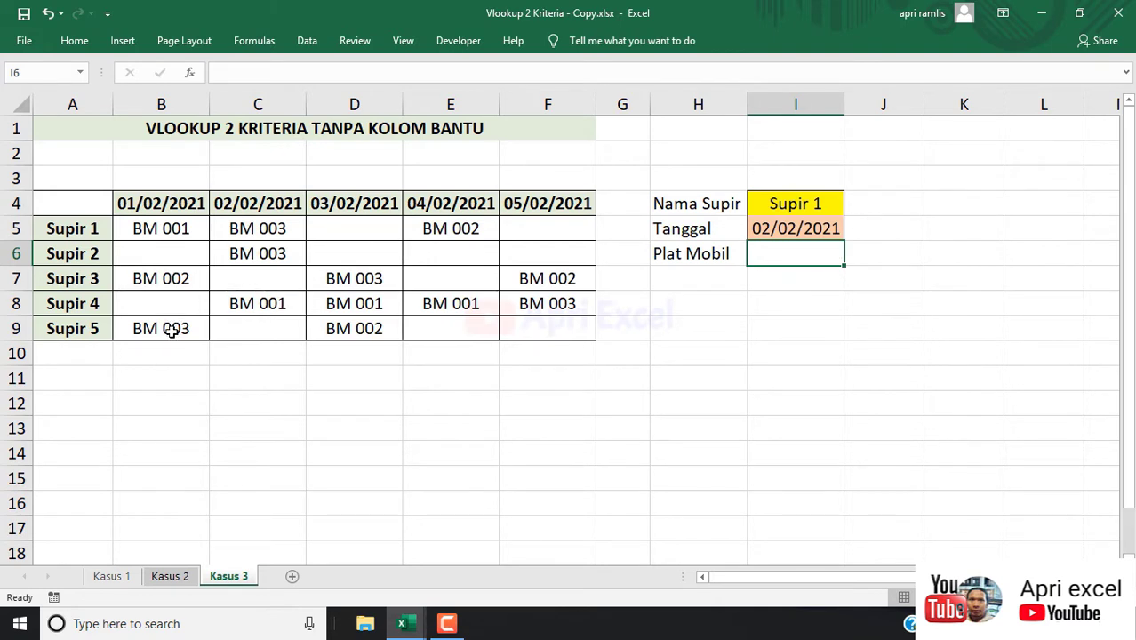
pyautogui.click(807, 204)
pyautogui.click(852, 207)
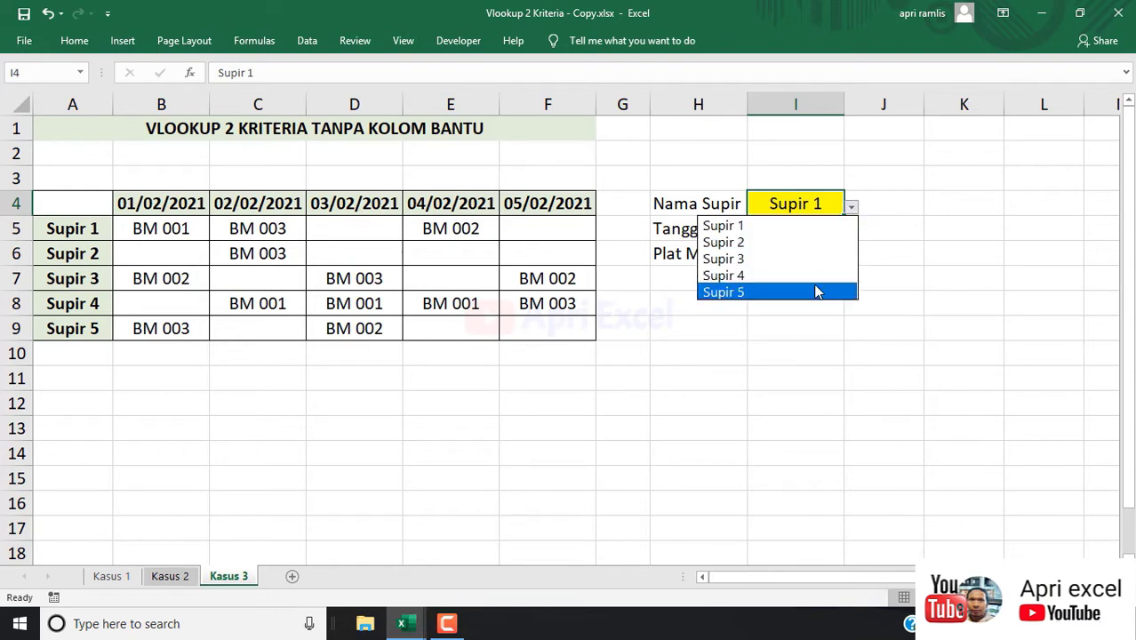
pyautogui.click(817, 293)
pyautogui.click(790, 228)
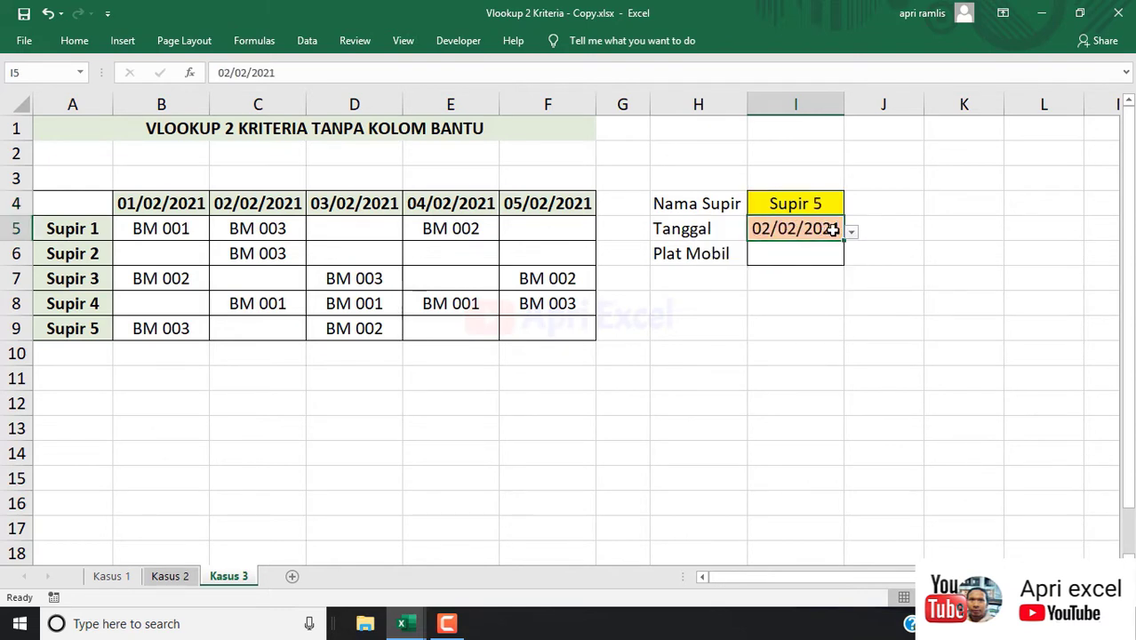
pyautogui.click(851, 232)
pyautogui.click(836, 252)
# Step: Enter BM 003 as the plate in I6, then return to Kasus 1
pyautogui.click(819, 257)
pyautogui.write('BM')
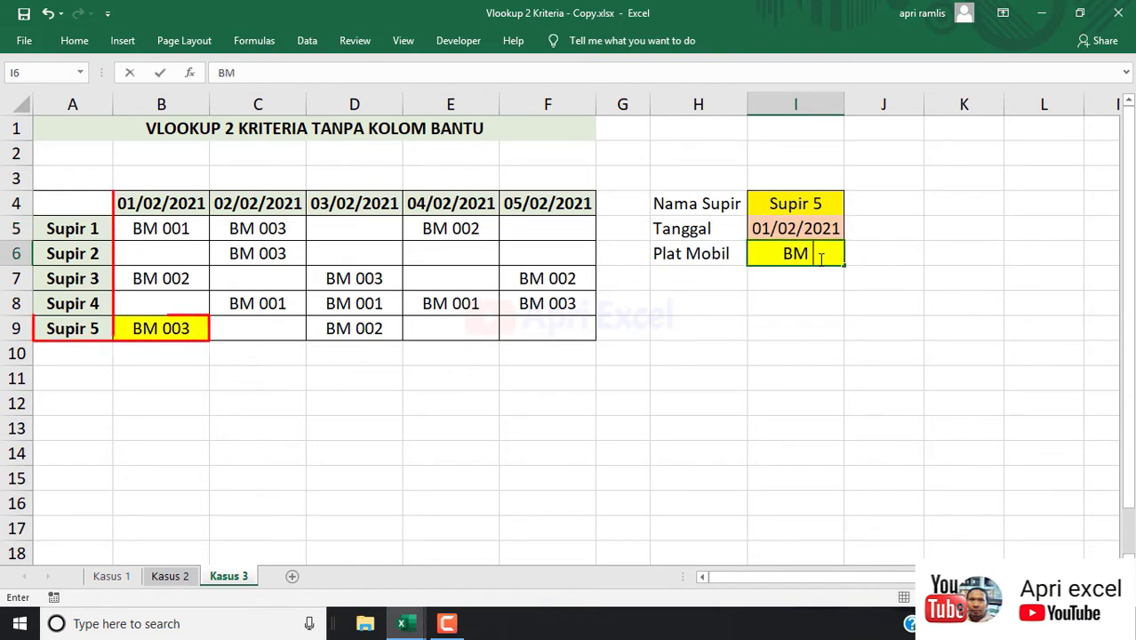
pyautogui.write(' 003')
pyautogui.press('Return')
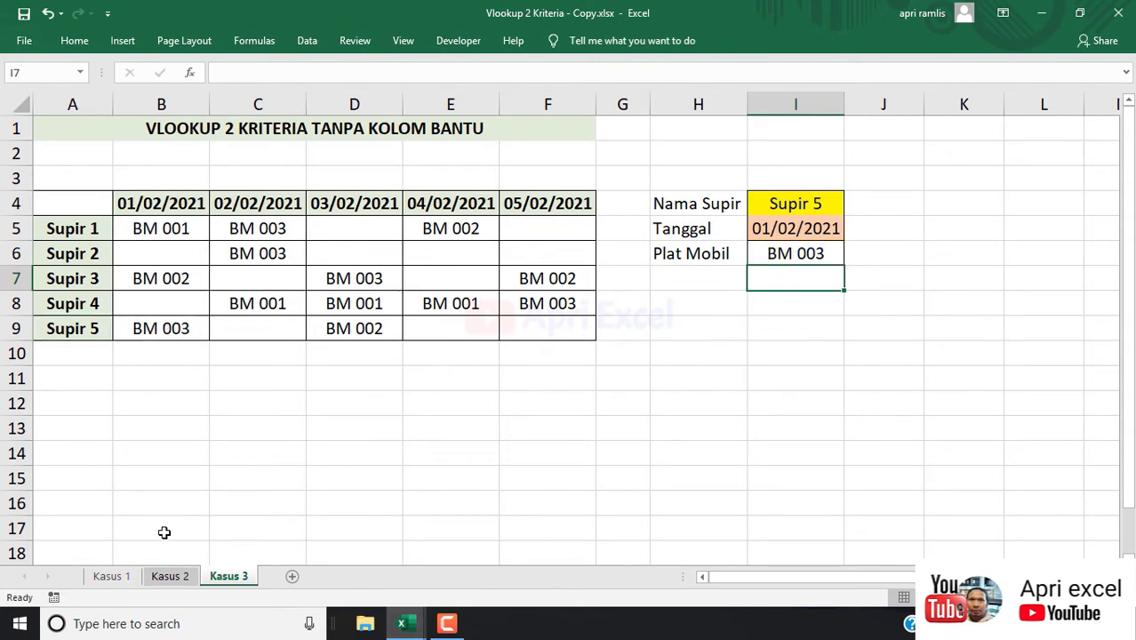
pyautogui.click(127, 580)
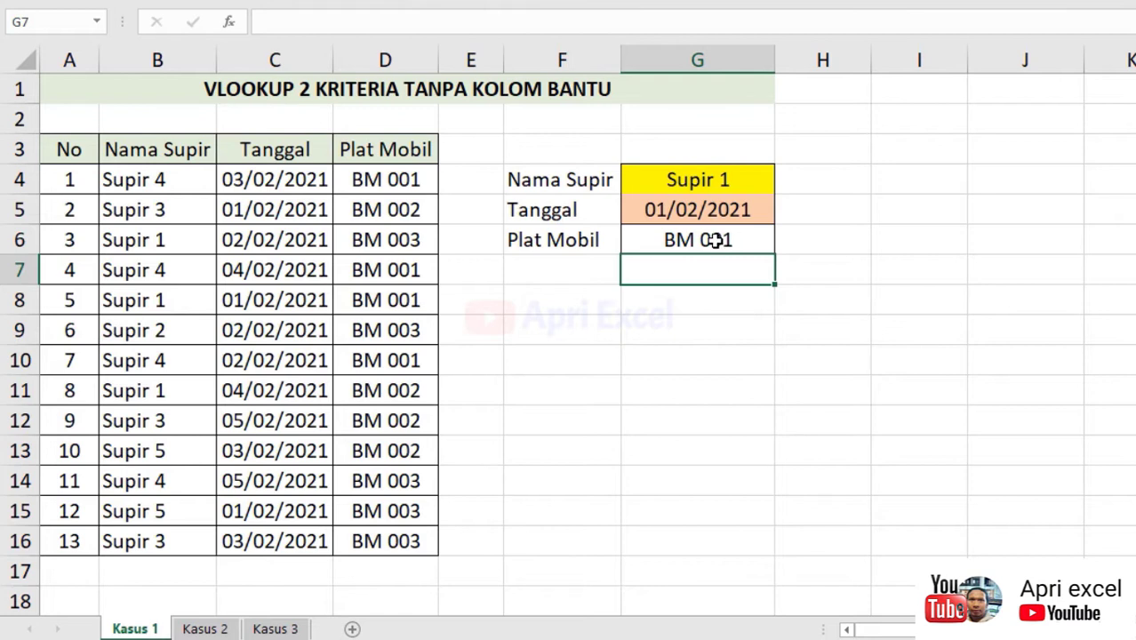
# Step: Begin G6's formula as =vlookup(G4&G5;choose({1\2}; on Kasus 1
pyautogui.click(716, 240)
pyautogui.write('=vl')
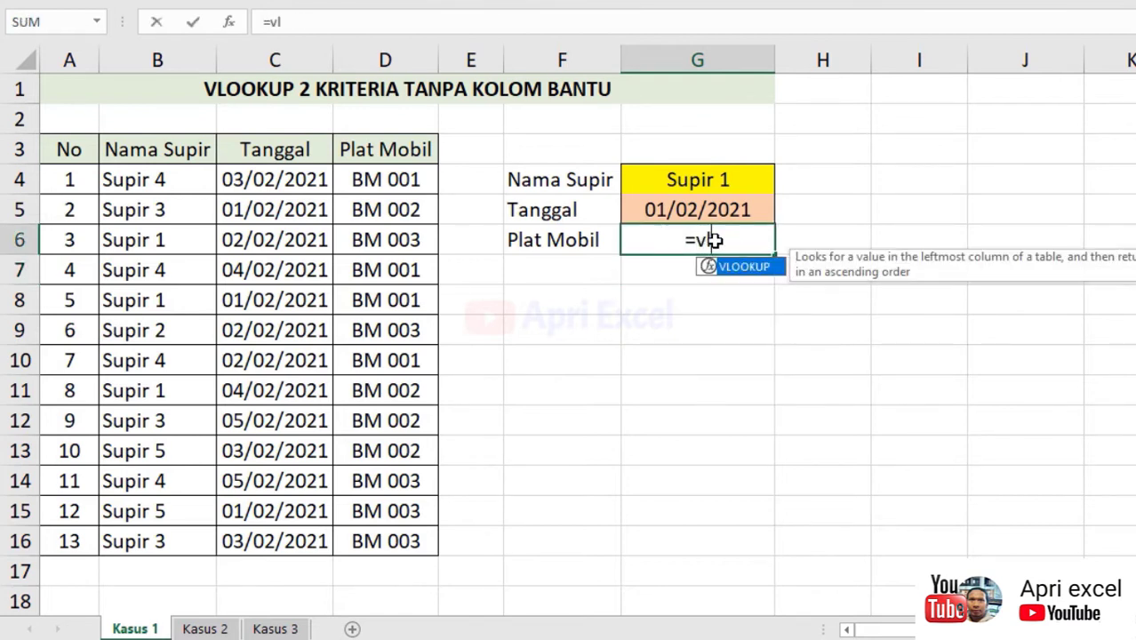
pyautogui.write('ookup(')
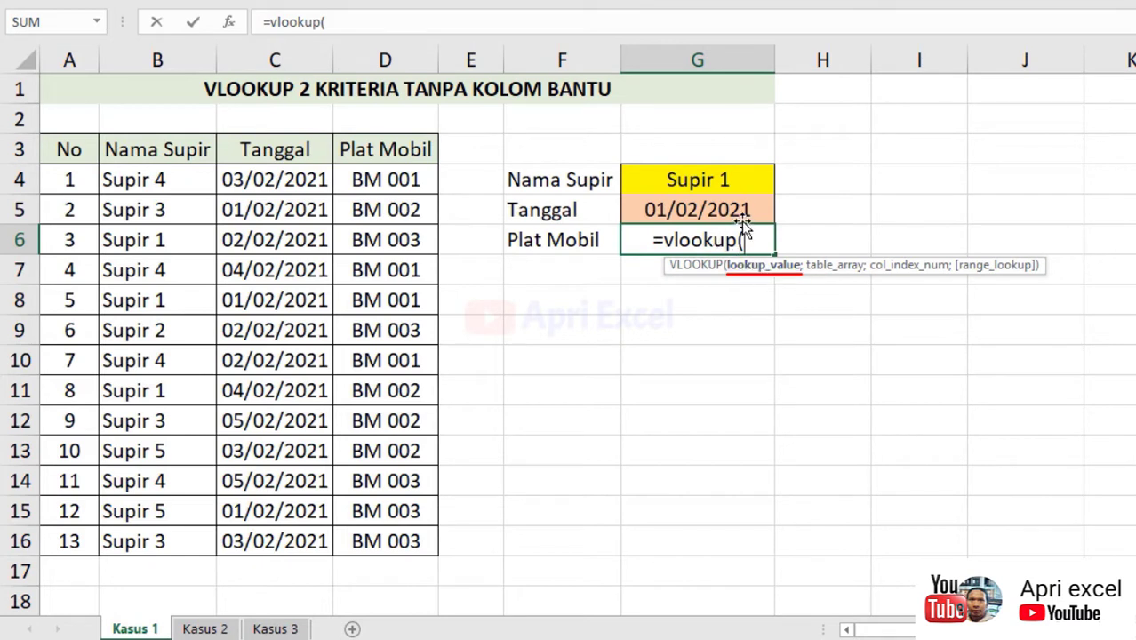
pyautogui.click(719, 180)
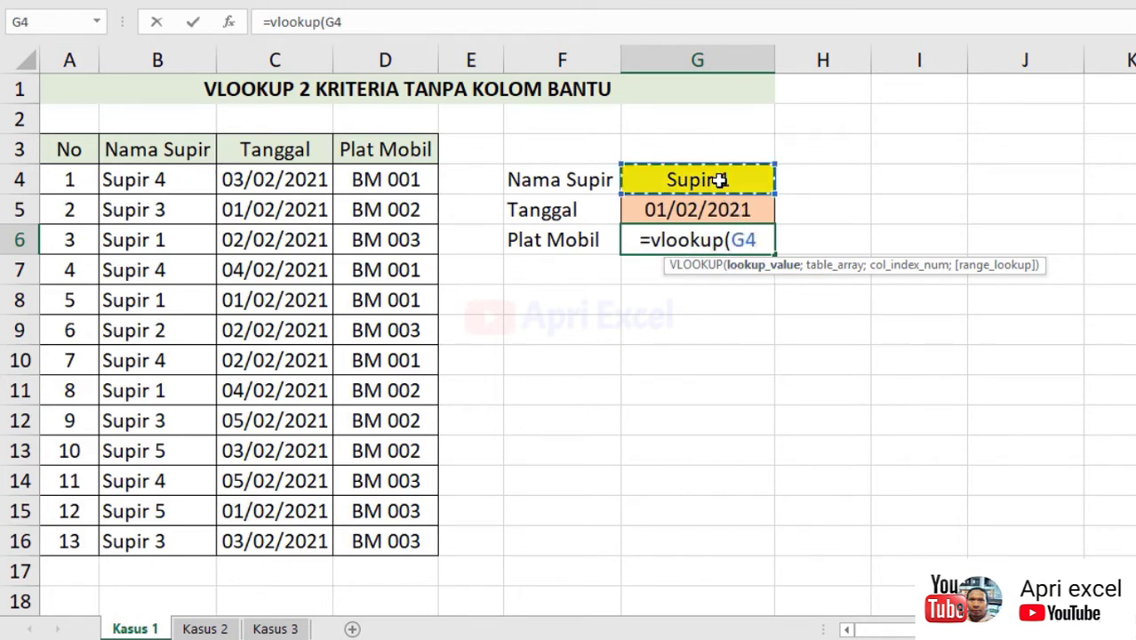
pyautogui.write('&')
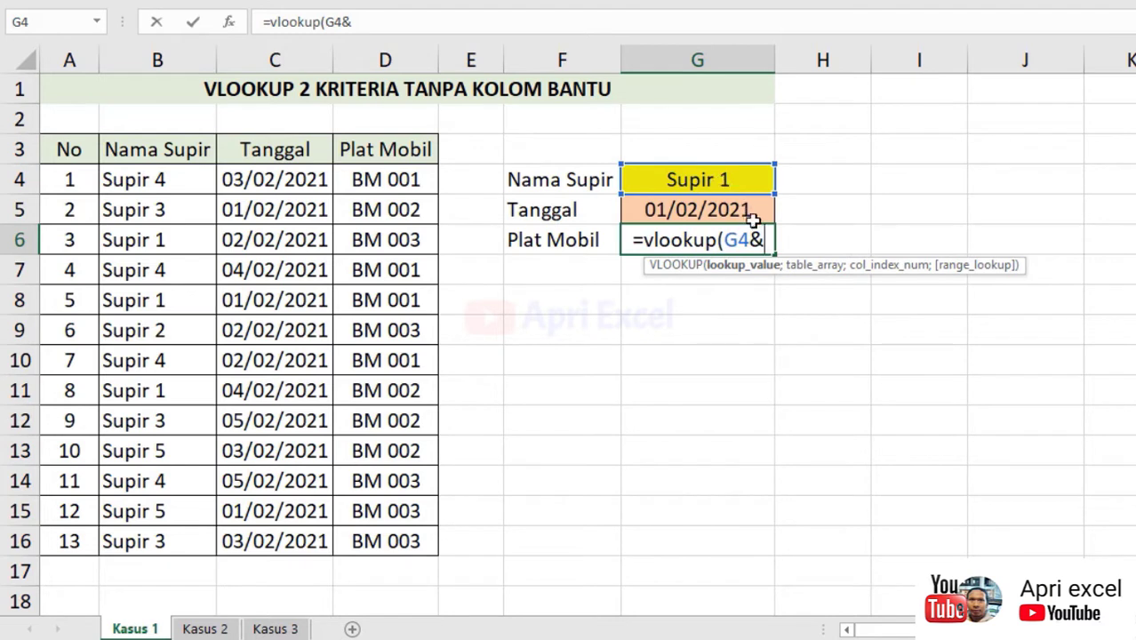
pyautogui.click(736, 208)
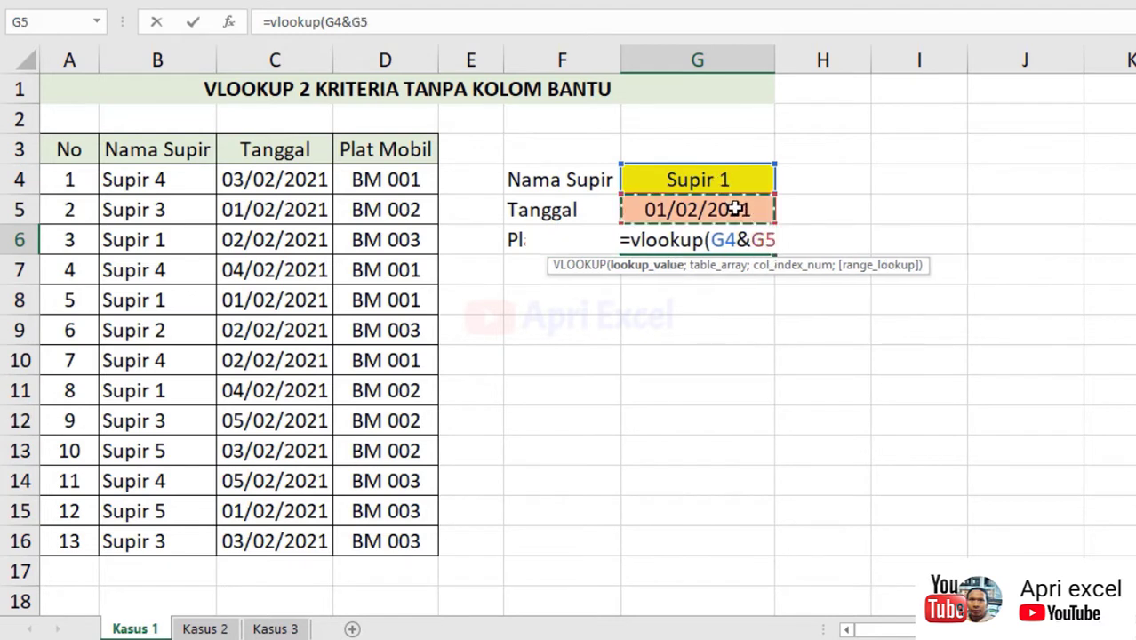
pyautogui.write(';')
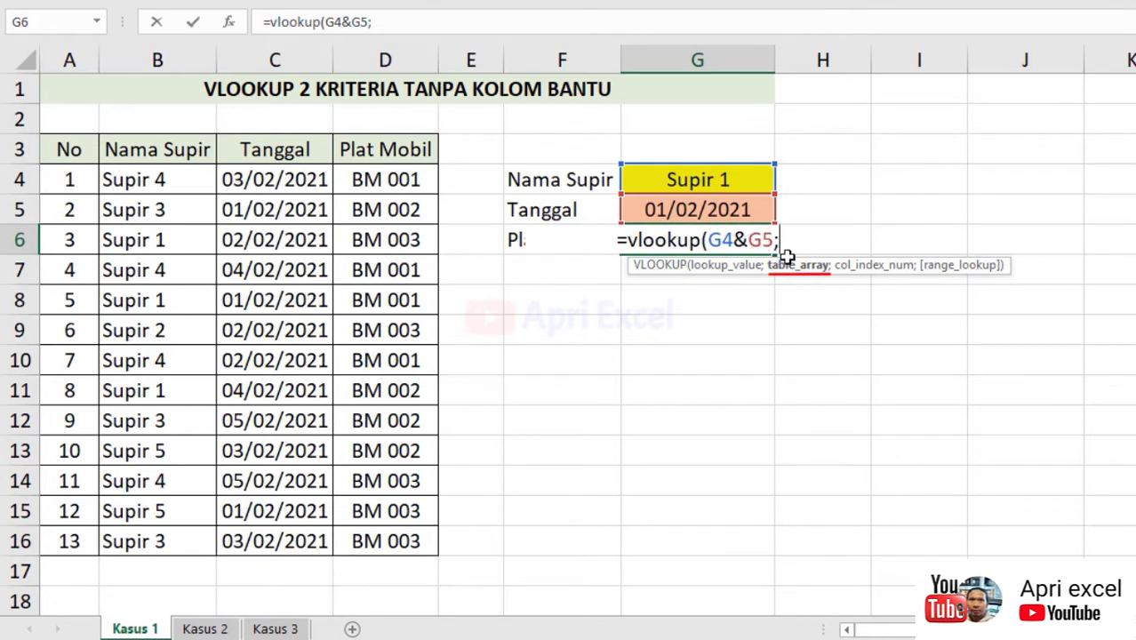
pyautogui.write('c')
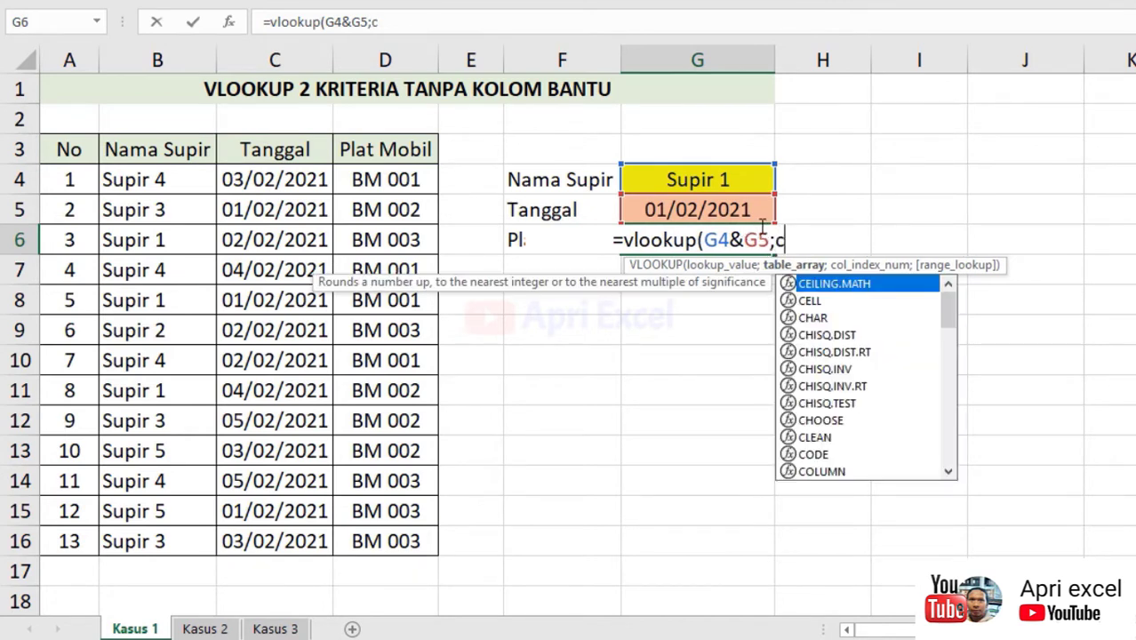
pyautogui.write('hoose')
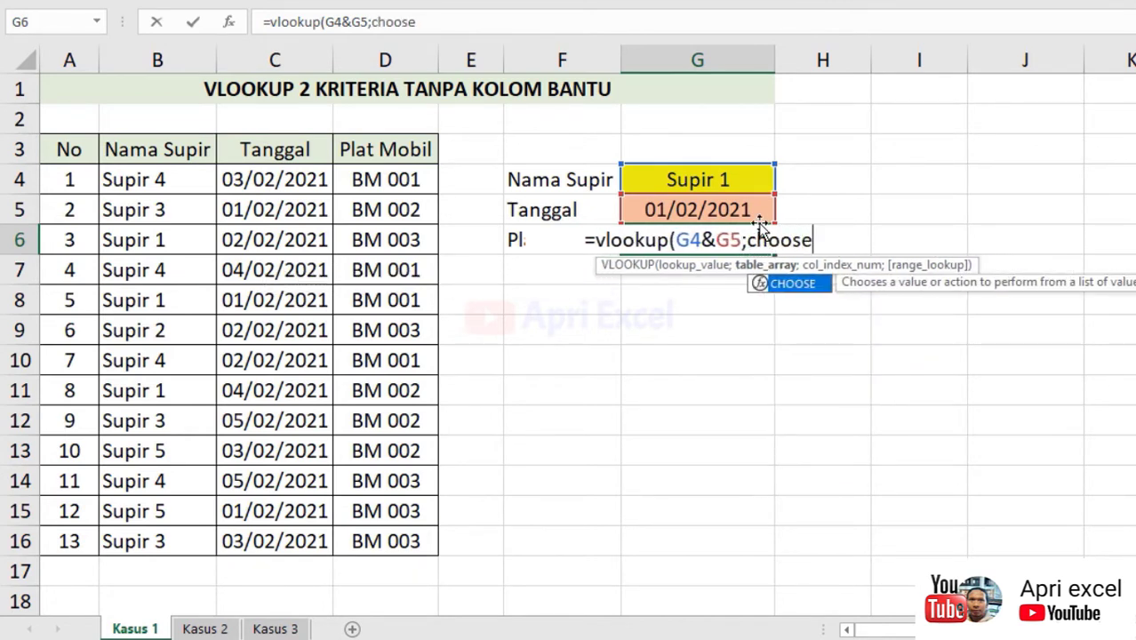
pyautogui.write('(')
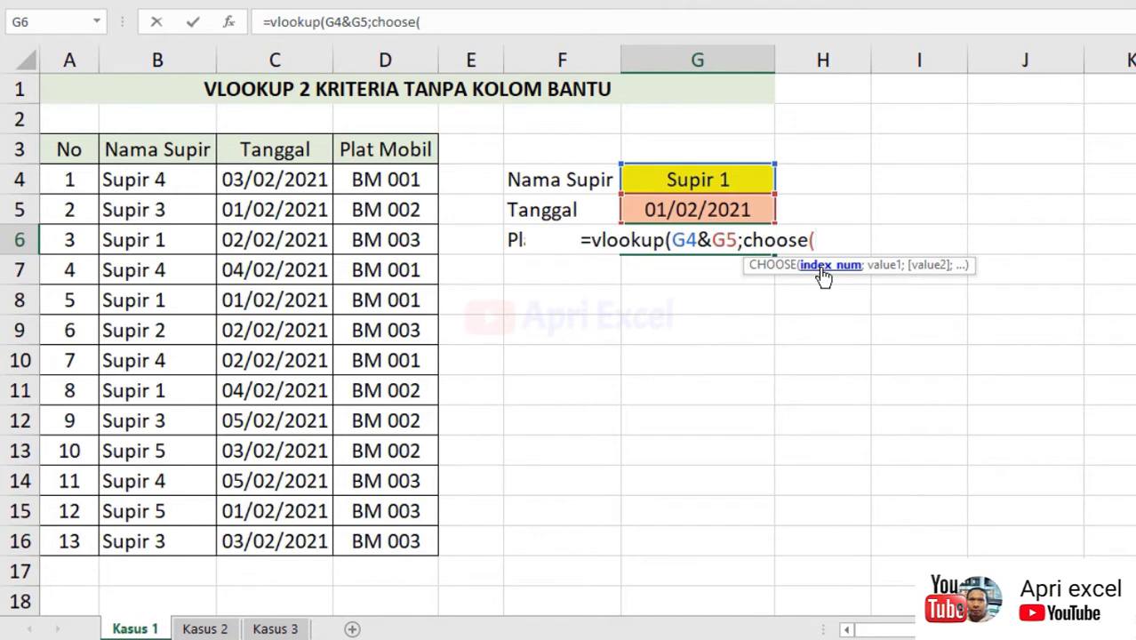
pyautogui.write('{1\\2')
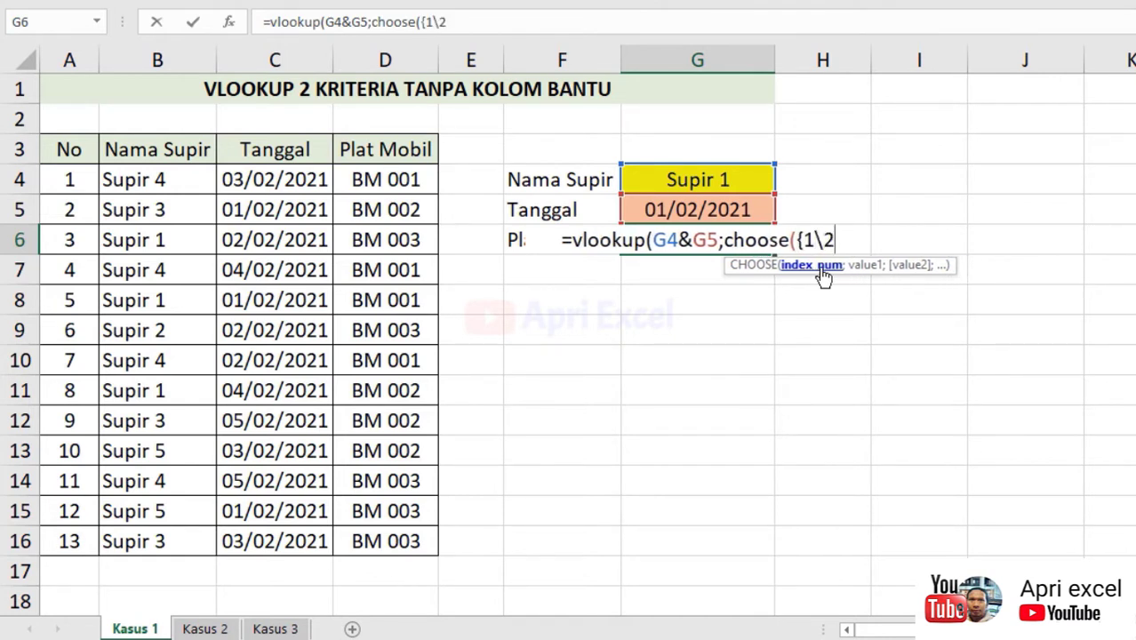
pyautogui.write('}')
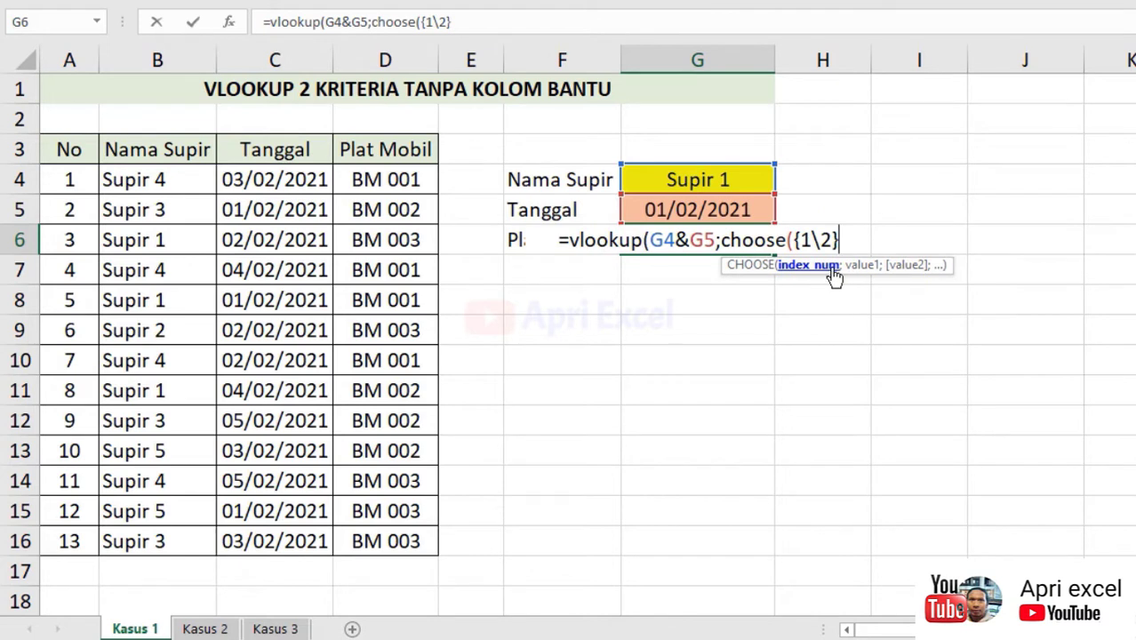
pyautogui.write(';')
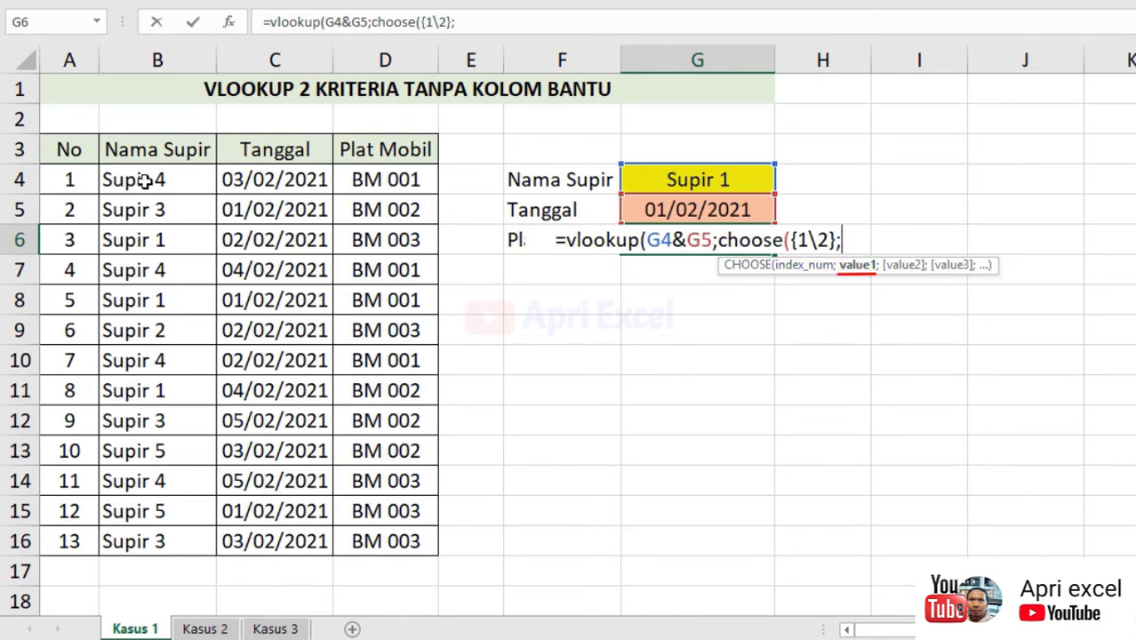
# Step: Give CHOOSE the ranges B4:B16&C4:C16 and D4:D16 and close it
pyautogui.moveTo(144, 180); pyautogui.dragTo(151, 538)
pyautogui.write('&')
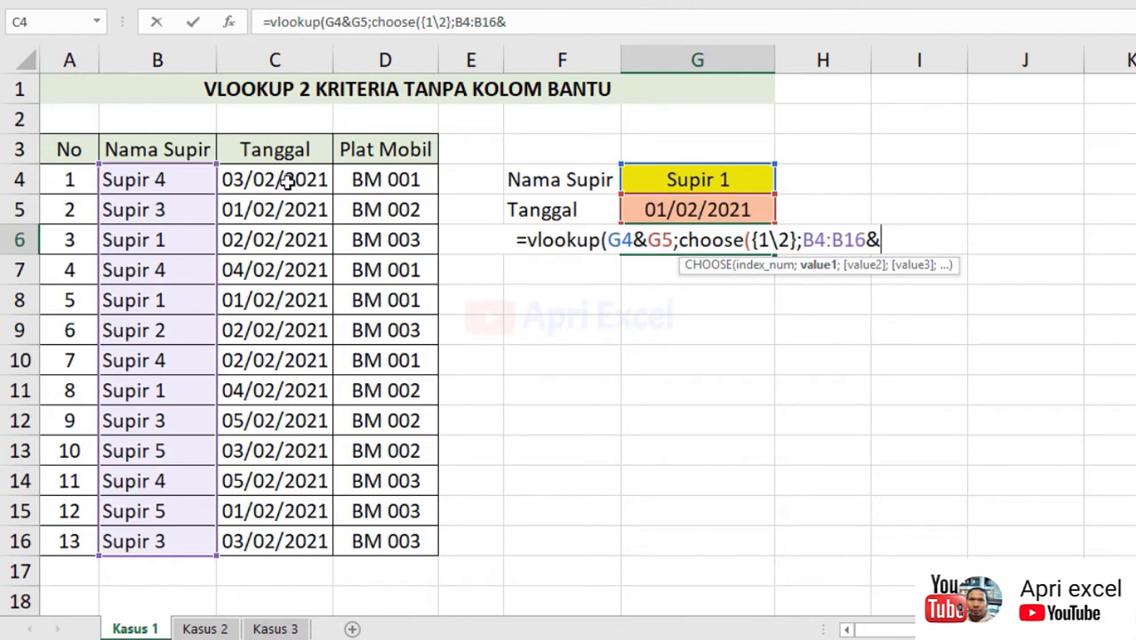
pyautogui.moveTo(287, 180); pyautogui.dragTo(305, 541)
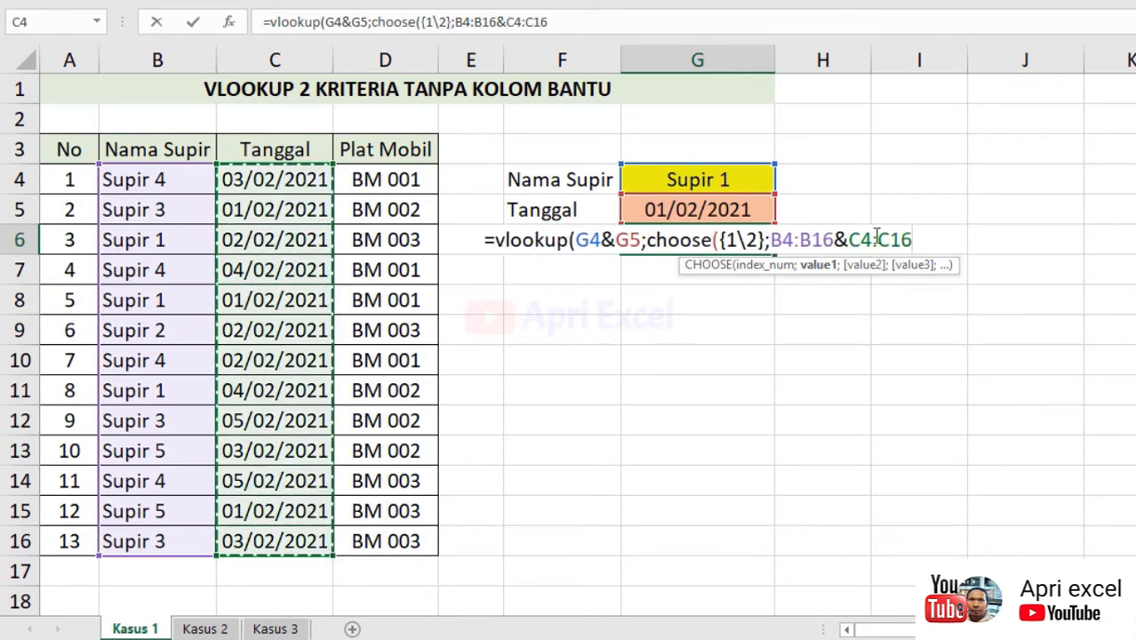
pyautogui.write(';')
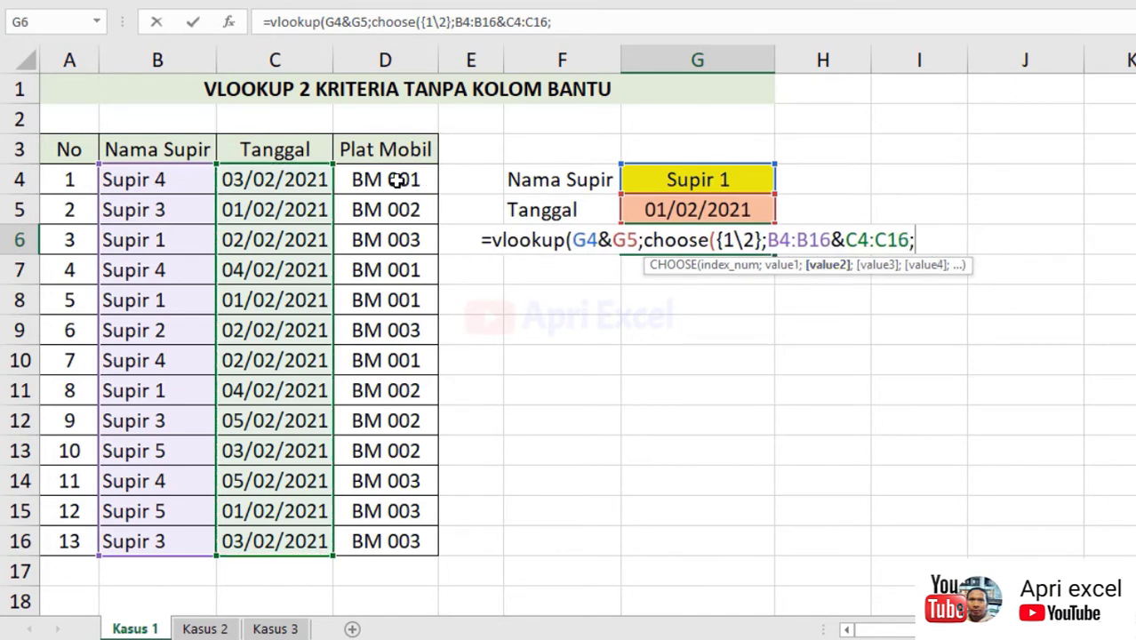
pyautogui.moveTo(397, 179); pyautogui.dragTo(392, 541)
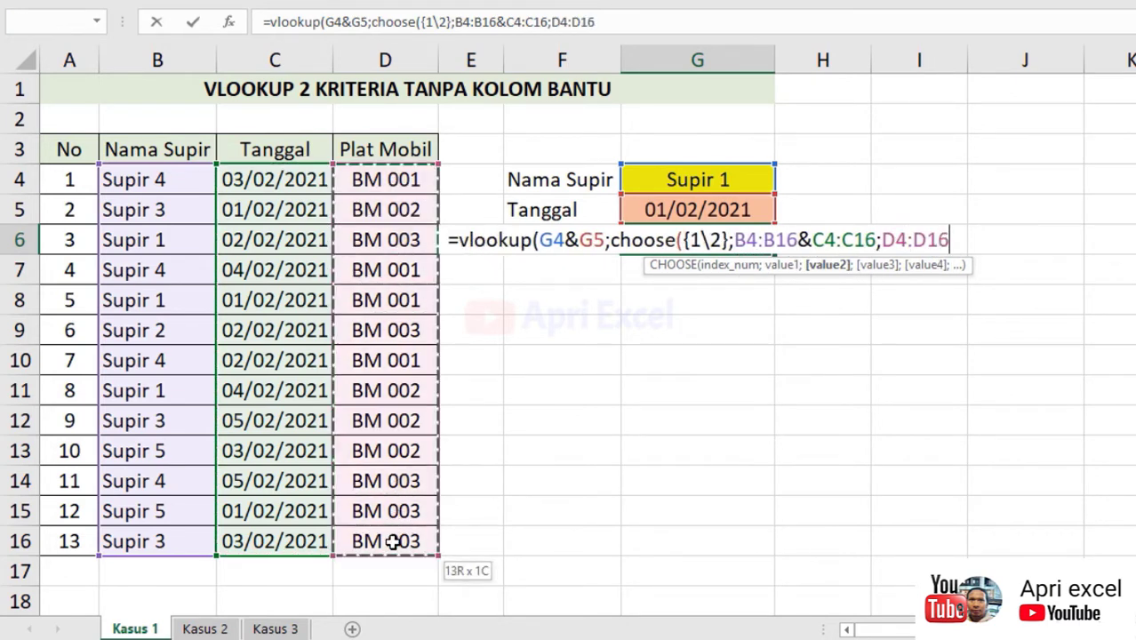
pyautogui.write(')')
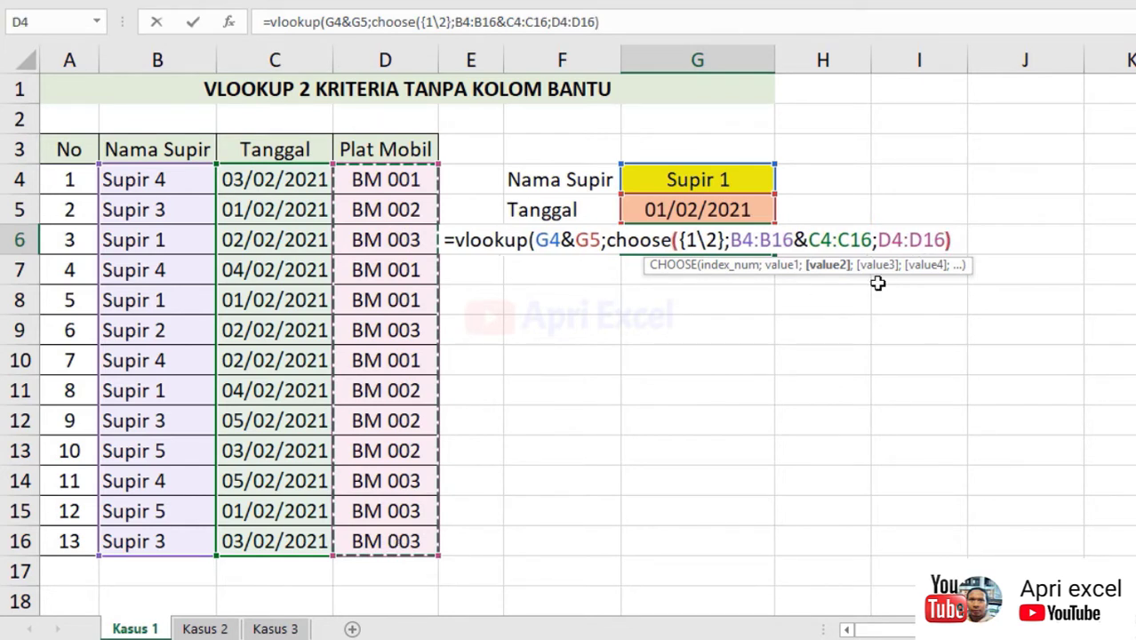
pyautogui.write(';')
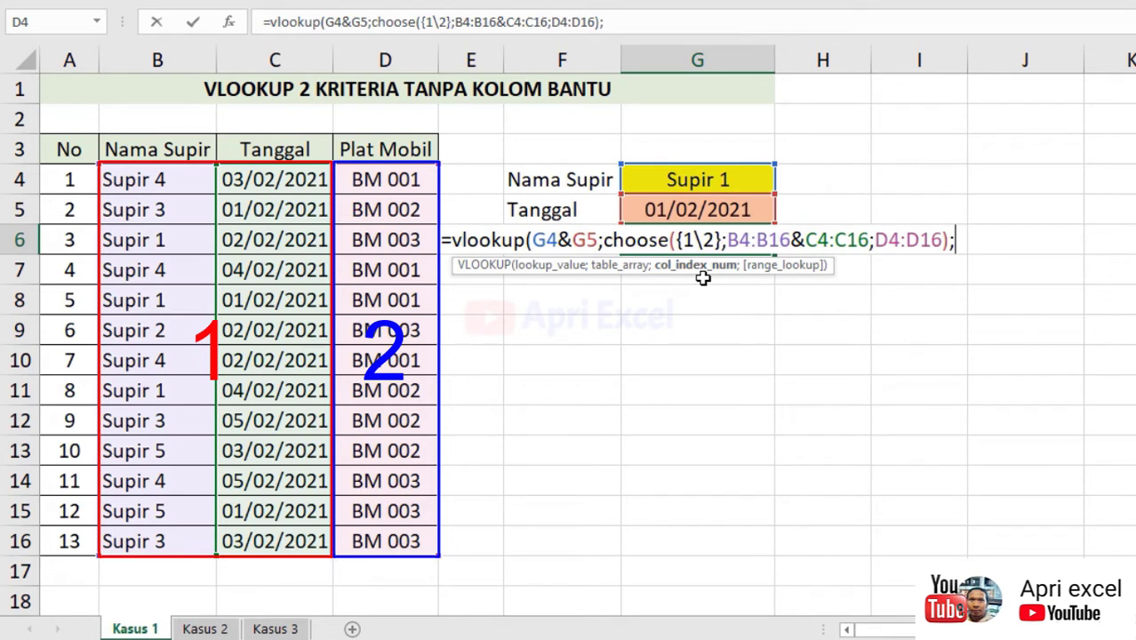
# Step: Finish the VLOOKUP with column 2 and FALSE, entered as an array formula
pyautogui.write('2;')
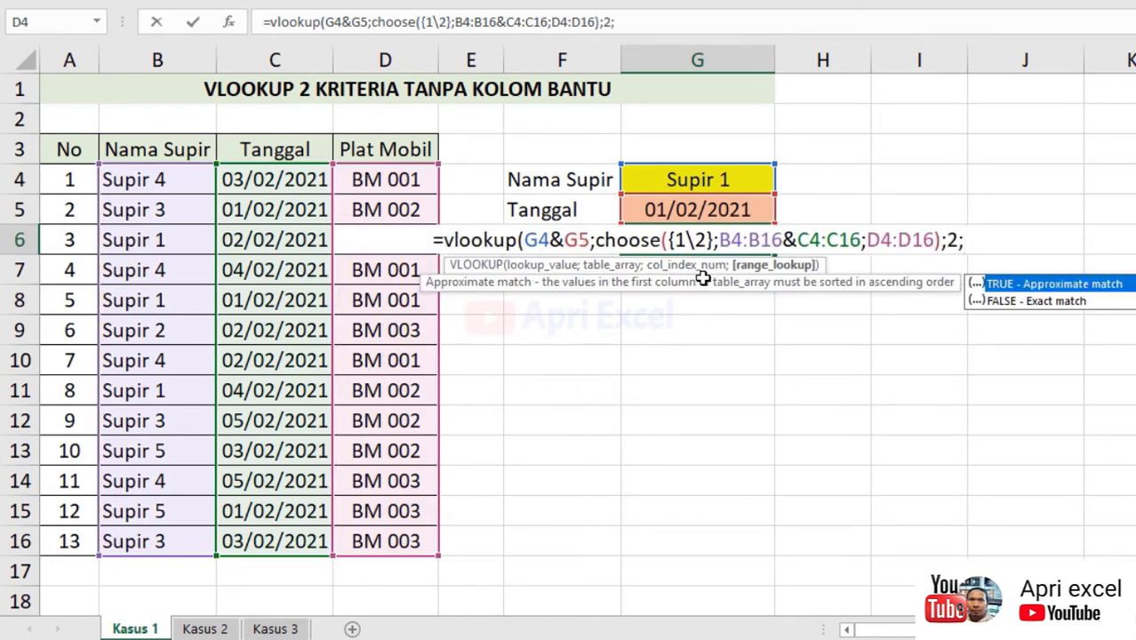
pyautogui.click(1058, 307)
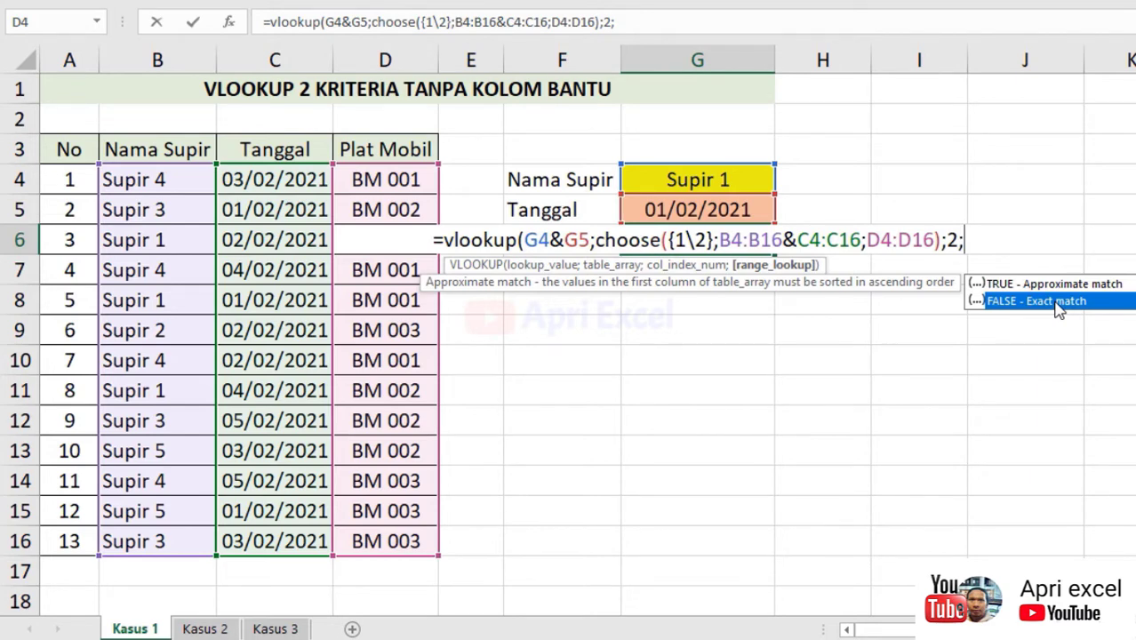
pyautogui.doubleClick(1058, 303)
pyautogui.write(')')
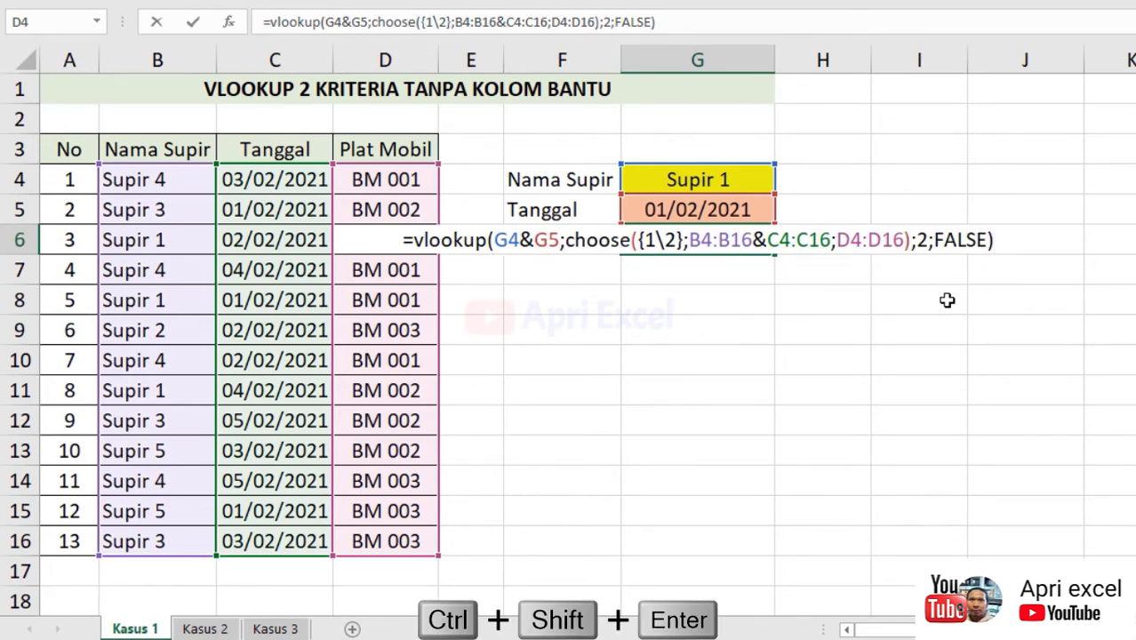
pyautogui.hotkey('ctrl', 'shift', 'Return')
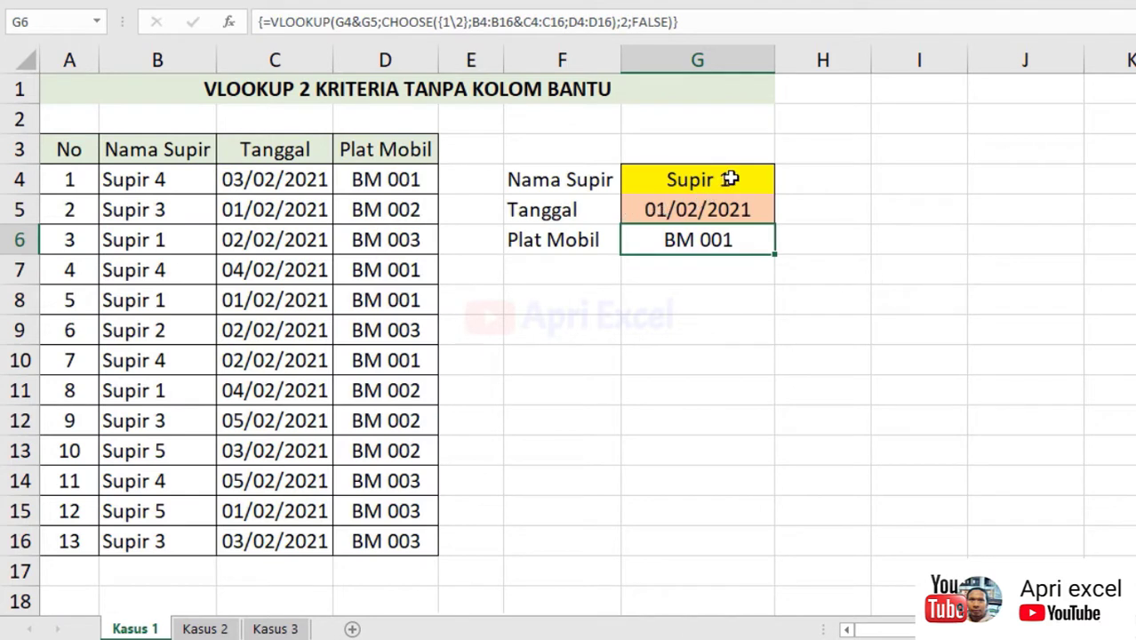
# Step: Set the driver G4 to Supir 2 and the date G5 to 02/02/2021
pyautogui.click(728, 179)
pyautogui.click(784, 184)
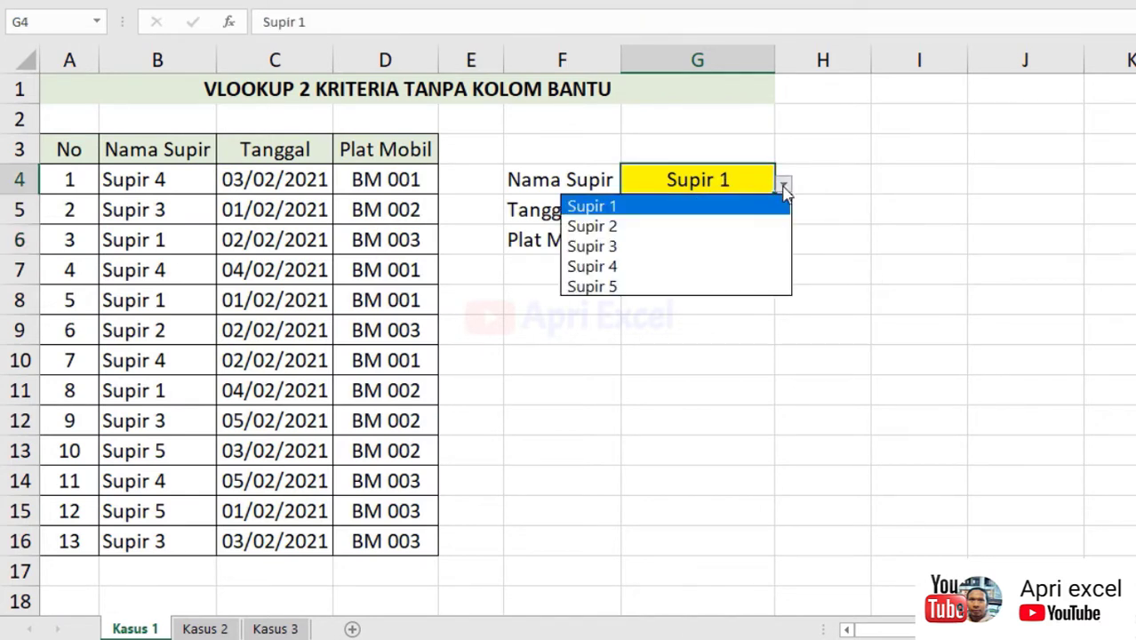
pyautogui.click(762, 229)
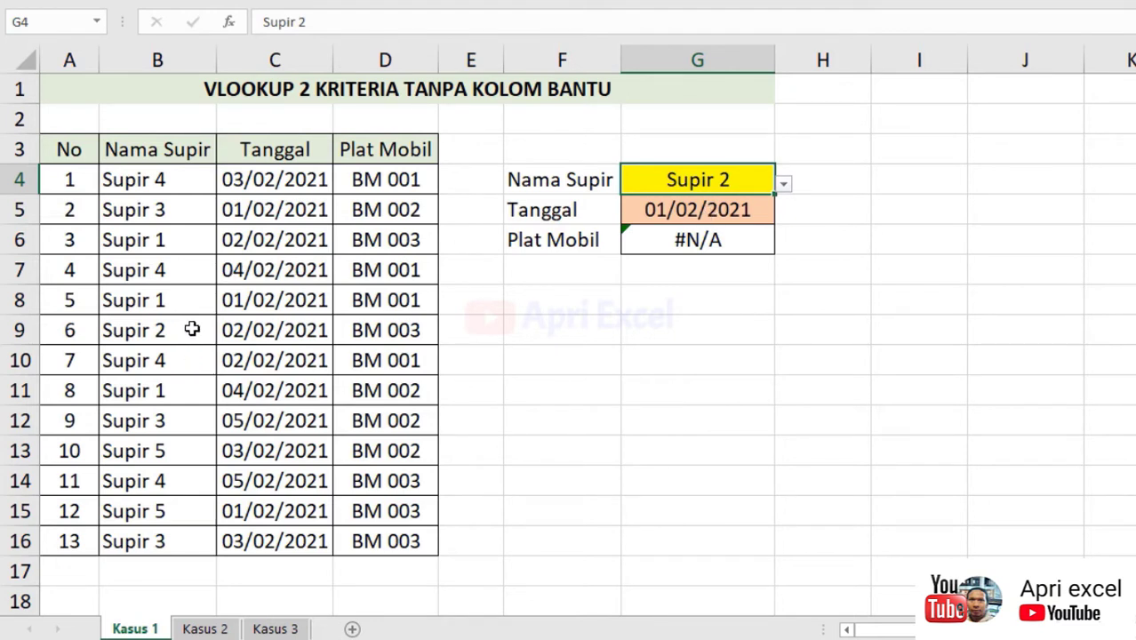
pyautogui.click(747, 213)
pyautogui.click(784, 215)
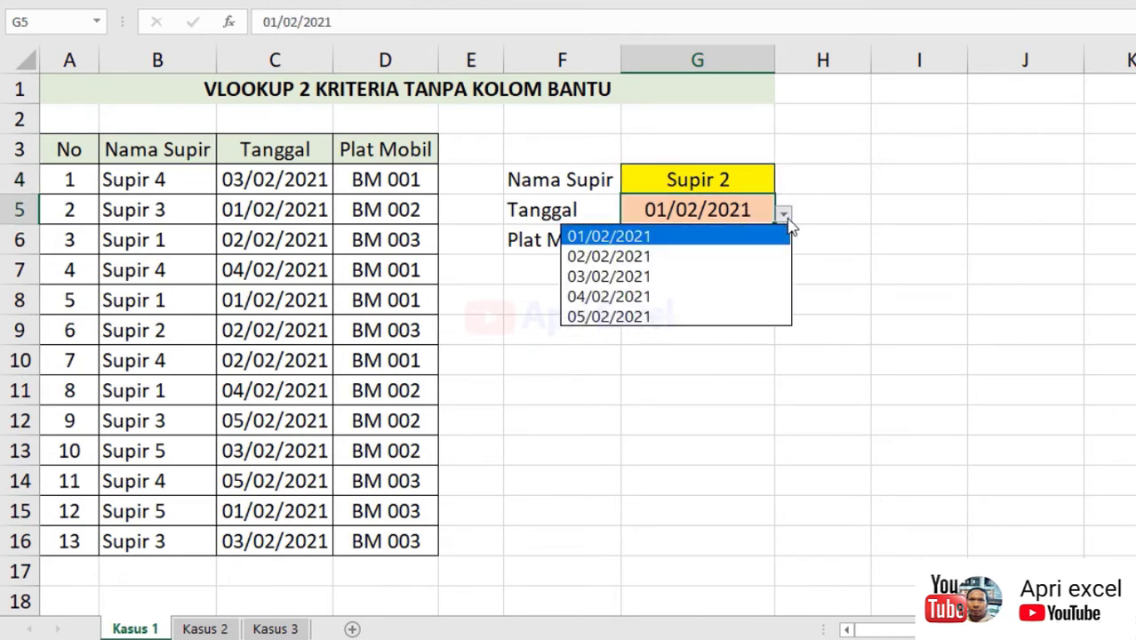
pyautogui.click(757, 258)
# Step: Start wrapping G6's VLOOKUP formula in iferror(;"")
pyautogui.click(651, 240)
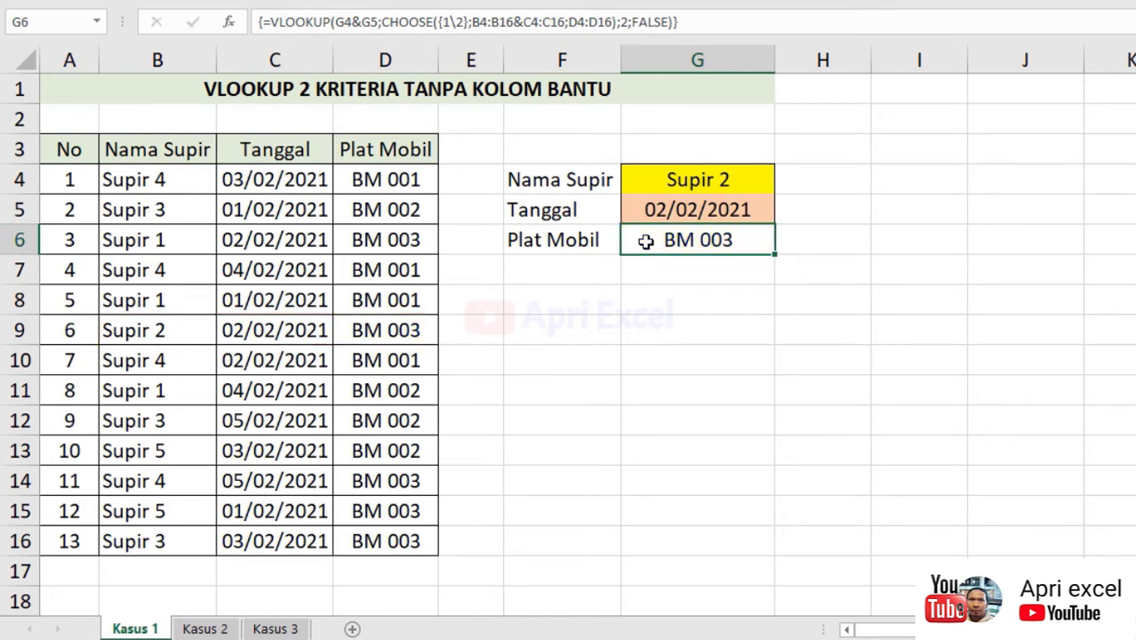
pyautogui.doubleClick(645, 241)
pyautogui.click(402, 241)
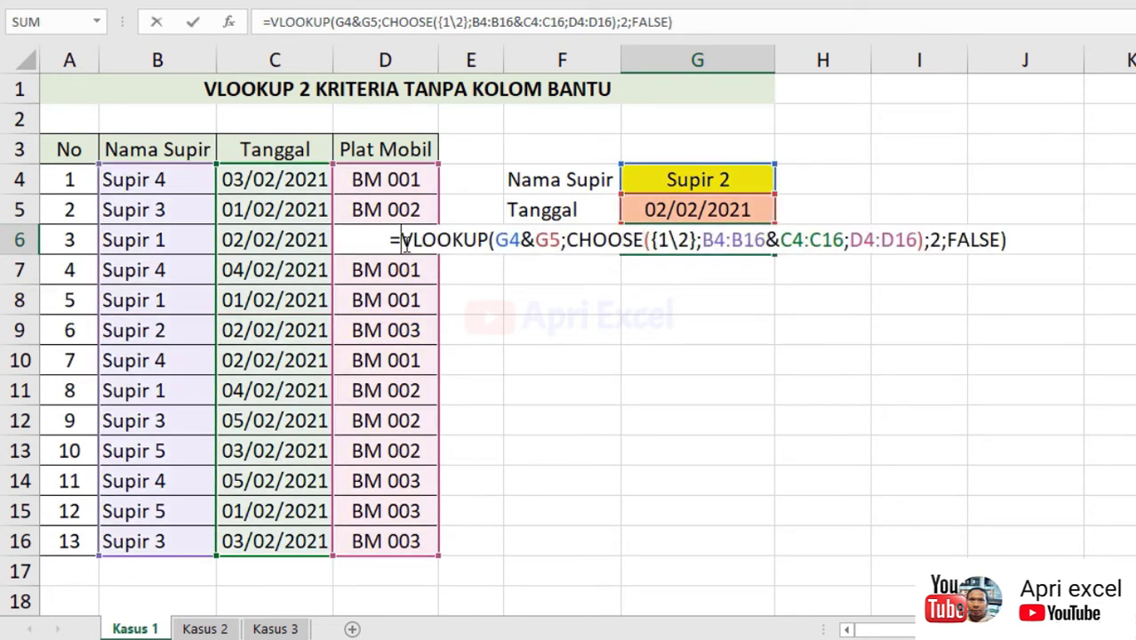
pyautogui.write('iferror')
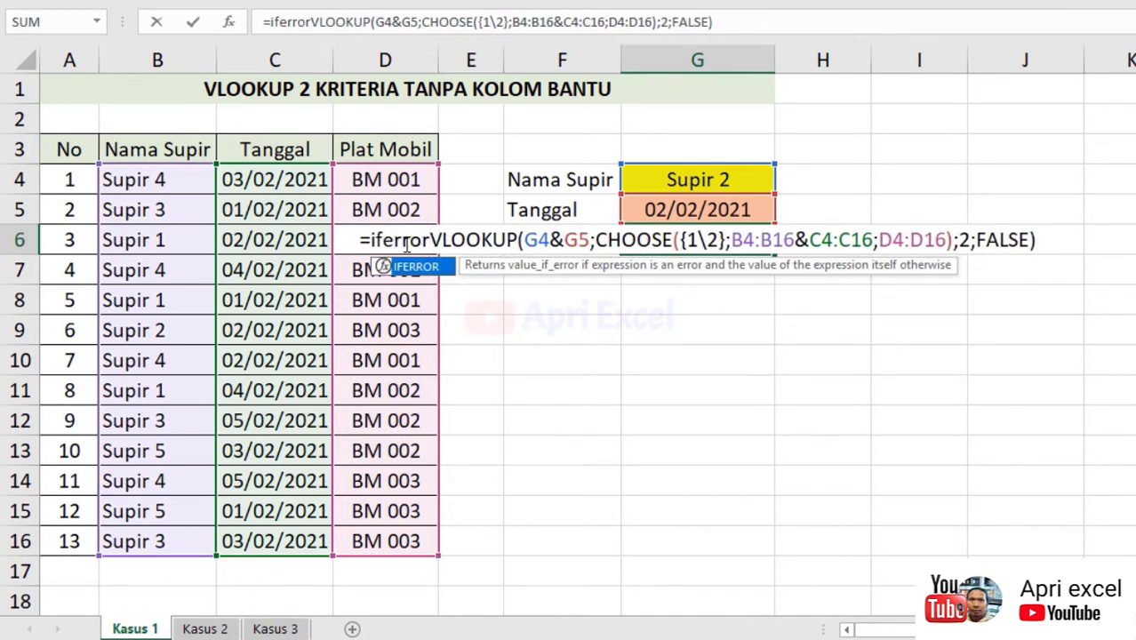
pyautogui.write('(')
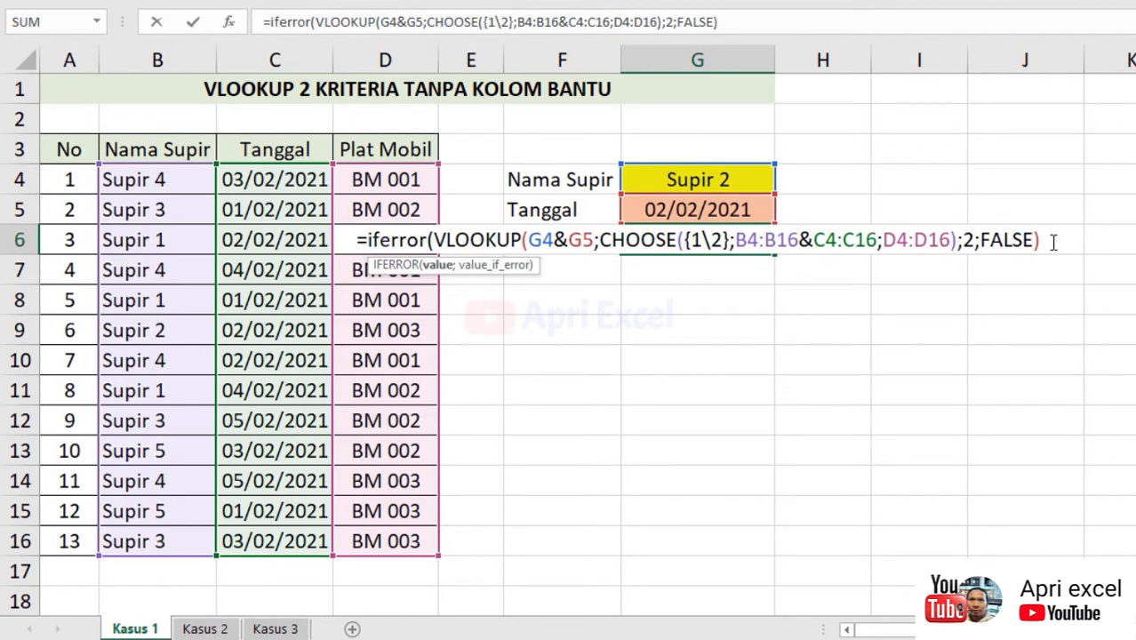
pyautogui.write(';"")')
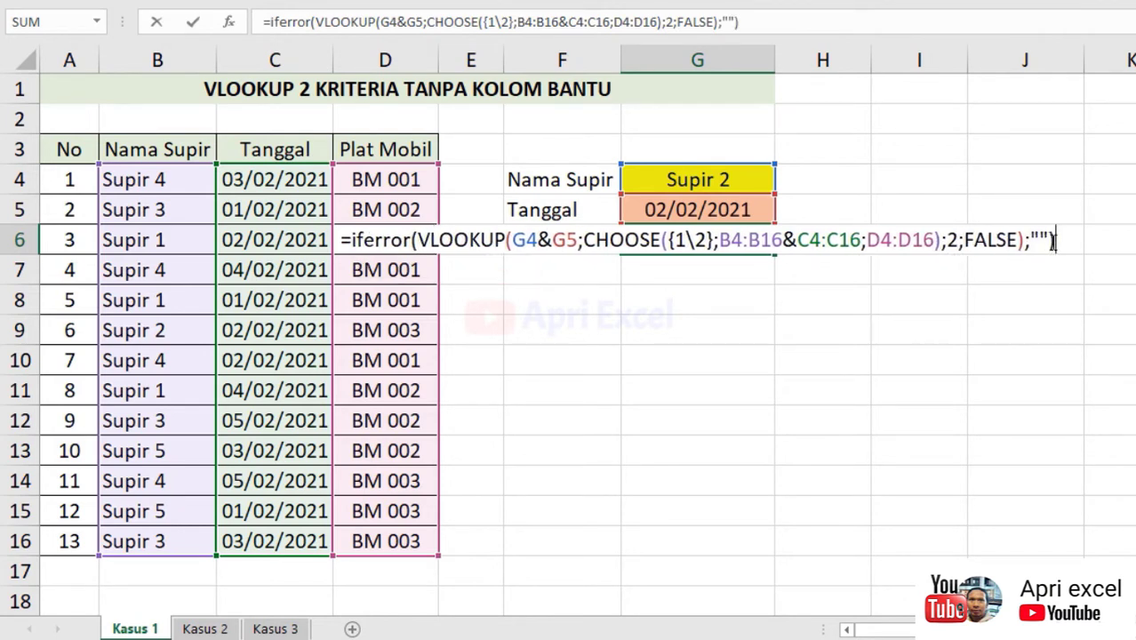
# Step: Commit the IFERROR-wrapped lookup as an array formula and select its formula text
pyautogui.hotkey('ctrl', 'shift', 'Return')
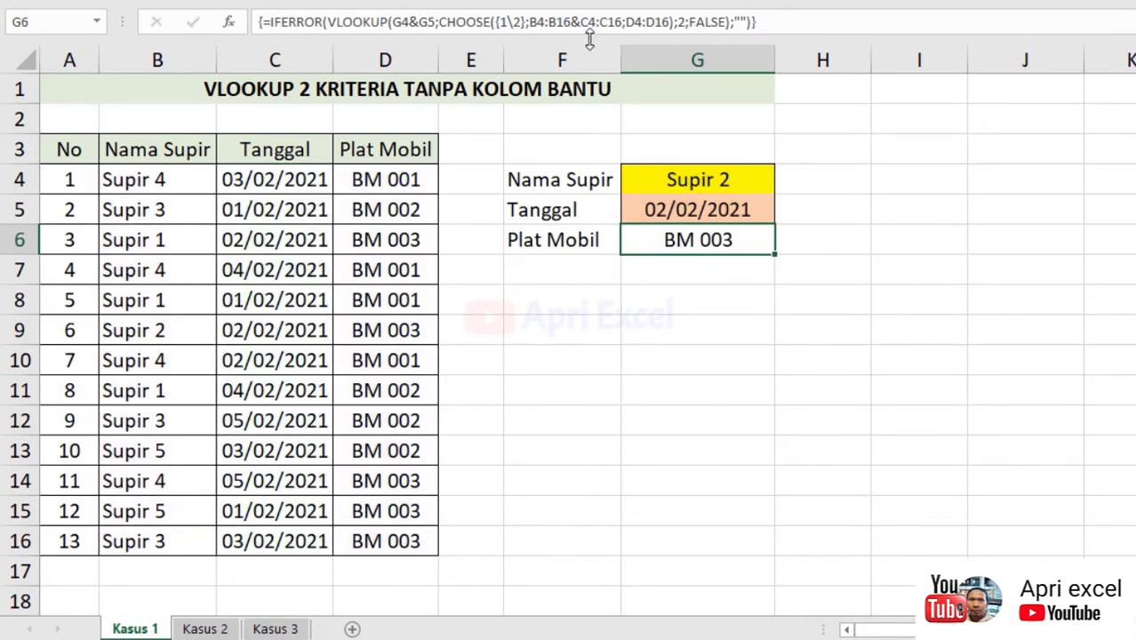
pyautogui.click(805, 22)
# Step: Empty G6 and type the label 'Cara 1' in F9
pyautogui.press('Escape')
pyautogui.press('Delete')
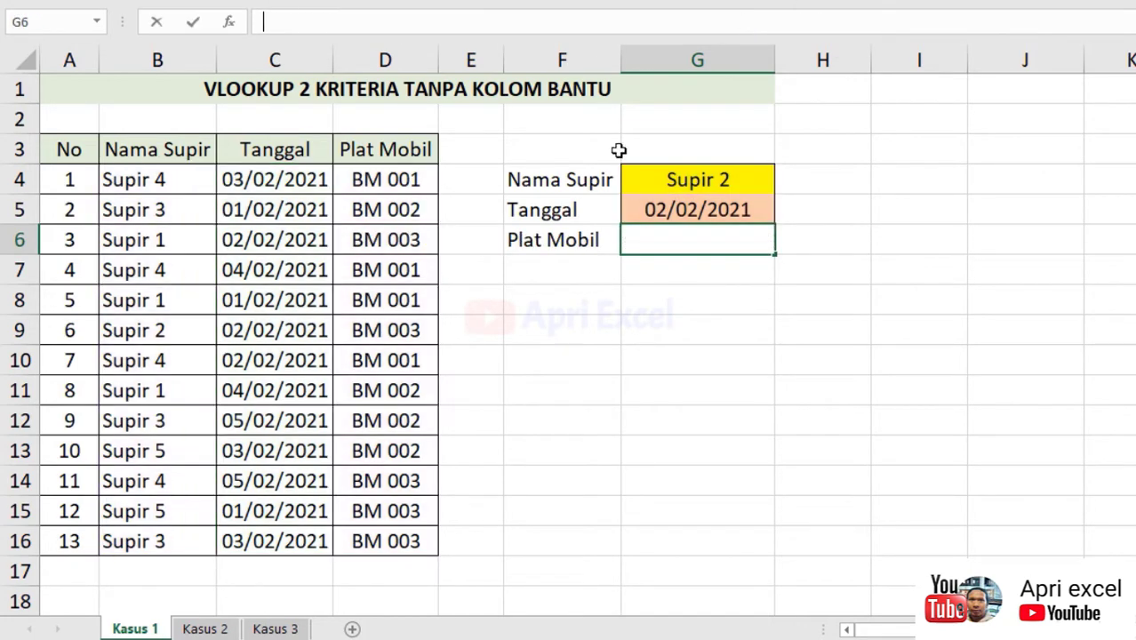
pyautogui.click(543, 348)
pyautogui.click(553, 336)
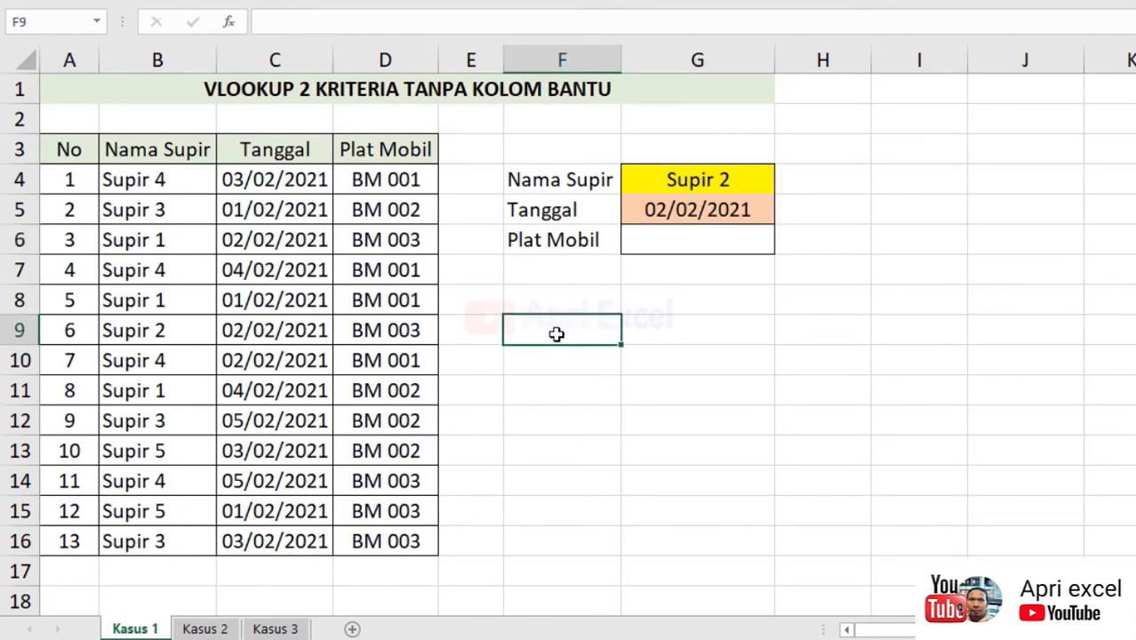
pyautogui.write('Cara 1')
pyautogui.press('Tab')
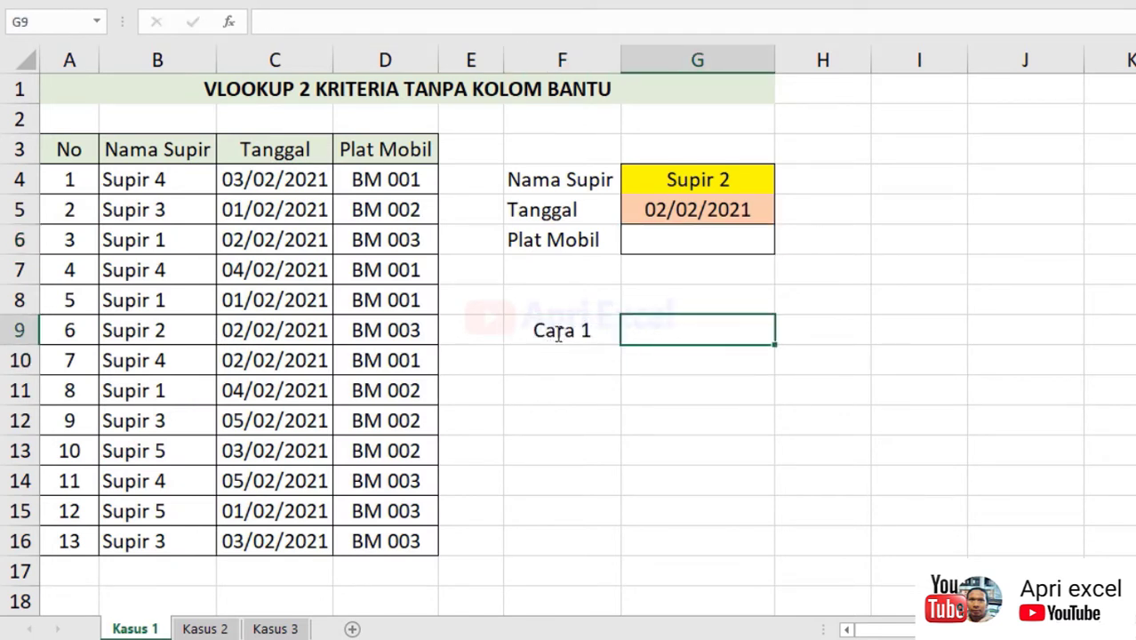
# Step: Paste the IFERROR VLOOKUP formula into G9 as text with a leading apostrophe
pyautogui.write("'")
pyautogui.write('=IFERROR(VLOOKUP(G4&G5;CHOOSE({1\\2};B4:B16&C4:C16;D4:D16);2;FALSE);"")')
pyautogui.press('Return')
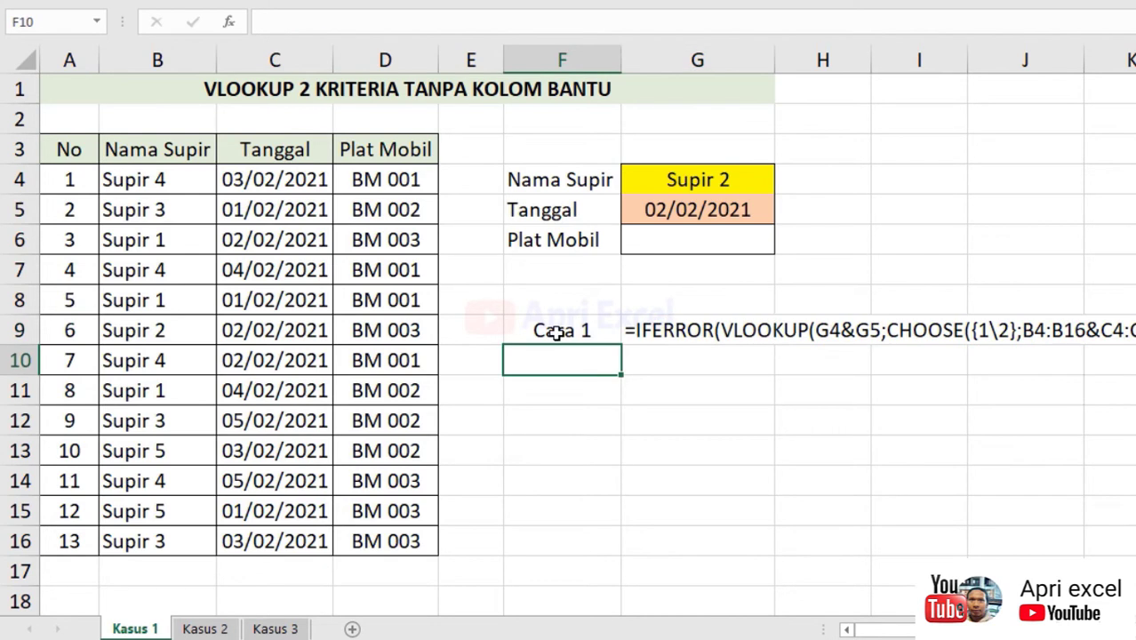
pyautogui.click(677, 240)
# Step: Begin G6's formula as =index(D4:D16;match(G4&G5;
pyautogui.write('=')
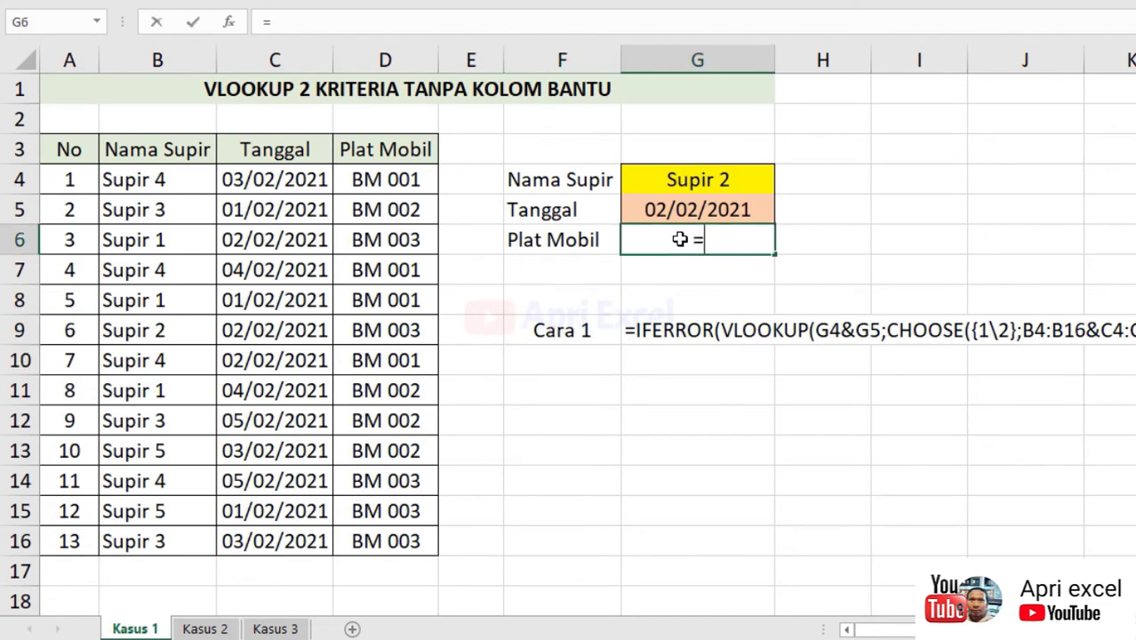
pyautogui.write('i')
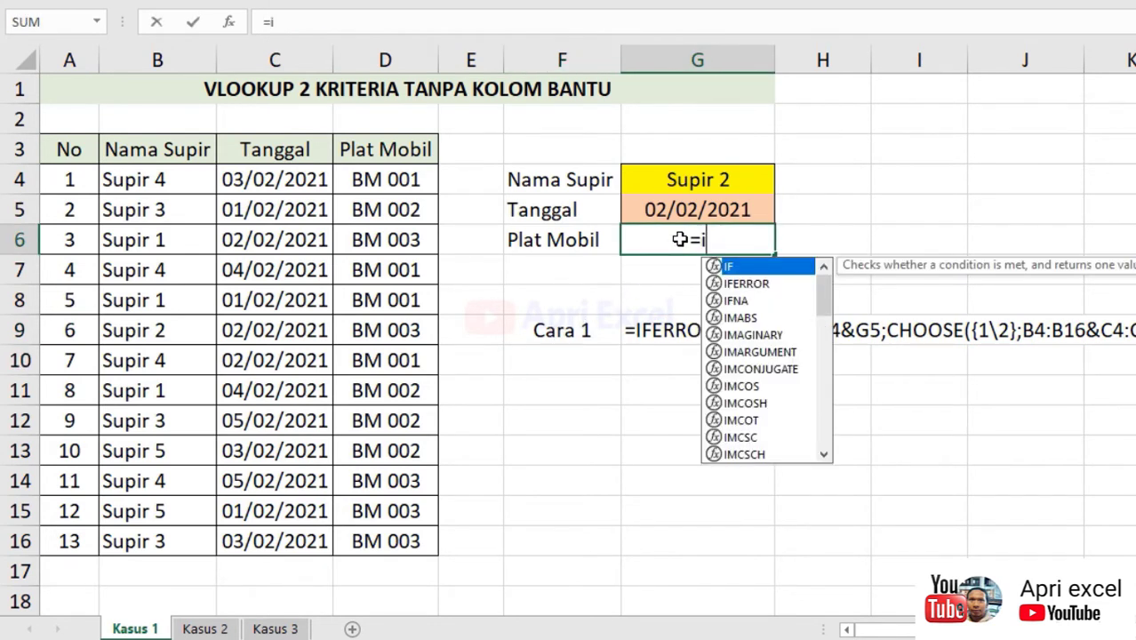
pyautogui.write('ndex')
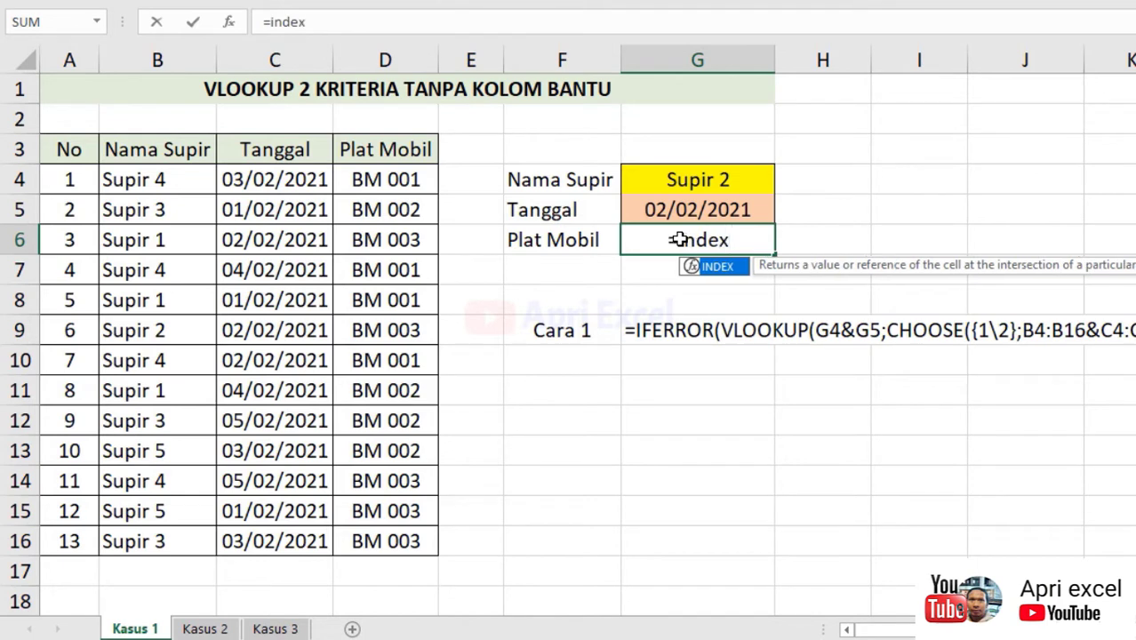
pyautogui.write('(')
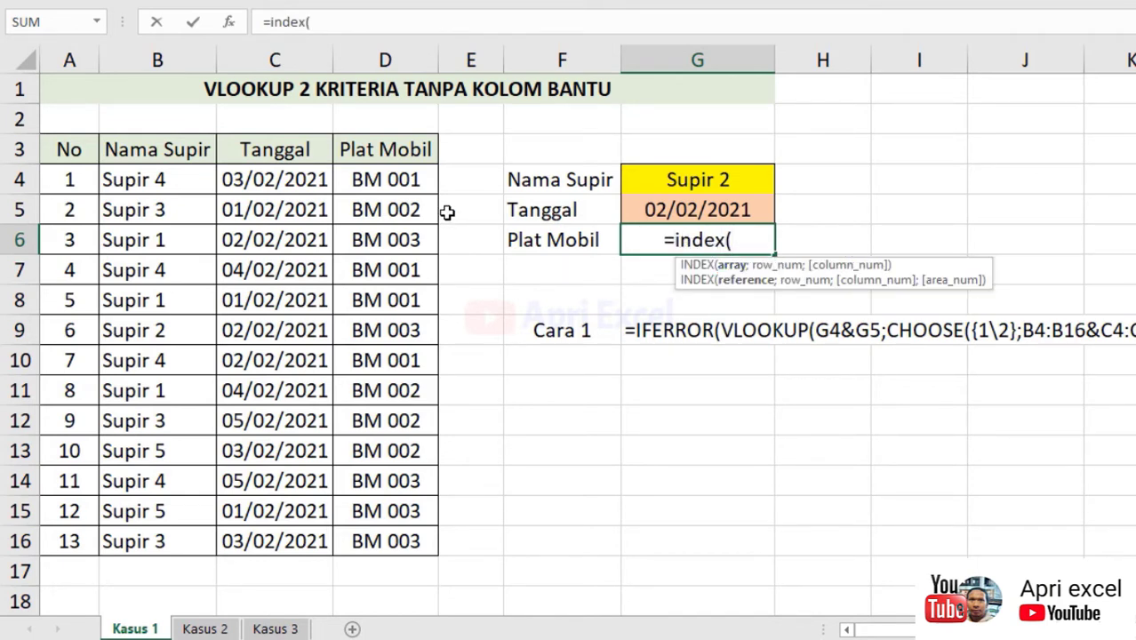
pyautogui.moveTo(407, 182); pyautogui.dragTo(380, 540)
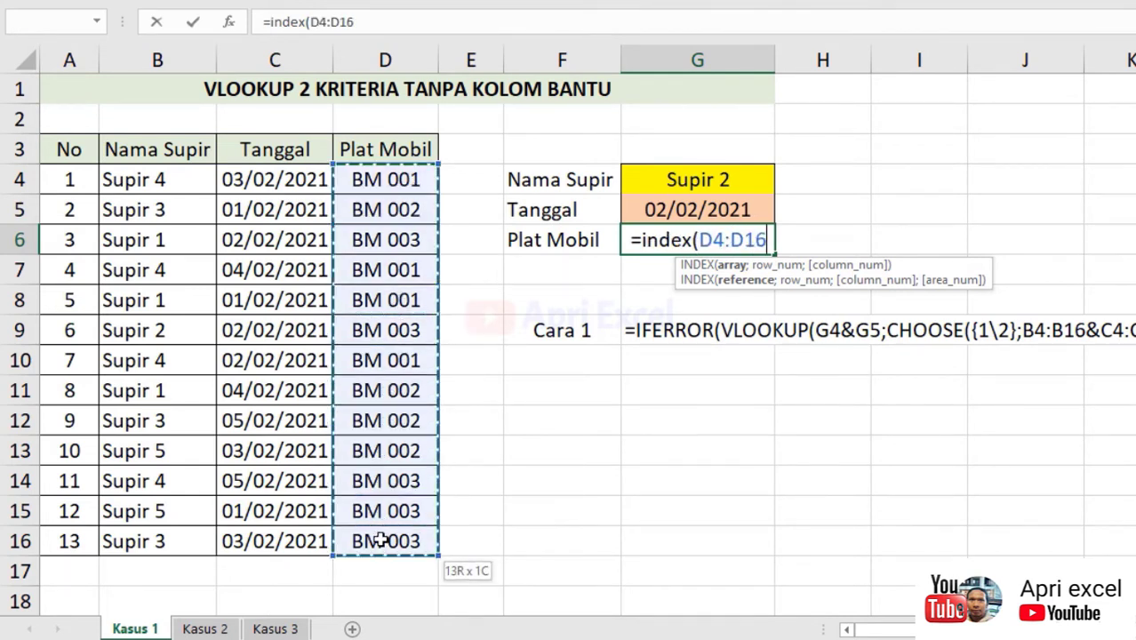
pyautogui.write(';')
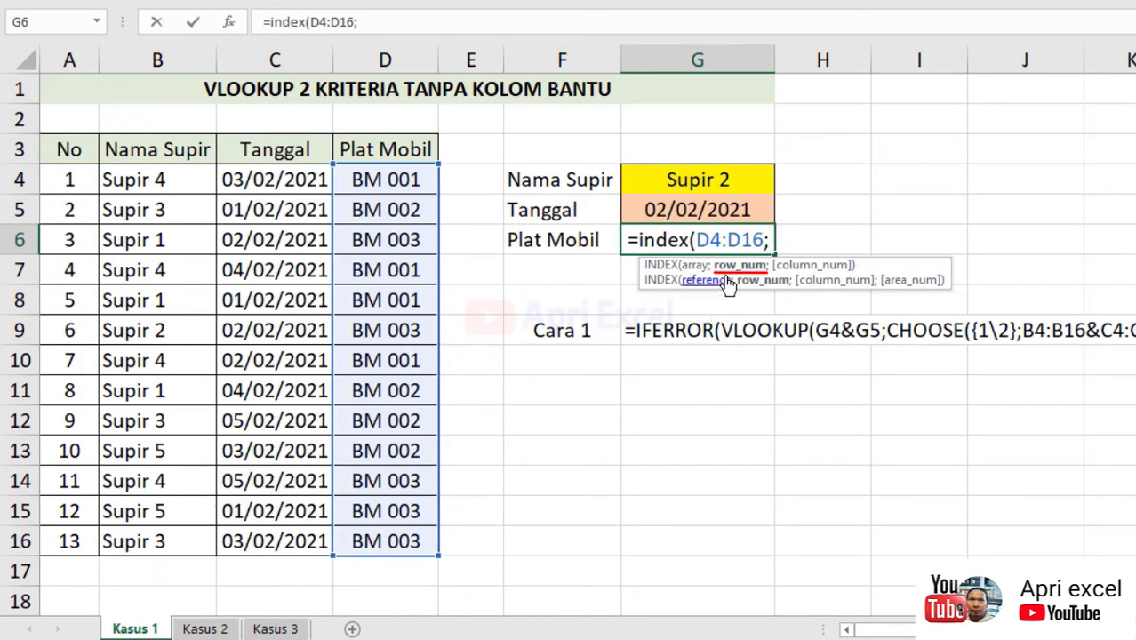
pyautogui.write('match')
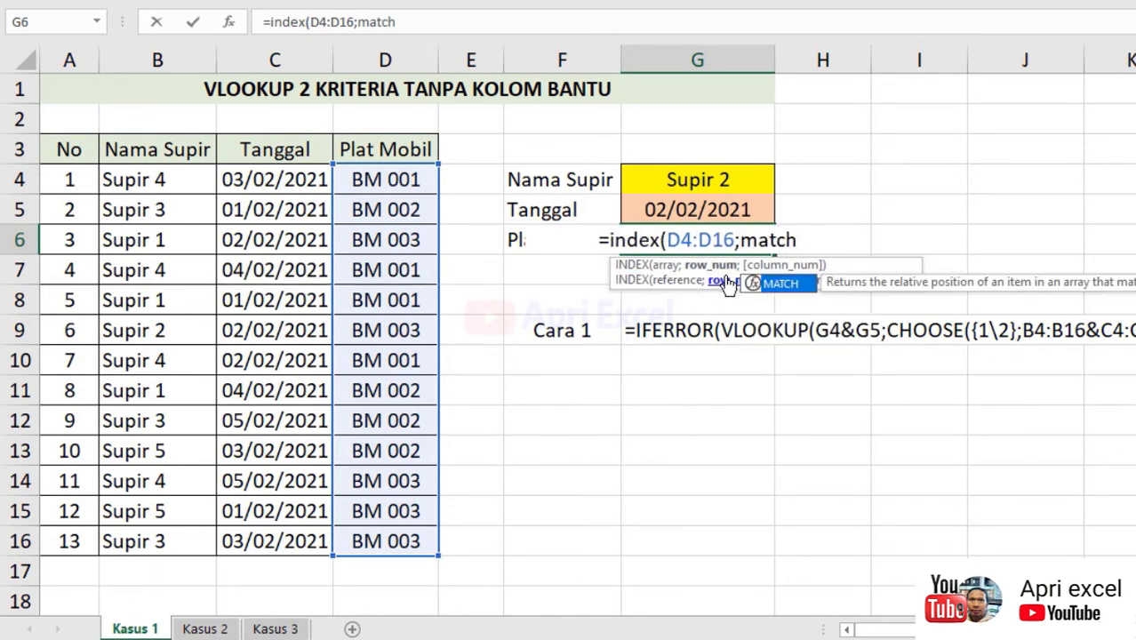
pyautogui.write('(')
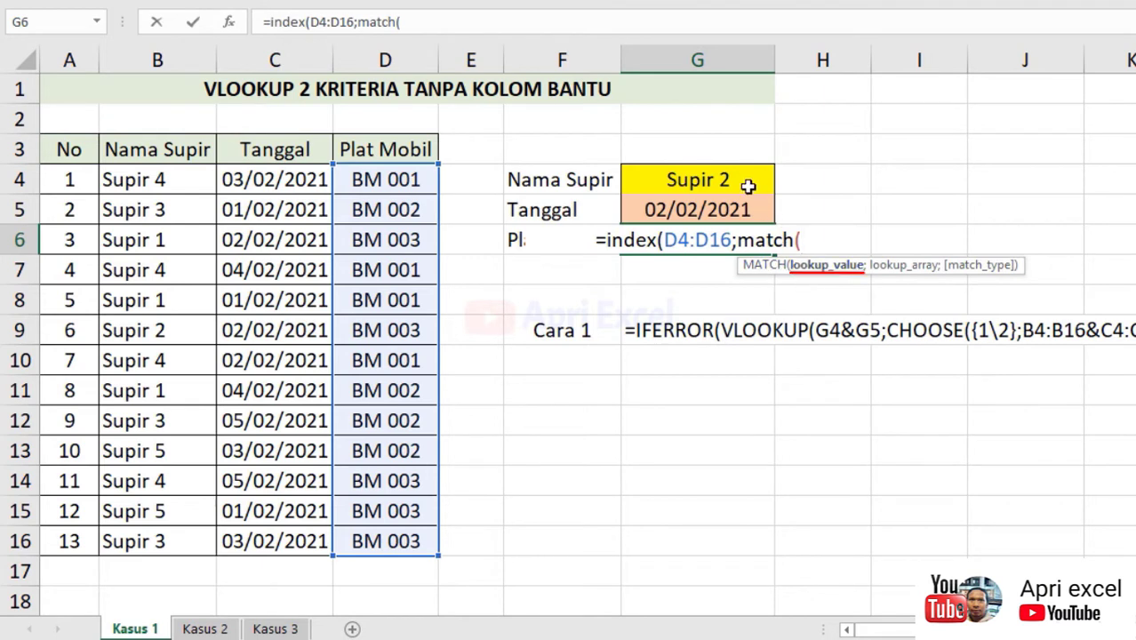
pyautogui.click(744, 183)
pyautogui.write('&')
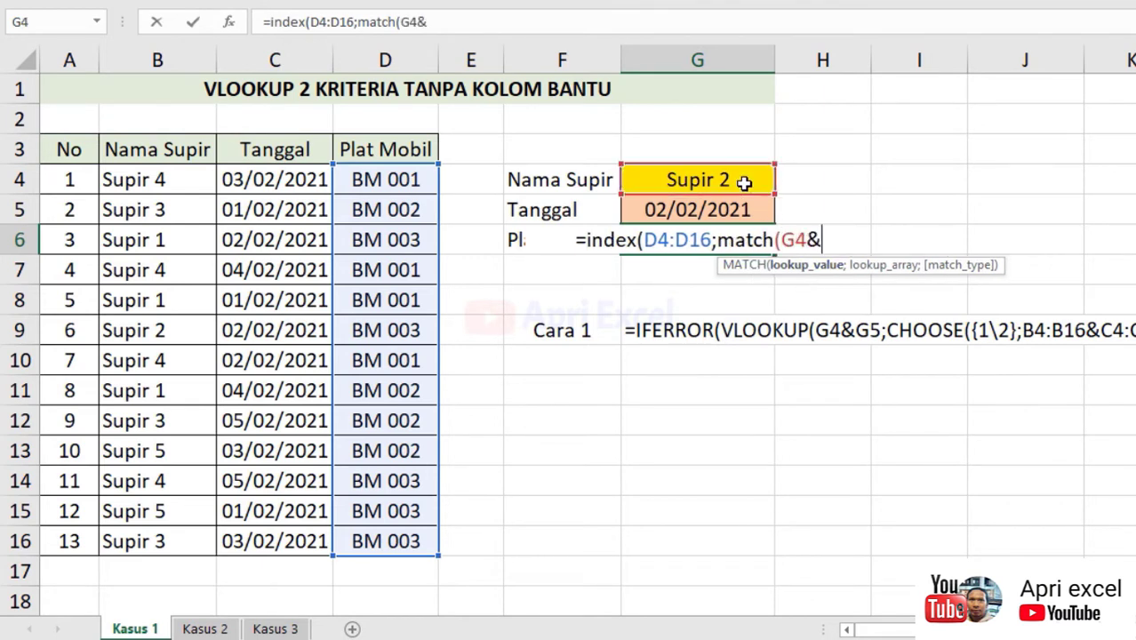
pyautogui.click(729, 210)
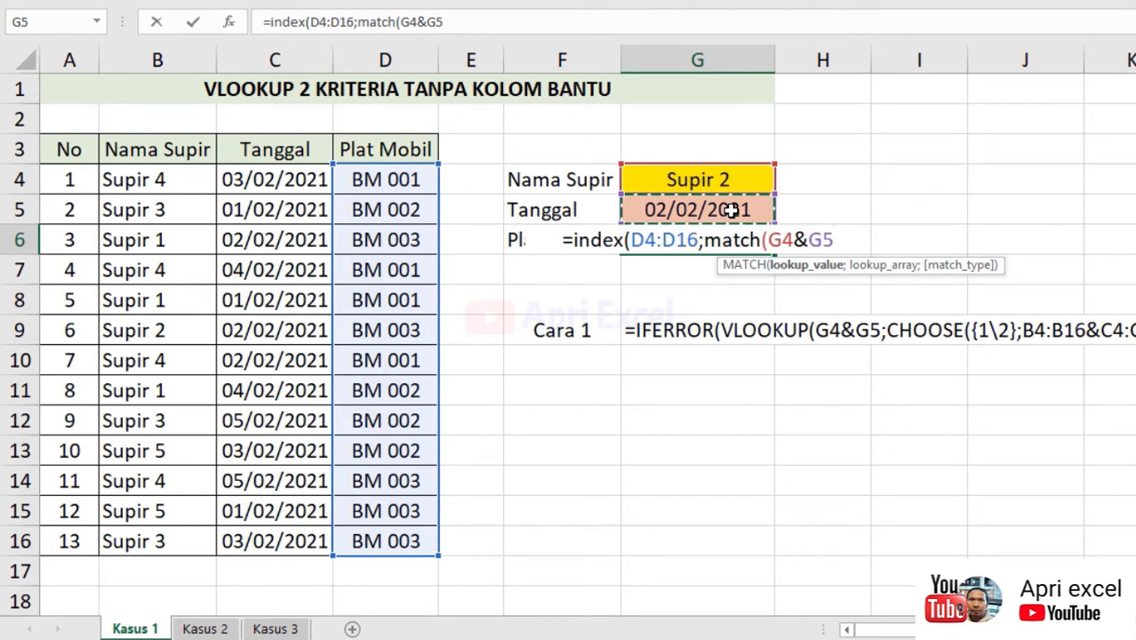
pyautogui.write(';')
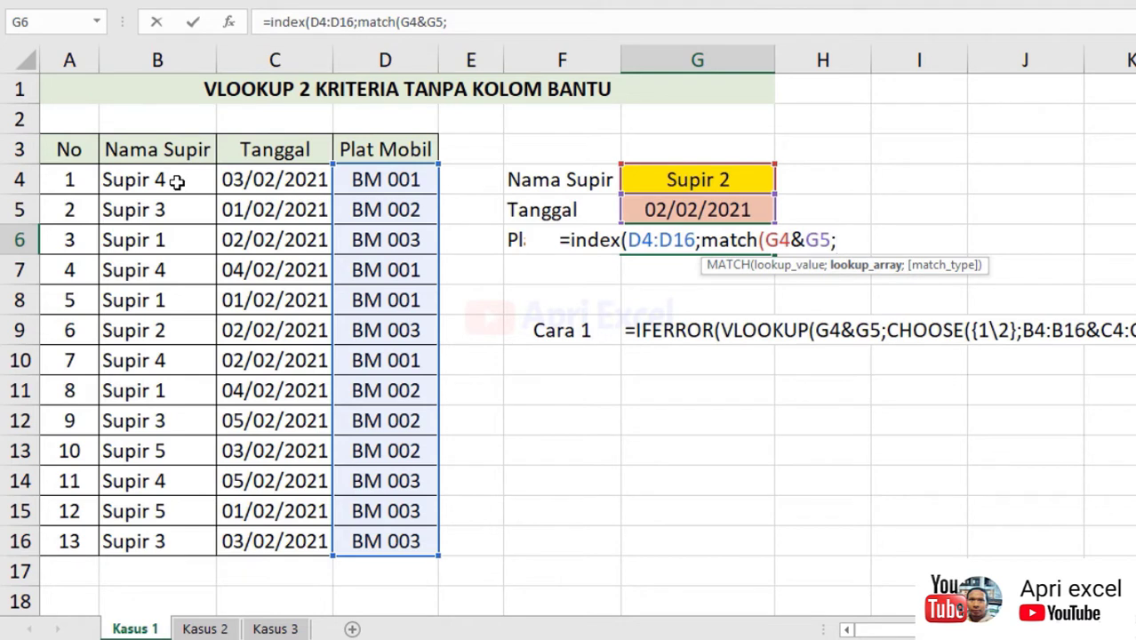
# Step: Finish MATCH with B4:B16&C4:C16 and exact match 0, entered as an array formula
pyautogui.moveTo(176, 181); pyautogui.dragTo(156, 541)
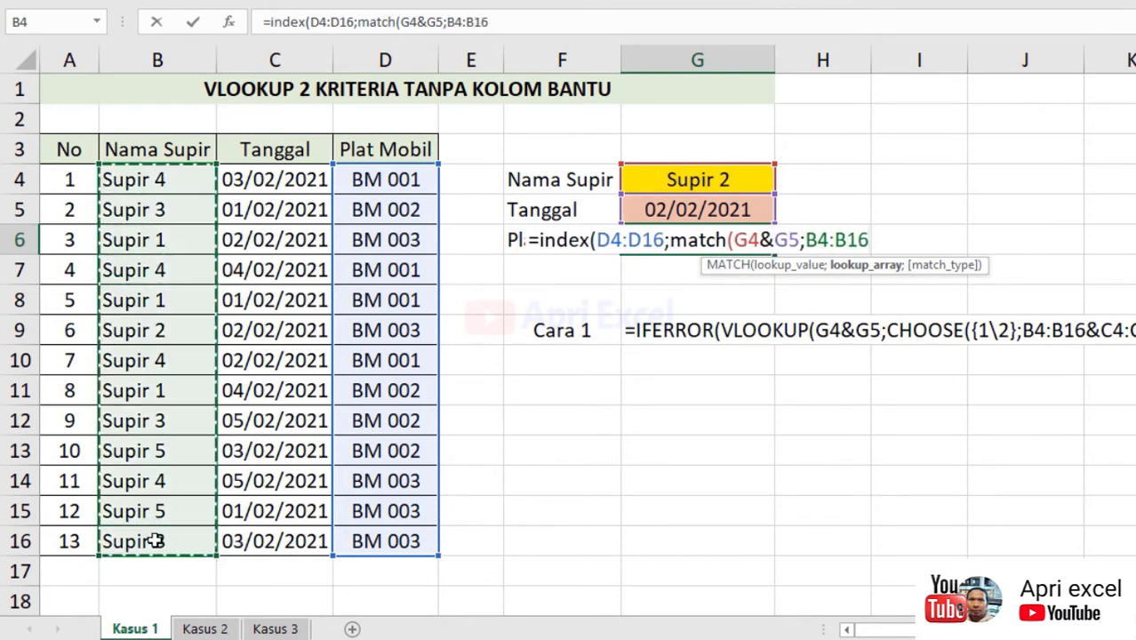
pyautogui.write('&')
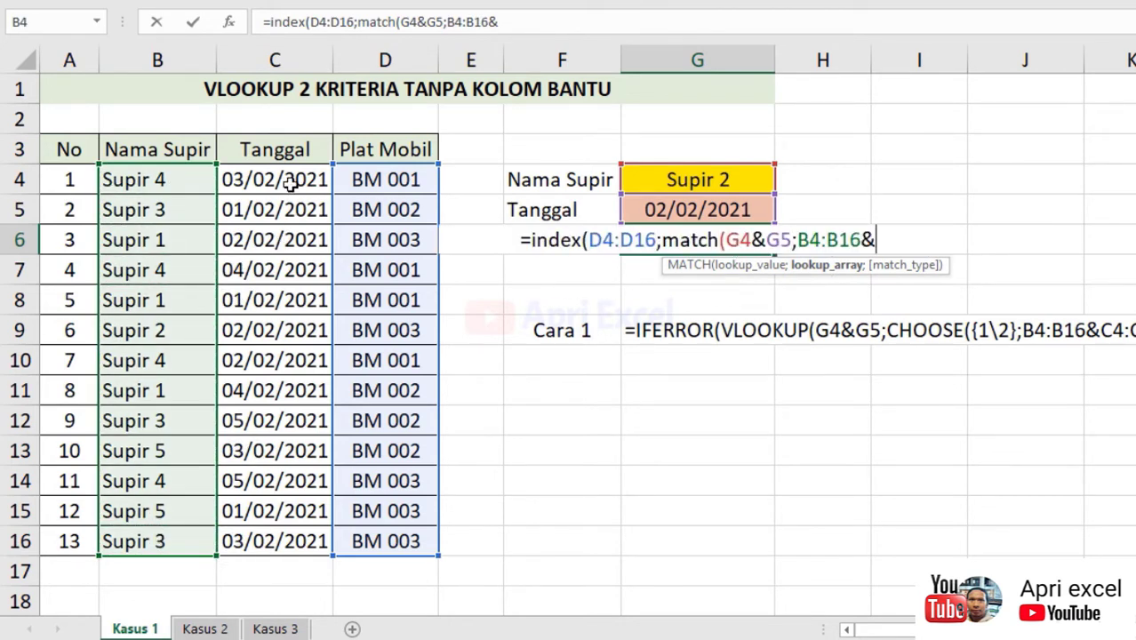
pyautogui.moveTo(289, 177); pyautogui.dragTo(277, 533)
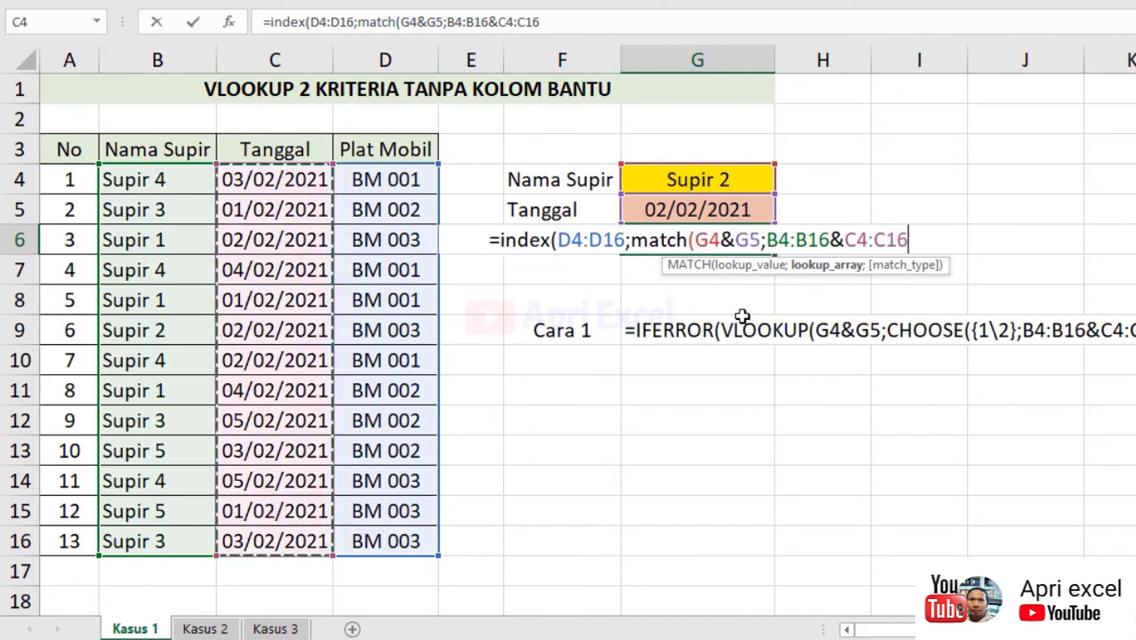
pyautogui.write(';')
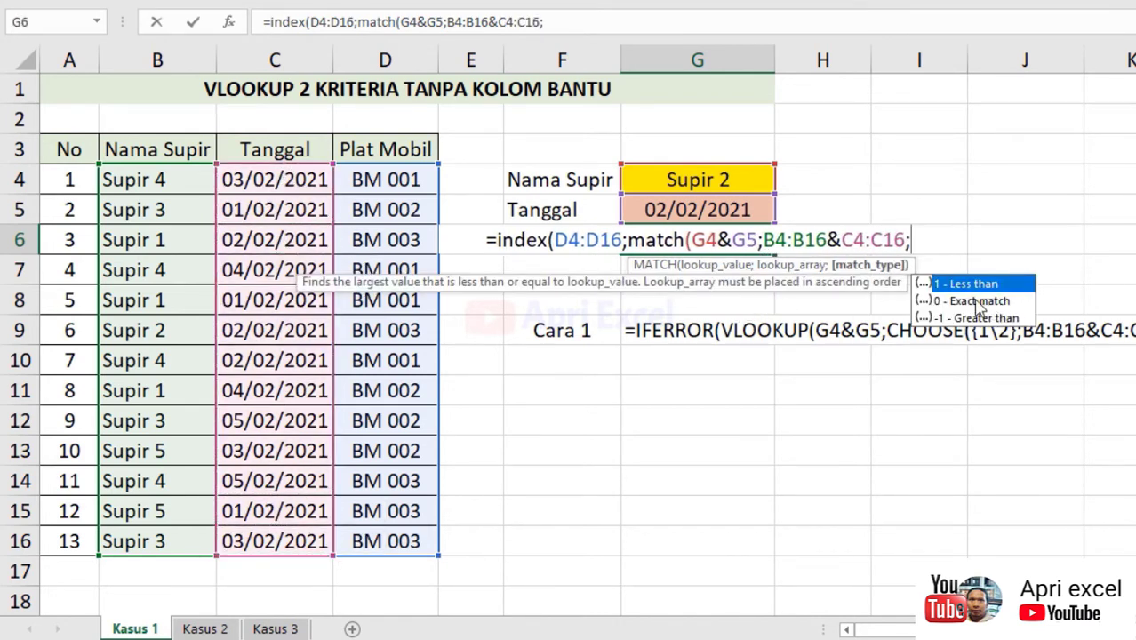
pyautogui.doubleClick(978, 302)
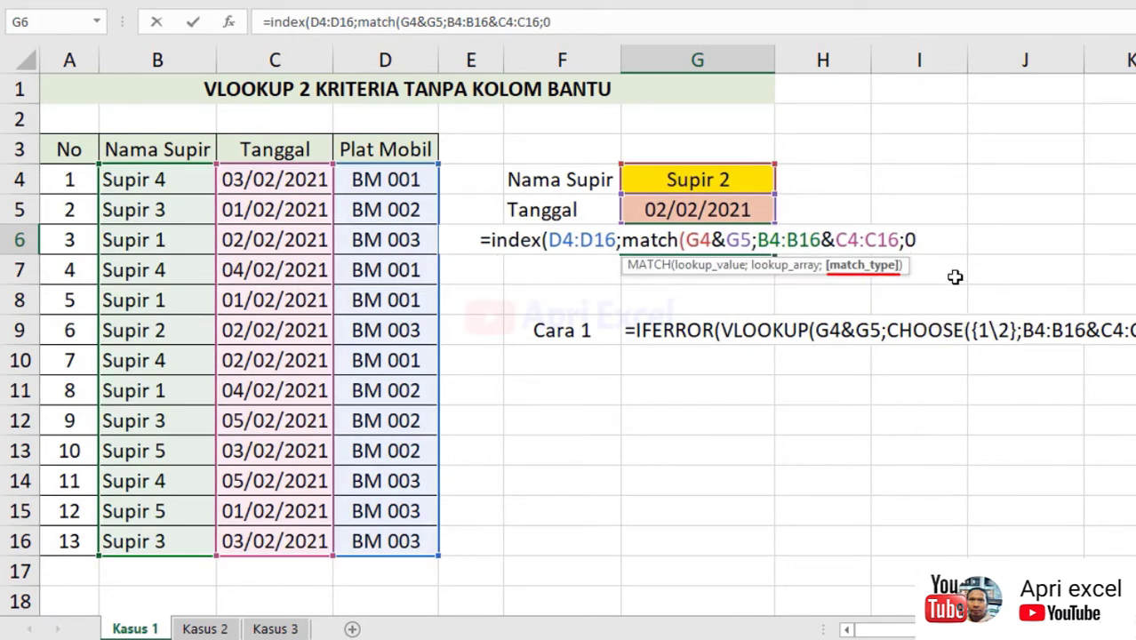
pyautogui.write(')')
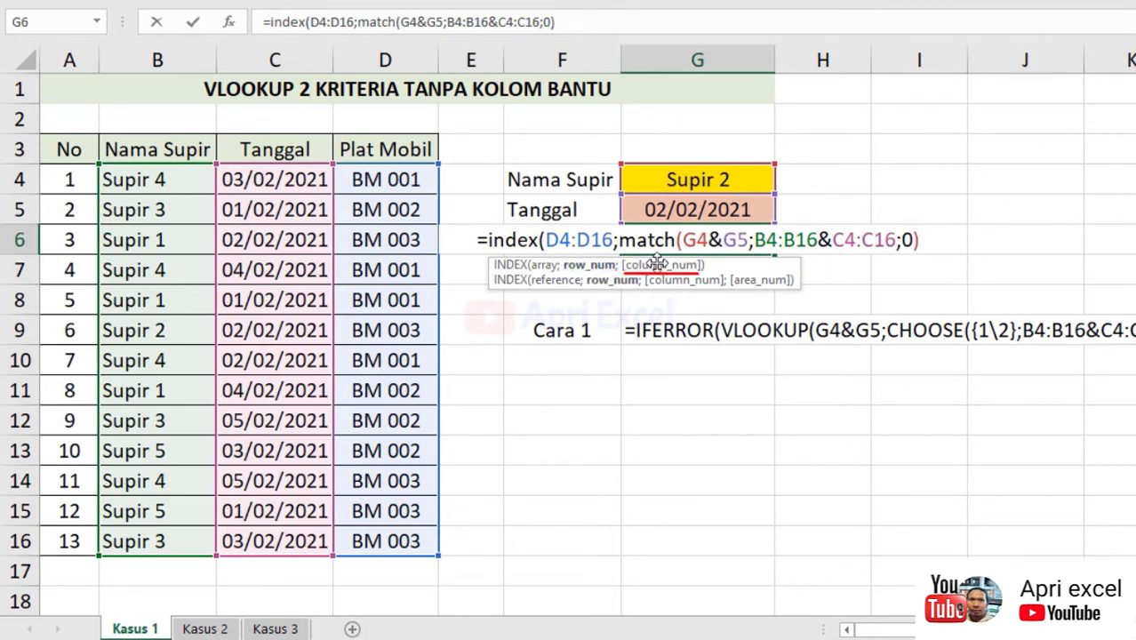
pyautogui.write(')')
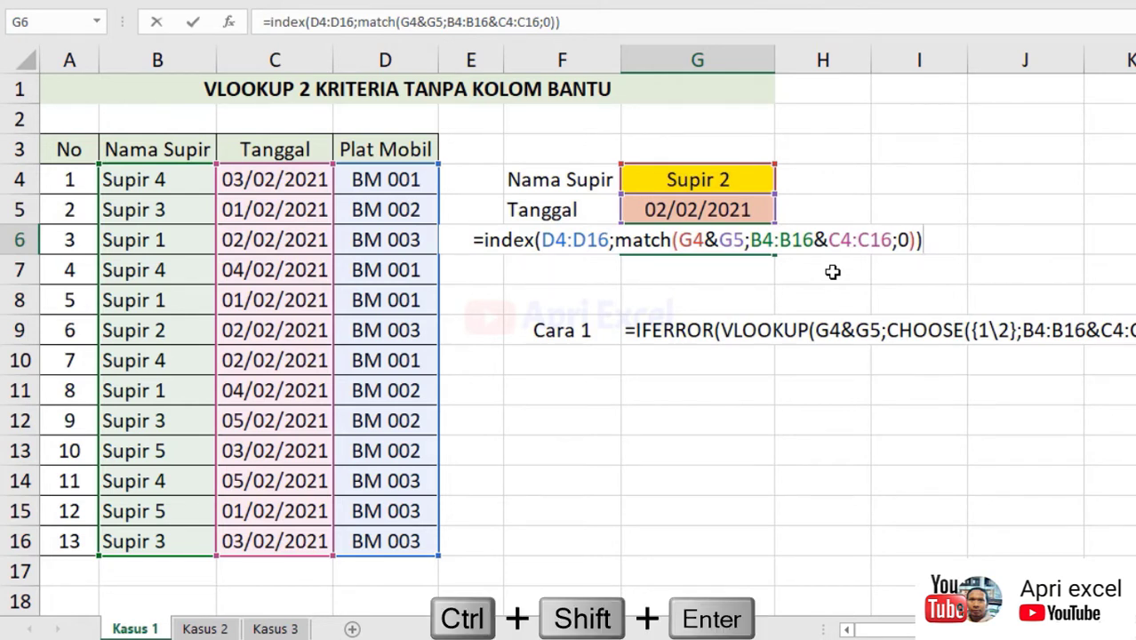
pyautogui.hotkey('ctrl', 'shift', 'Return')
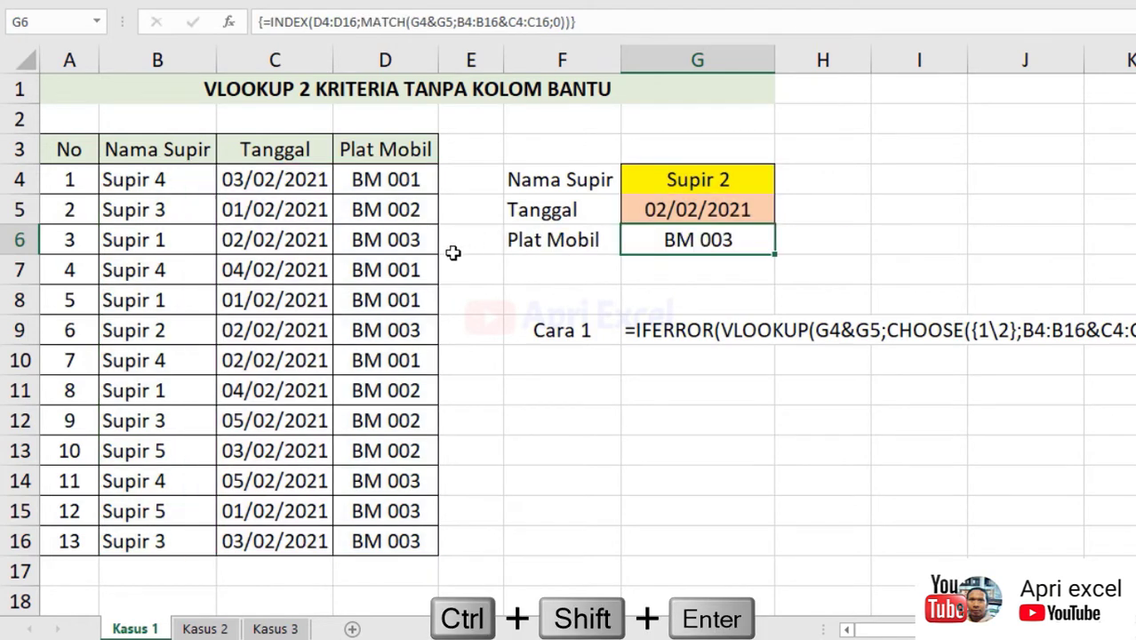
# Step: Switch the driver in G4 to Supir 4 and open G6's INDEX–MATCH formula
pyautogui.click(152, 360)
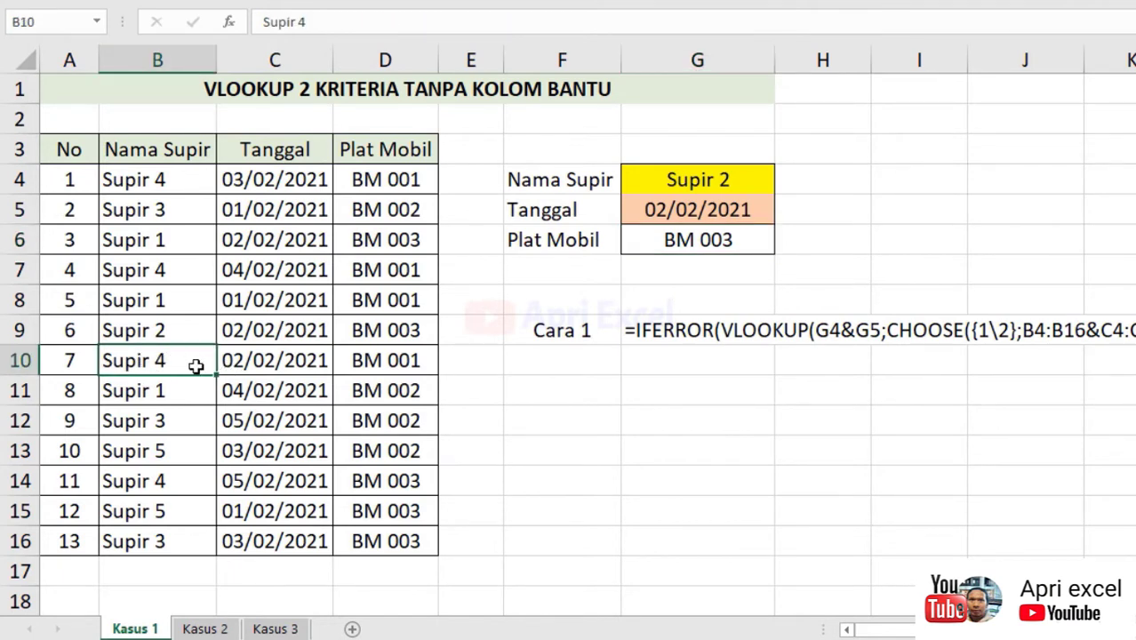
pyautogui.click(750, 177)
pyautogui.click(784, 183)
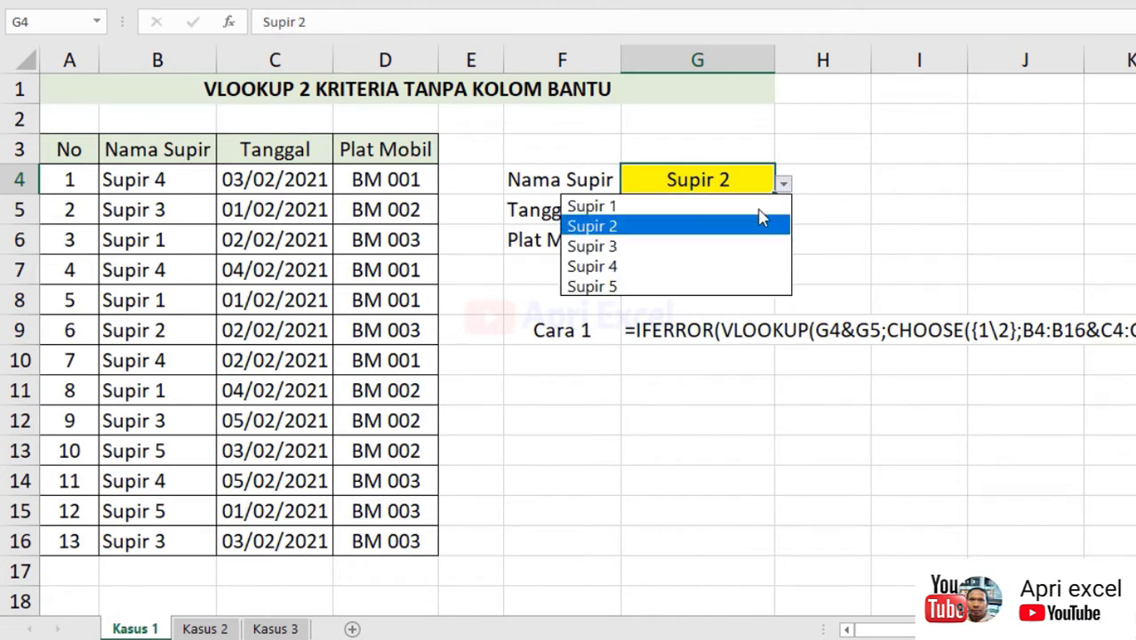
pyautogui.click(723, 267)
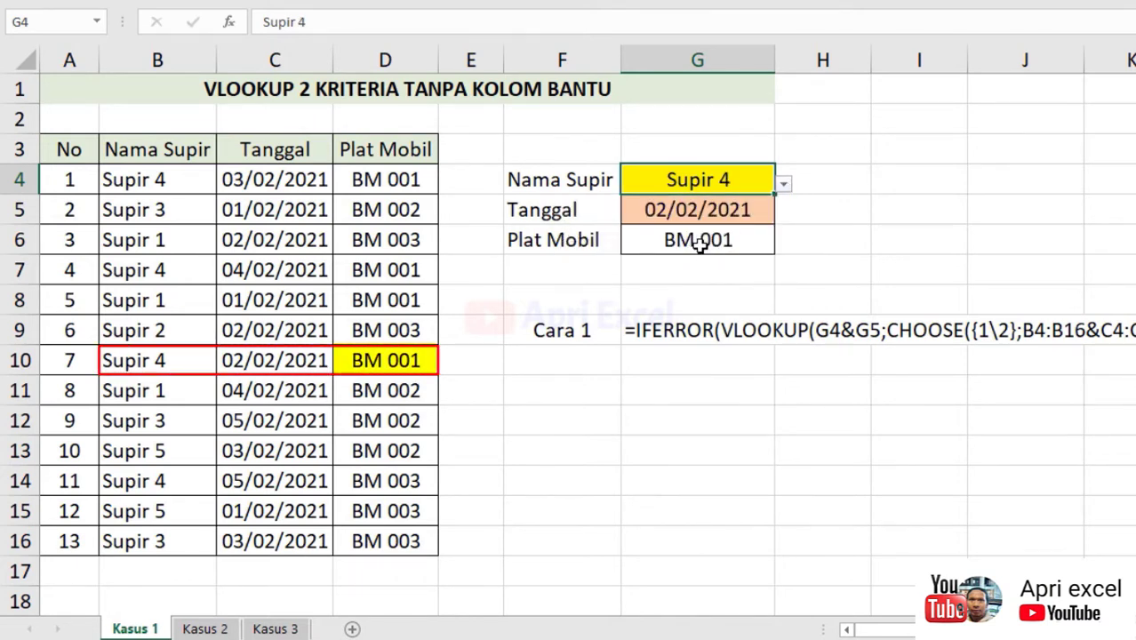
pyautogui.click(710, 239)
pyautogui.doubleClick(710, 239)
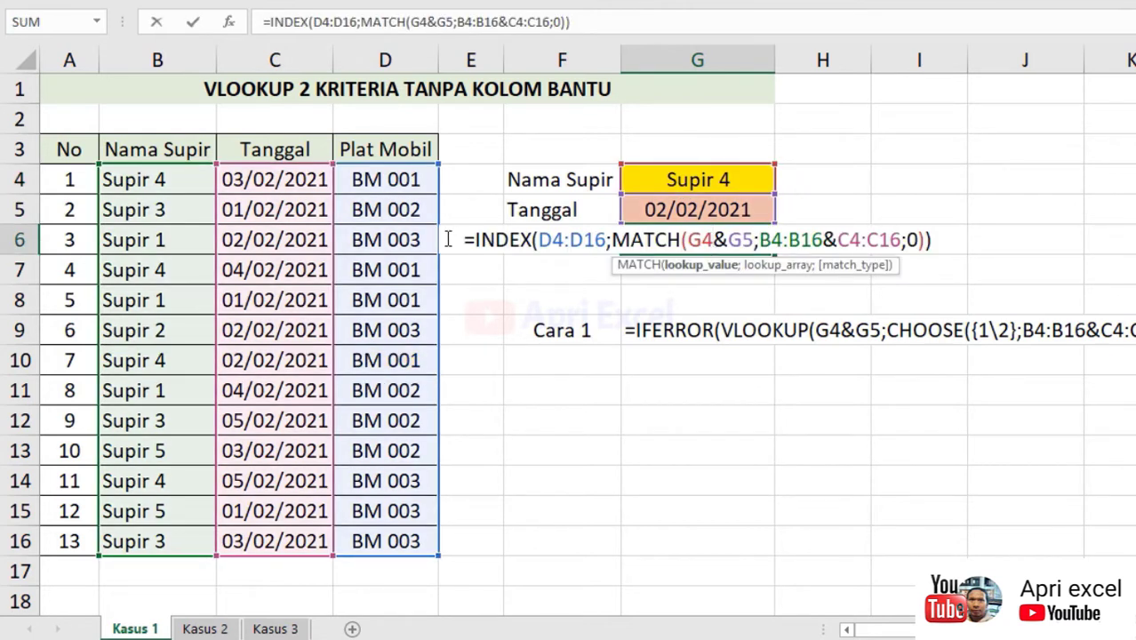
# Step: Wrap G6's INDEX–MATCH in IFERROR(...;"") and enter it as an array formula, showing BM 001
pyautogui.click(479, 240)
pyautogui.write('ife')
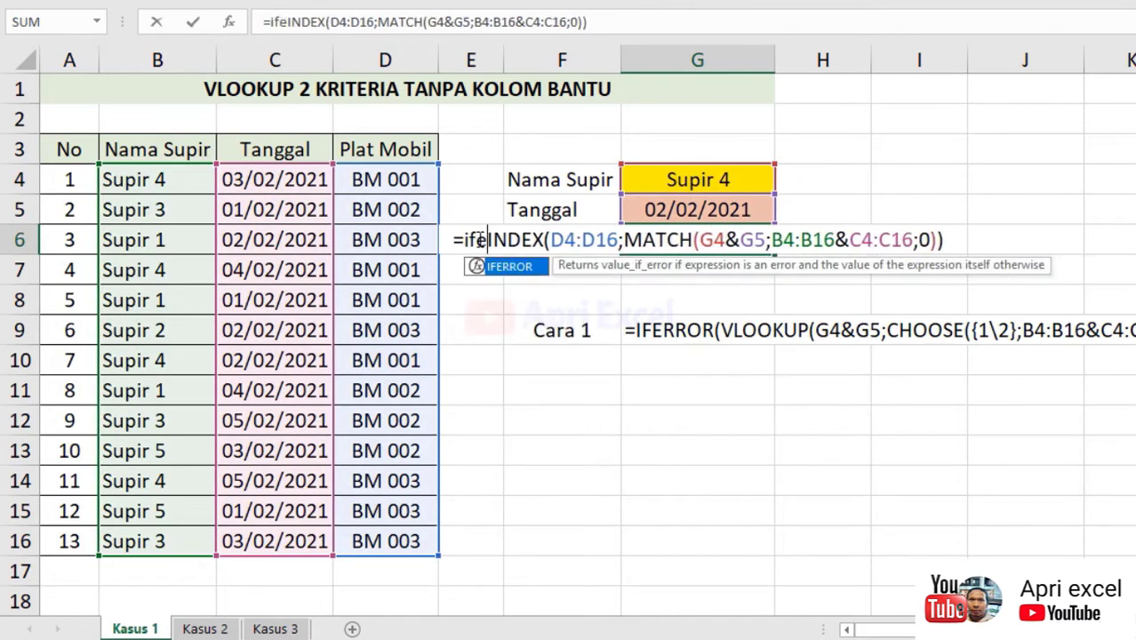
pyautogui.write('rror(')
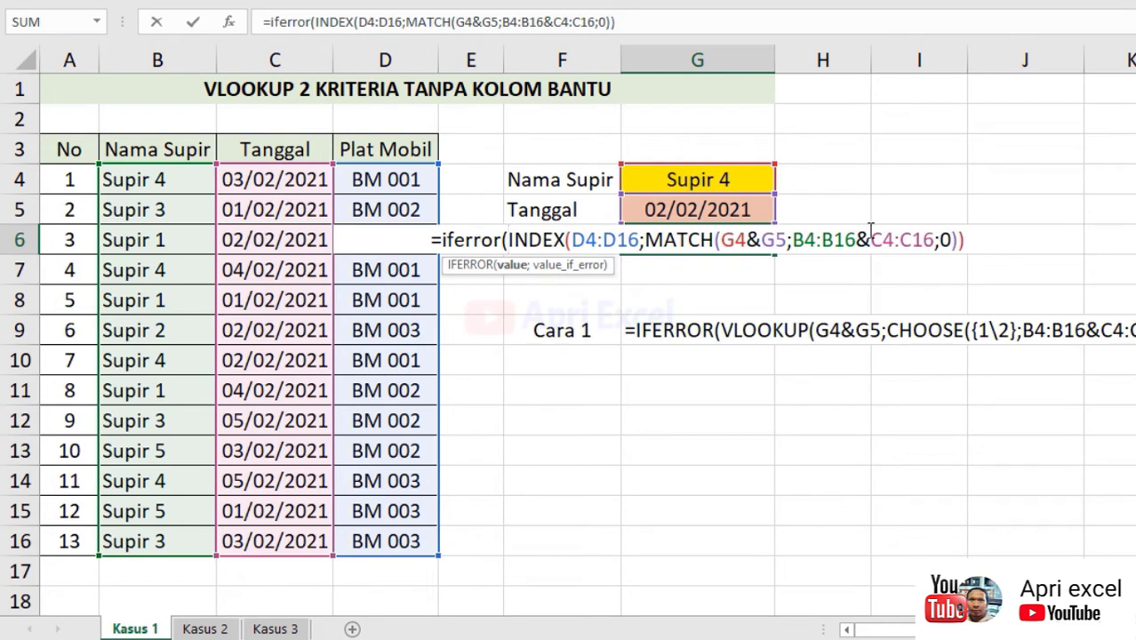
pyautogui.click(969, 240)
pyautogui.write(';"")')
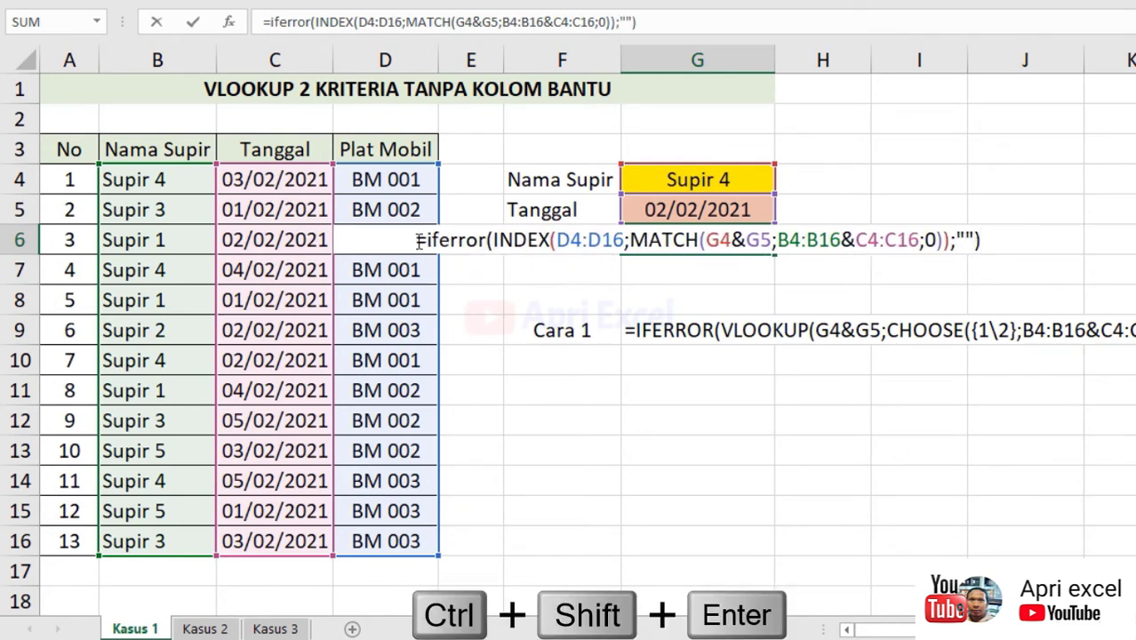
pyautogui.hotkey('ctrl', 'shift', 'Return')
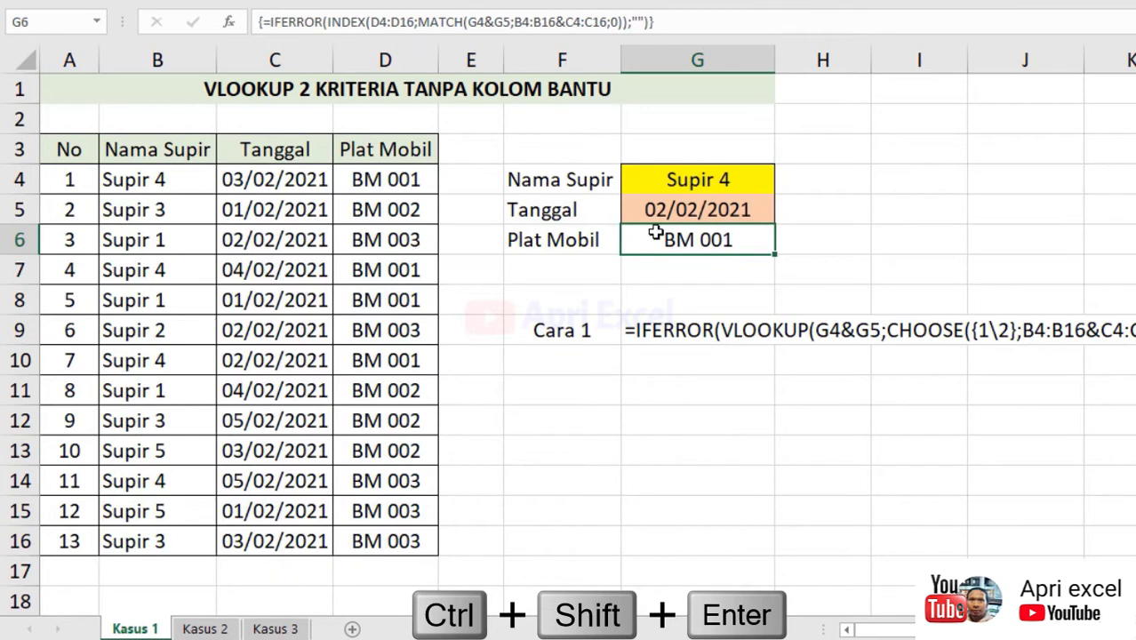
# Step: Erase the entire formula from G6, leaving the cell empty
pyautogui.doubleClick(658, 235)
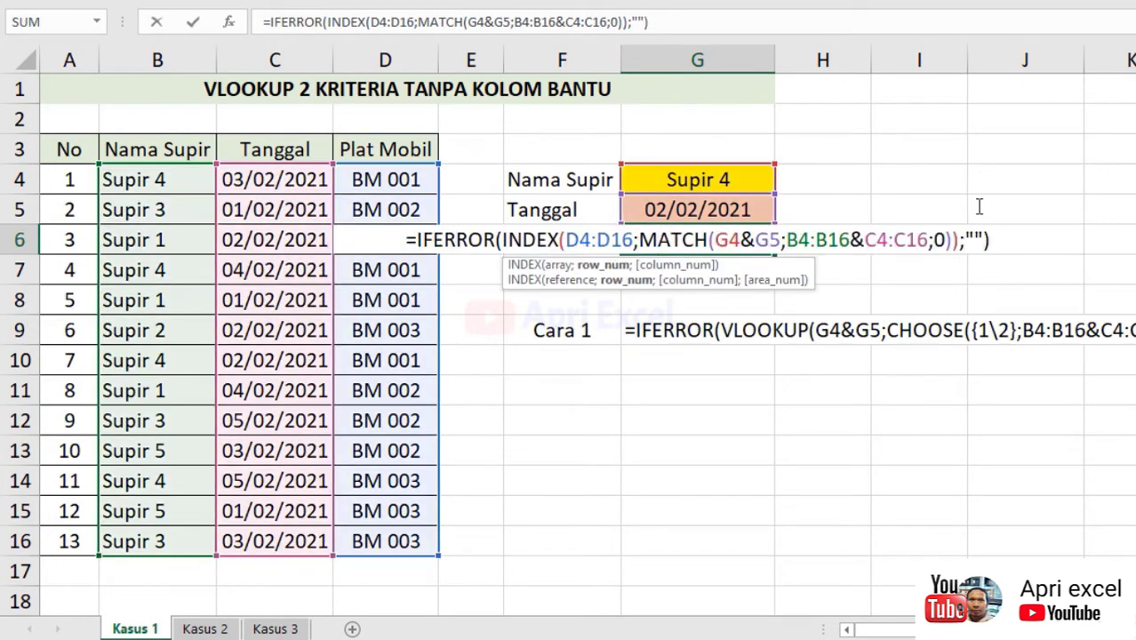
pyautogui.press('End')
pyautogui.hotkey('shift', 'Home')
pyautogui.press('Delete')
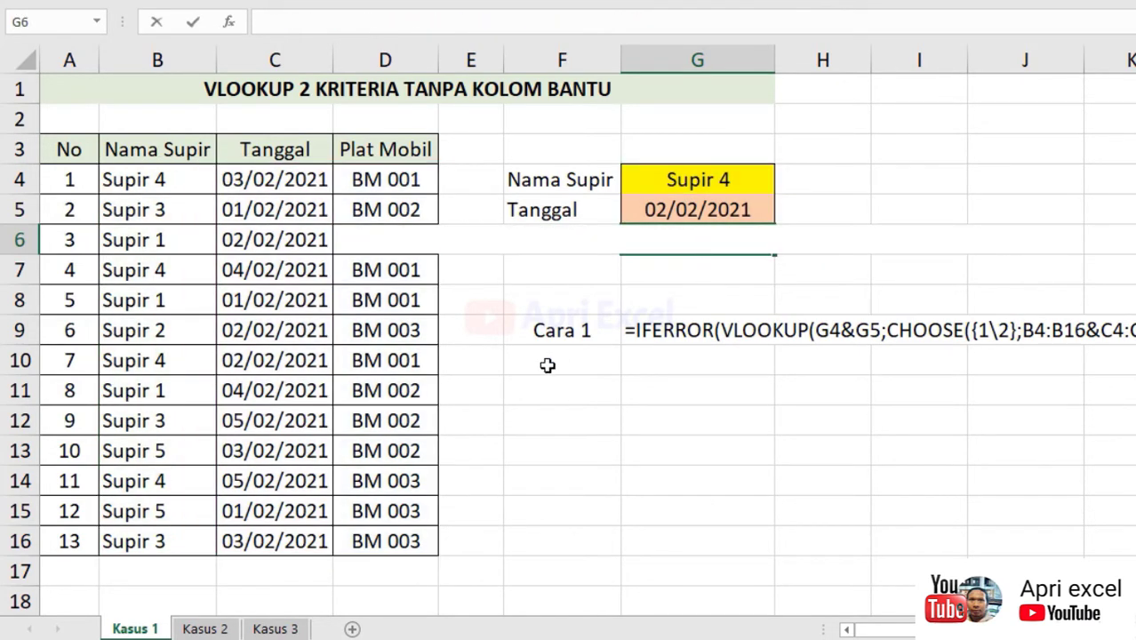
# Step: Enter 'Cara 2' in F10 and the IFERROR INDEX–MATCH formula as text in G10
pyautogui.click(563, 357)
pyautogui.write('Cara 2')
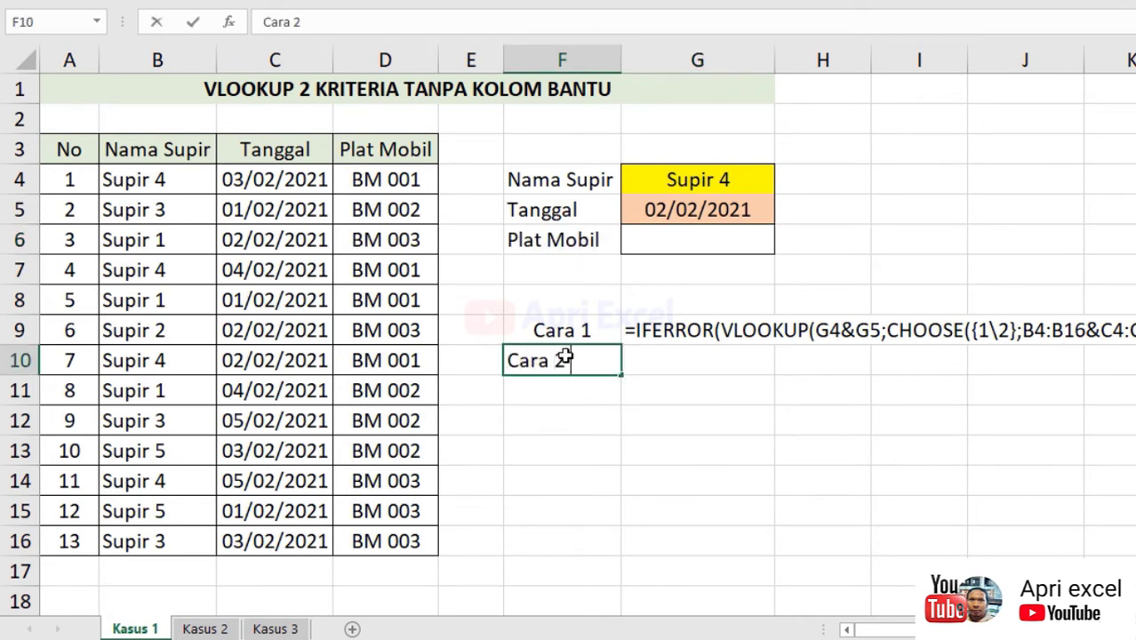
pyautogui.press('Tab')
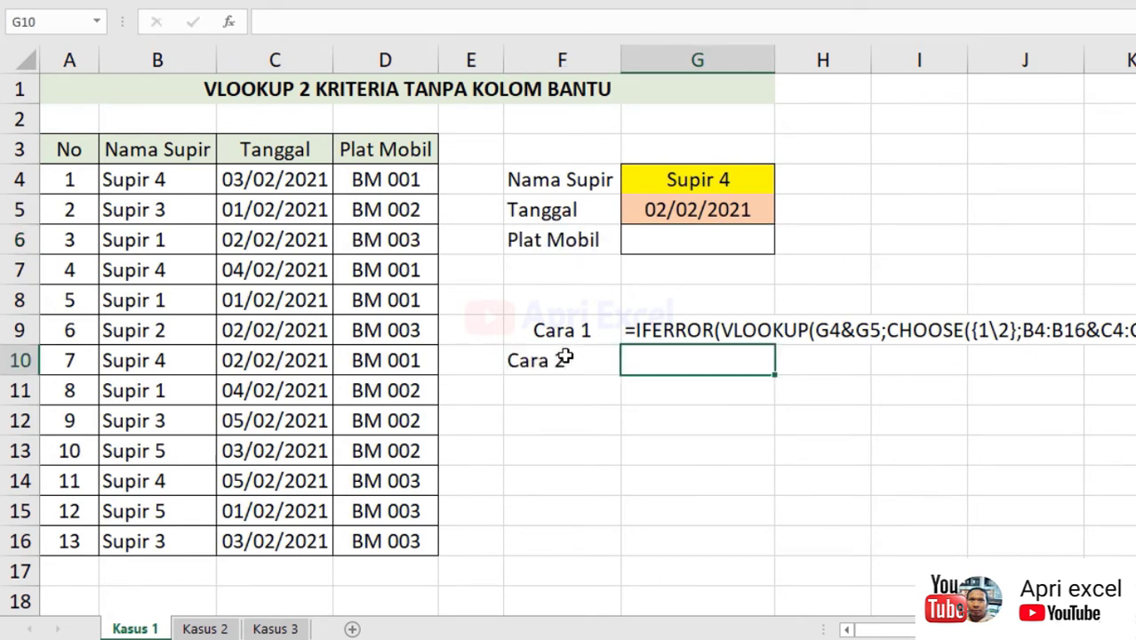
pyautogui.write('\'=IFERROR(INDEX(D4:D16;MATCH(G4&G5;B4:B16&C4:C16;0));"")')
pyautogui.press('Return')
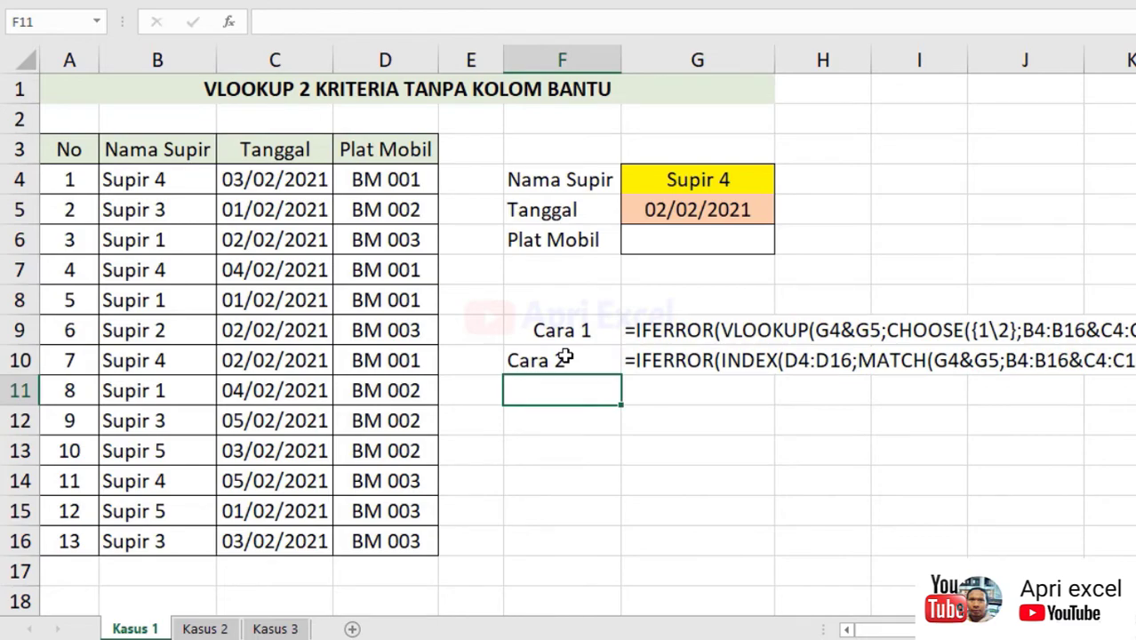
# Step: Left-align the Cara labels and formulas block F9:G14
pyautogui.click(565, 358)
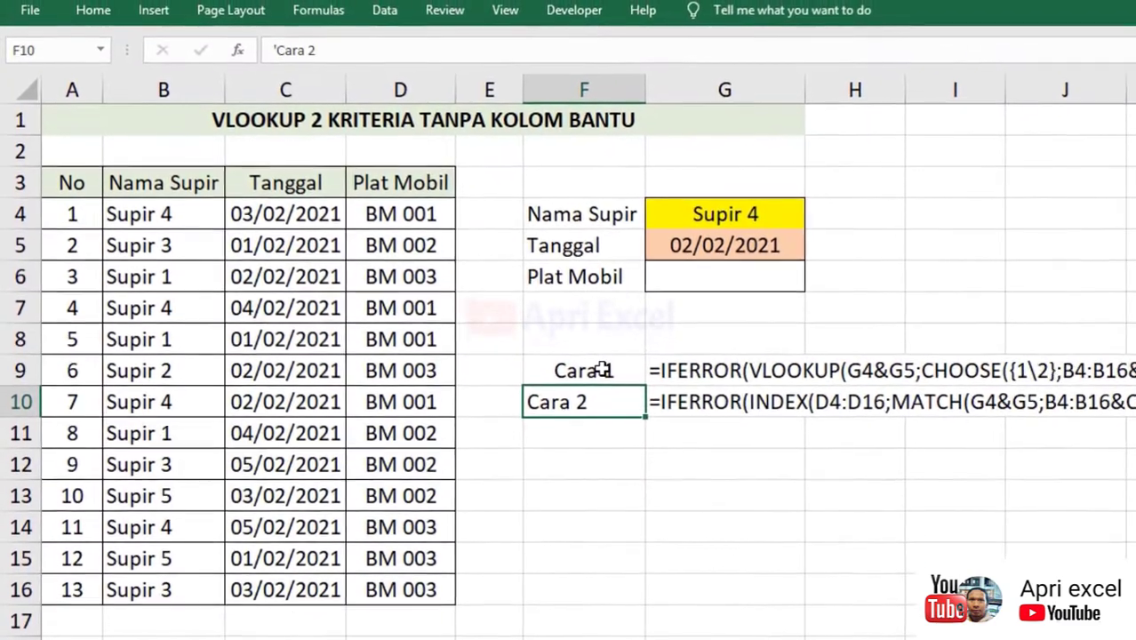
pyautogui.moveTo(603, 369); pyautogui.dragTo(698, 527)
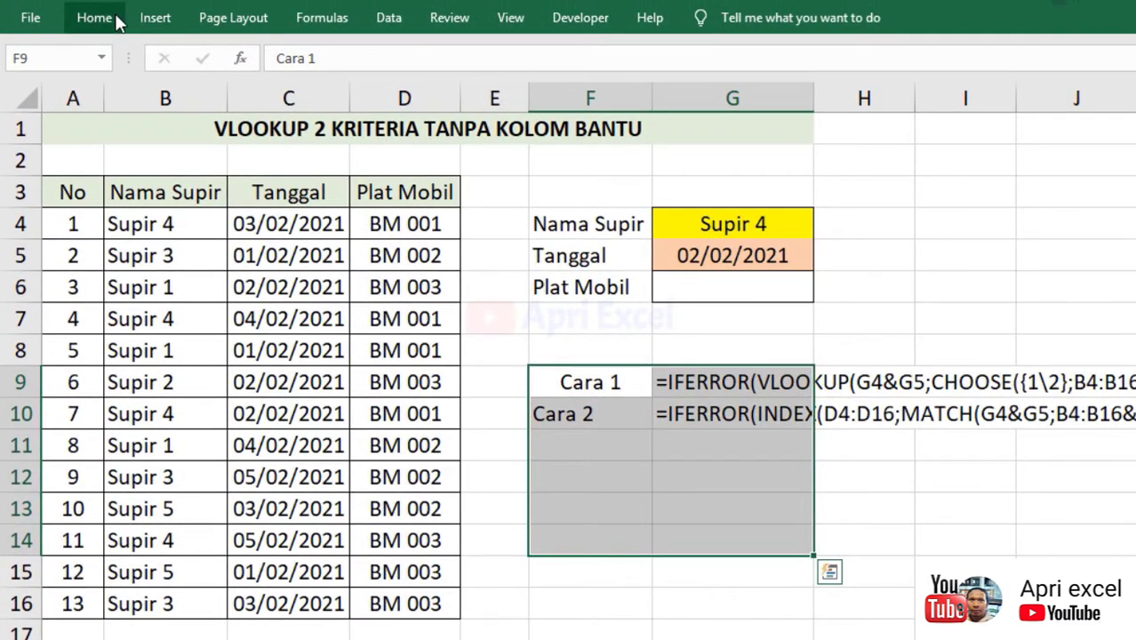
pyautogui.click(98, 18)
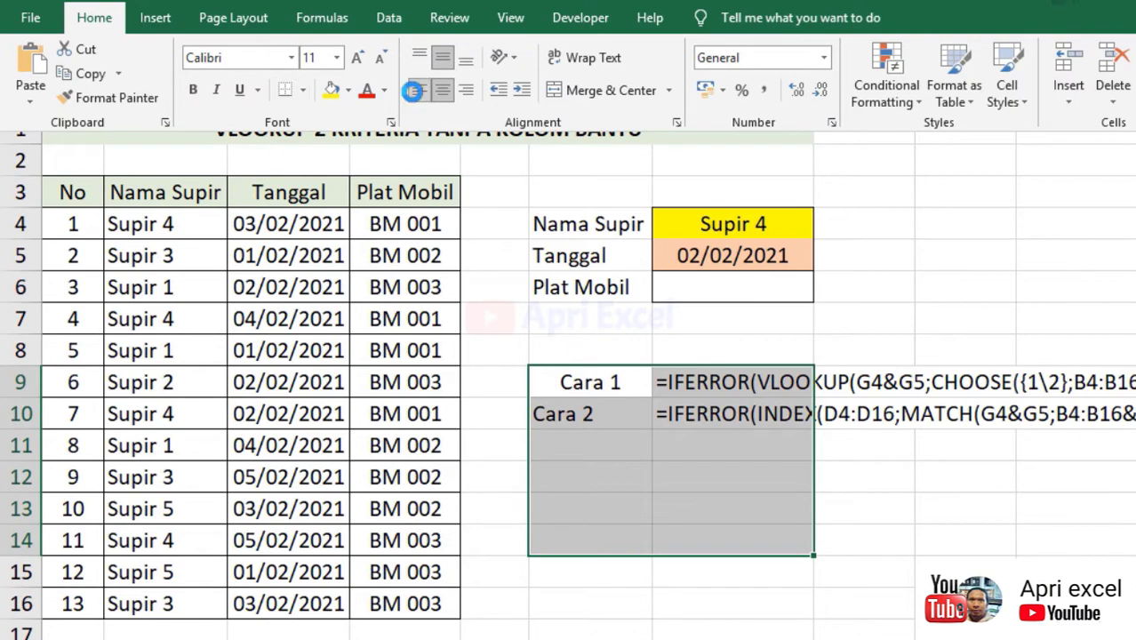
pyautogui.click(413, 91)
# Step: Start G6's formula with the driver comparison (G4=B4:B16)
pyautogui.click(688, 287)
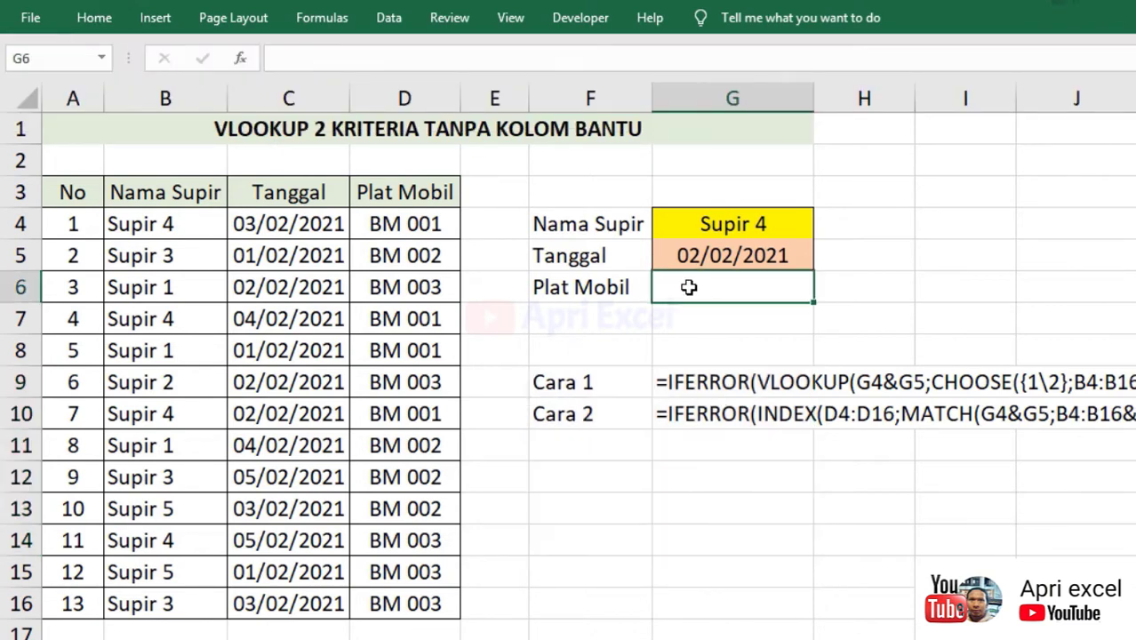
pyautogui.write('=')
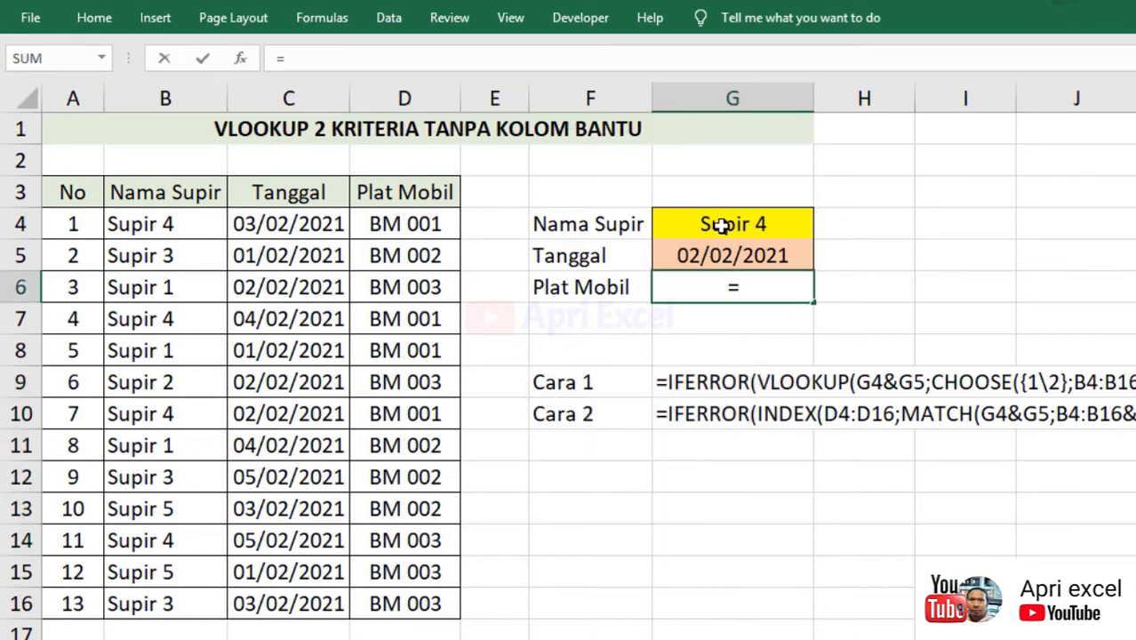
pyautogui.click(725, 221)
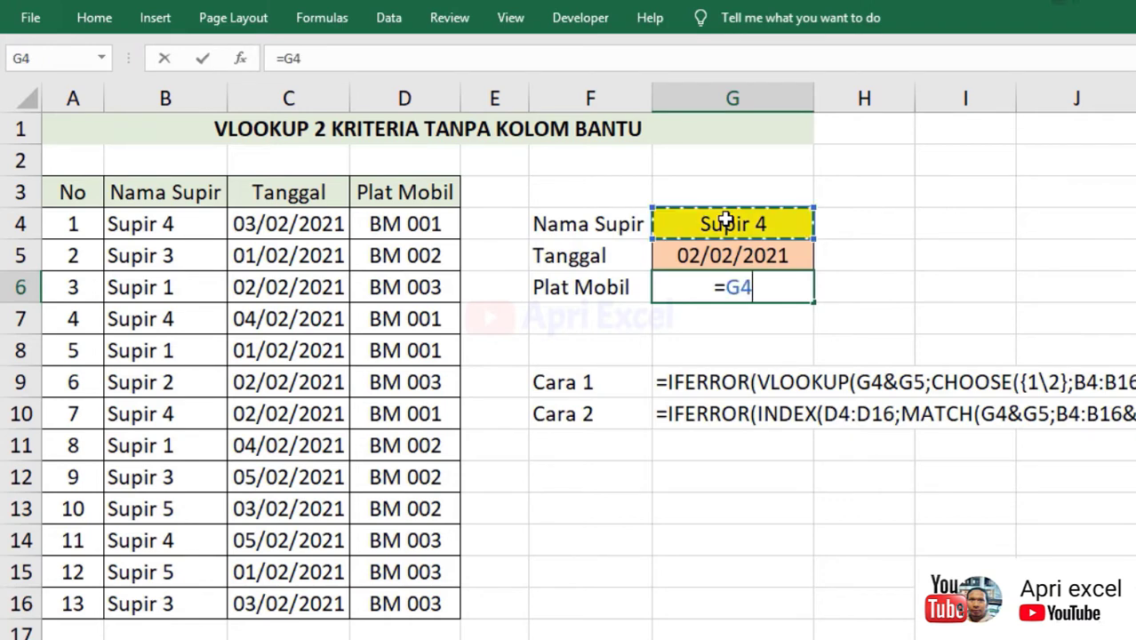
pyautogui.write('=')
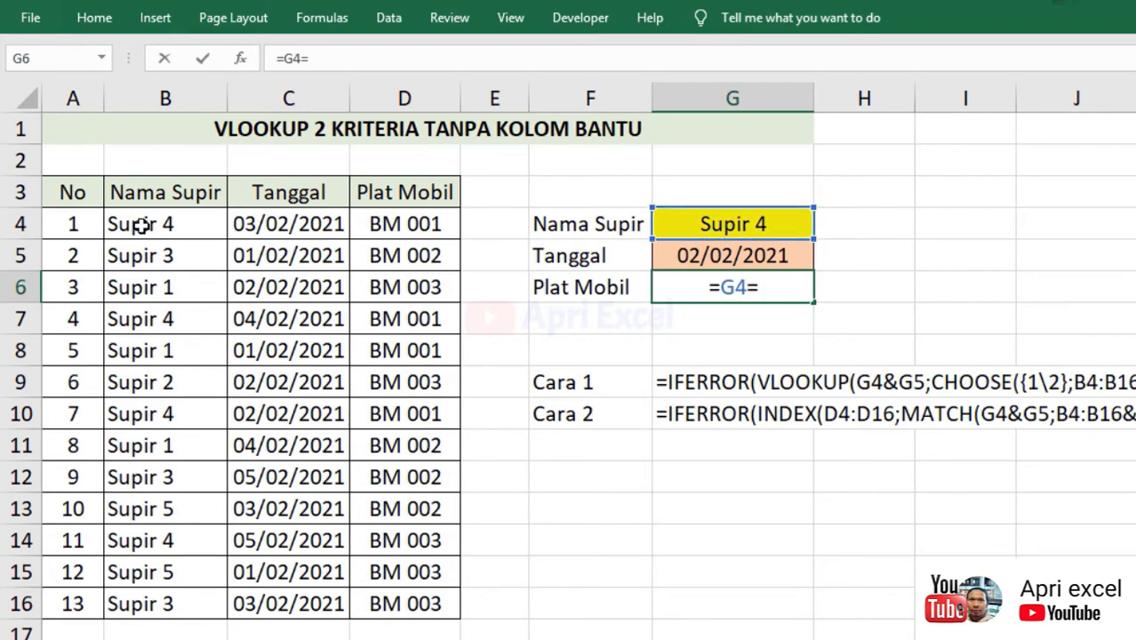
pyautogui.moveTo(142, 226); pyautogui.dragTo(203, 608)
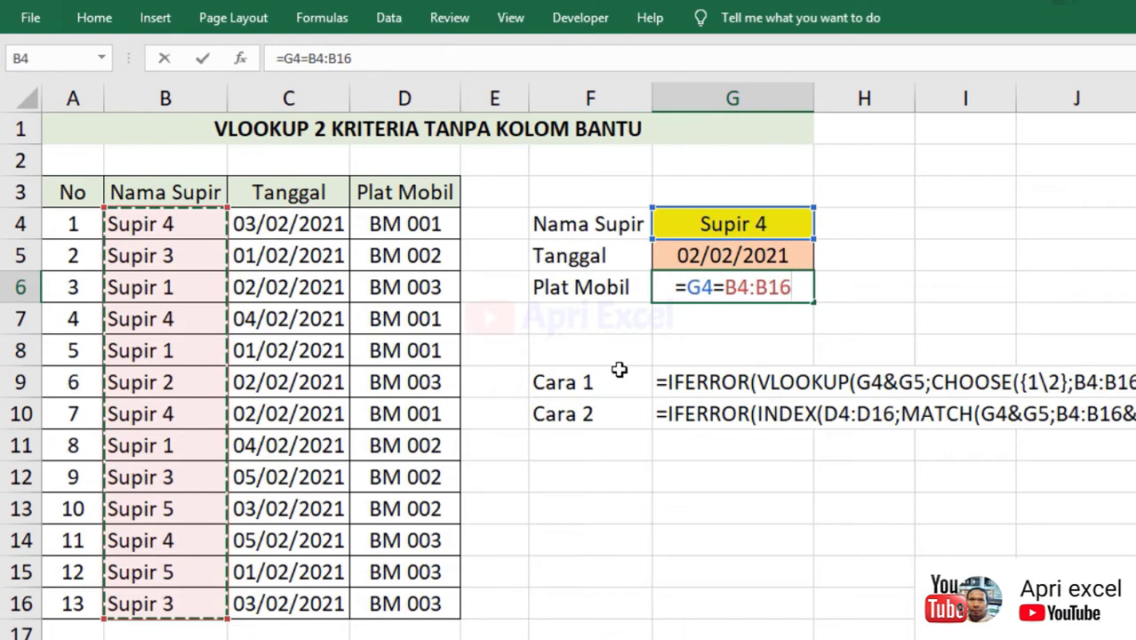
pyautogui.click(686, 288)
pyautogui.write('(')
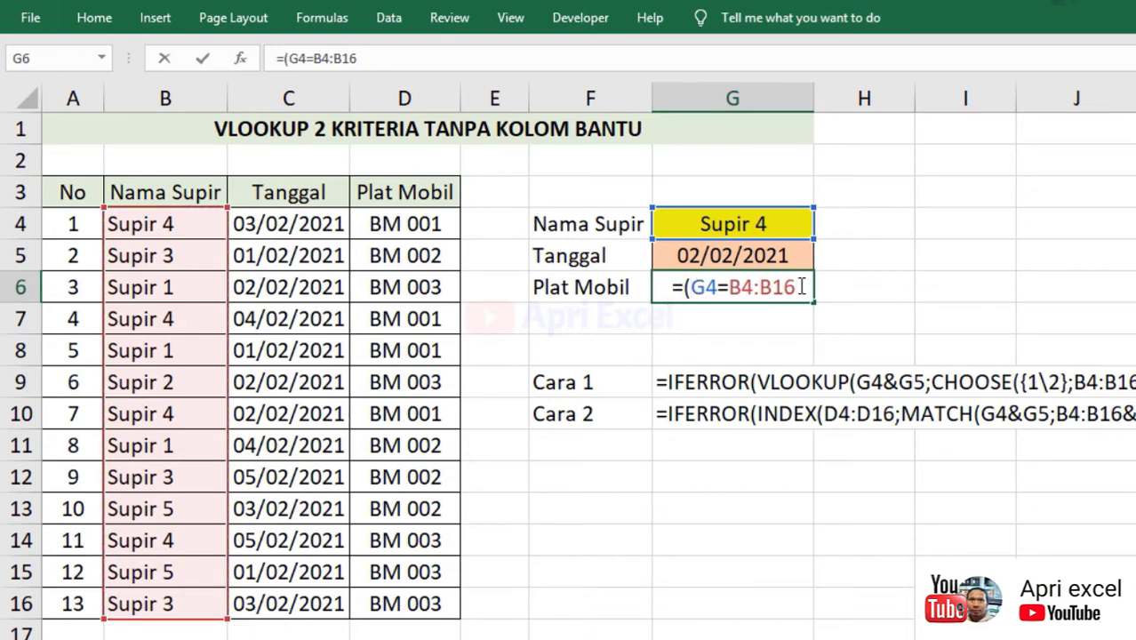
# Step: Multiply by the date comparison (G5=C4:C16), then select the (G4=B4:B16) part
pyautogui.click(801, 286)
pyautogui.write(')*')
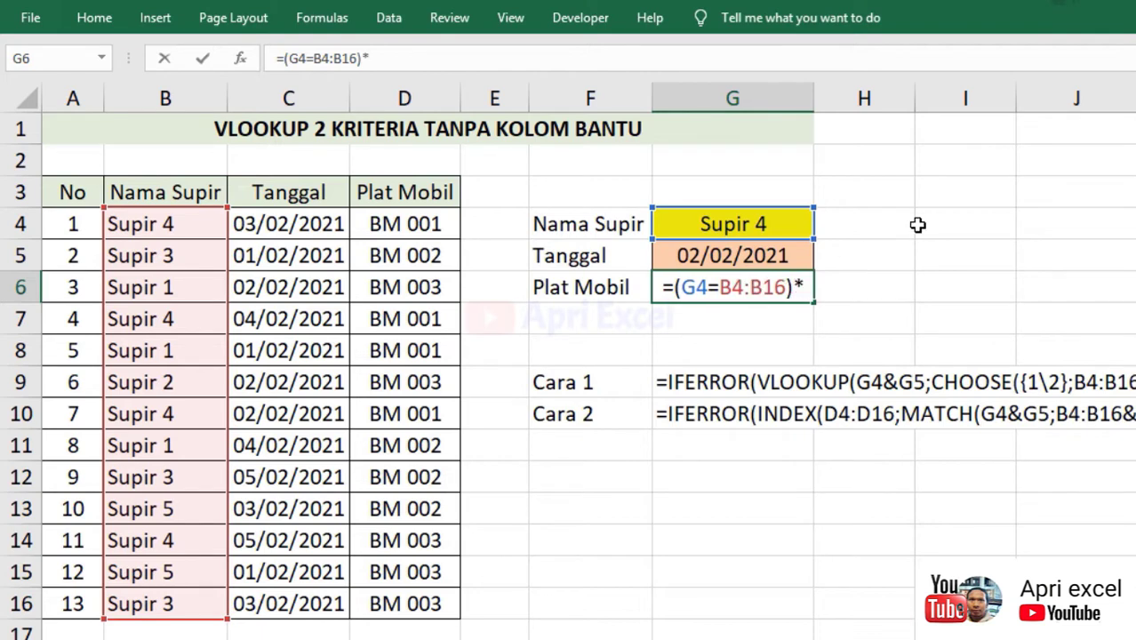
pyautogui.click(787, 257)
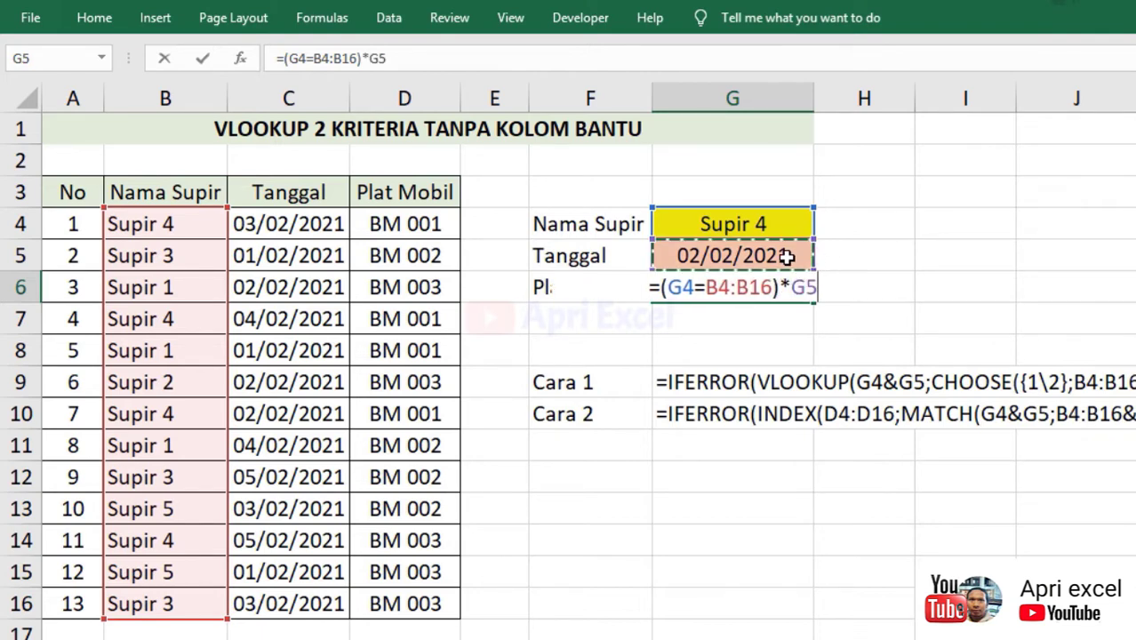
pyautogui.write('=')
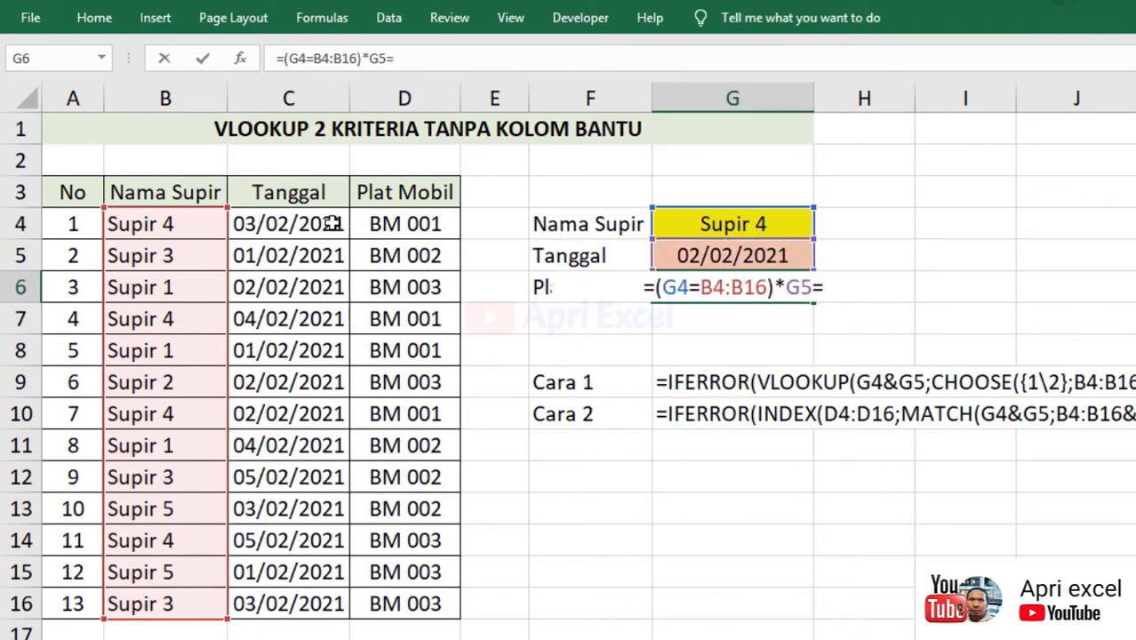
pyautogui.moveTo(331, 224); pyautogui.dragTo(313, 596)
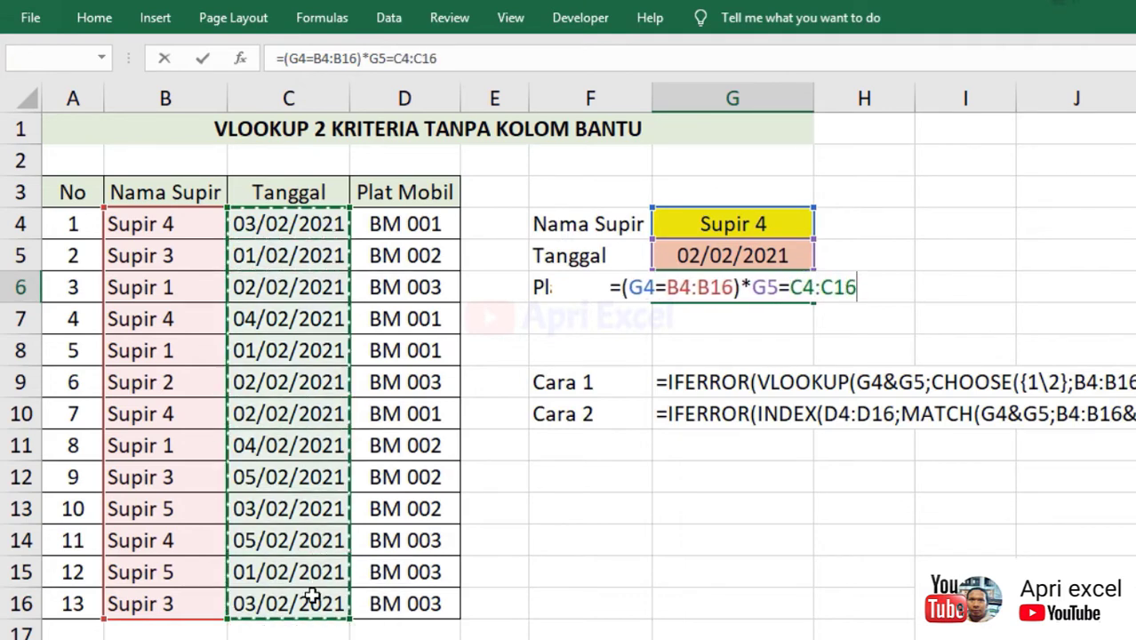
pyautogui.click(752, 287)
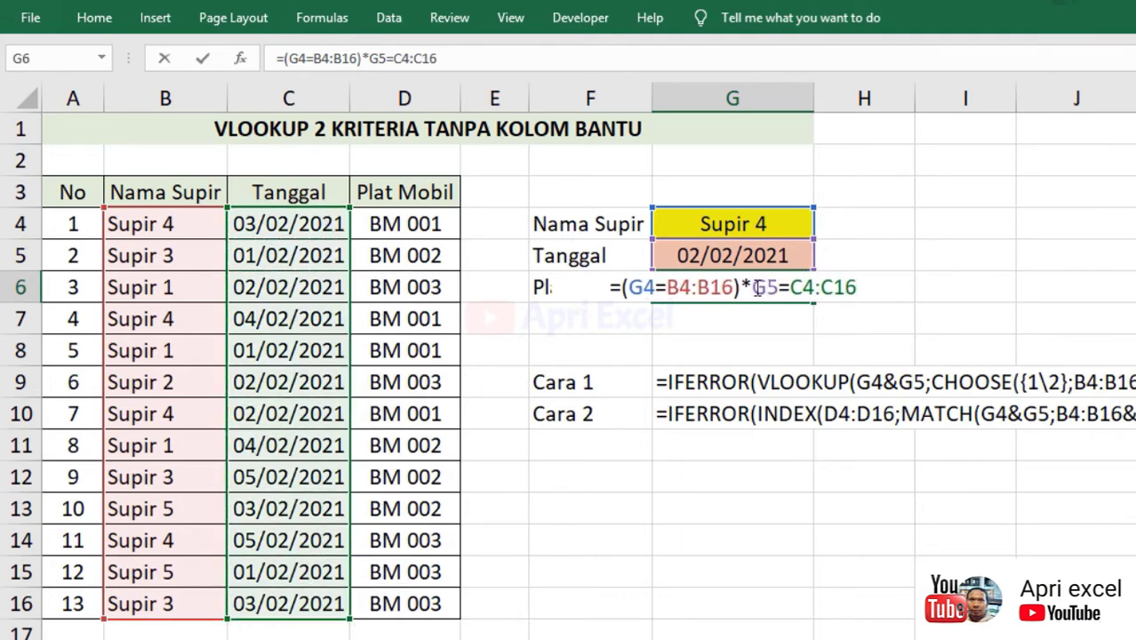
pyautogui.write('(')
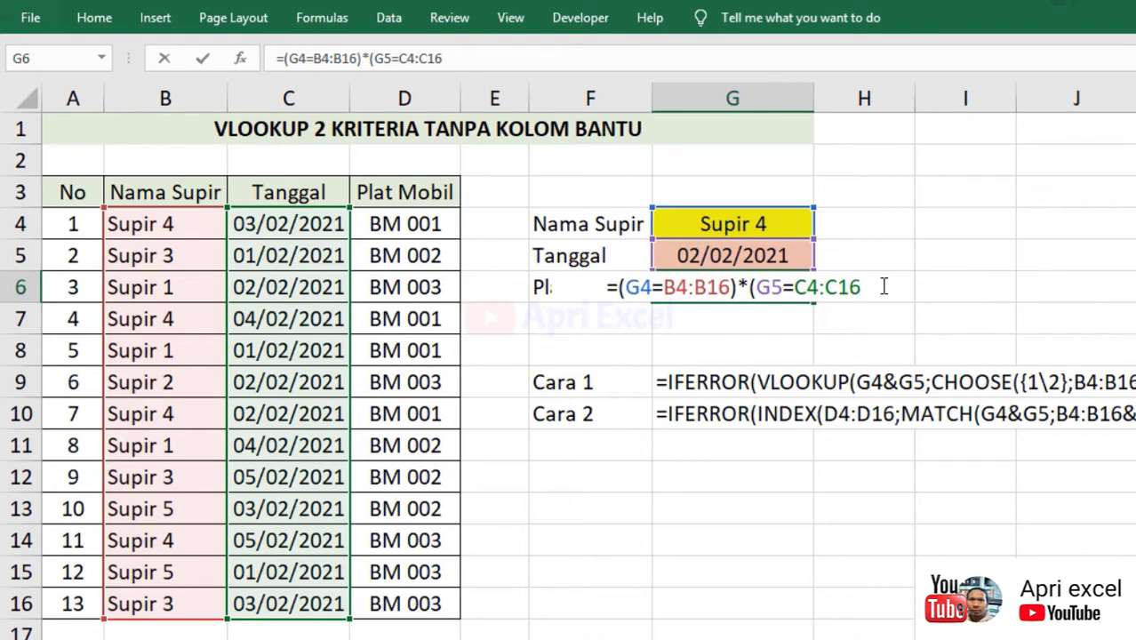
pyautogui.write(')')
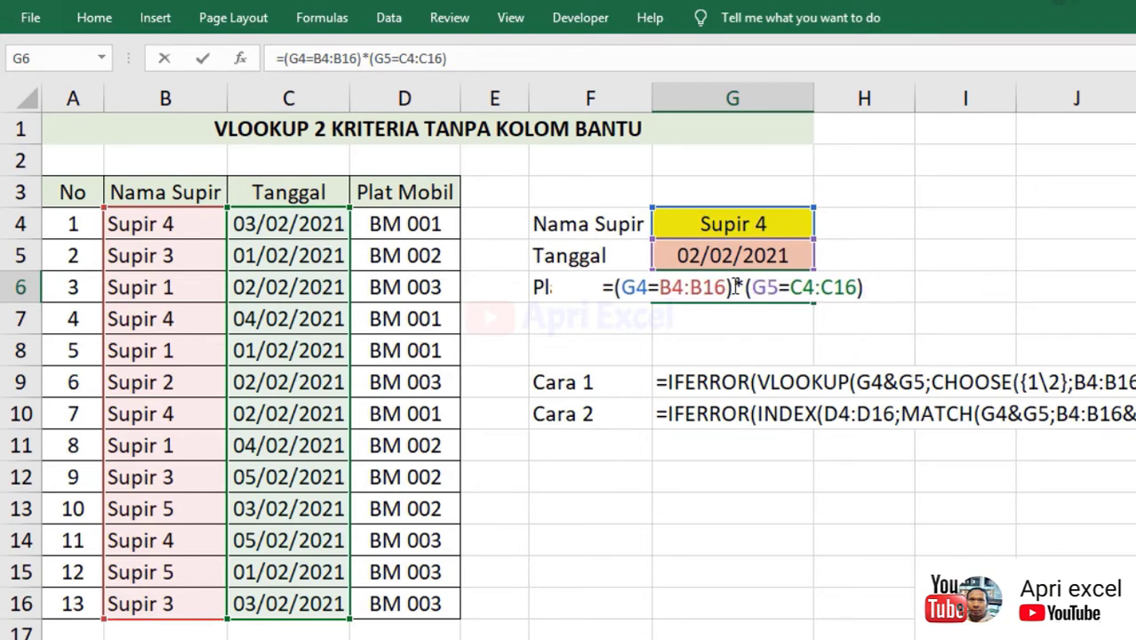
pyautogui.moveTo(733, 286); pyautogui.dragTo(616, 287)
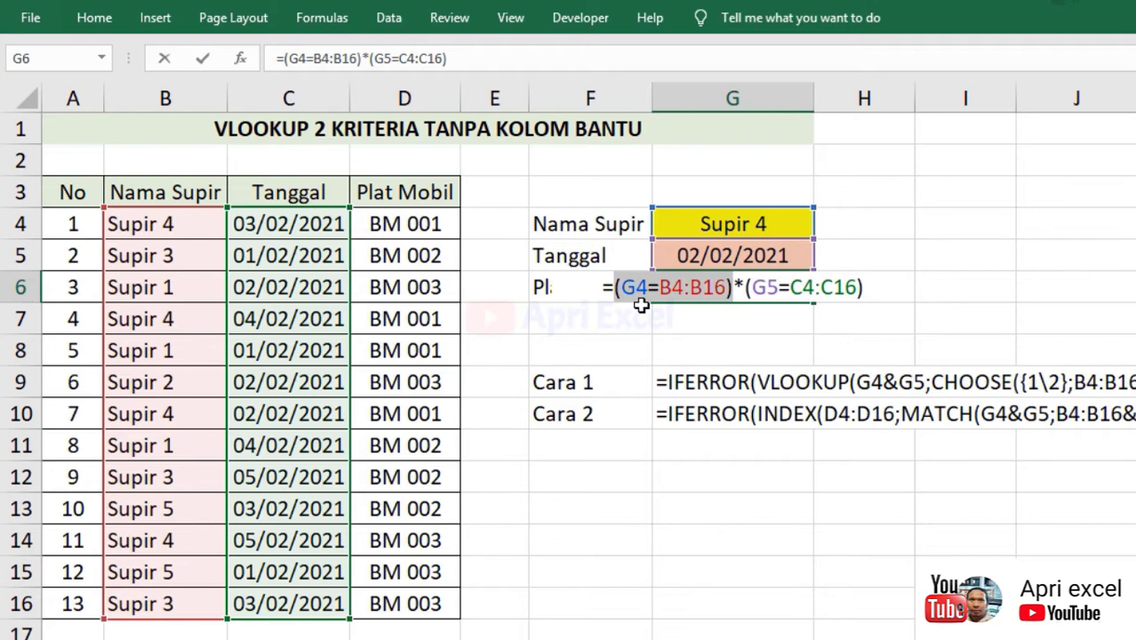
pyautogui.press('F9')
pyautogui.press('F9')
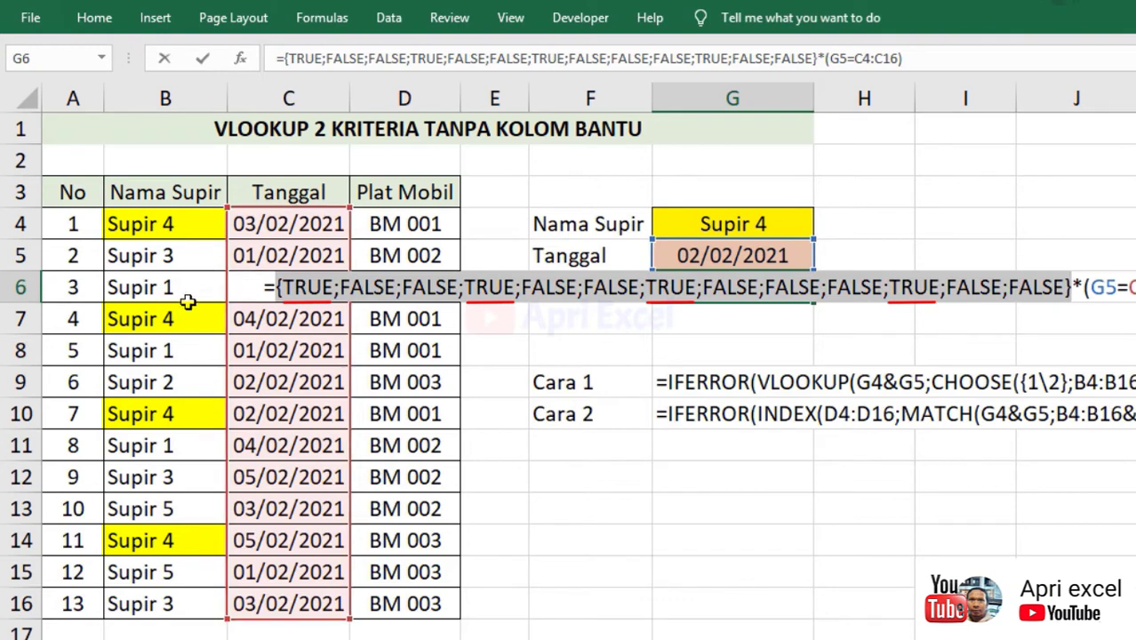
pyautogui.press('Escape')
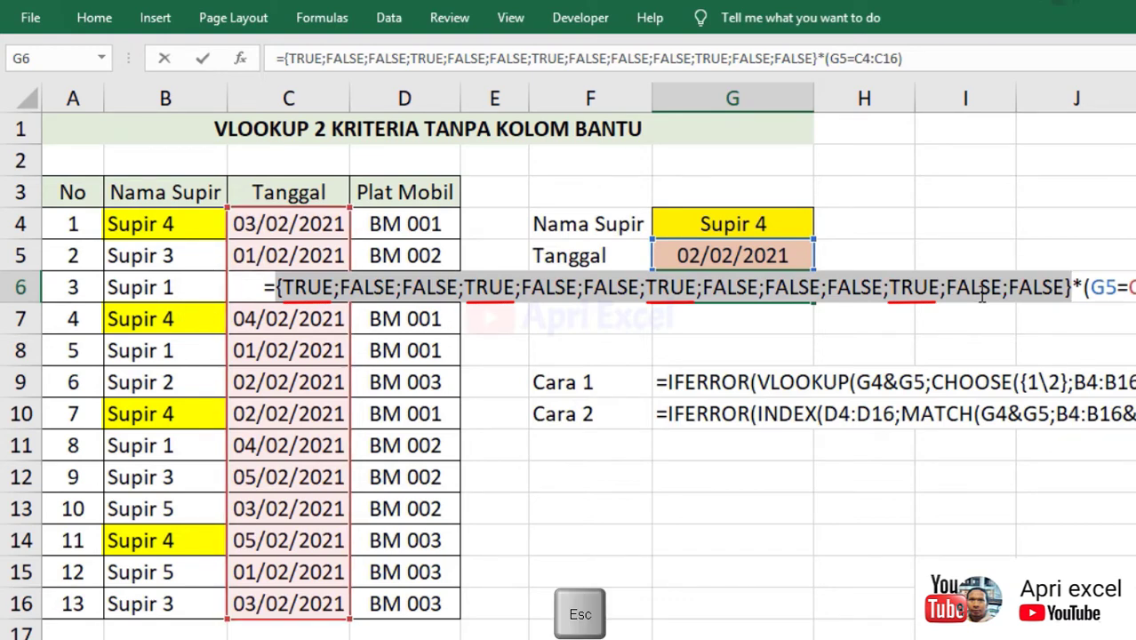
pyautogui.hotkey('ctrl', 'z')
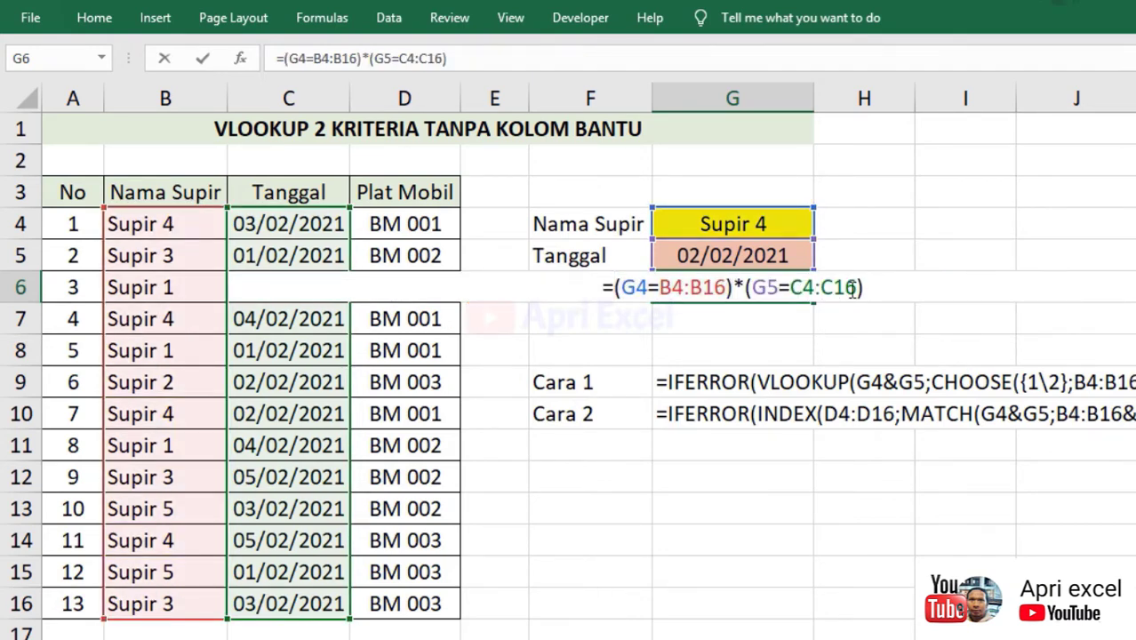
pyautogui.moveTo(863, 289); pyautogui.dragTo(747, 289)
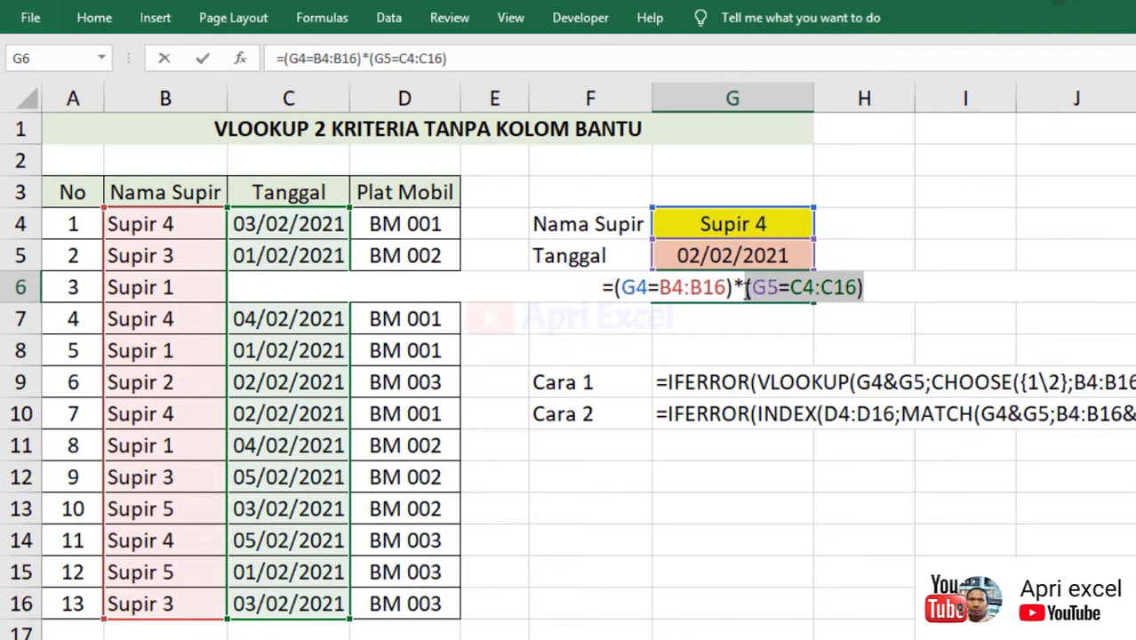
pyautogui.click(747, 289)
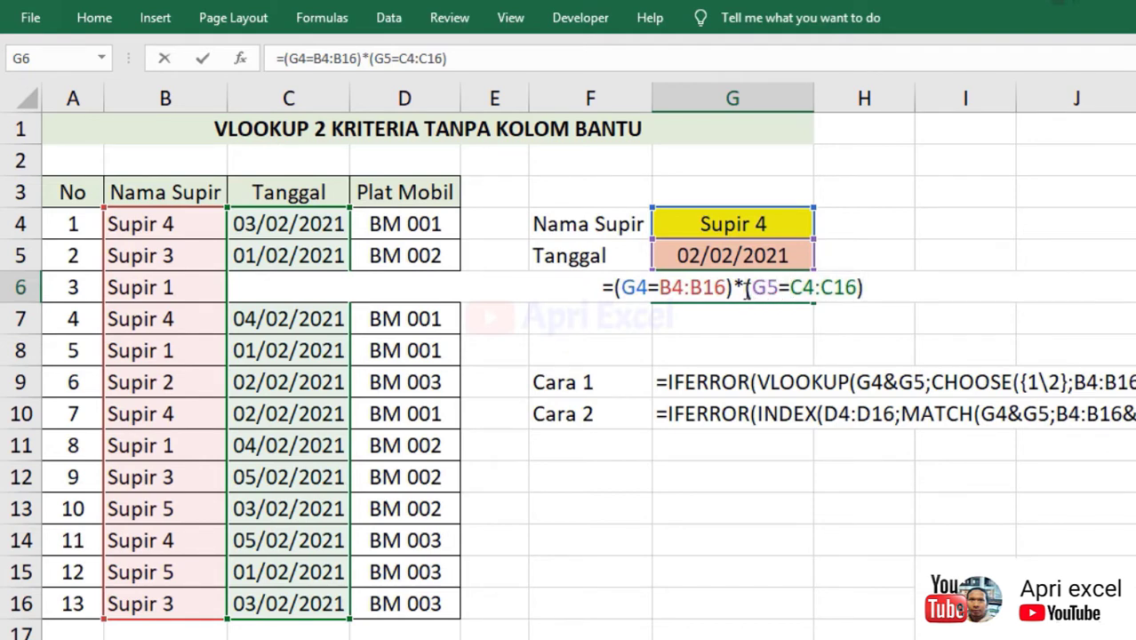
pyautogui.press('F9')
pyautogui.press('F9')
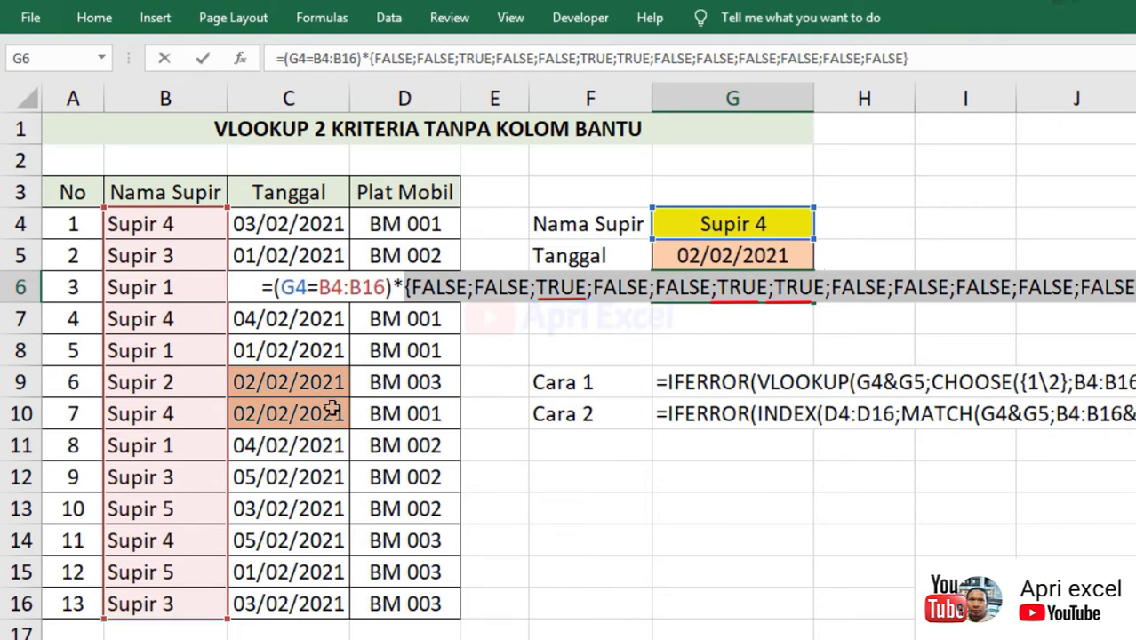
pyautogui.press('Escape')
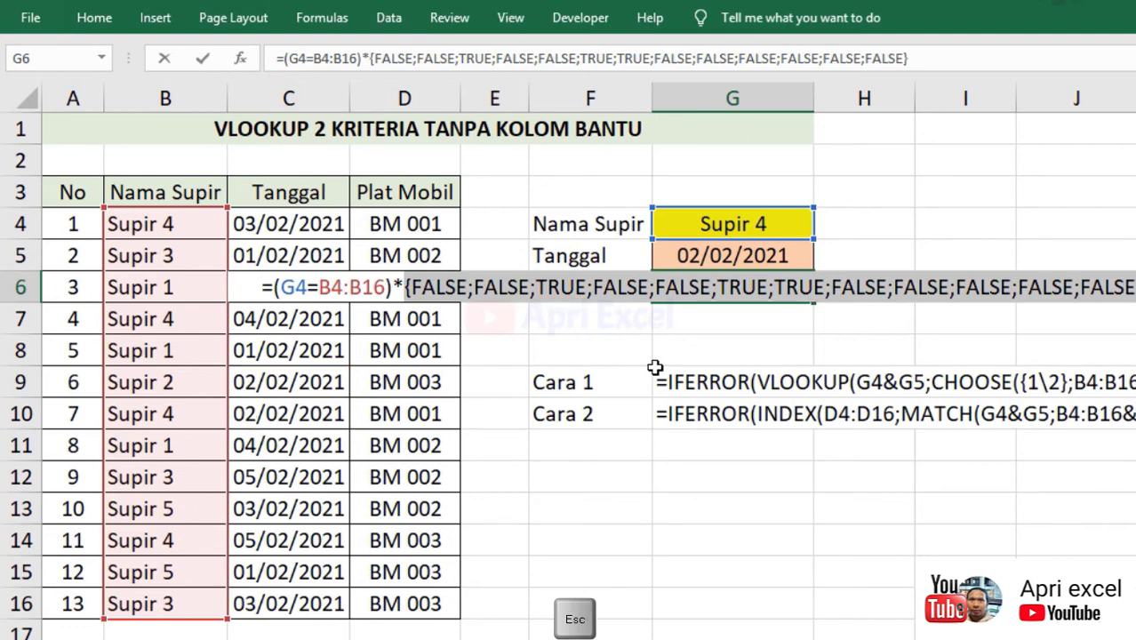
pyautogui.hotkey('ctrl', 'z')
pyautogui.click(615, 287)
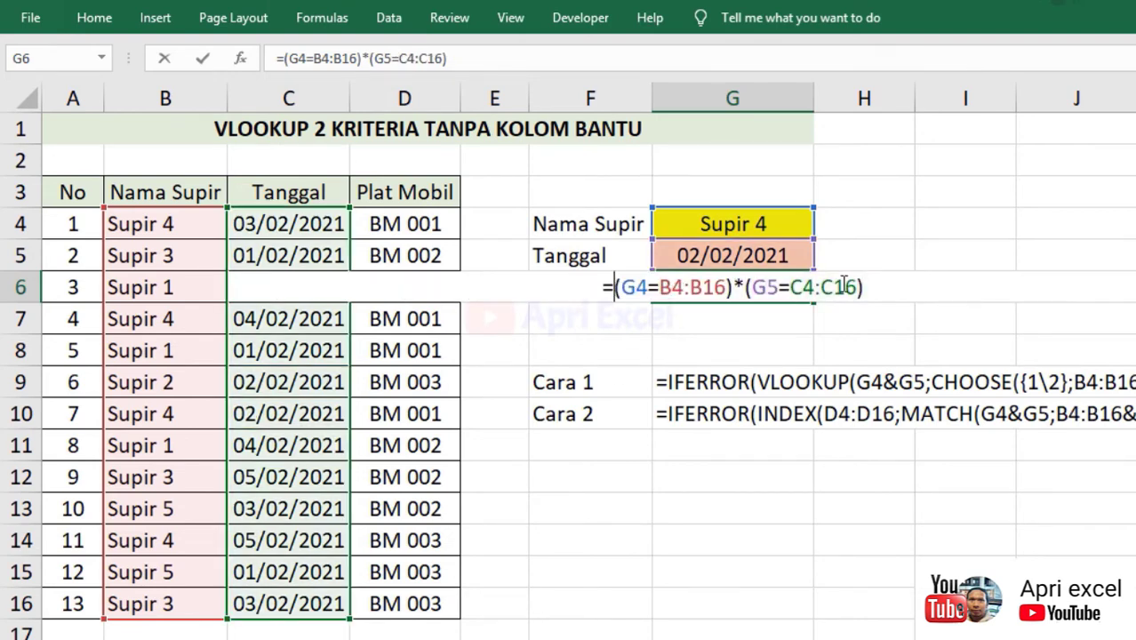
pyautogui.keyDown('shift'); pyautogui.click(887, 287); pyautogui.keyUp('shift')
pyautogui.press('F9')
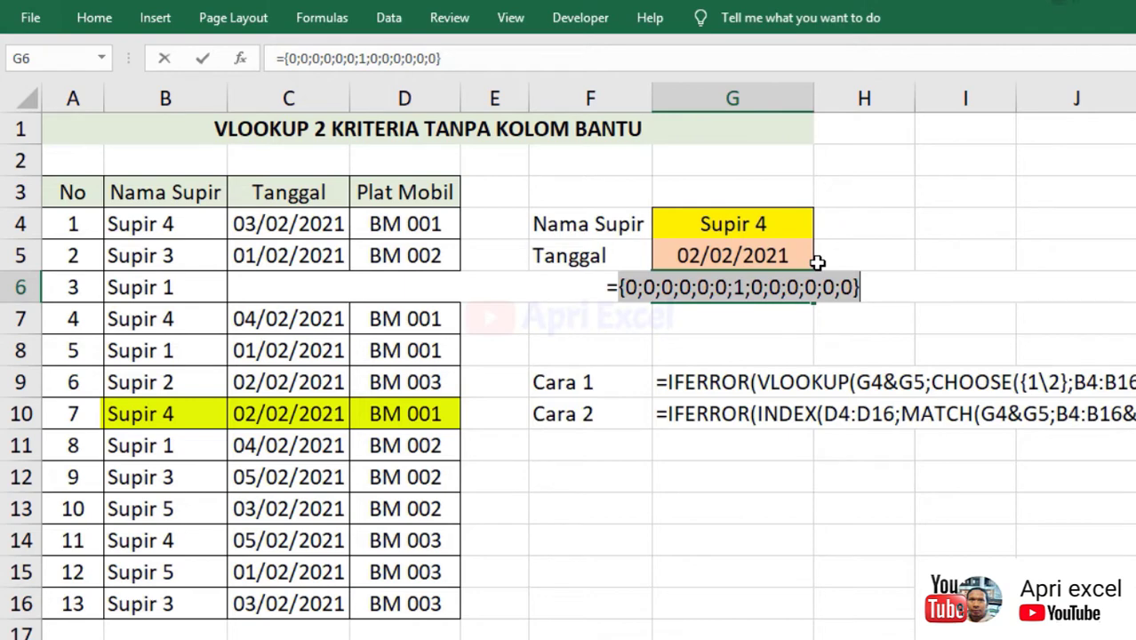
pyautogui.press('Escape')
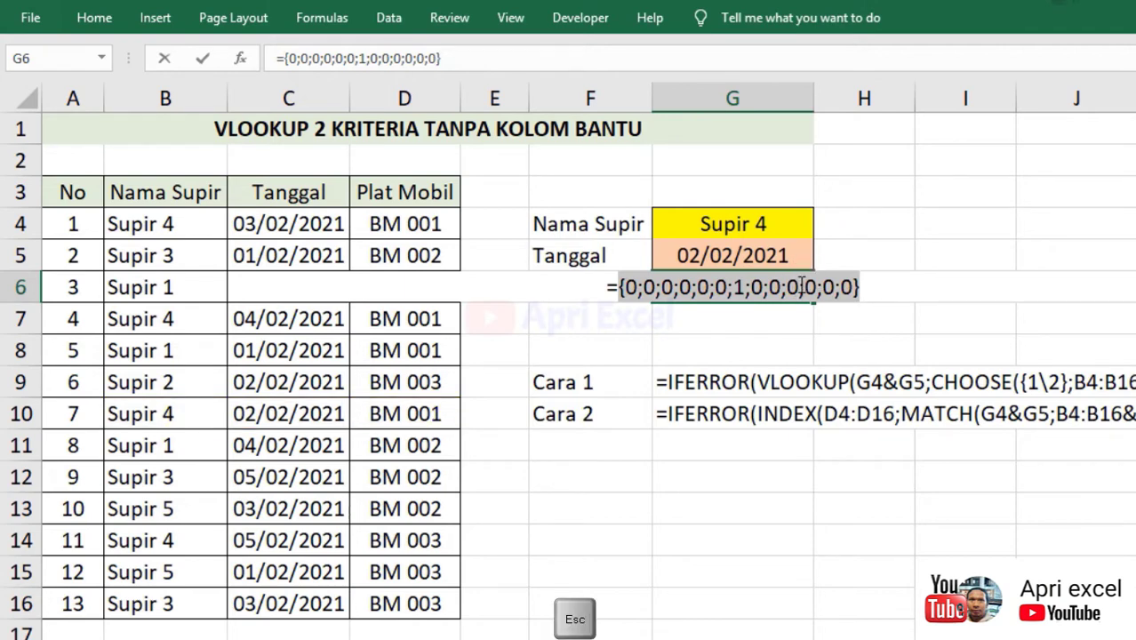
pyautogui.hotkey('ctrl', 'z')
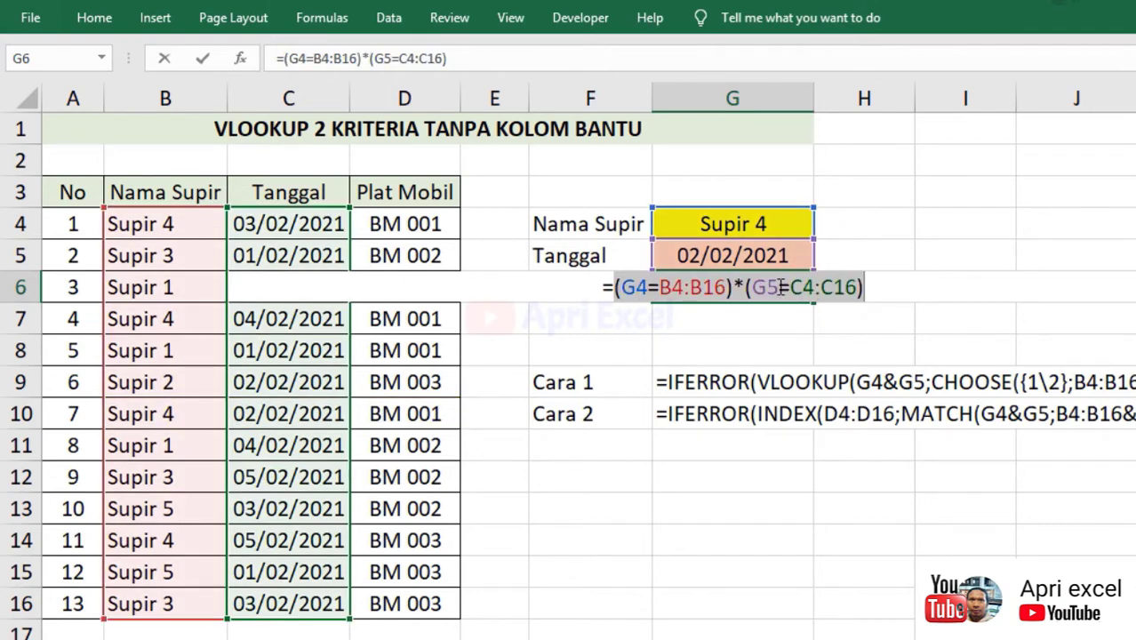
# Step: Wrap G6's product in IF(...>0;ROW(B4:B16);"") and select the IF portion
pyautogui.click(615, 288)
pyautogui.write('if(')
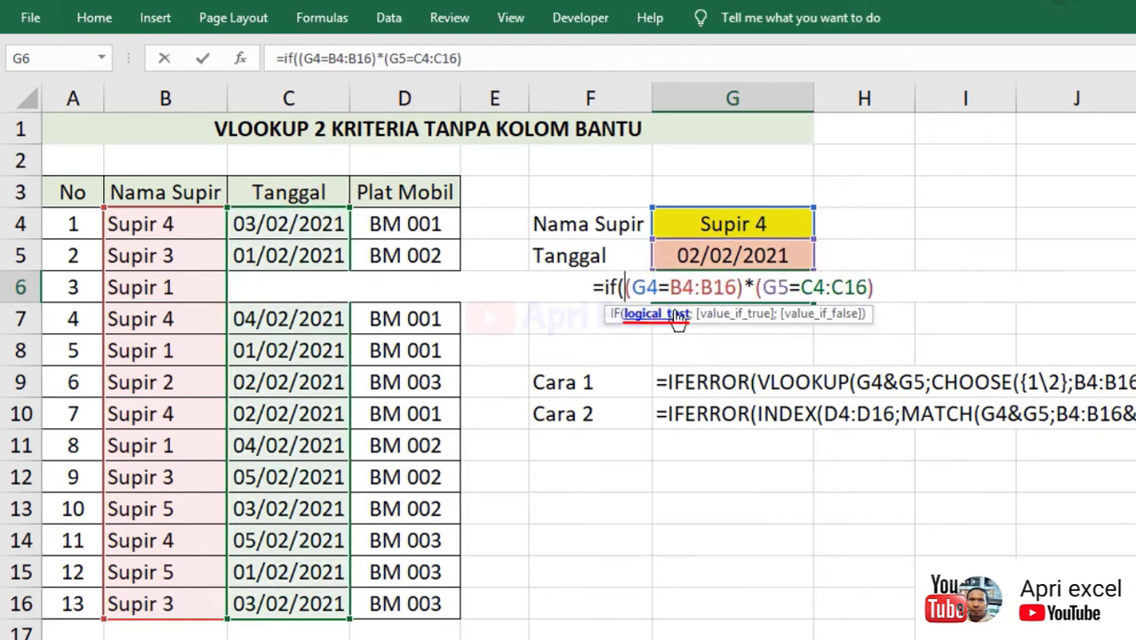
pyautogui.write('>')
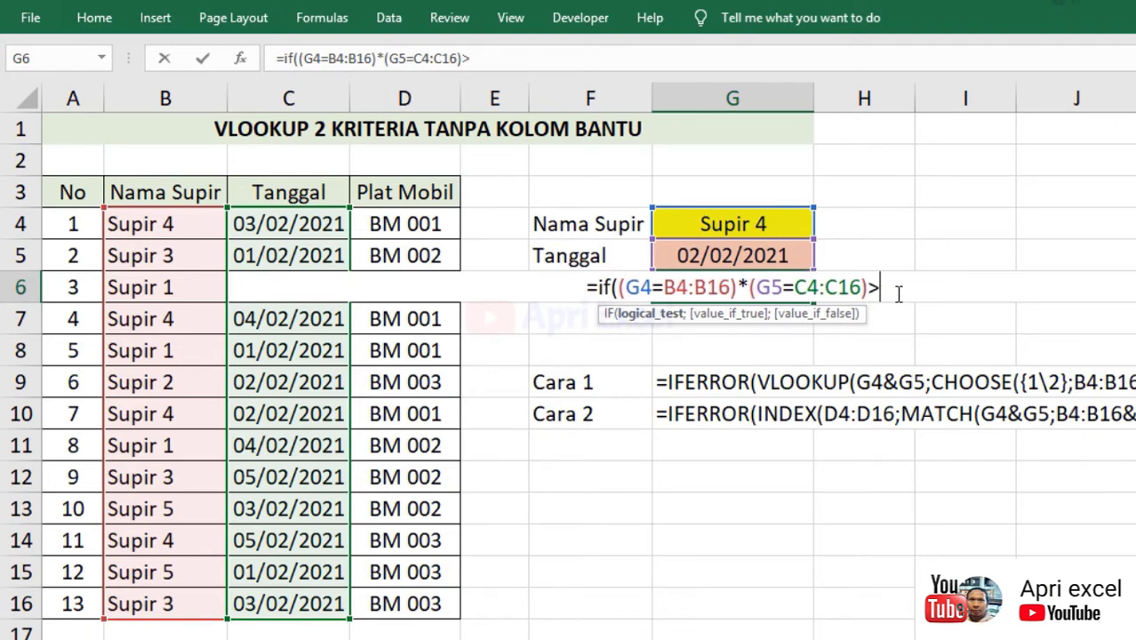
pyautogui.write('0;')
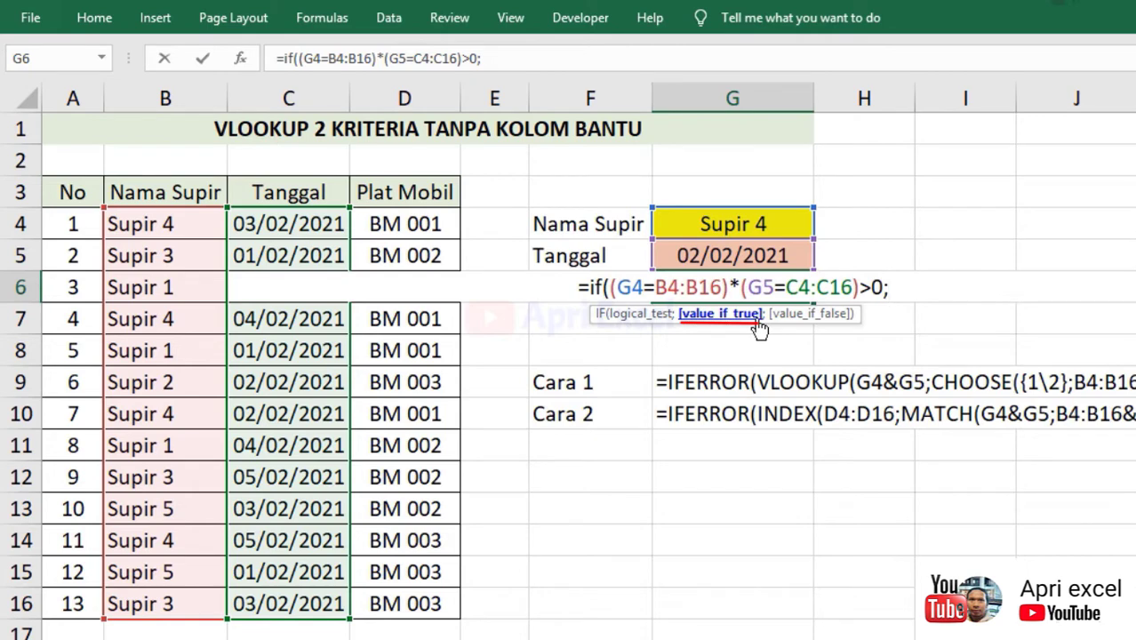
pyautogui.write('row')
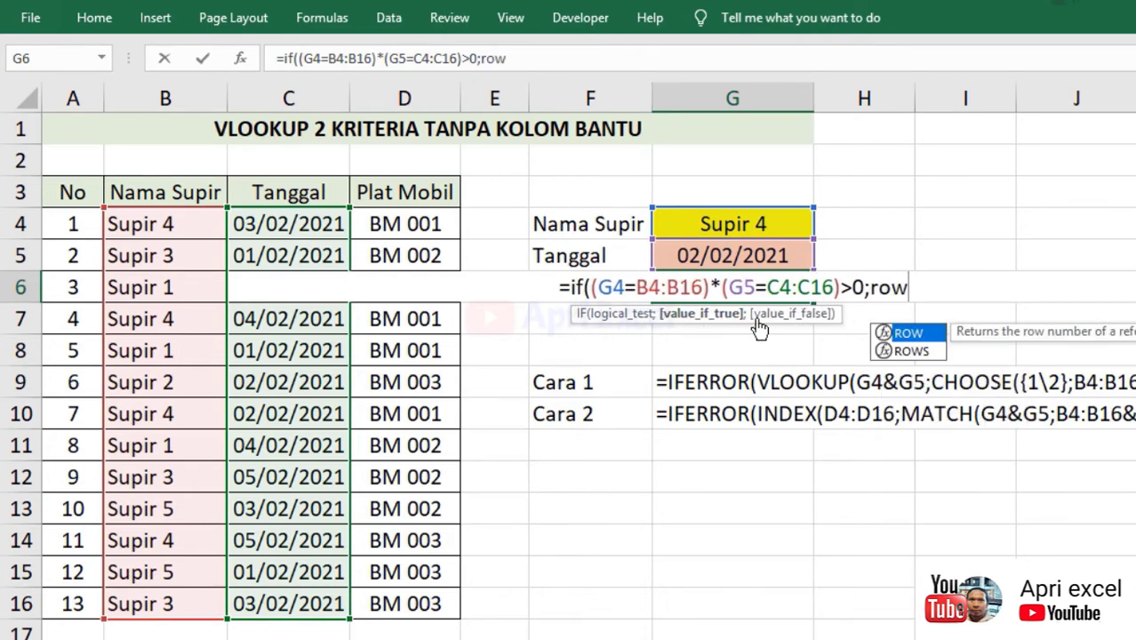
pyautogui.write('(')
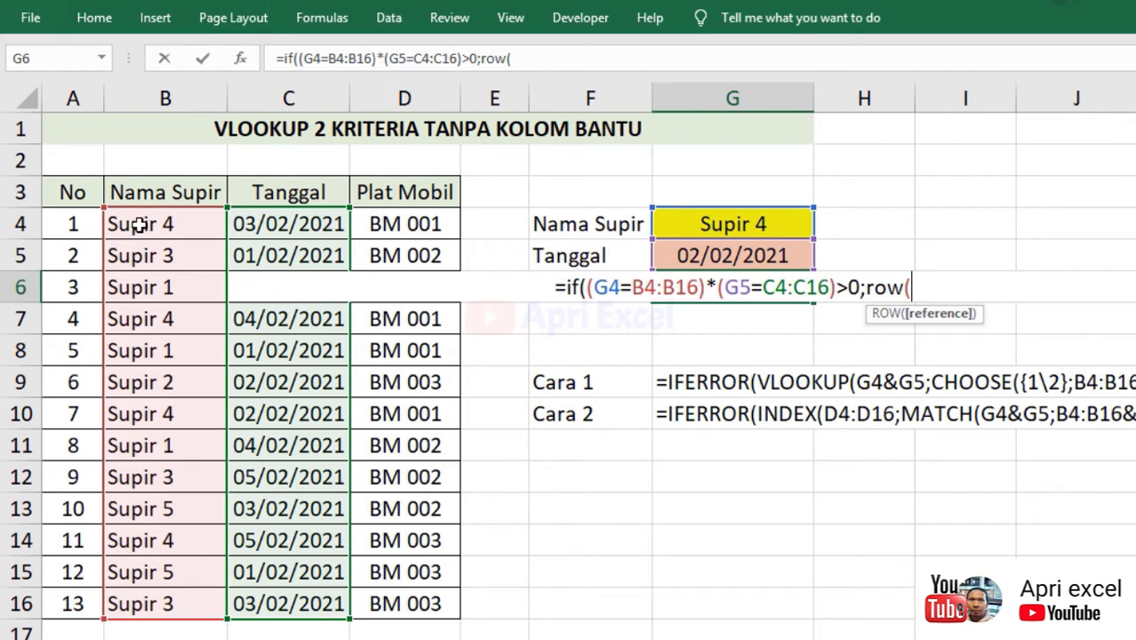
pyautogui.moveTo(138, 225); pyautogui.dragTo(169, 603)
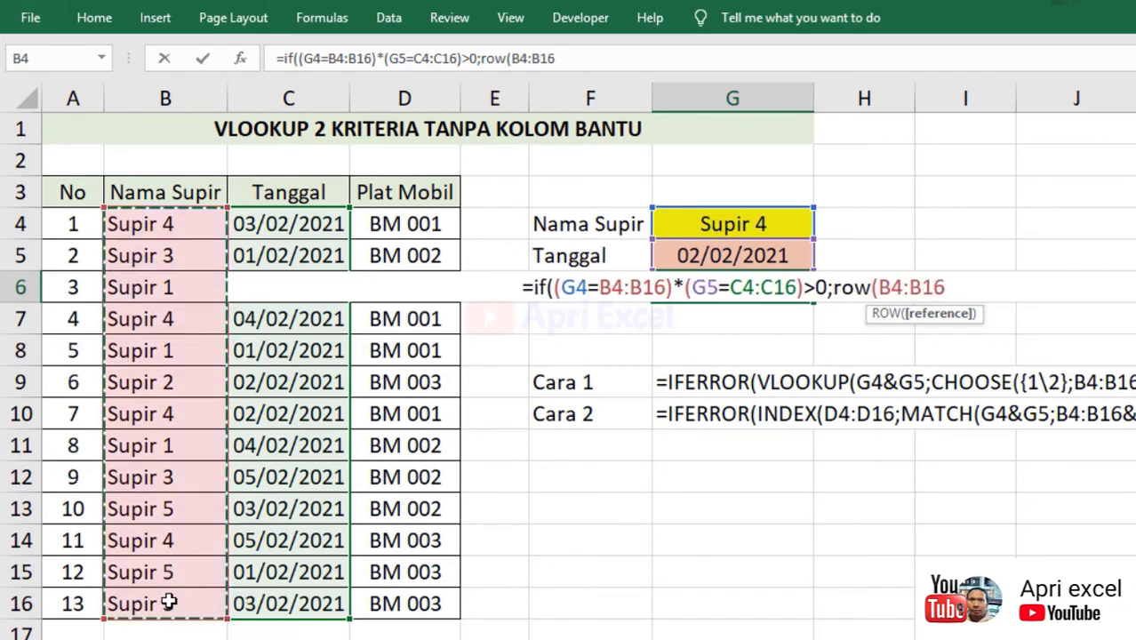
pyautogui.write(')')
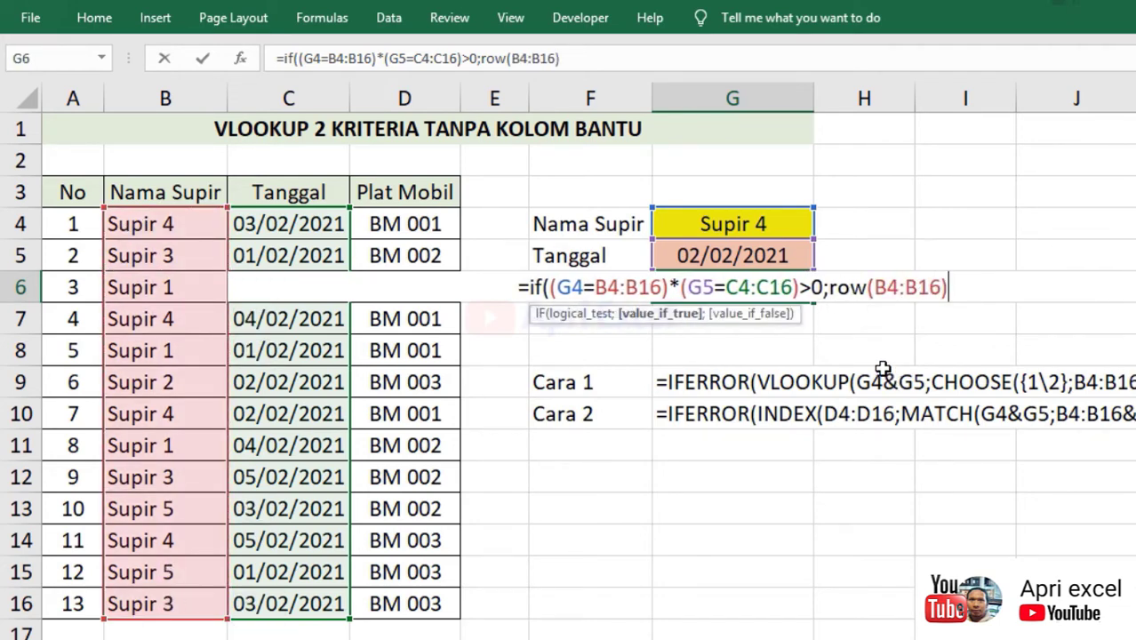
pyautogui.write(';')
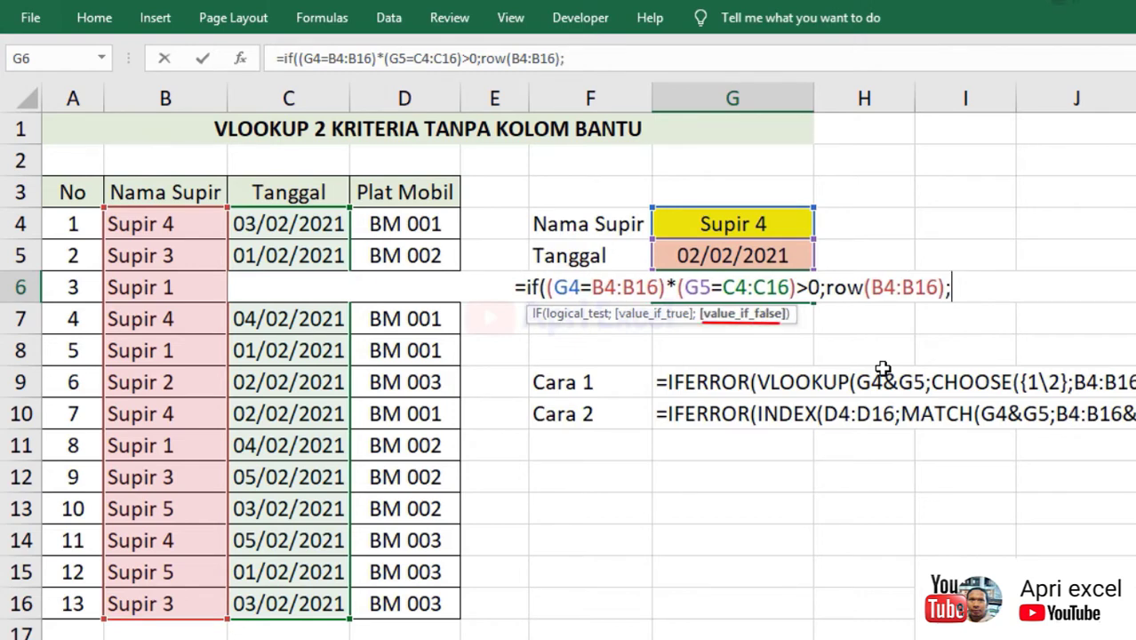
pyautogui.write('""')
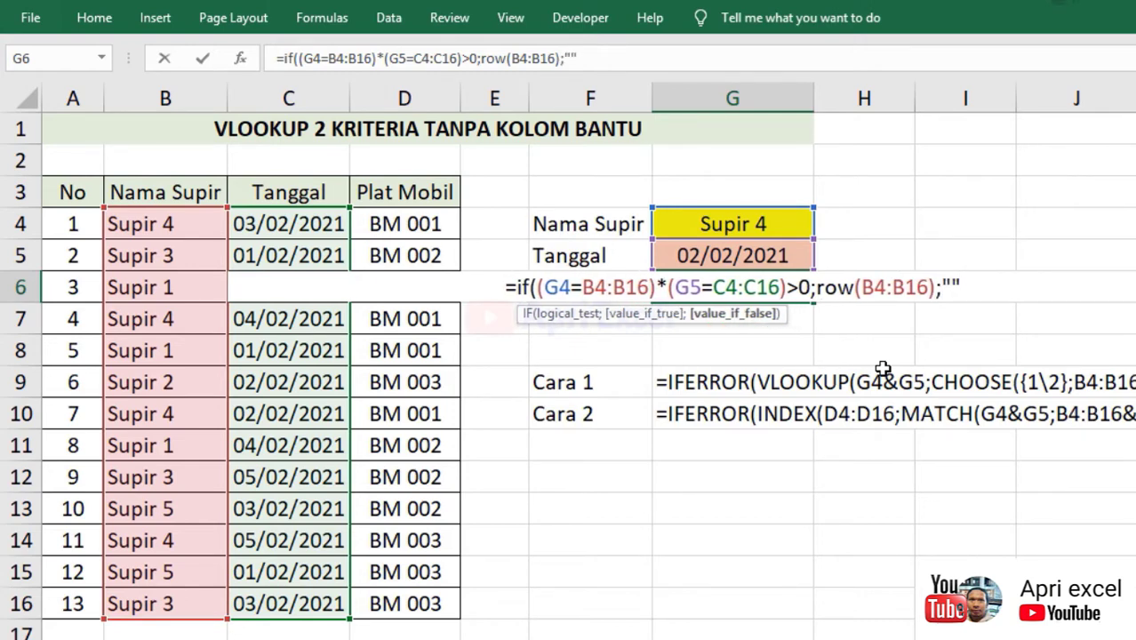
pyautogui.write(')')
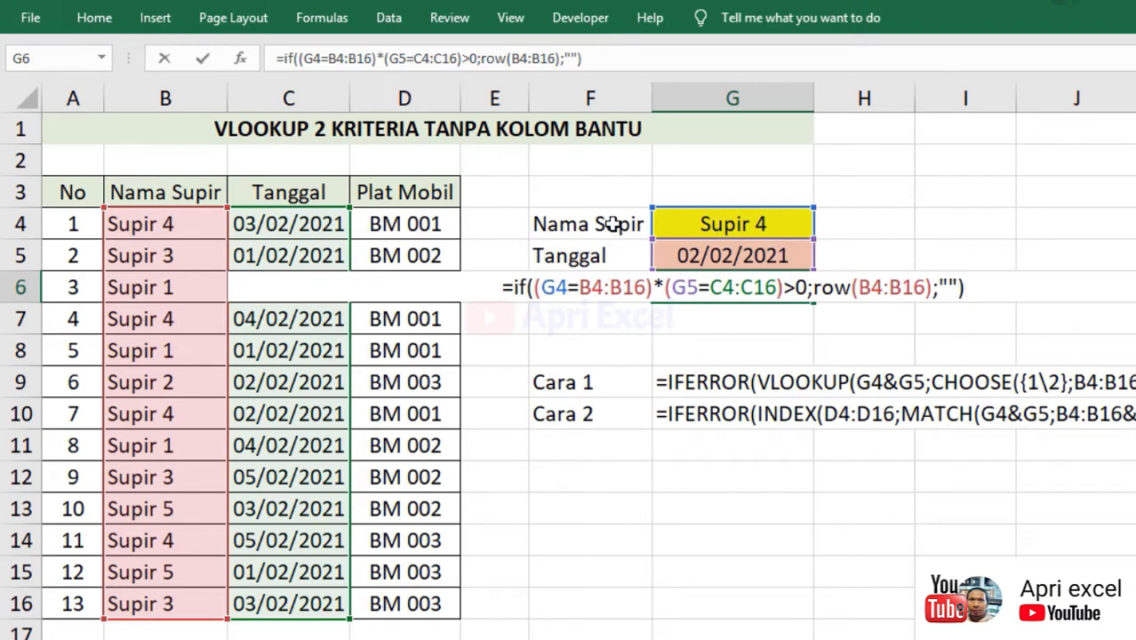
pyautogui.keyDown('shift'); pyautogui.click(515, 287); pyautogui.keyUp('shift')
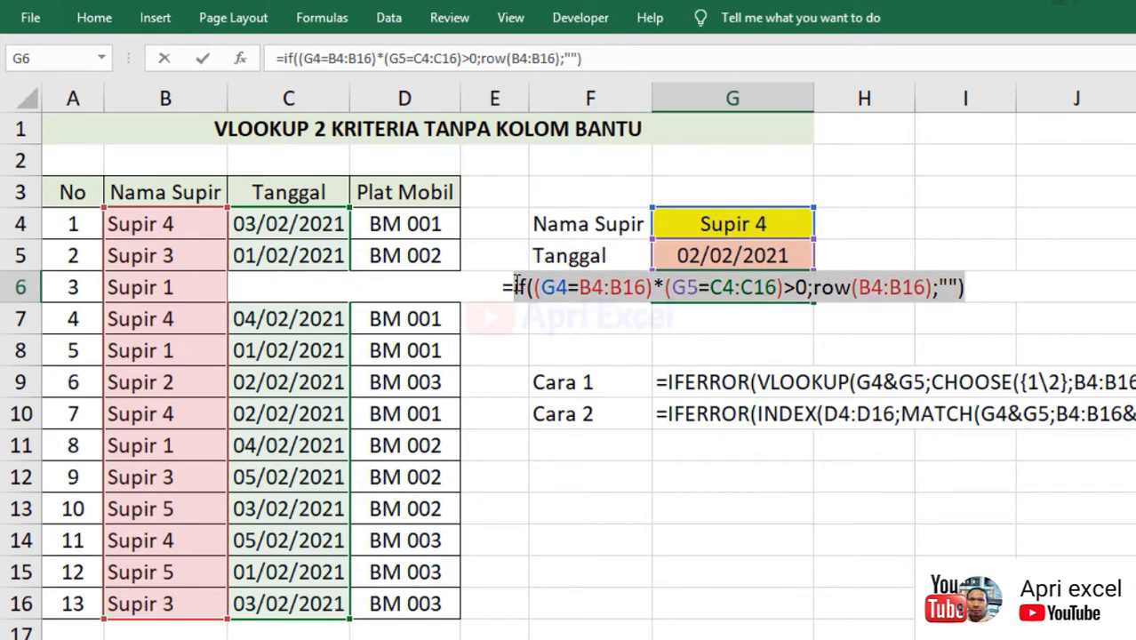
# Step: Preview the IF array of row numbers, restore it, and insert MAX( after the equals sign
pyautogui.press('F9')
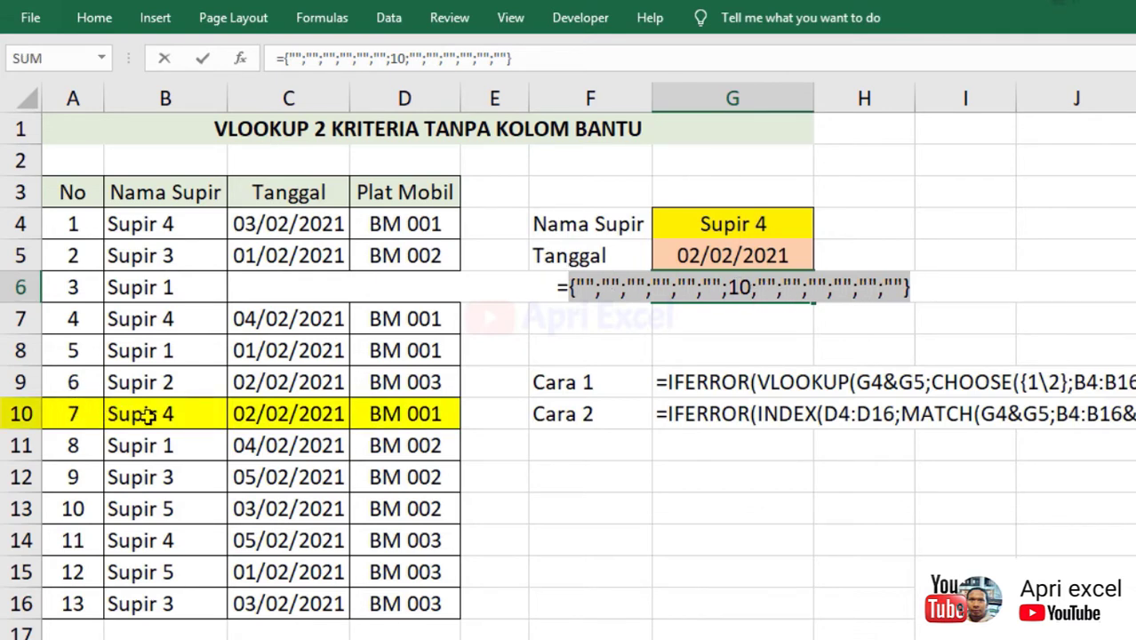
pyautogui.press('Escape')
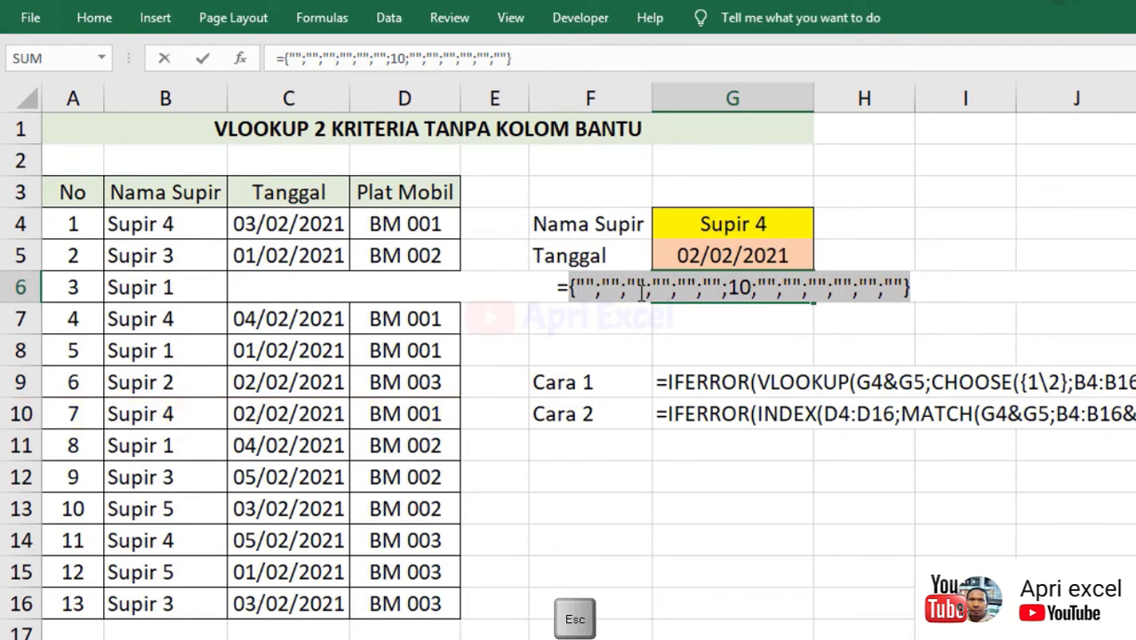
pyautogui.click(516, 287)
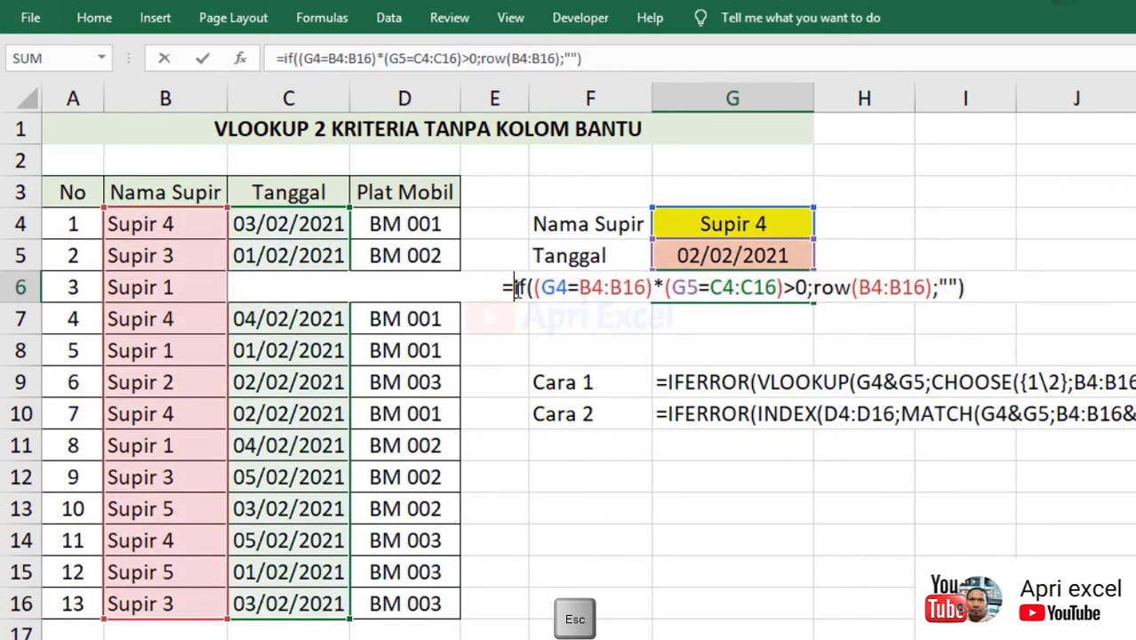
pyautogui.write('max(')
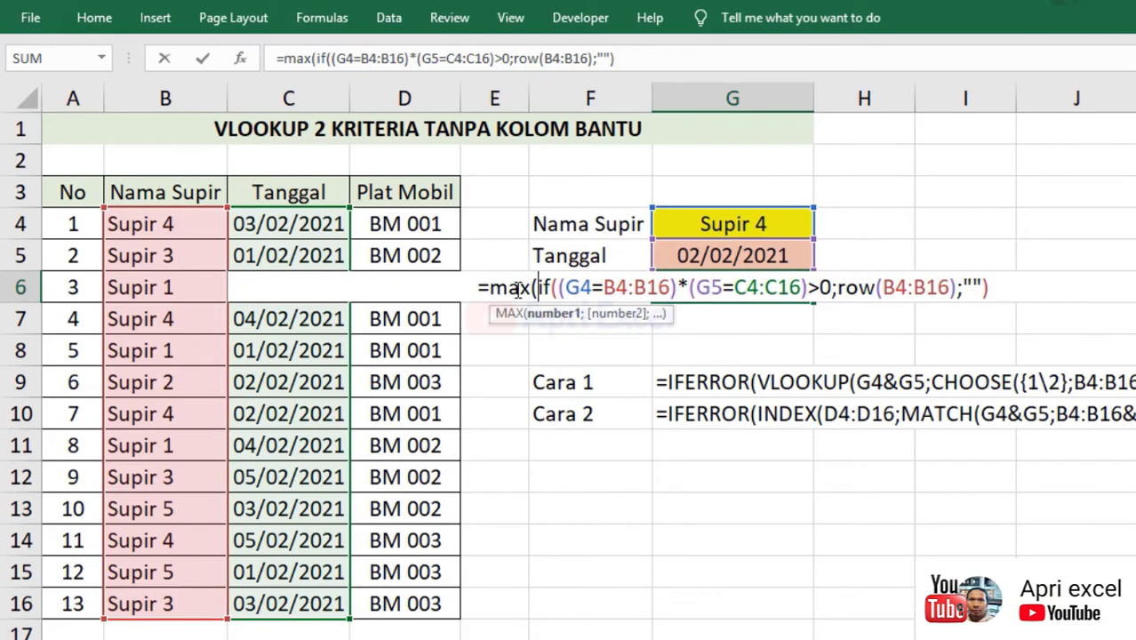
pyautogui.click(1009, 289)
# Step: Close MAX and insert INDEX( with the array range D1:D16 after the equals sign
pyautogui.write(')')
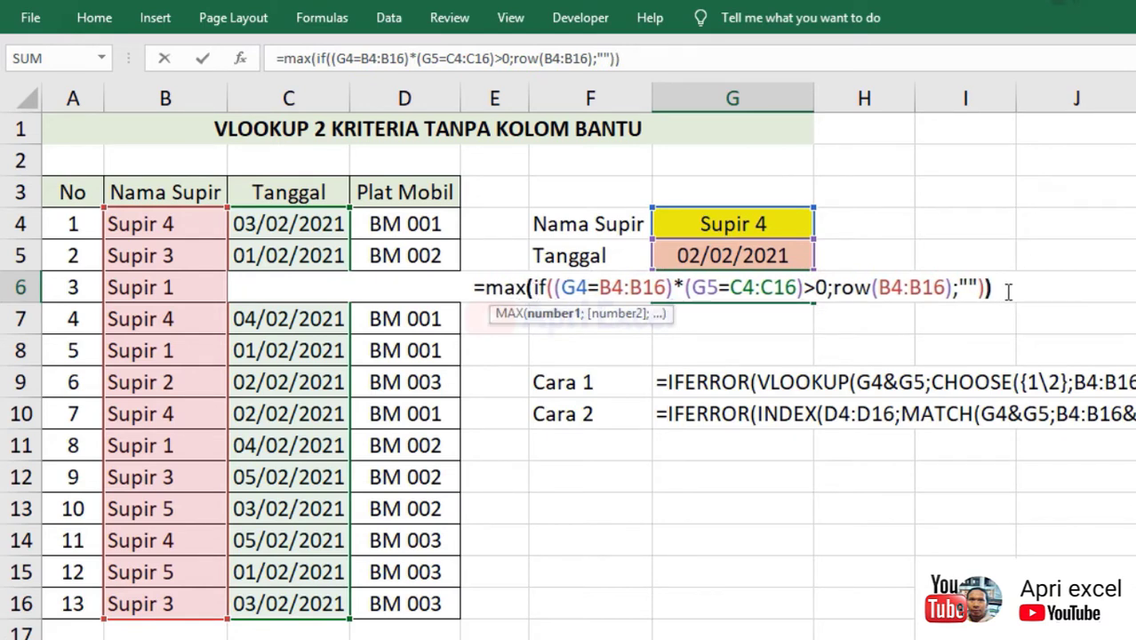
pyautogui.click(486, 287)
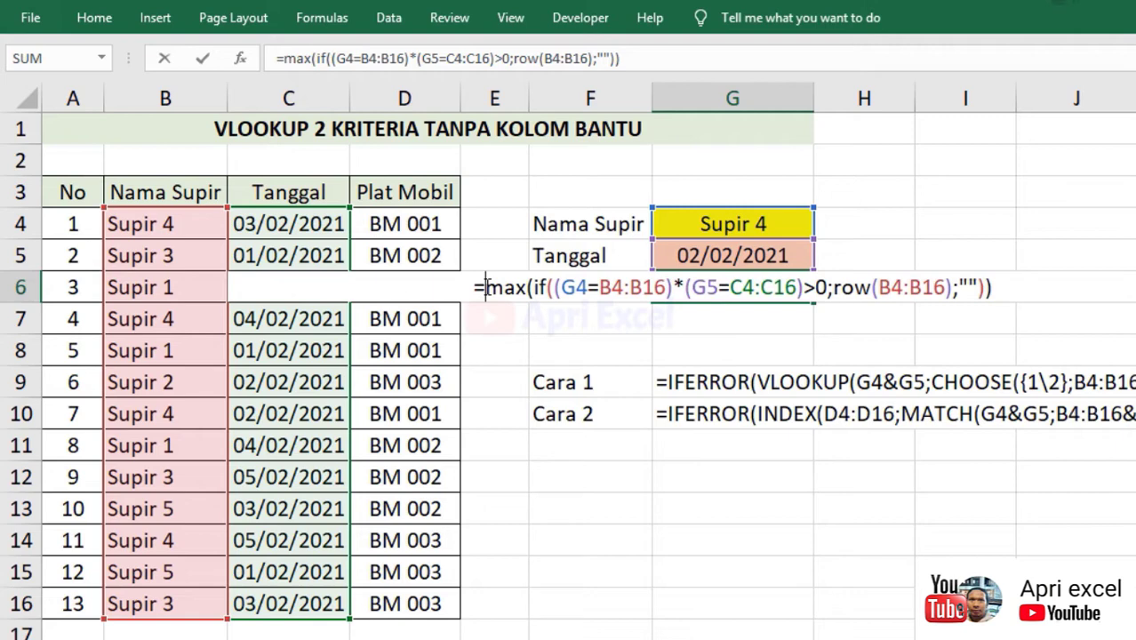
pyautogui.write('index')
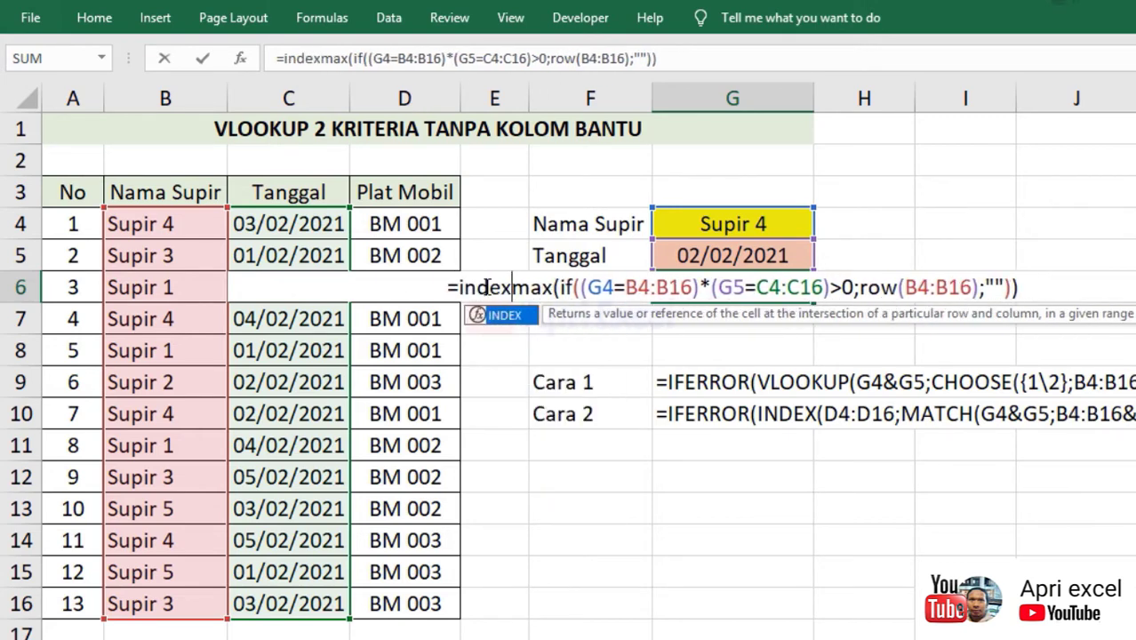
pyautogui.write('(IF')
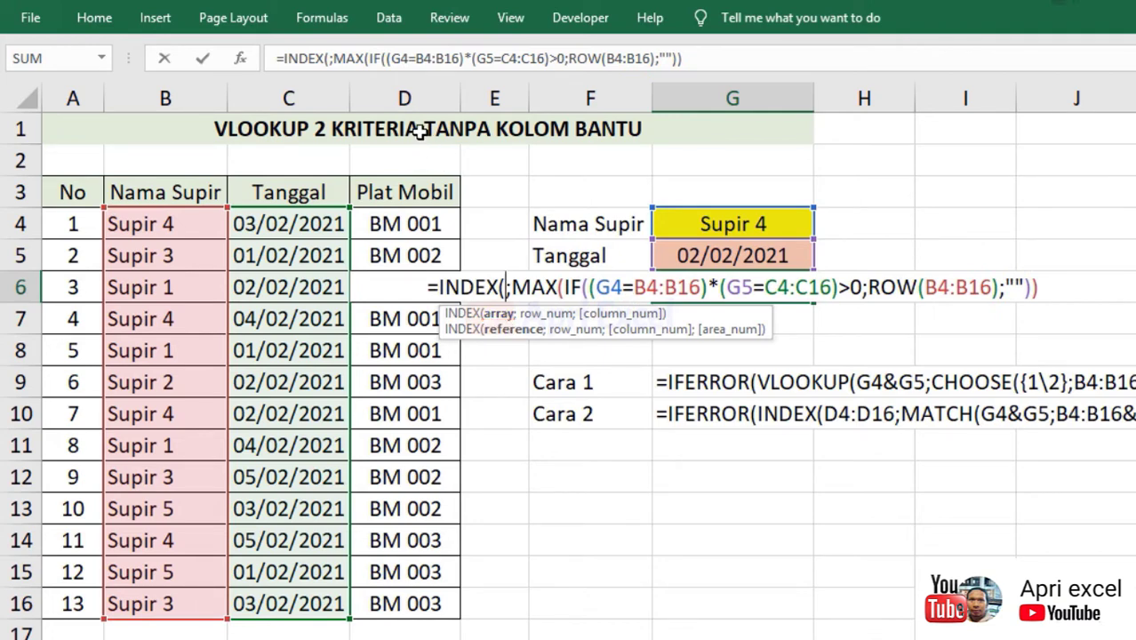
pyautogui.moveTo(422, 132); pyautogui.dragTo(404, 604)
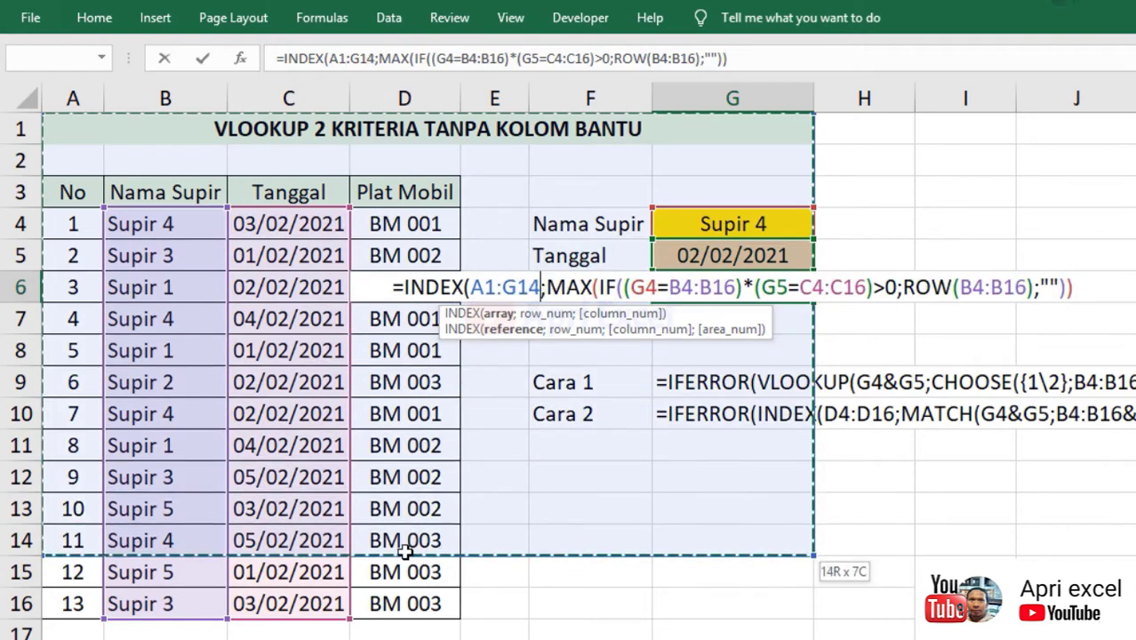
pyautogui.click(475, 290)
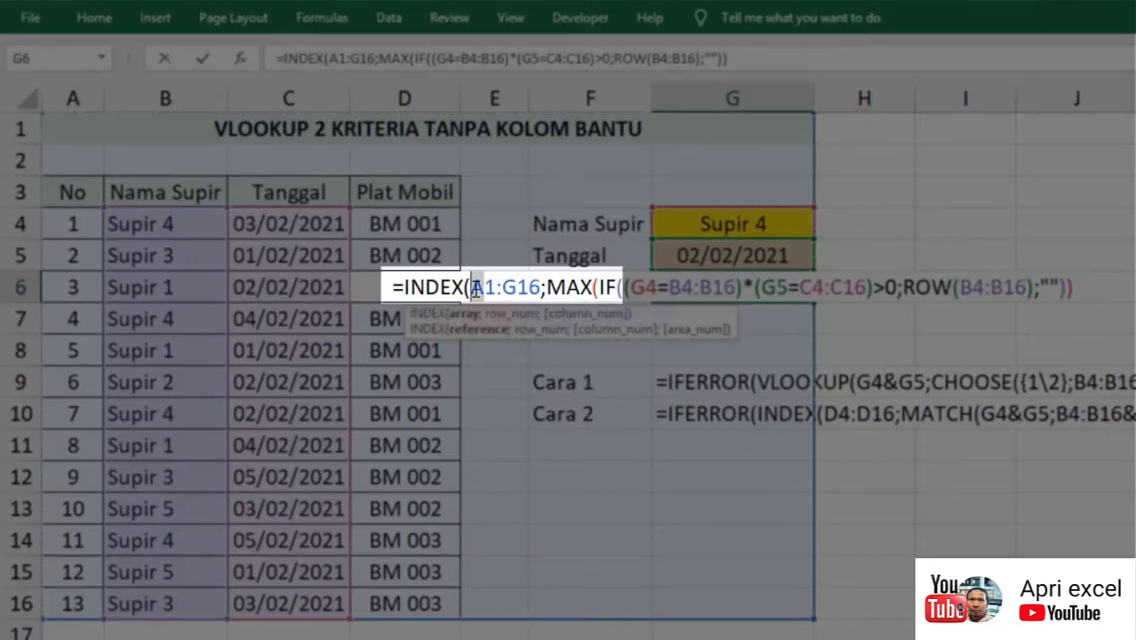
pyautogui.write('D')
pyautogui.moveTo(516, 286); pyautogui.dragTo(504, 286)
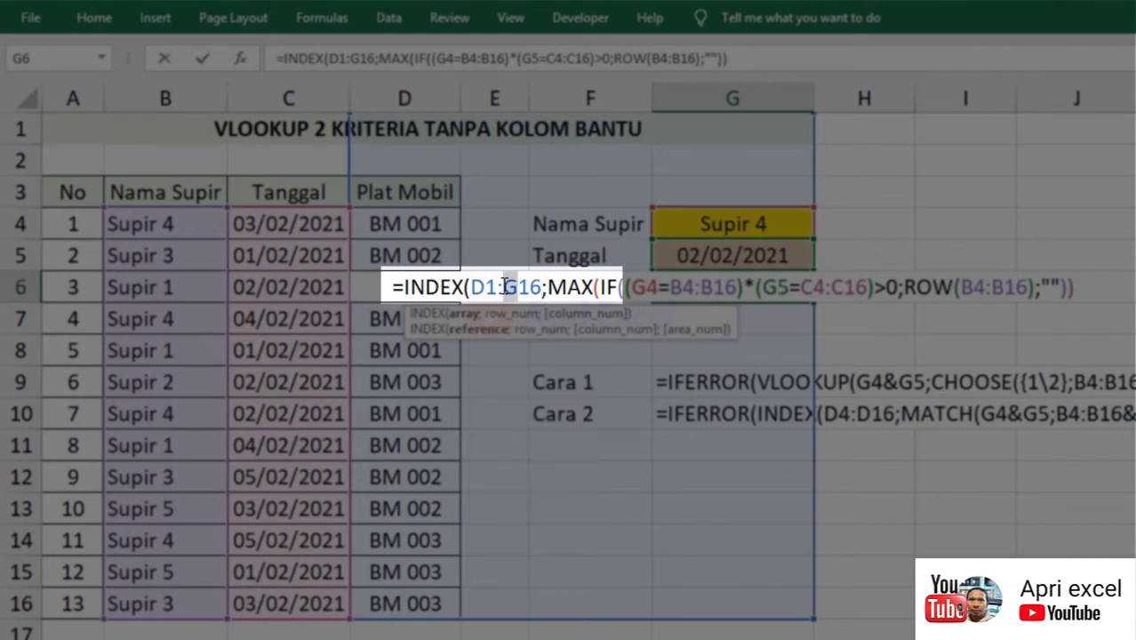
pyautogui.write('D')
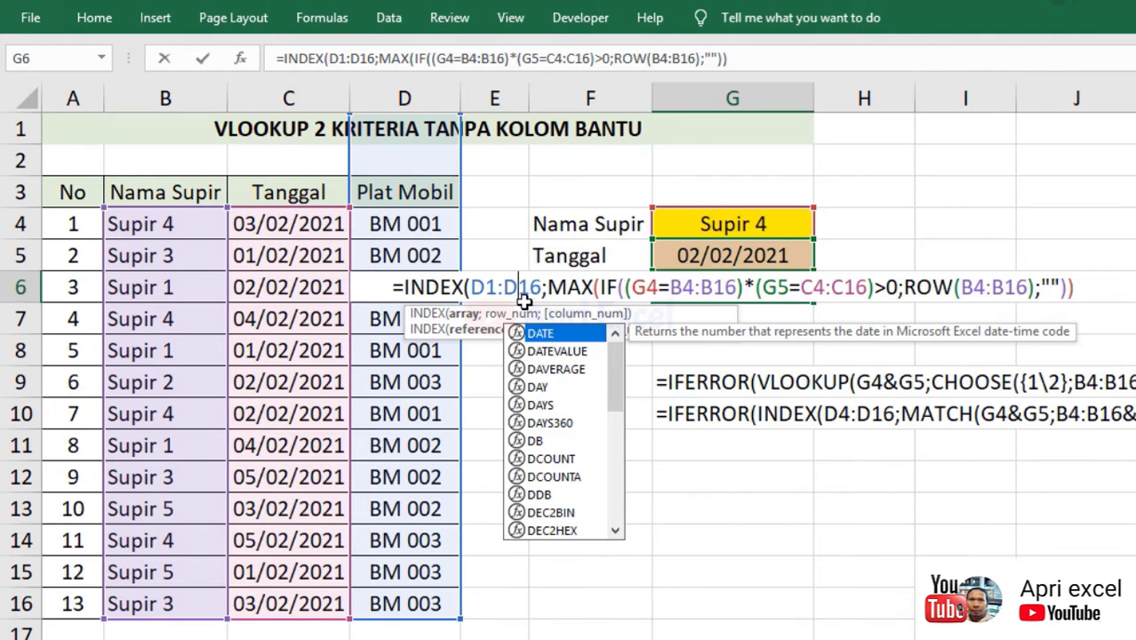
# Step: Check INDEX's array and row arguments, then add the closing parenthesis
pyautogui.click(464, 313)
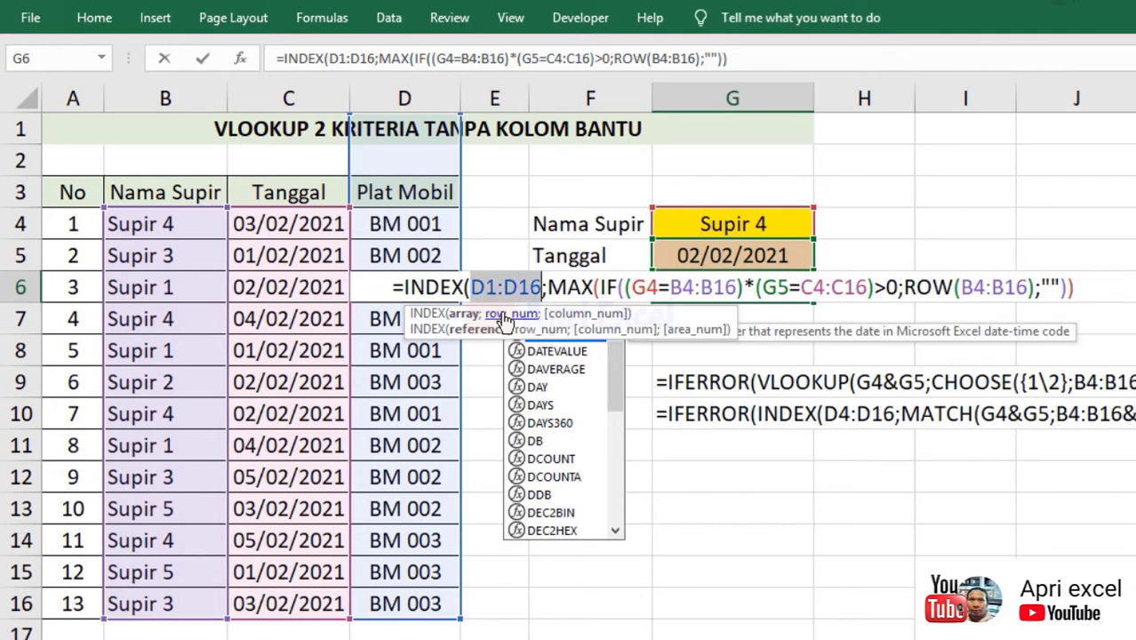
pyautogui.click(508, 313)
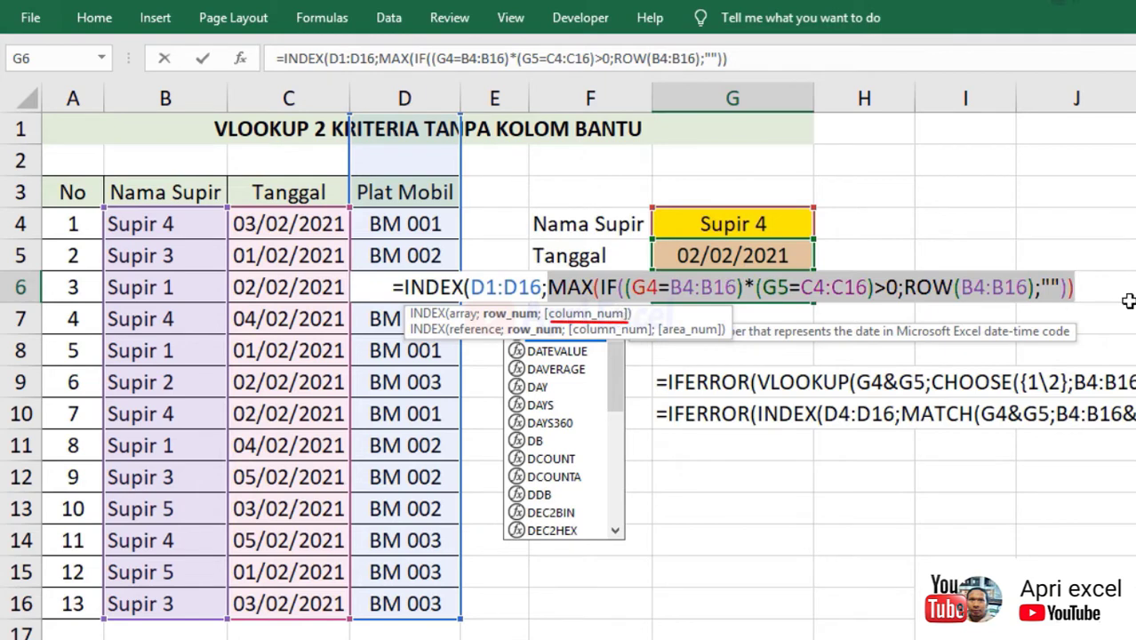
pyautogui.click(1097, 292)
pyautogui.write(')')
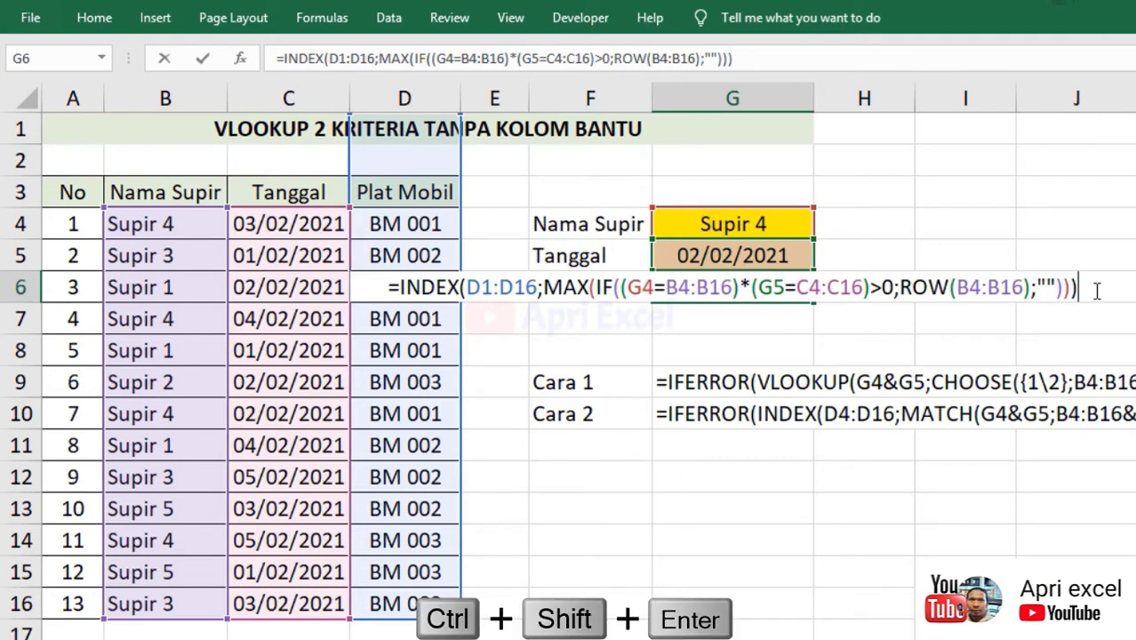
# Step: Commit G6 as an array formula and switch the inputs to Supir 5 on 01/02/2021
pyautogui.hotkey('ctrl', 'shift', 'Return')
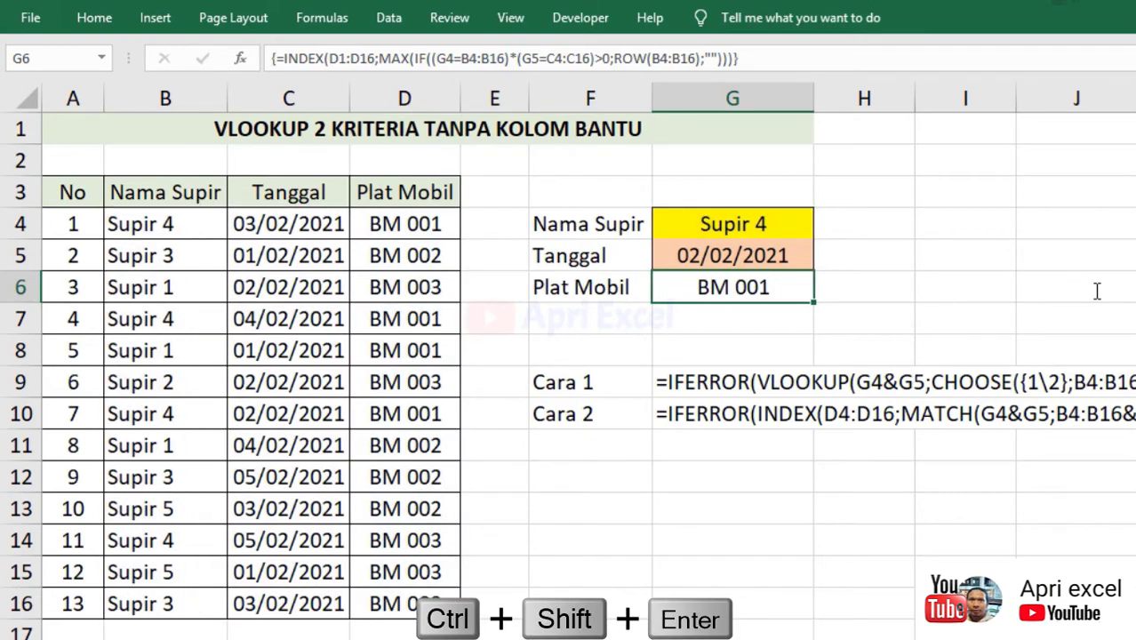
pyautogui.click(761, 234)
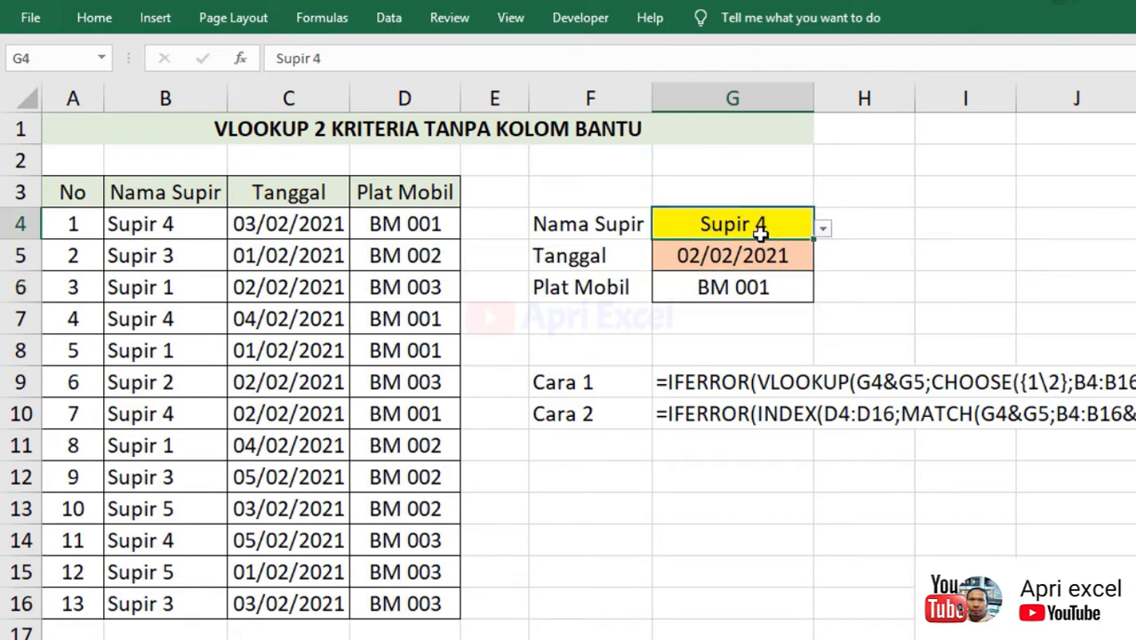
pyautogui.click(824, 233)
pyautogui.click(776, 336)
pyautogui.click(787, 266)
pyautogui.click(824, 261)
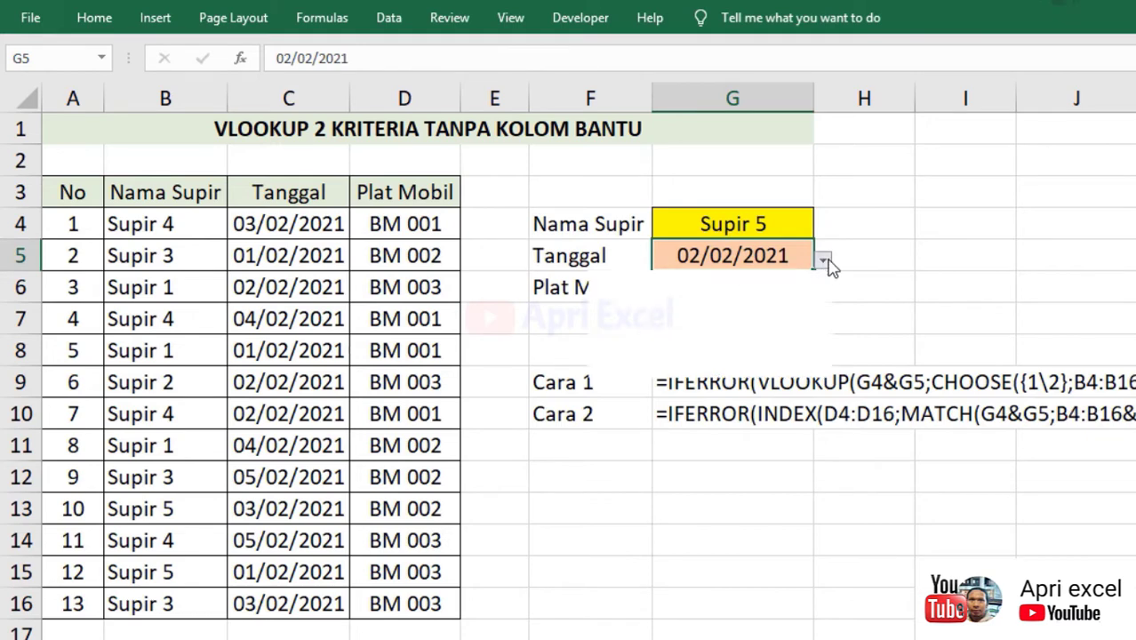
pyautogui.click(738, 283)
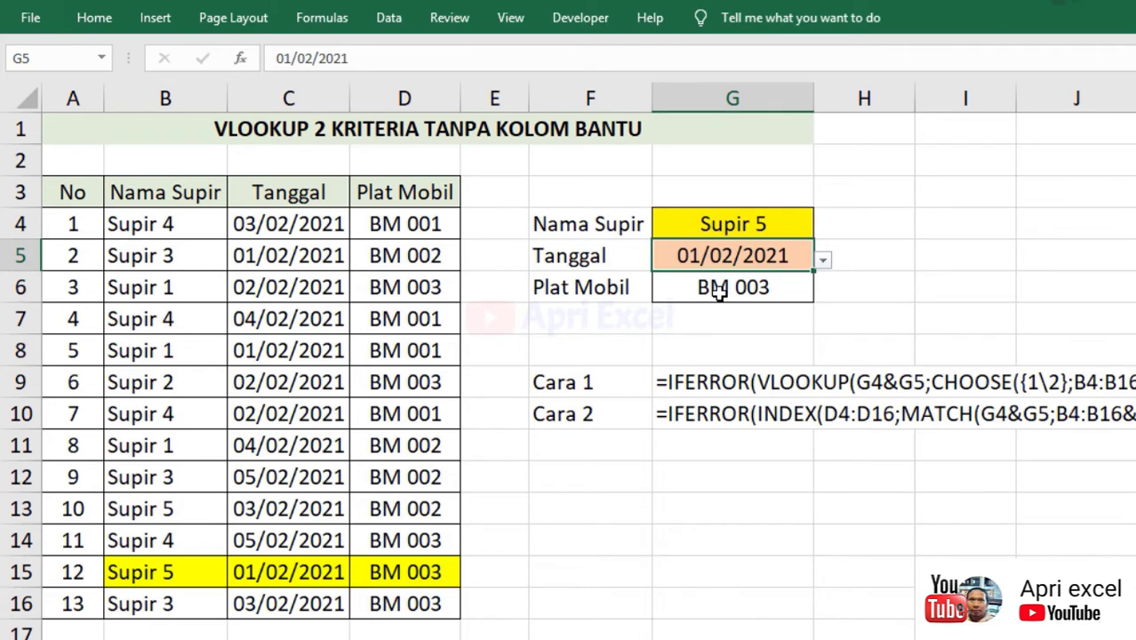
# Step: Copy G6's full formula text and recommit it as an array formula returning BM 003
pyautogui.click(718, 293)
pyautogui.doubleClick(718, 293)
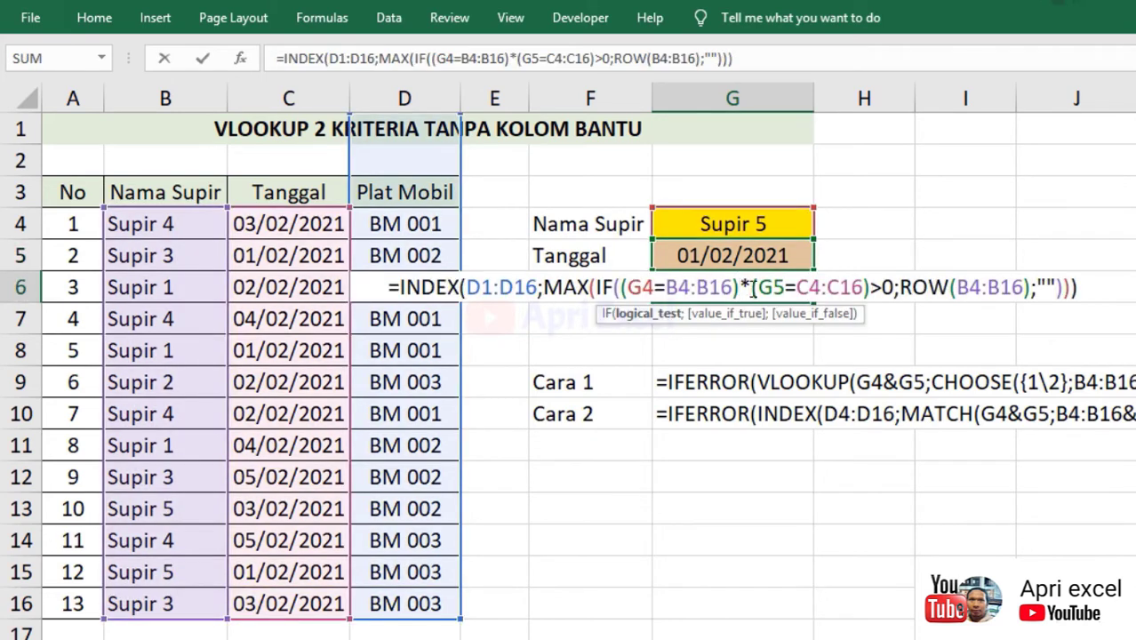
pyautogui.hotkey('ctrl', 'a')
pyautogui.hotkey('ctrl', 'c')
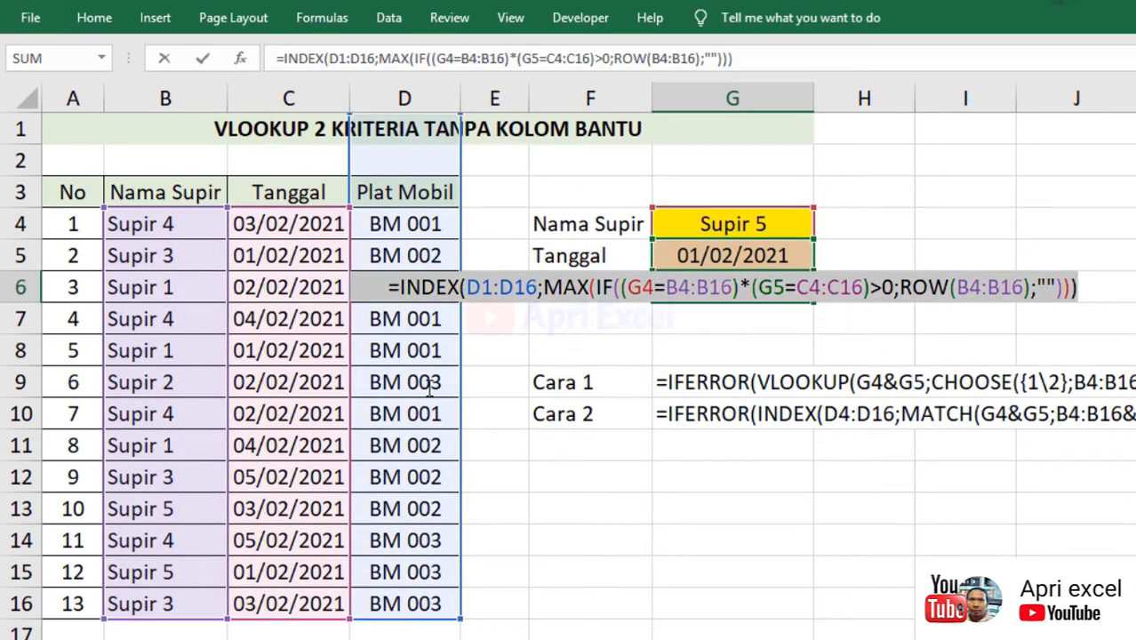
pyautogui.hotkey('ctrl', 'shift', 'Return')
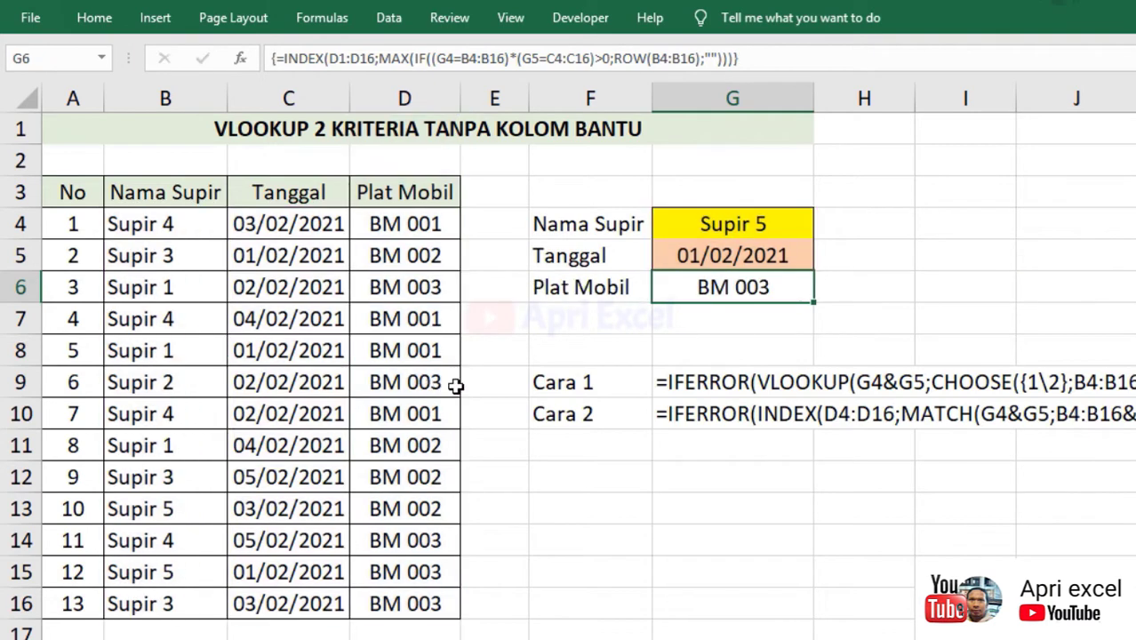
# Step: Type 'Cara 3' in F11 and paste the INDEX–MAX–IF formula text into G11
pyautogui.click(580, 438)
pyautogui.write('Cara 3')
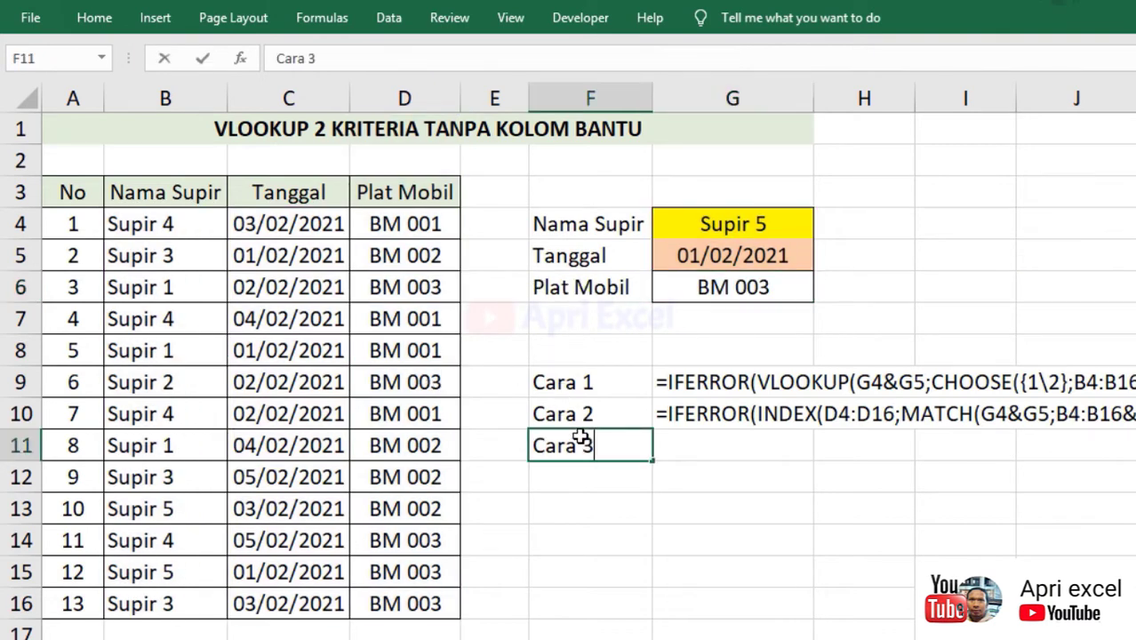
pyautogui.click(680, 444)
pyautogui.write('=')
pyautogui.hotkey('ctrl', 'v')
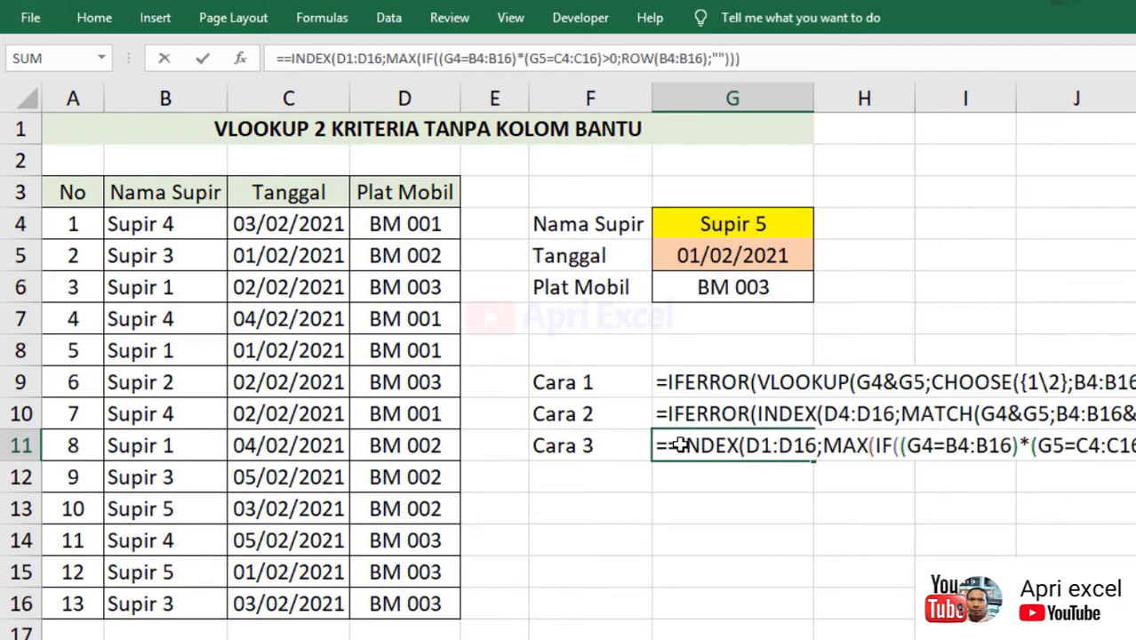
pyautogui.click(664, 444)
pyautogui.press('BackSpace')
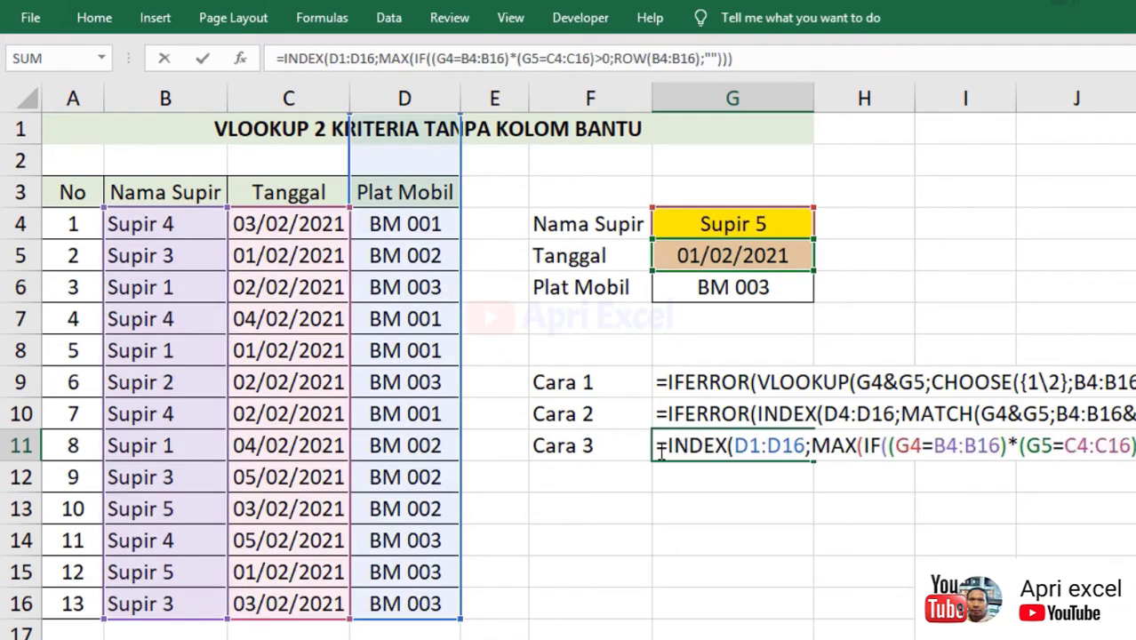
pyautogui.press('Return')
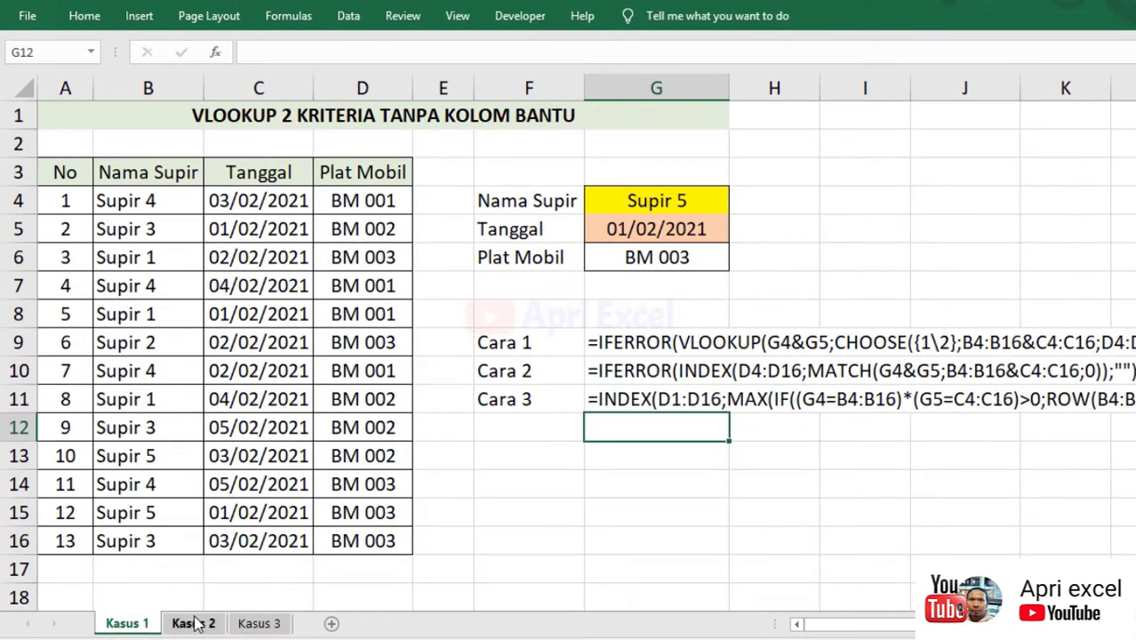
# Step: On the Kasus 2 sheet, begin =vlookup( in G5 for Supir 1 on 01/02/2021
pyautogui.click(194, 624)
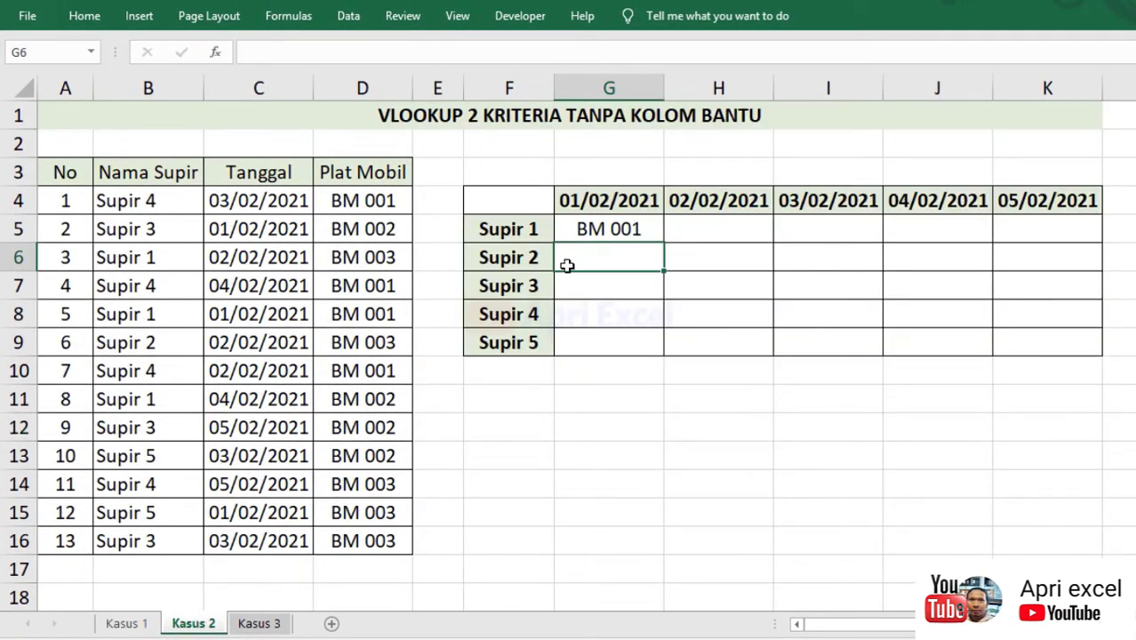
pyautogui.click(594, 229)
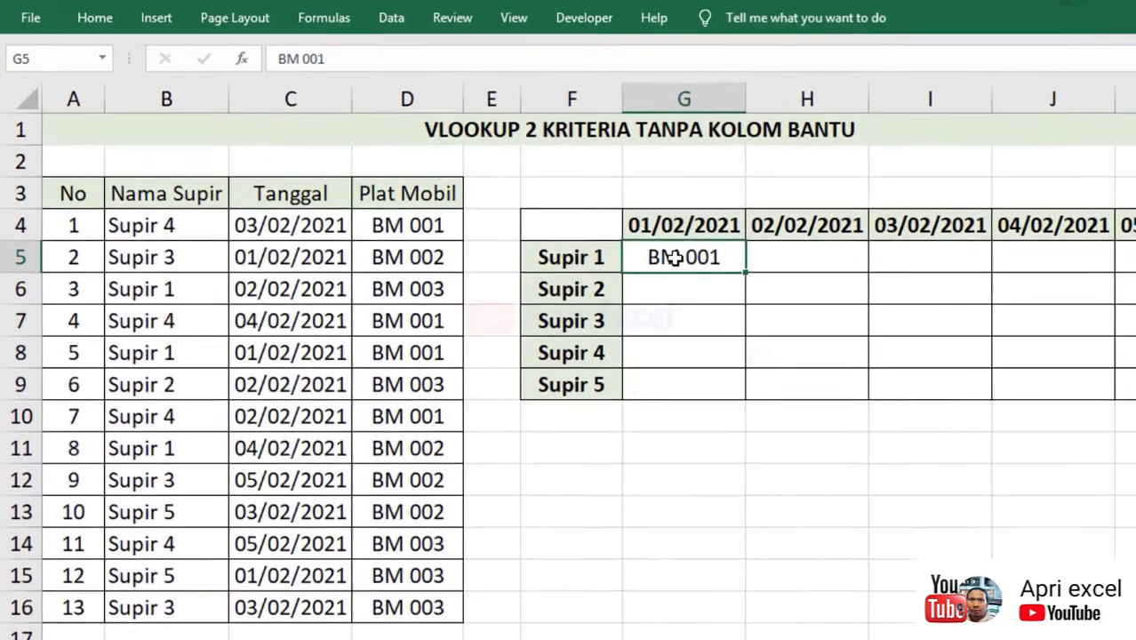
pyautogui.write('=vlook')
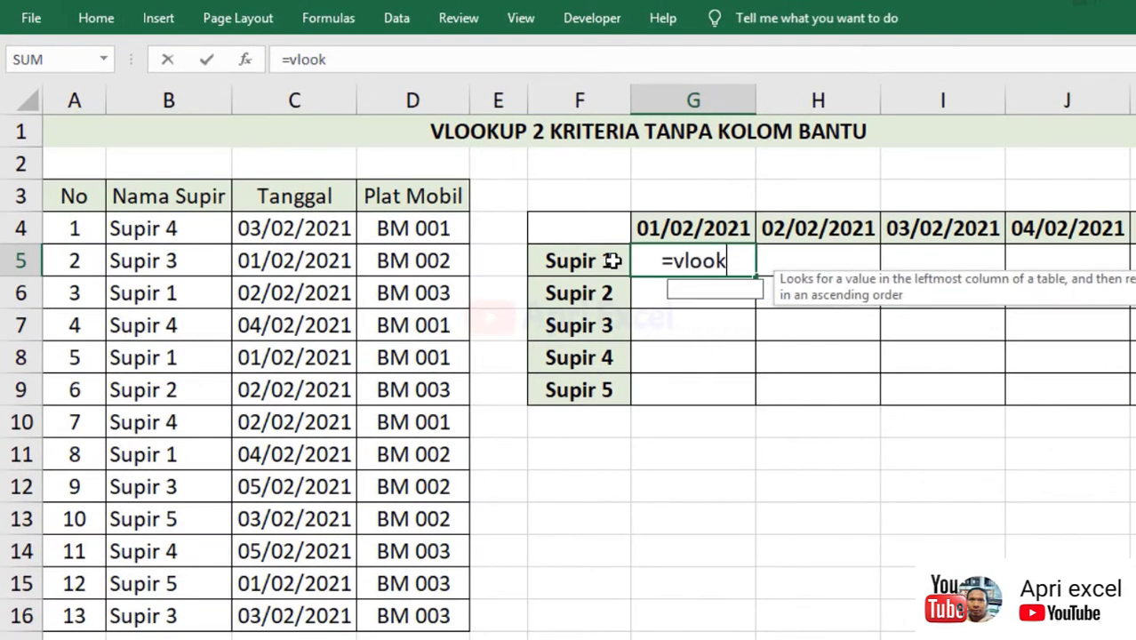
pyautogui.write('up(')
# Step: Set the VLOOKUP lookup value to $F5&G$4, joining driver and date
pyautogui.click(601, 261)
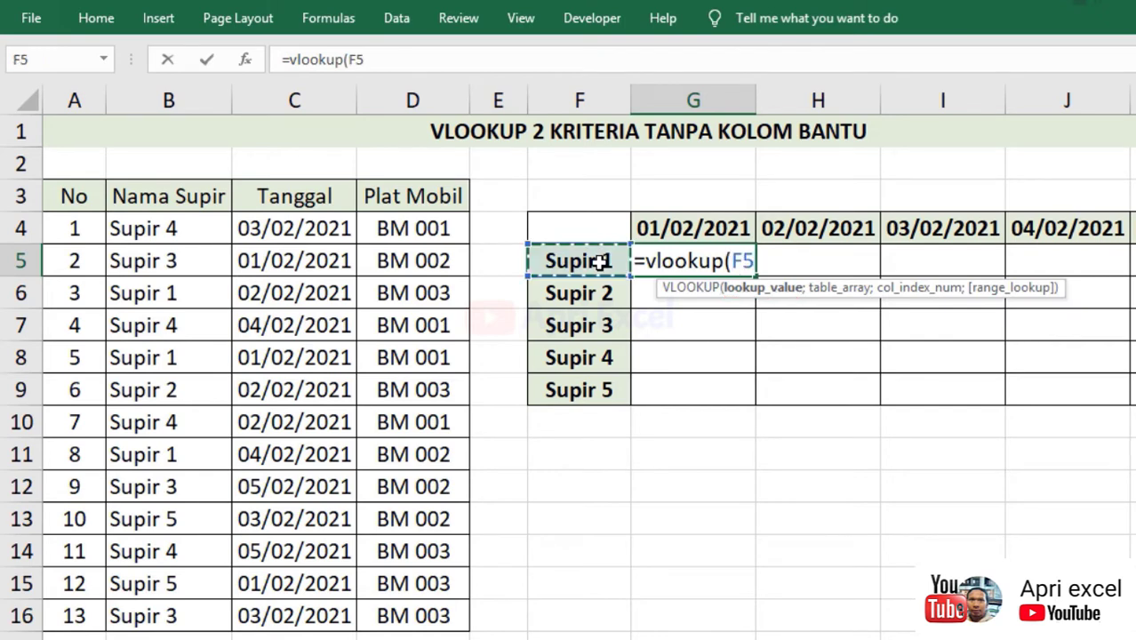
pyautogui.press('F4')
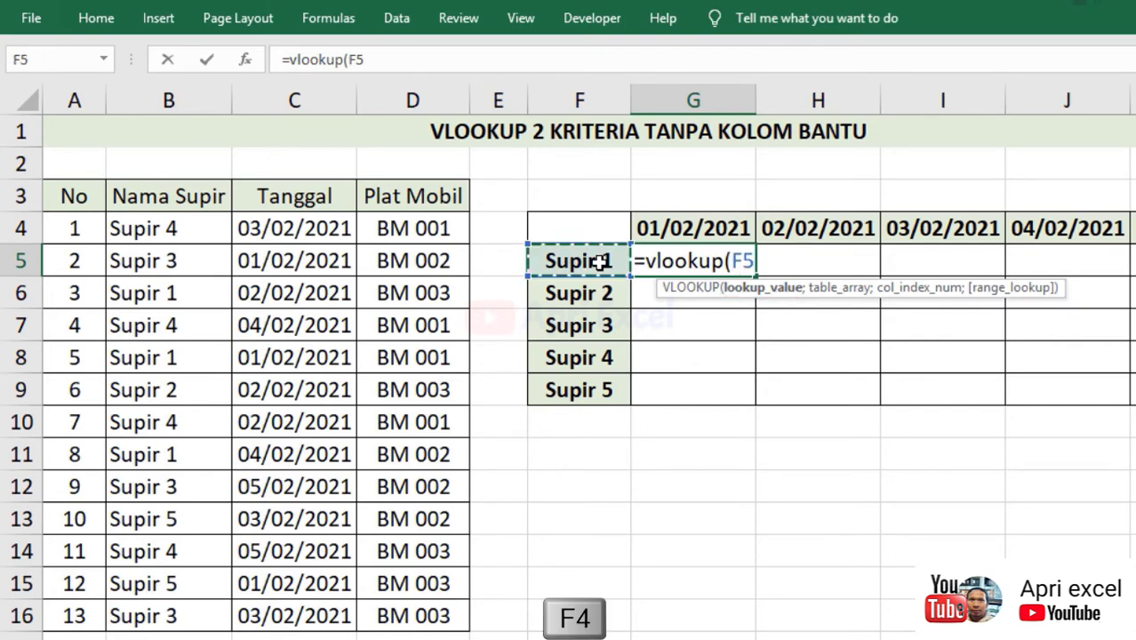
pyautogui.press('F4')
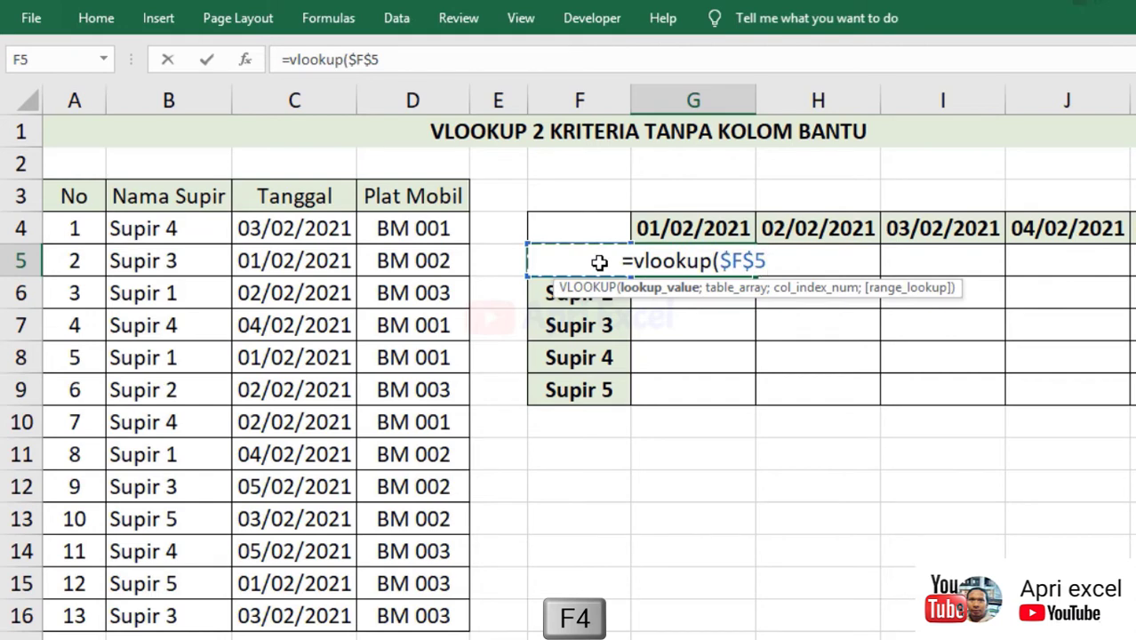
pyautogui.press('F4')
pyautogui.press('F4')
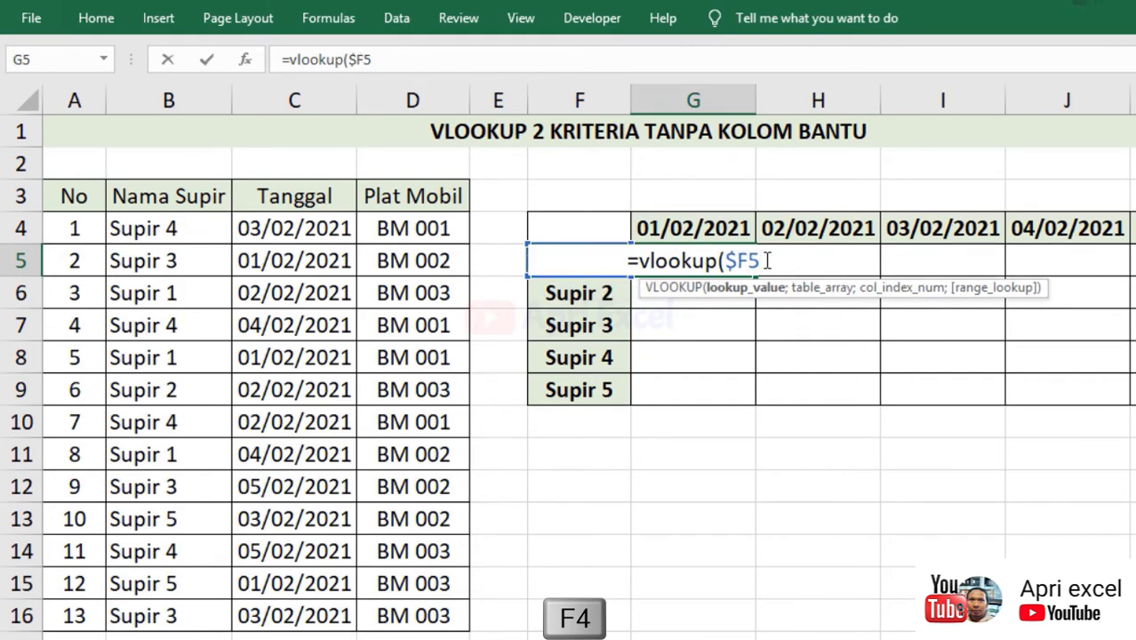
pyautogui.write('&')
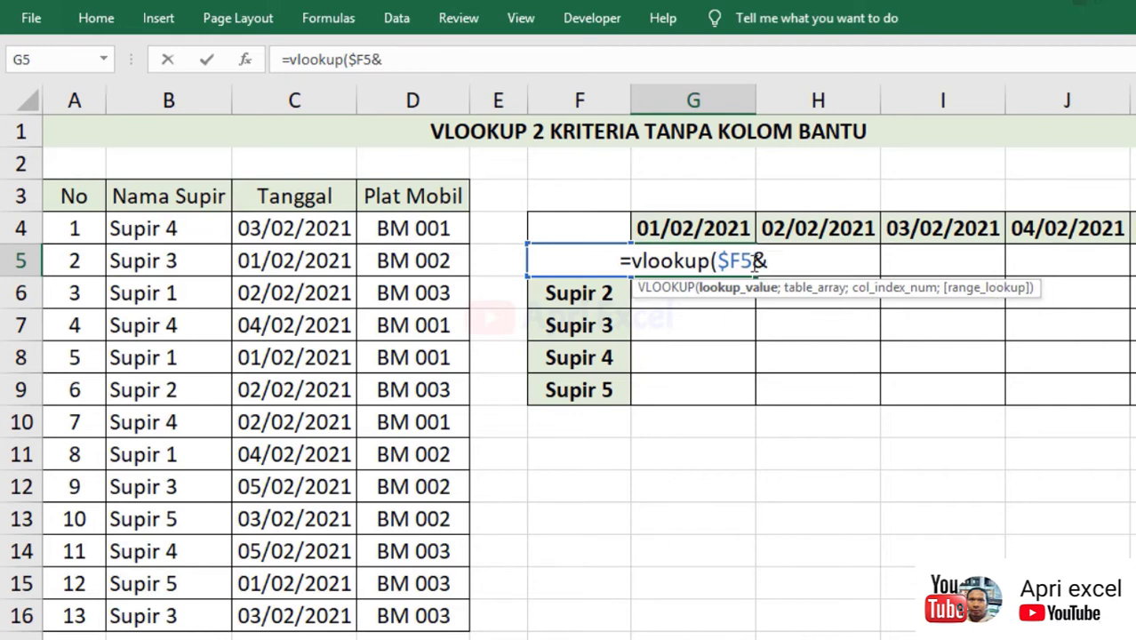
pyautogui.click(717, 228)
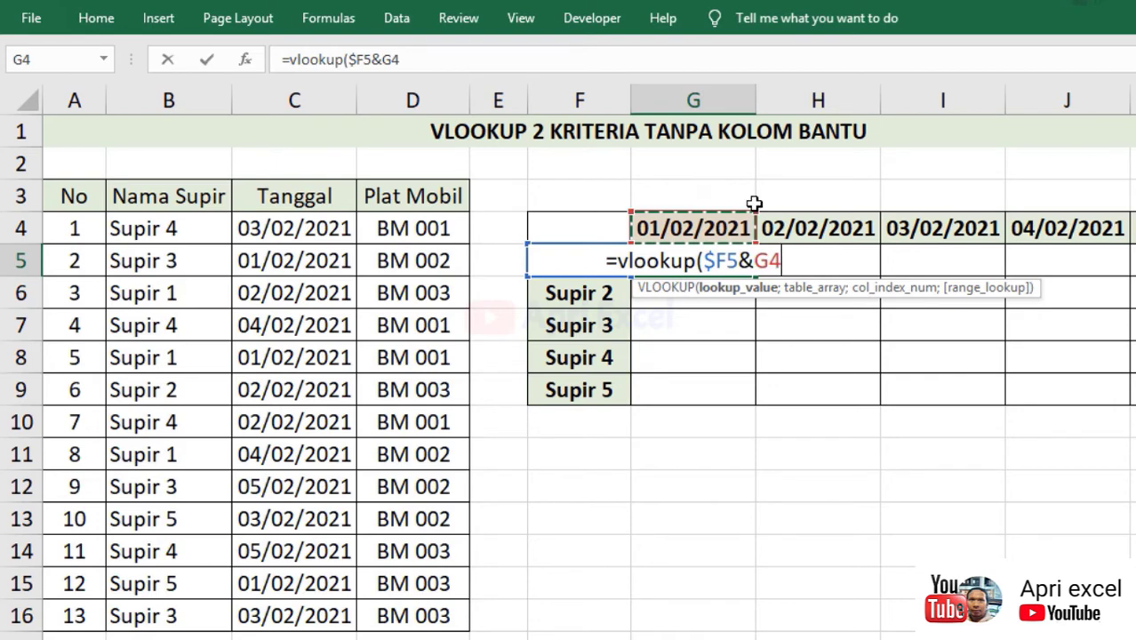
pyautogui.press('F4')
pyautogui.press('F4')
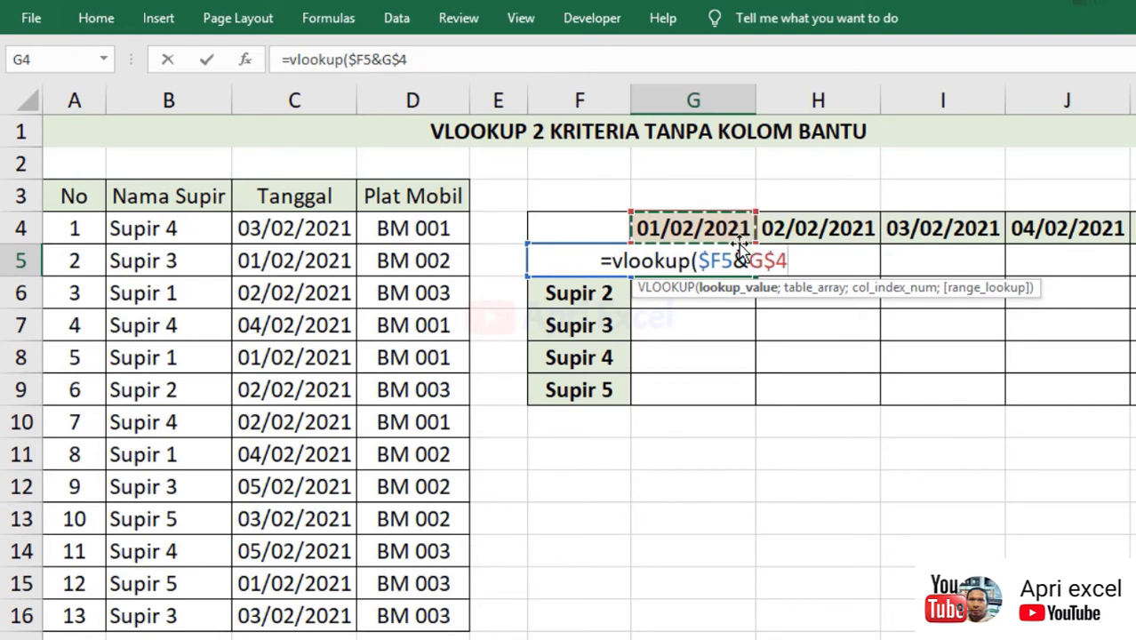
# Step: Add CHOOSE({1\2};$B$4:$B$16&$C$4:$C$16;$D$4:$D$16) as the lookup table
pyautogui.write(';')
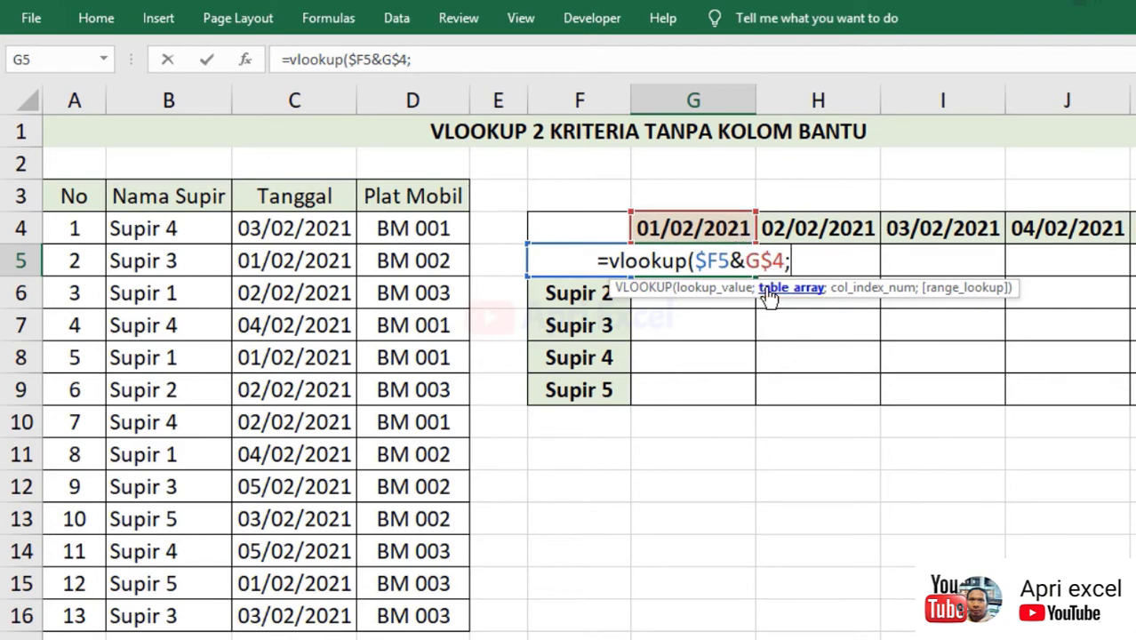
pyautogui.write('choose')
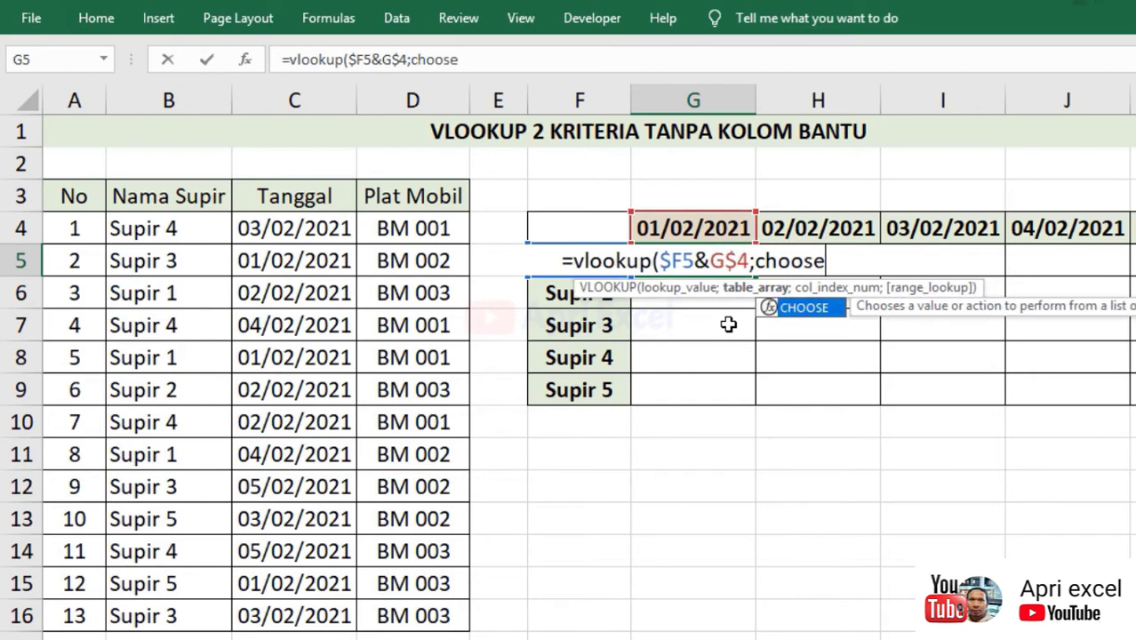
pyautogui.write('(')
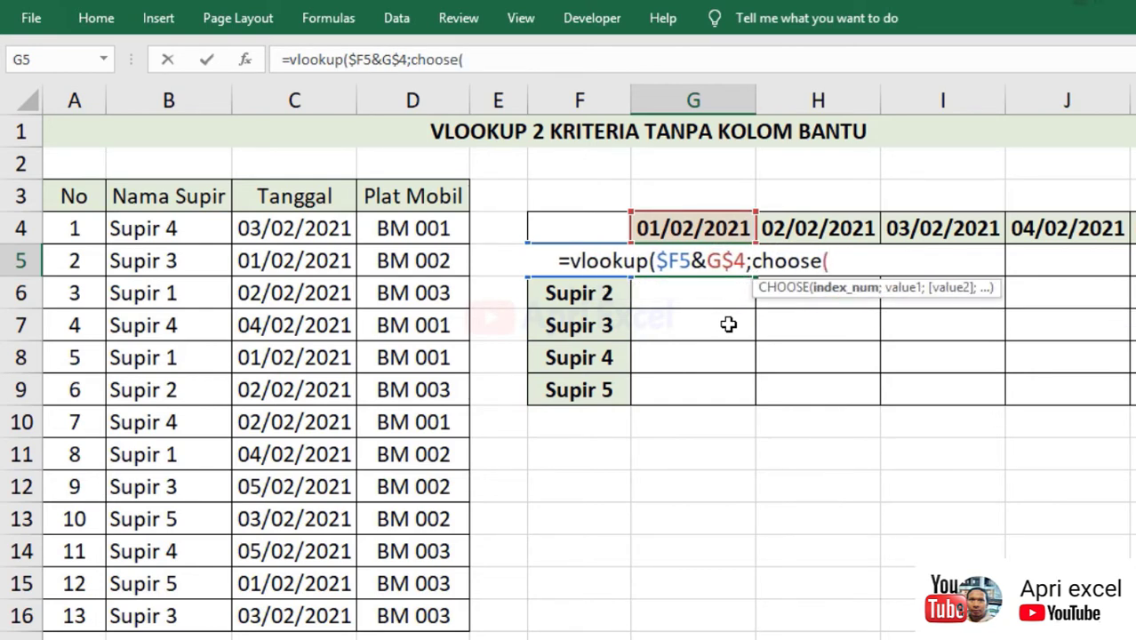
pyautogui.write('{')
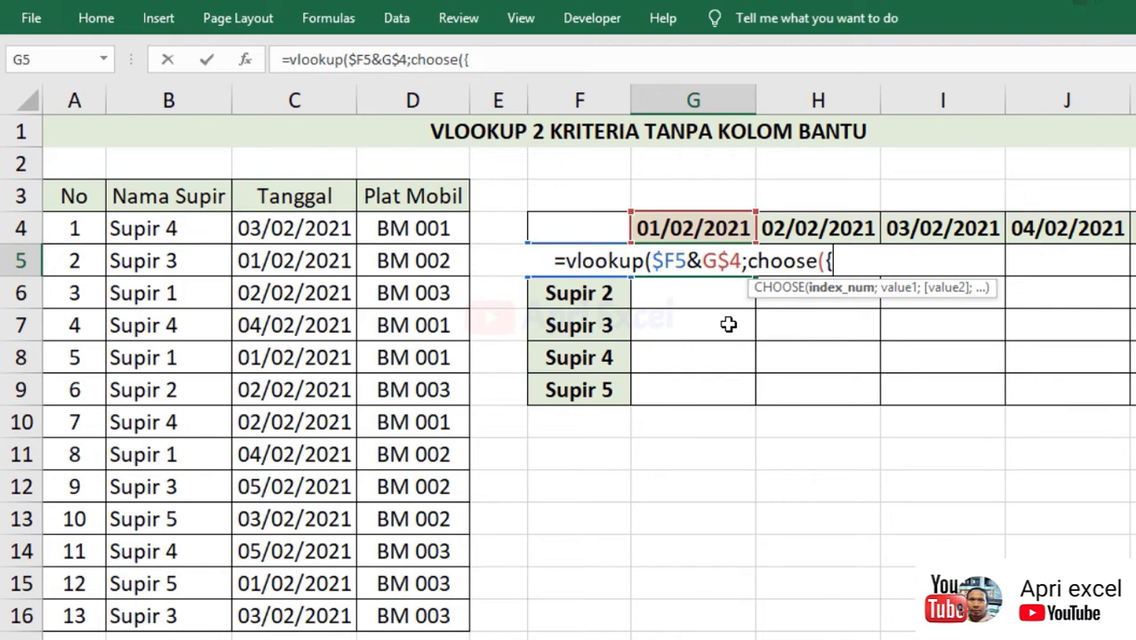
pyautogui.write('1\\2')
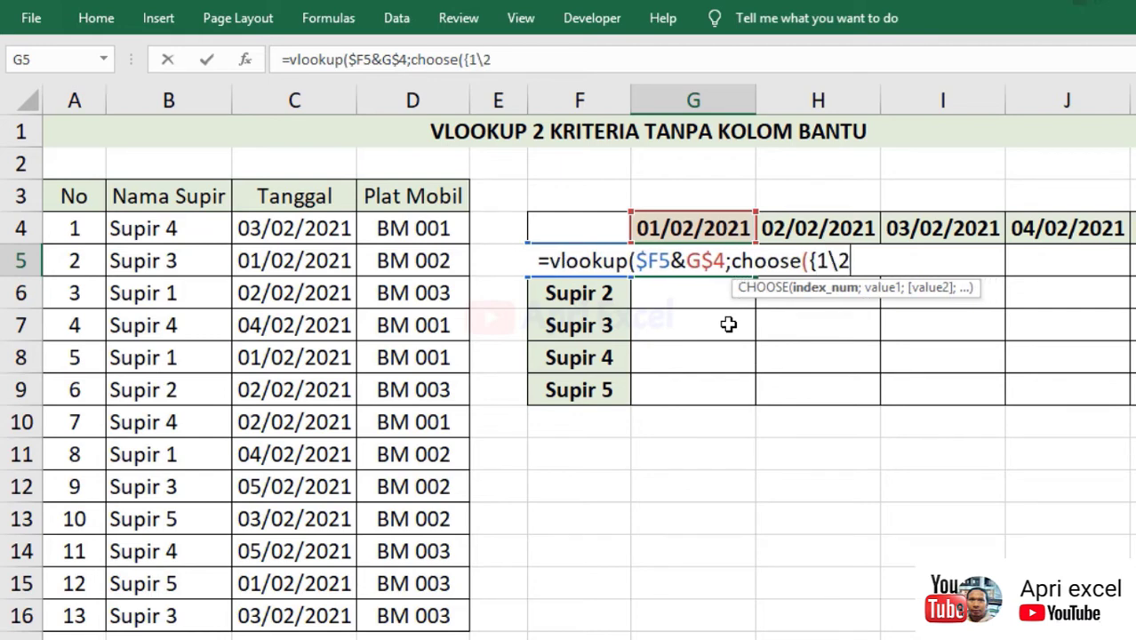
pyautogui.write('}')
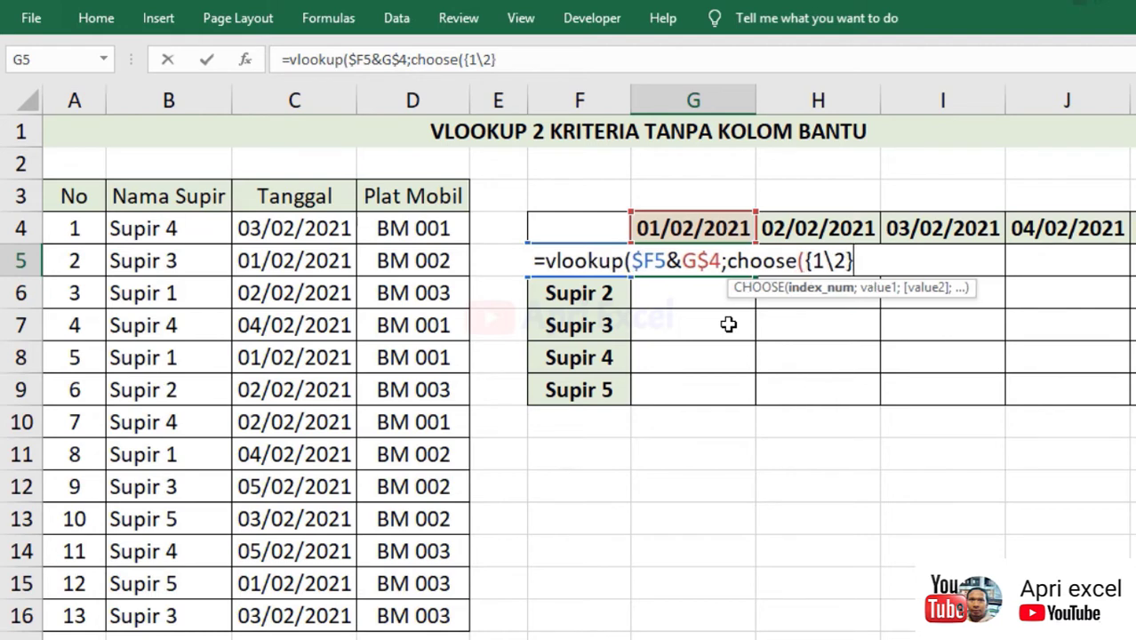
pyautogui.write(';')
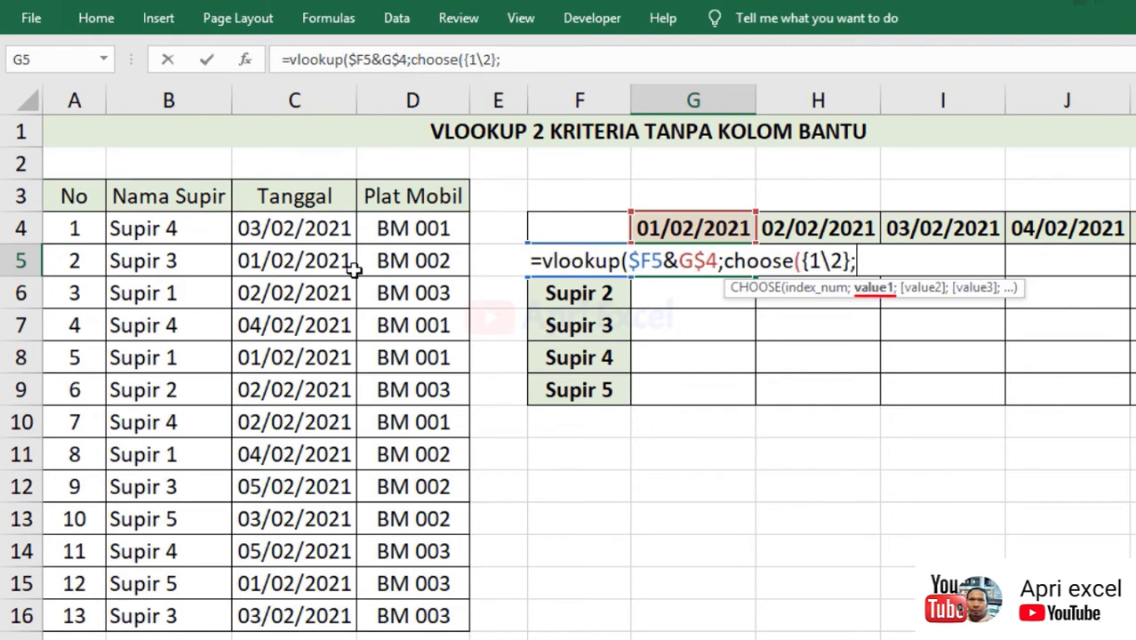
pyautogui.moveTo(210, 235); pyautogui.dragTo(181, 615)
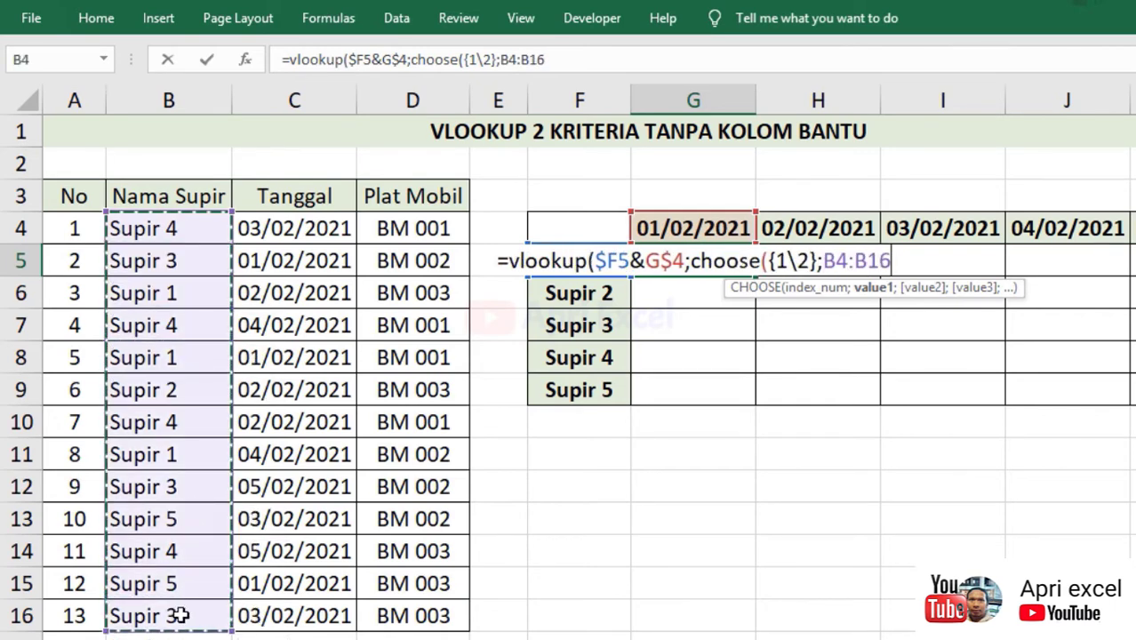
pyautogui.press('F4')
pyautogui.press('F4')
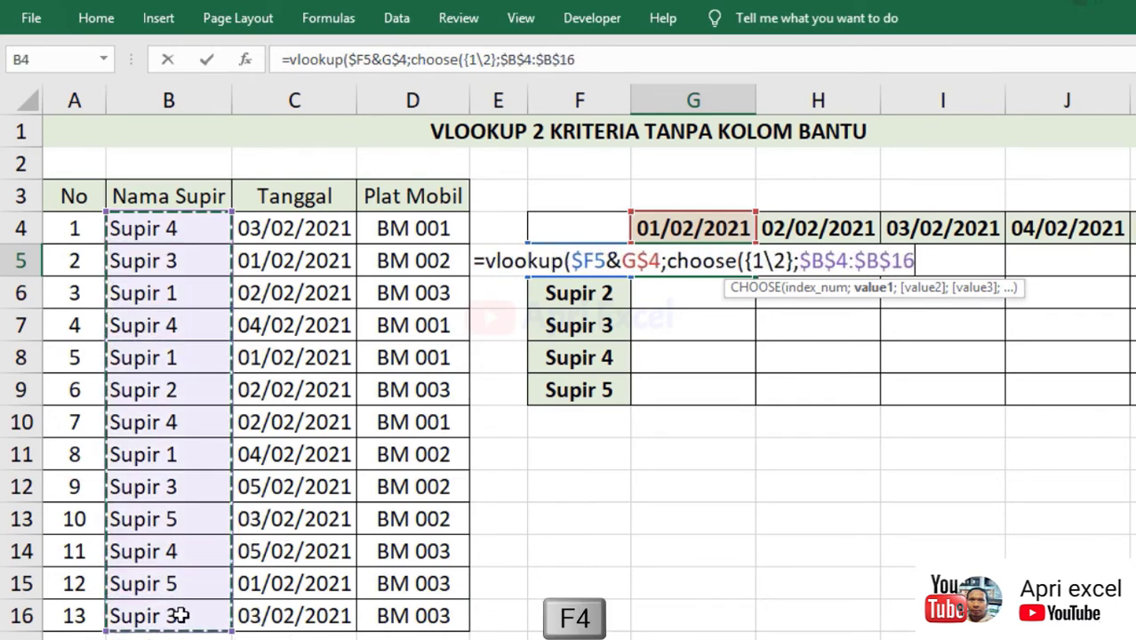
pyautogui.write('&')
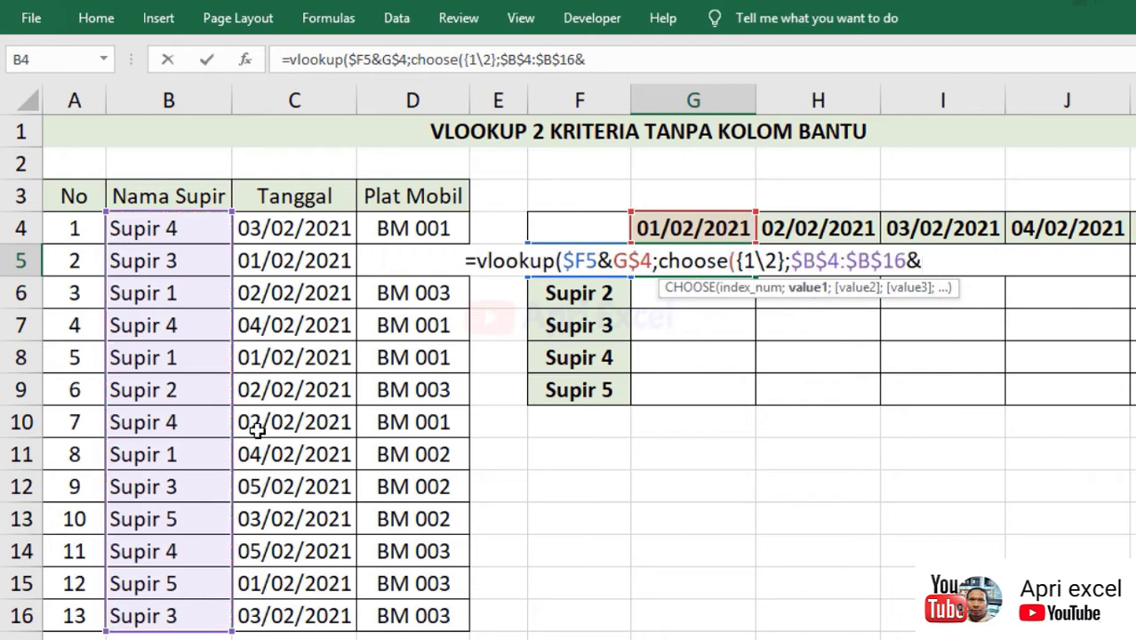
pyautogui.moveTo(309, 228); pyautogui.dragTo(286, 615)
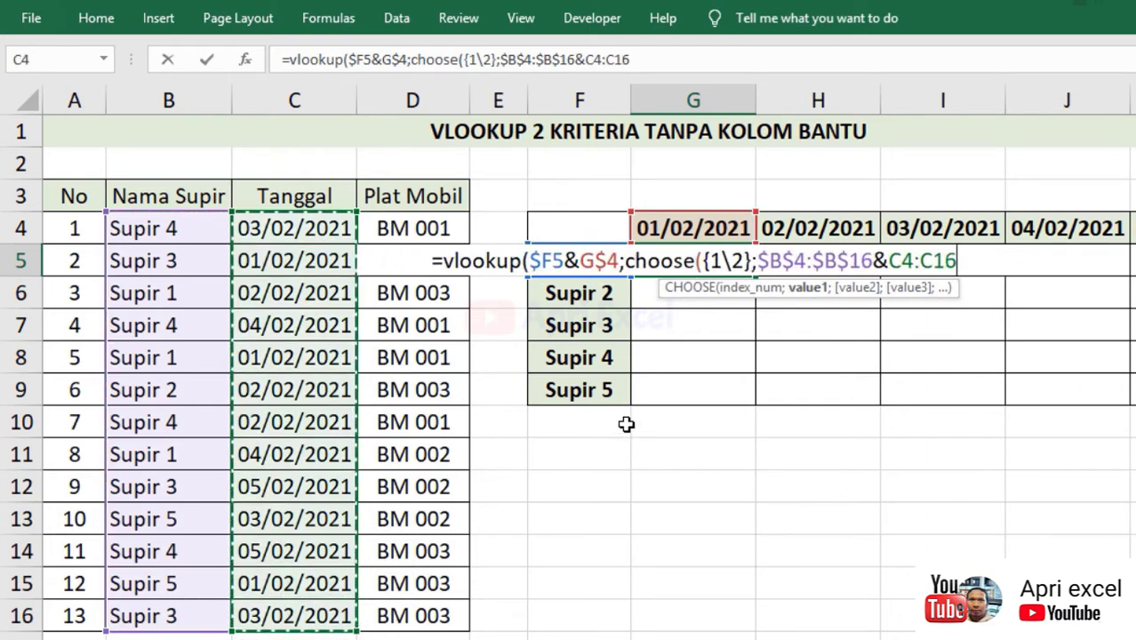
pyautogui.press('F4')
pyautogui.press('F4')
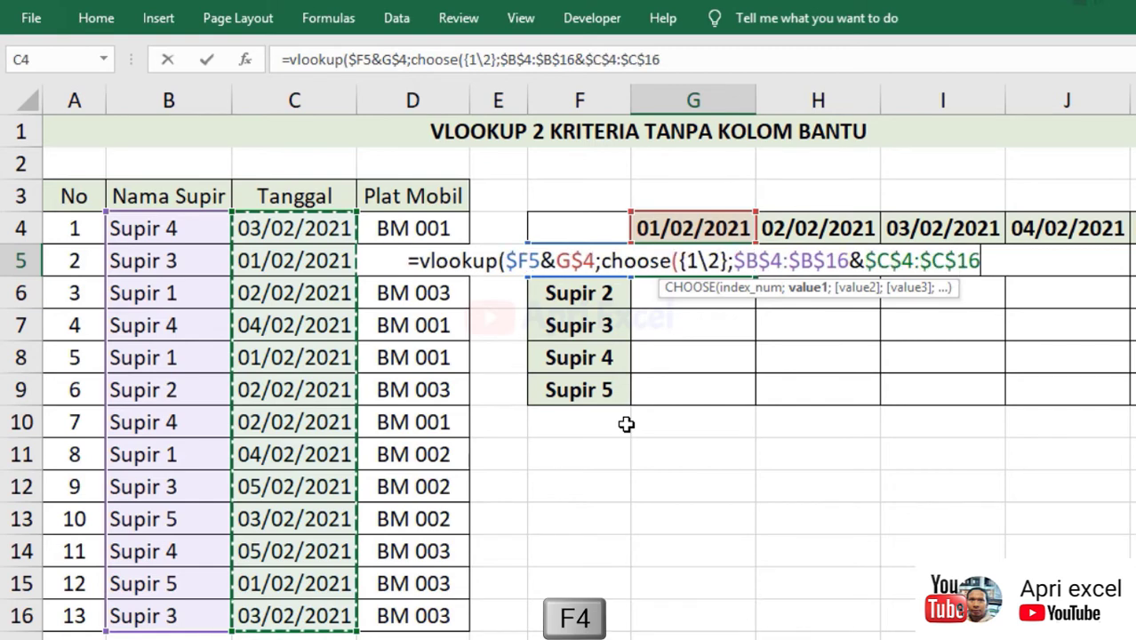
pyautogui.write(';')
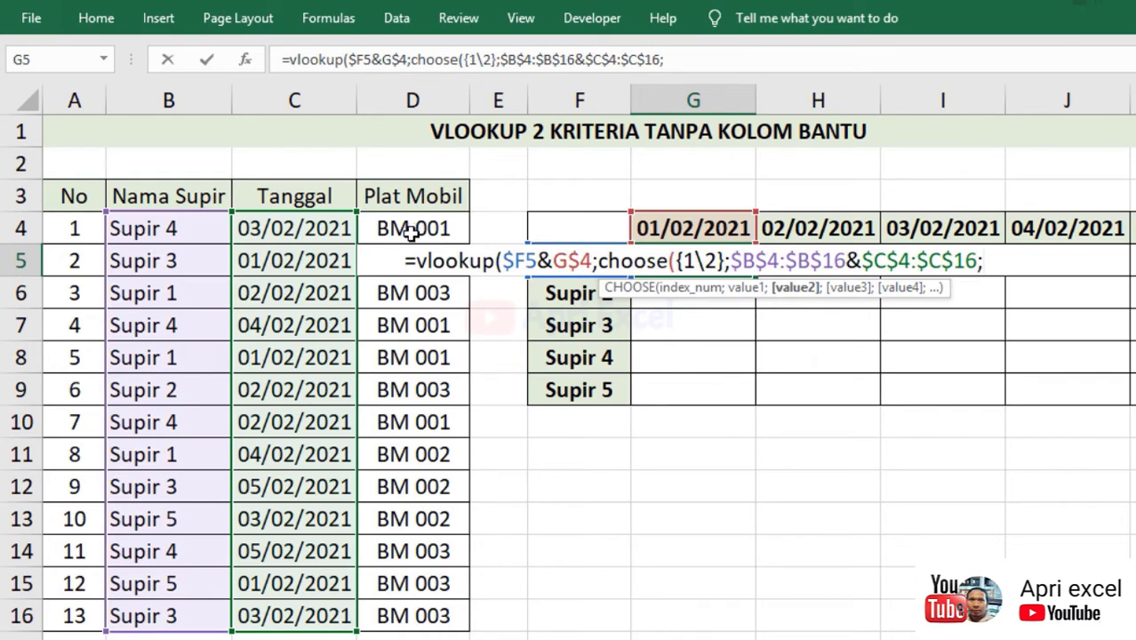
pyautogui.moveTo(411, 229); pyautogui.dragTo(422, 623)
pyautogui.press('F4')
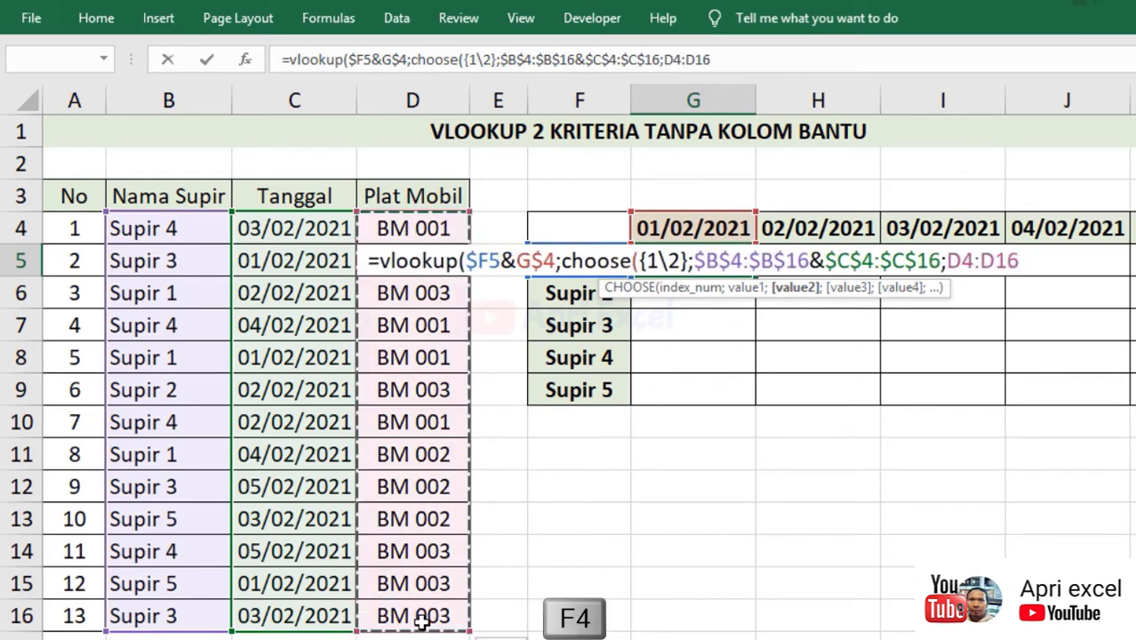
pyautogui.press('F4')
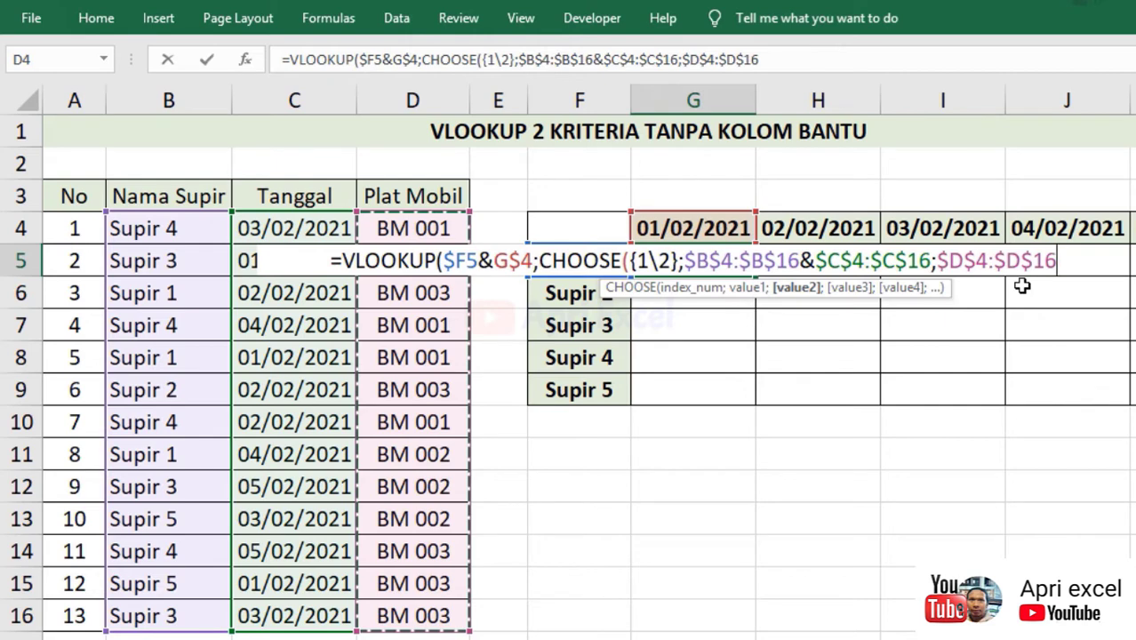
pyautogui.write(')')
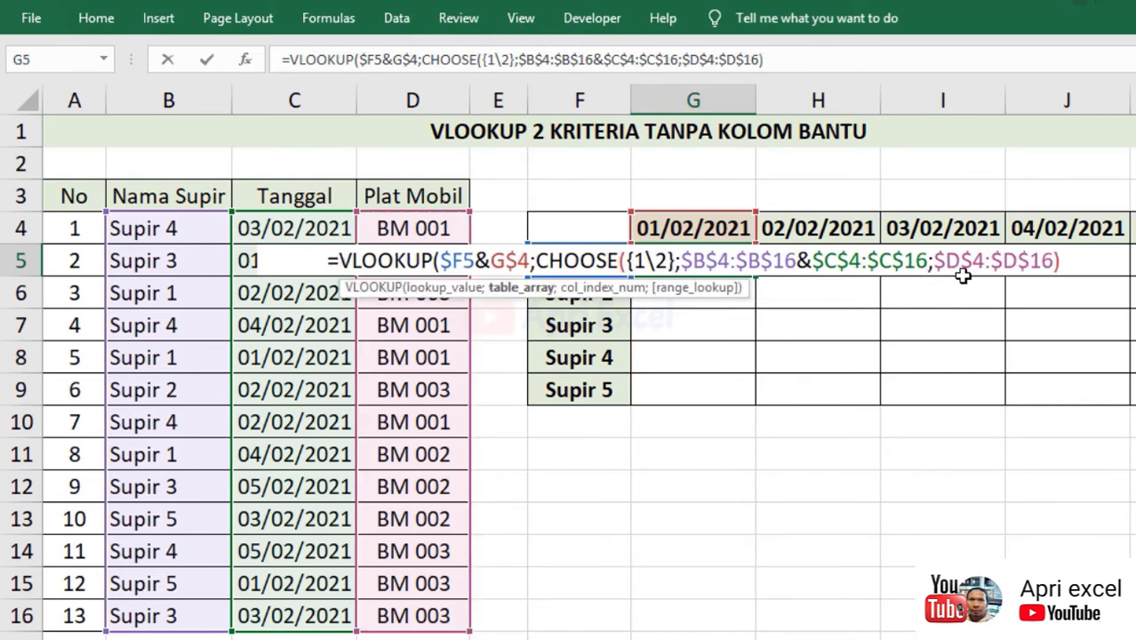
pyautogui.write(';')
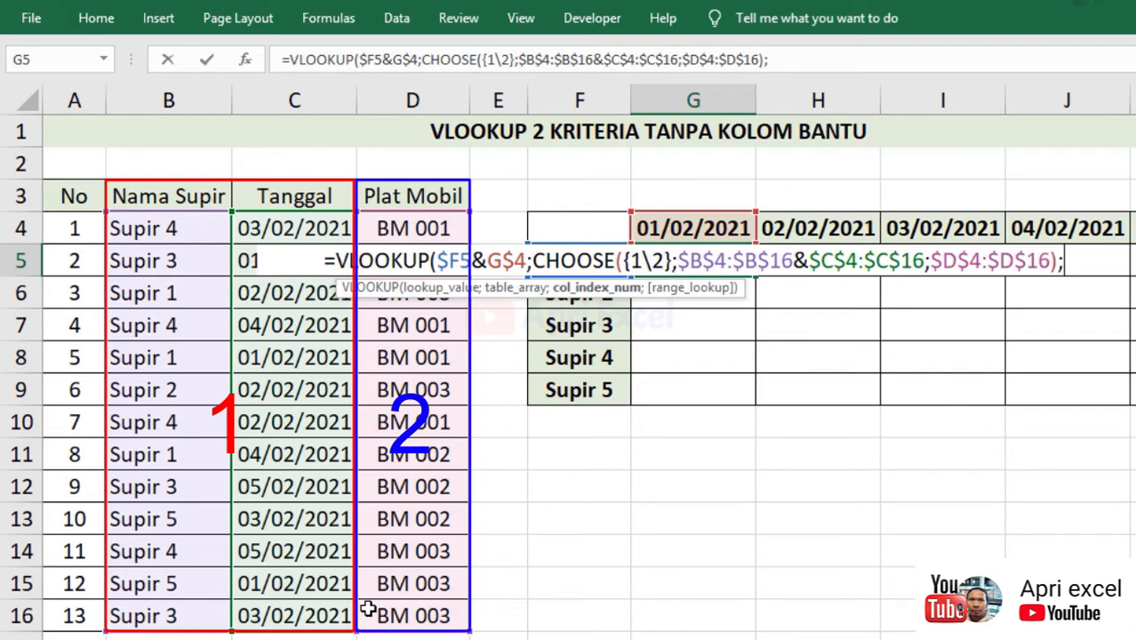
# Step: Finish with column 2 and FALSE, entered as an array formula returning BM 001
pyautogui.write('2')
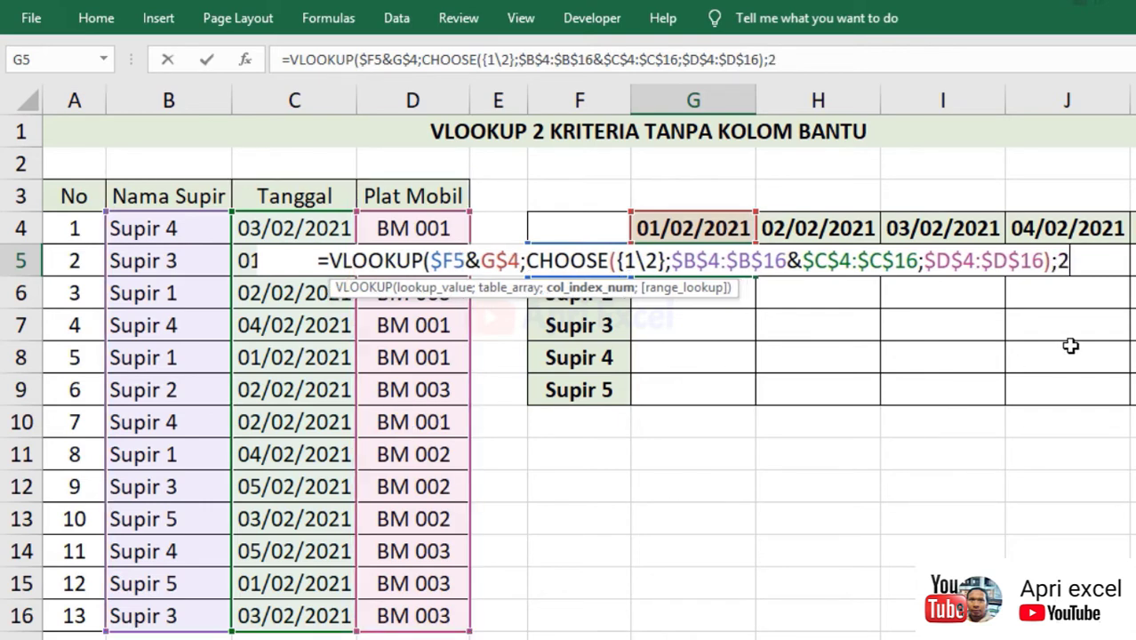
pyautogui.write(';')
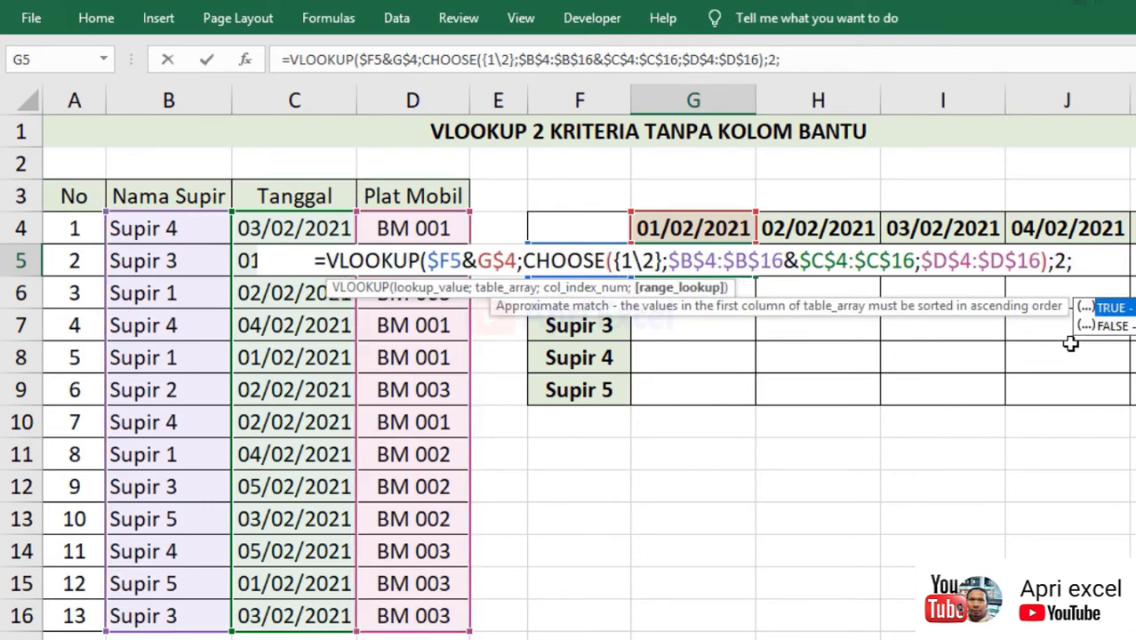
pyautogui.doubleClick(1116, 326)
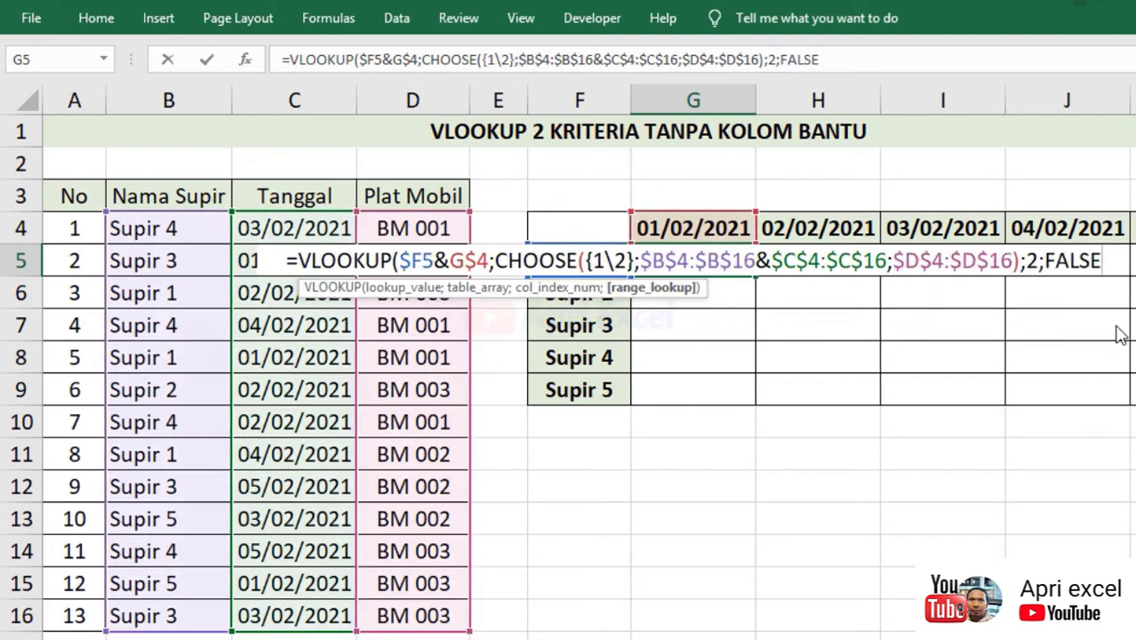
pyautogui.write(')')
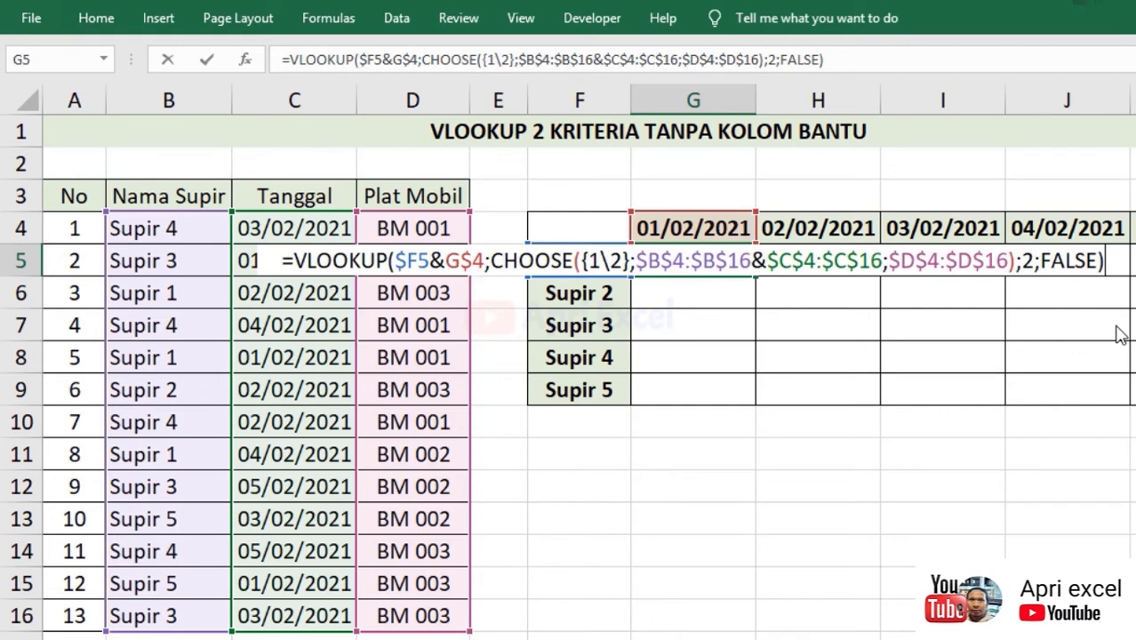
pyautogui.hotkey('ctrl', 'shift', 'Return')
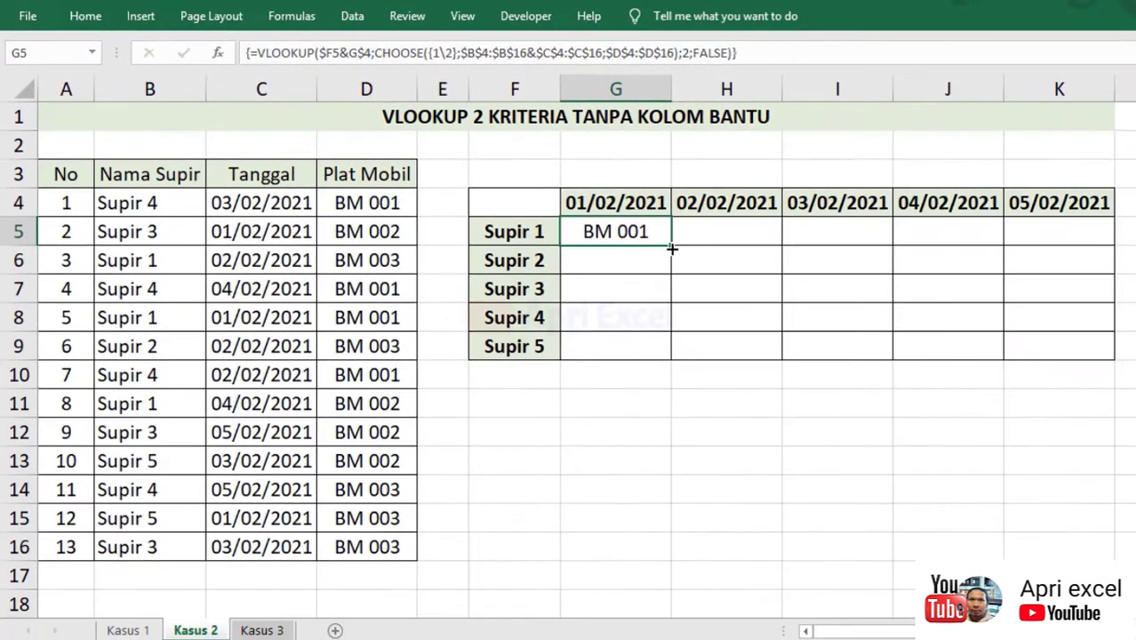
# Step: Wrap G5's VLOOKUP in IFERROR(...;"") as an array formula and fill it across G5:K9
pyautogui.moveTo(670, 245)
pyautogui.mouseDown()
pyautogui.moveTo(1085, 263)
pyautogui.moveTo(1099, 365)
pyautogui.mouseUp()
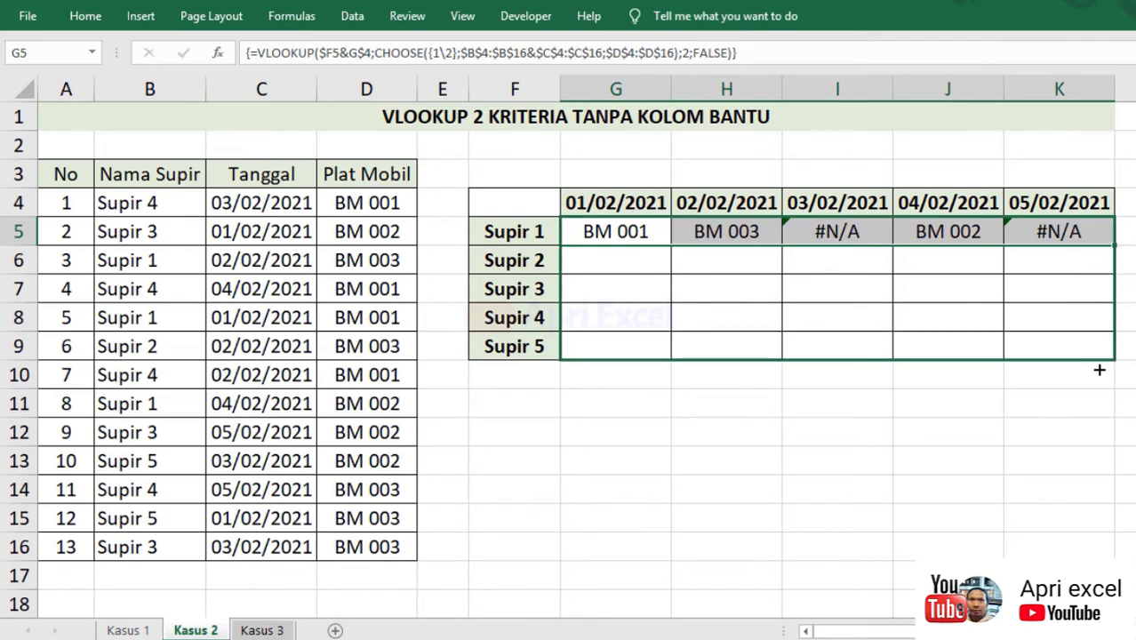
pyautogui.click(626, 232)
pyautogui.doubleClick(626, 231)
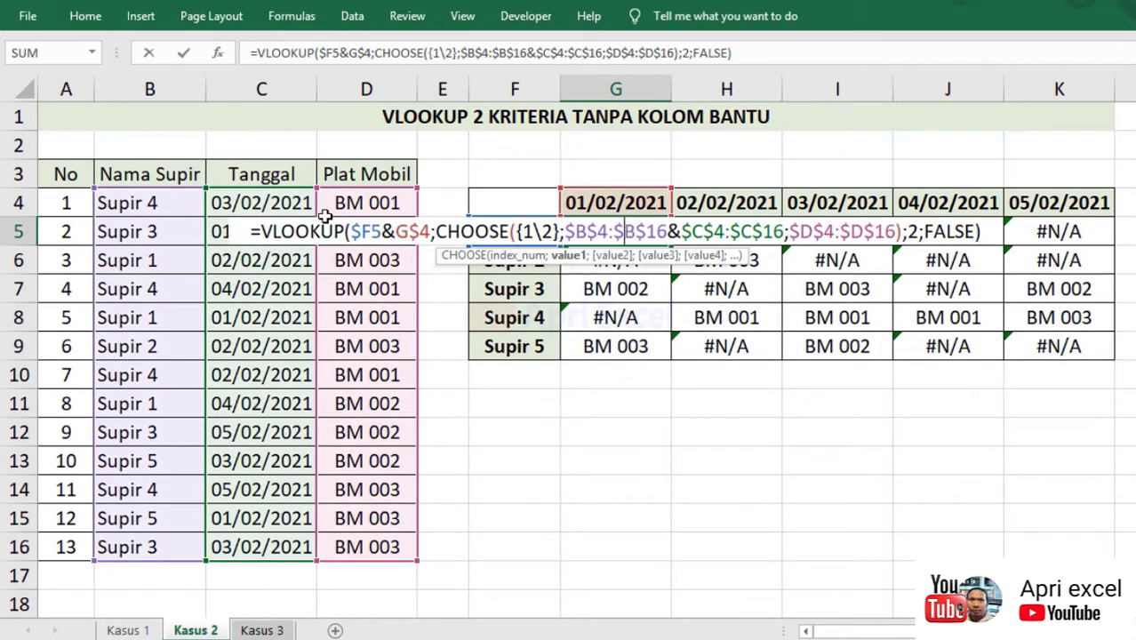
pyautogui.click(264, 231)
pyautogui.write('ifer')
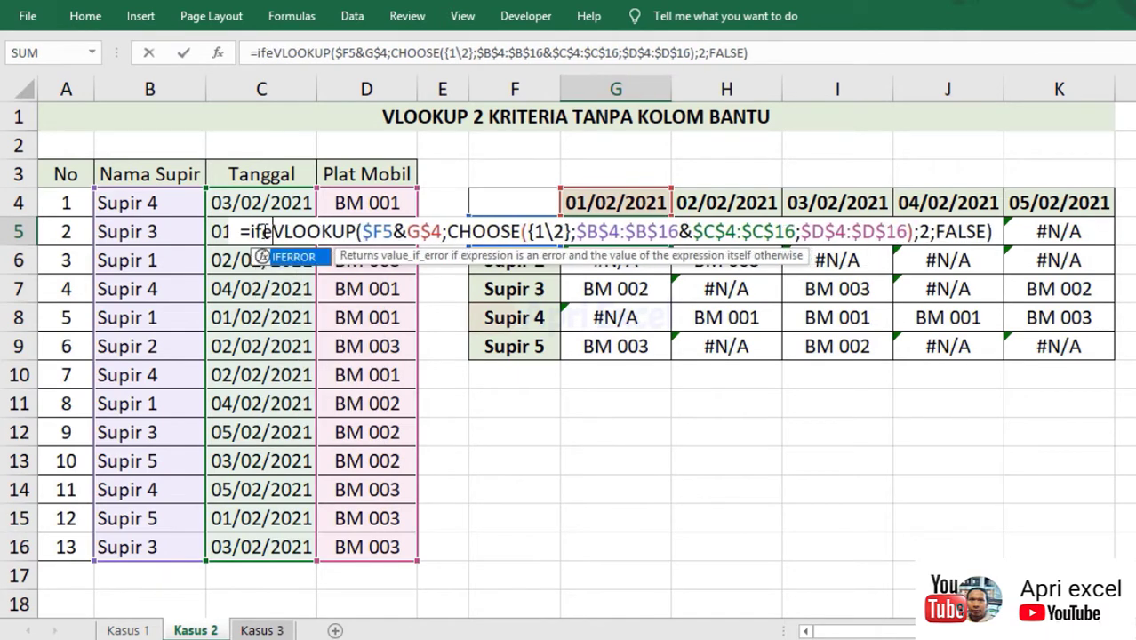
pyautogui.write('ror(')
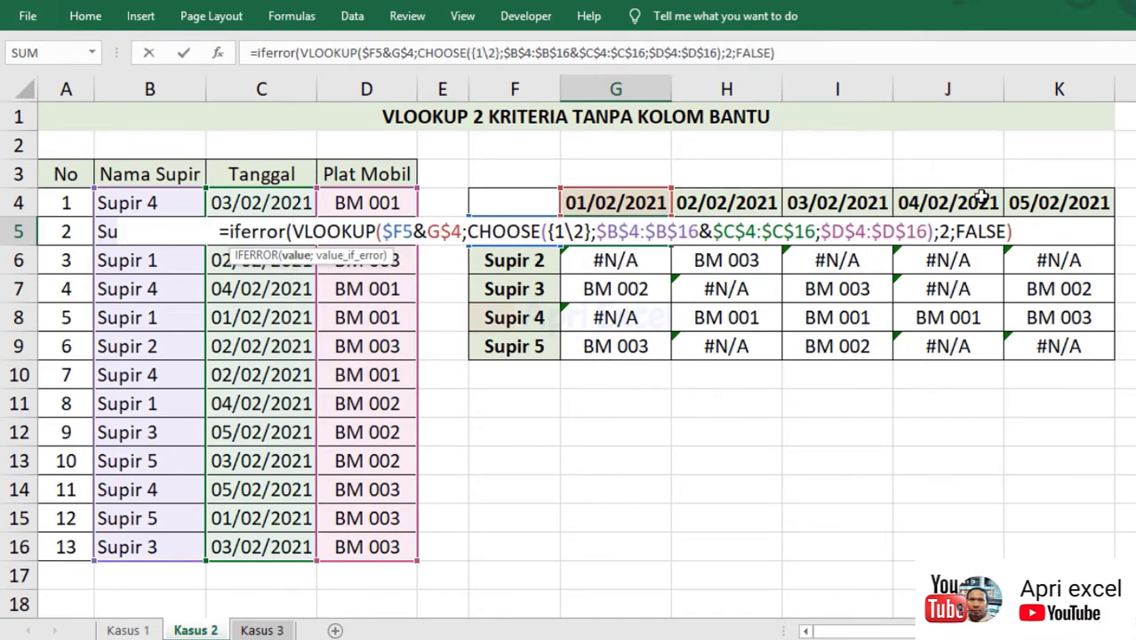
pyautogui.write(';')
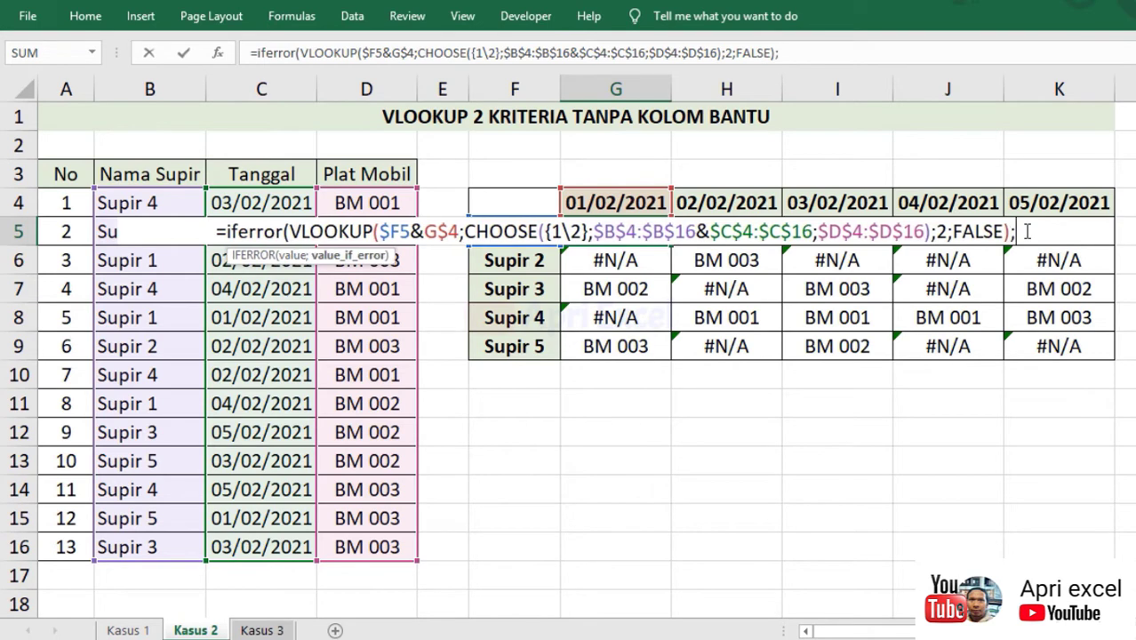
pyautogui.write('"")')
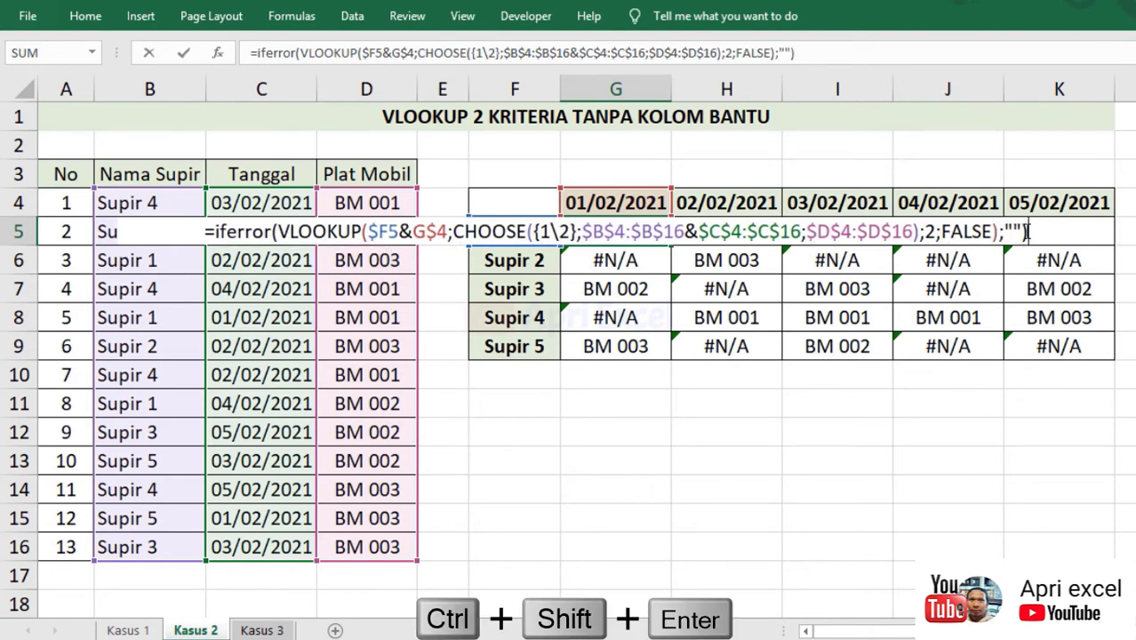
pyautogui.hotkey('ctrl', 'shift', 'Return')
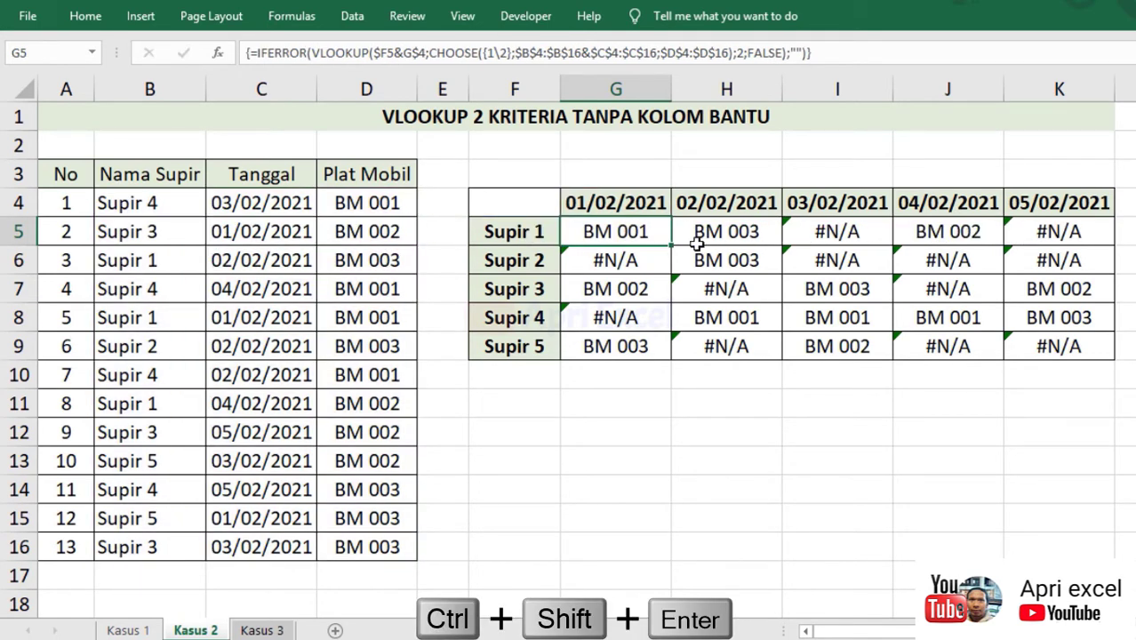
pyautogui.moveTo(674, 247)
pyautogui.mouseDown()
pyautogui.moveTo(1115, 243)
pyautogui.moveTo(1110, 360)
pyautogui.mouseUp()
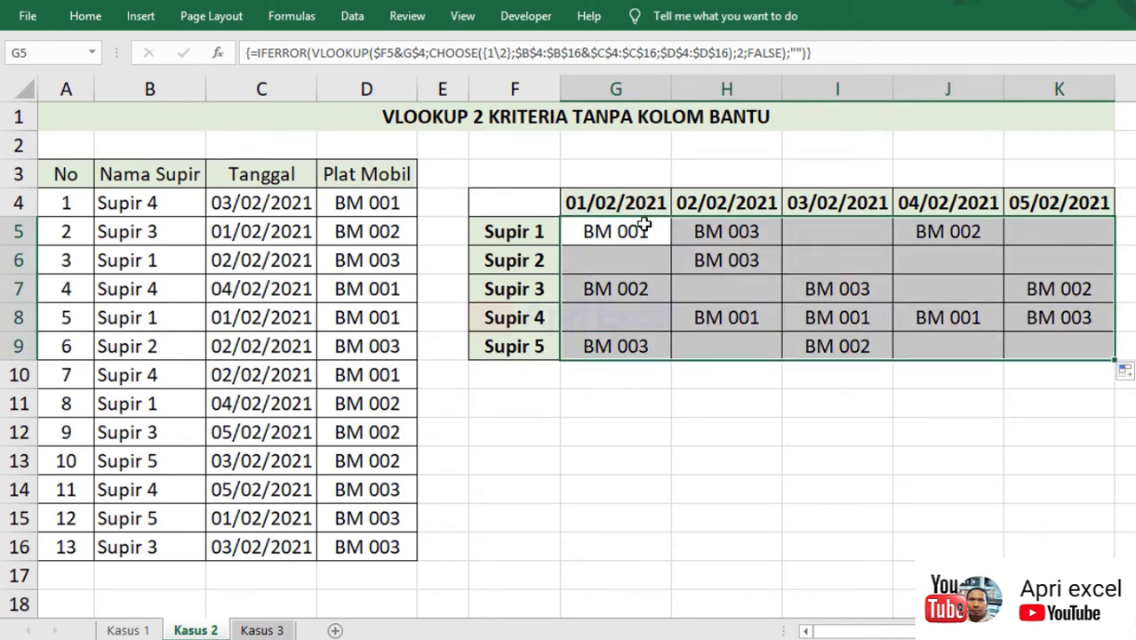
pyautogui.click(517, 405)
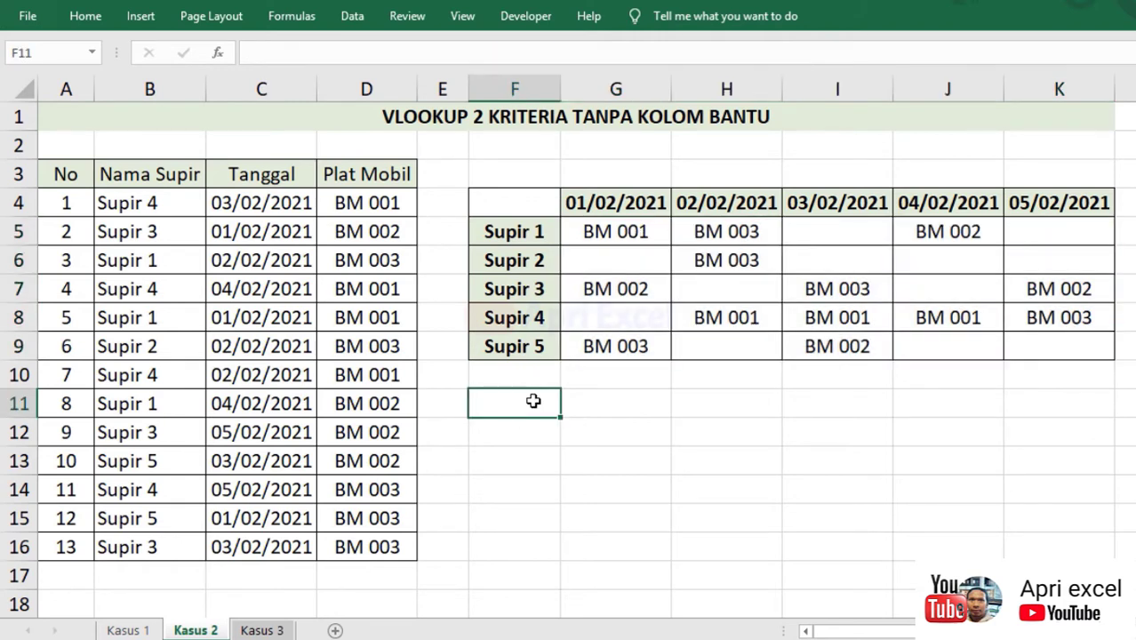
# Step: Label F11 'Cara 1' and store G5's IFERROR VLOOKUP formula as text in G11
pyautogui.write('Cara 1')
pyautogui.press('Return')
pyautogui.click(616, 234)
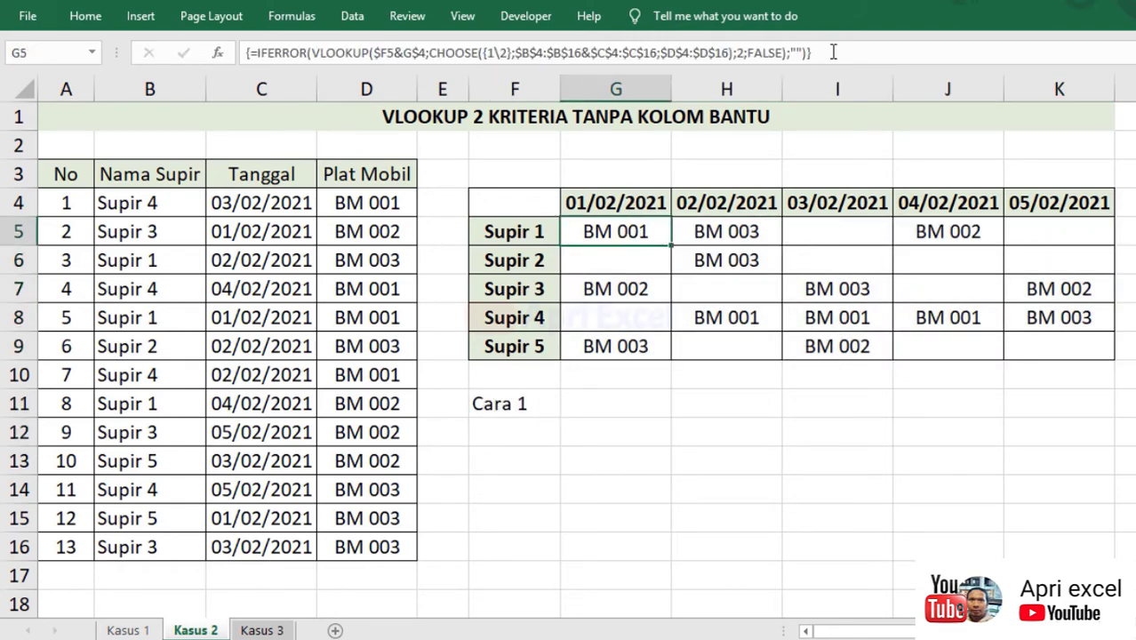
pyautogui.doubleClick(598, 235)
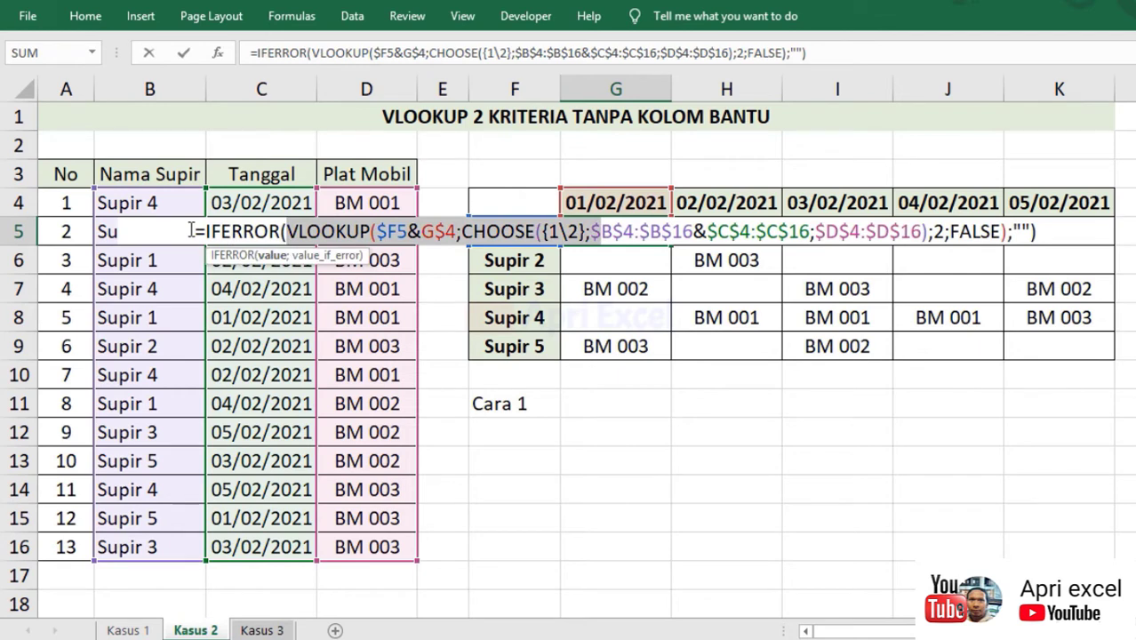
pyautogui.moveTo(192, 231); pyautogui.dragTo(216, 306)
pyautogui.hotkey('ctrl', 'c')
pyautogui.press('Escape')
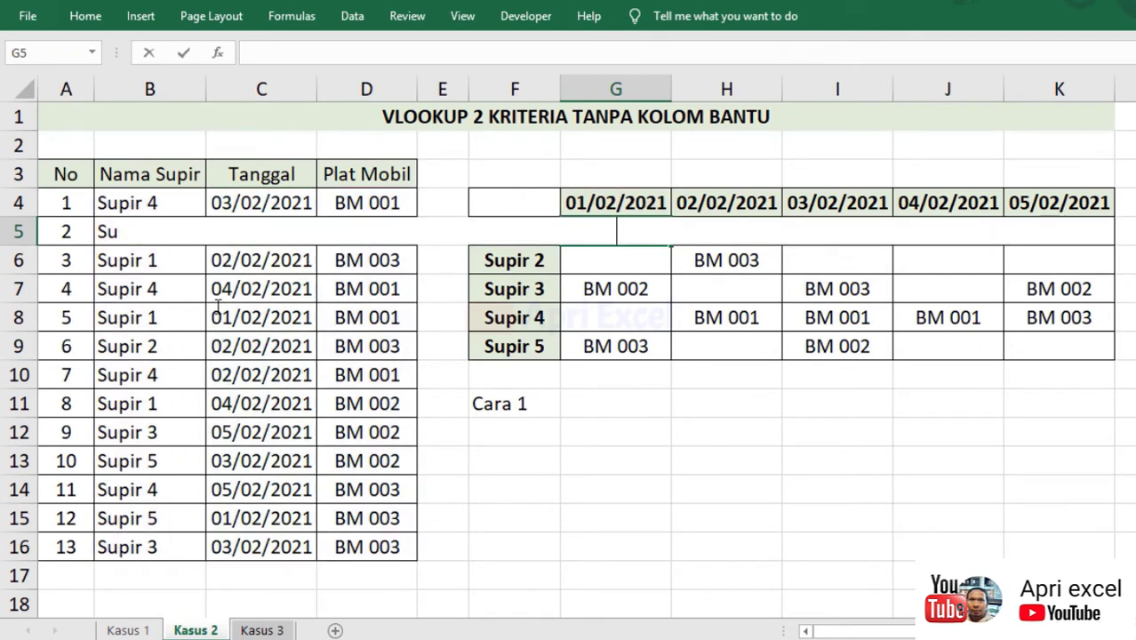
pyautogui.doubleClick(581, 404)
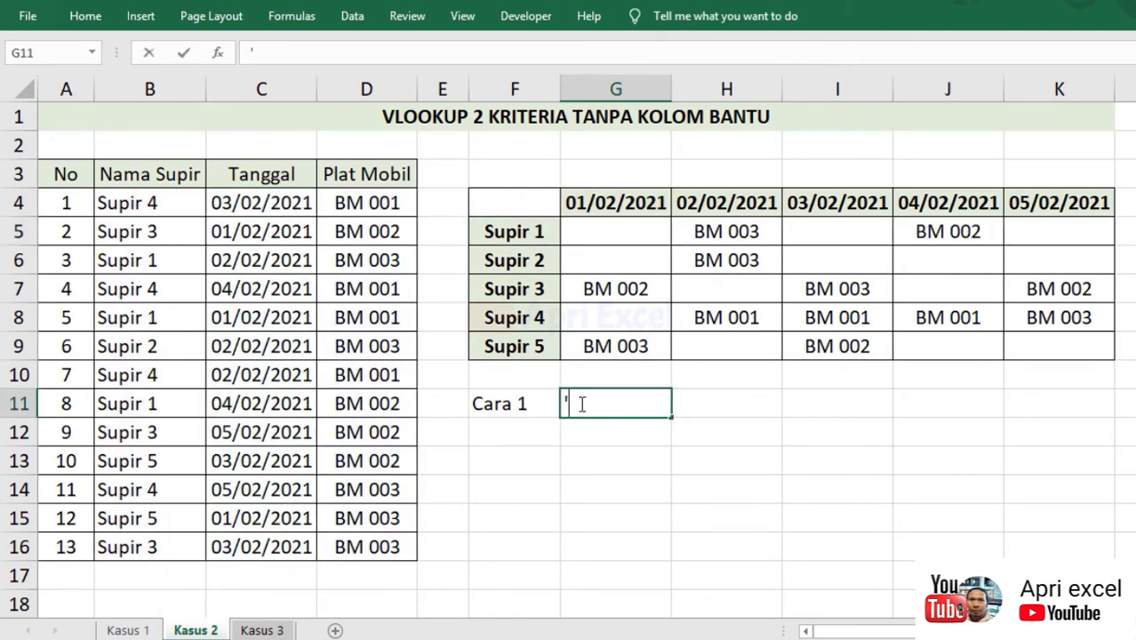
pyautogui.hotkey('ctrl', 'v')
pyautogui.press('Return')
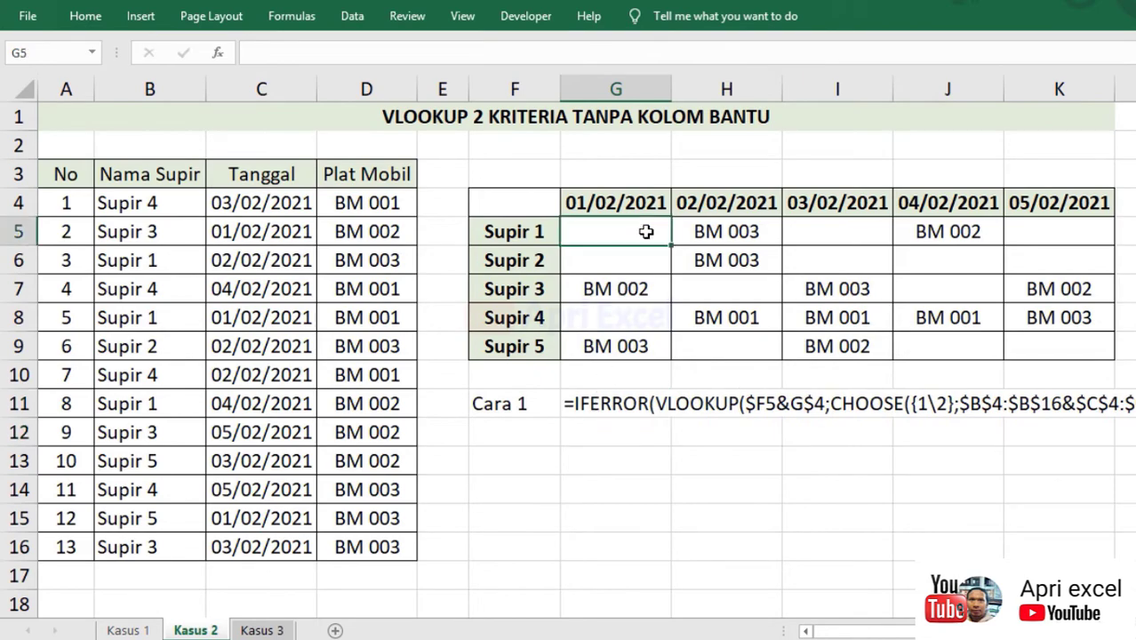
# Step: Clear all plate results from the grid G5:K9
pyautogui.moveTo(648, 231); pyautogui.dragTo(1044, 346)
pyautogui.press('Delete')
pyautogui.click(607, 235)
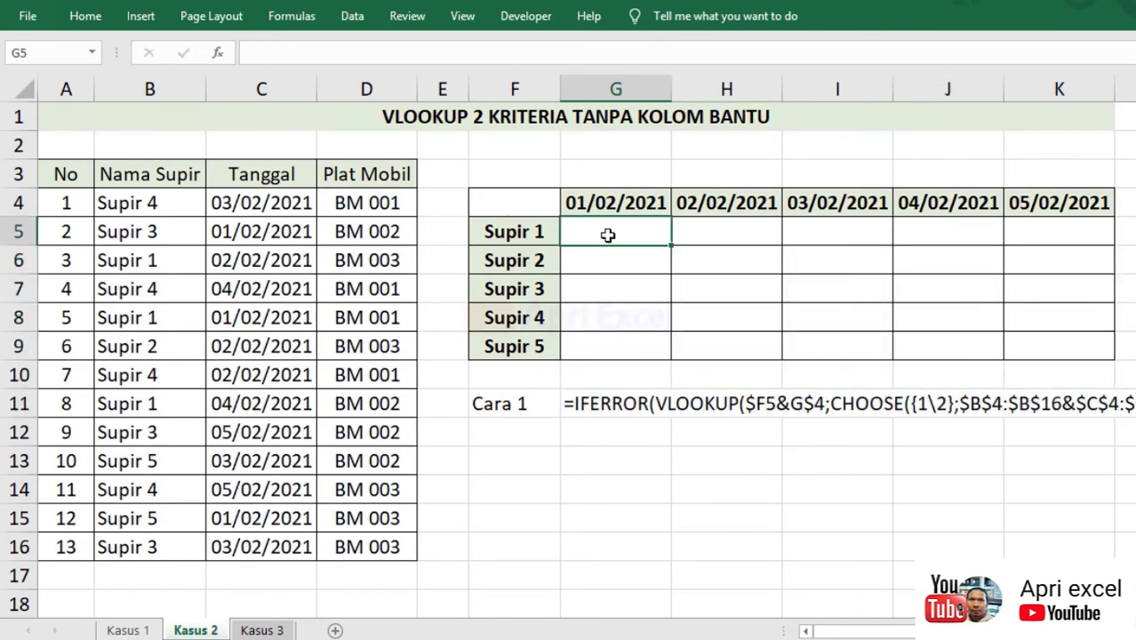
# Step: Start G5 with =INDEX(D4:D16;MATCH($F5&G$4; combining driver and date as the lookup value
pyautogui.write('=ind')
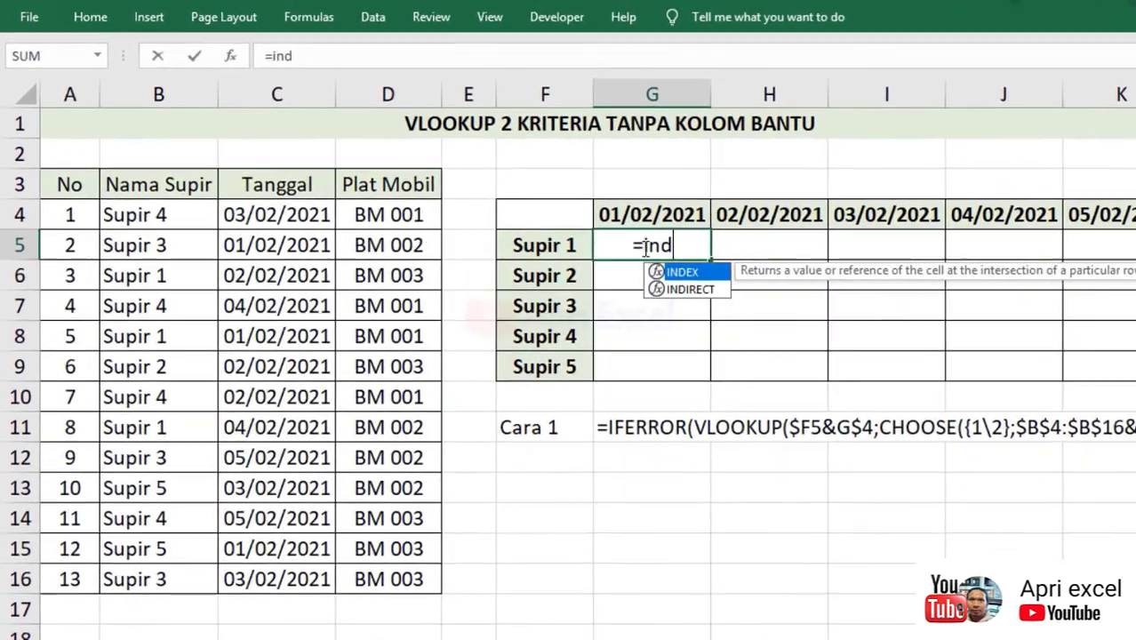
pyautogui.write('ex(')
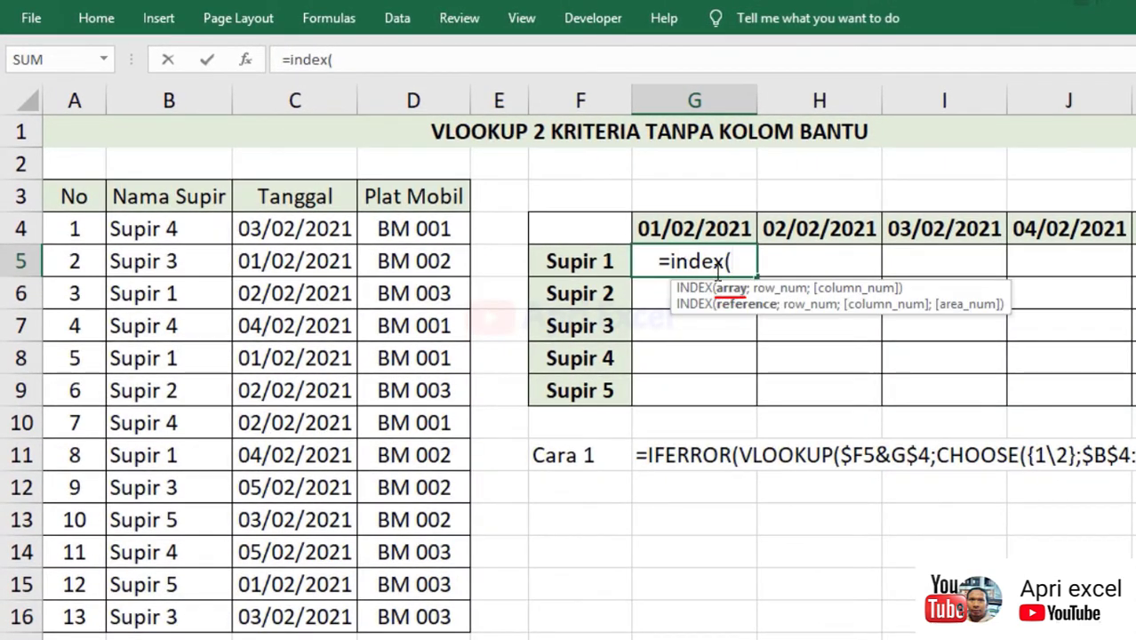
pyautogui.click(416, 228)
pyautogui.moveTo(417, 320); pyautogui.dragTo(418, 619)
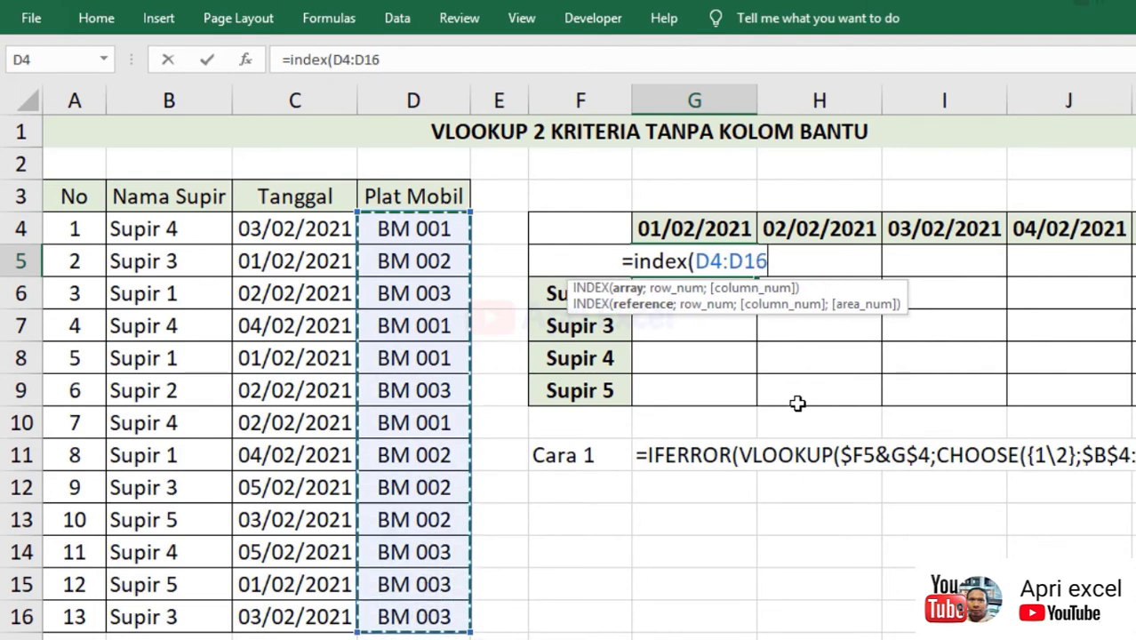
pyautogui.write(';')
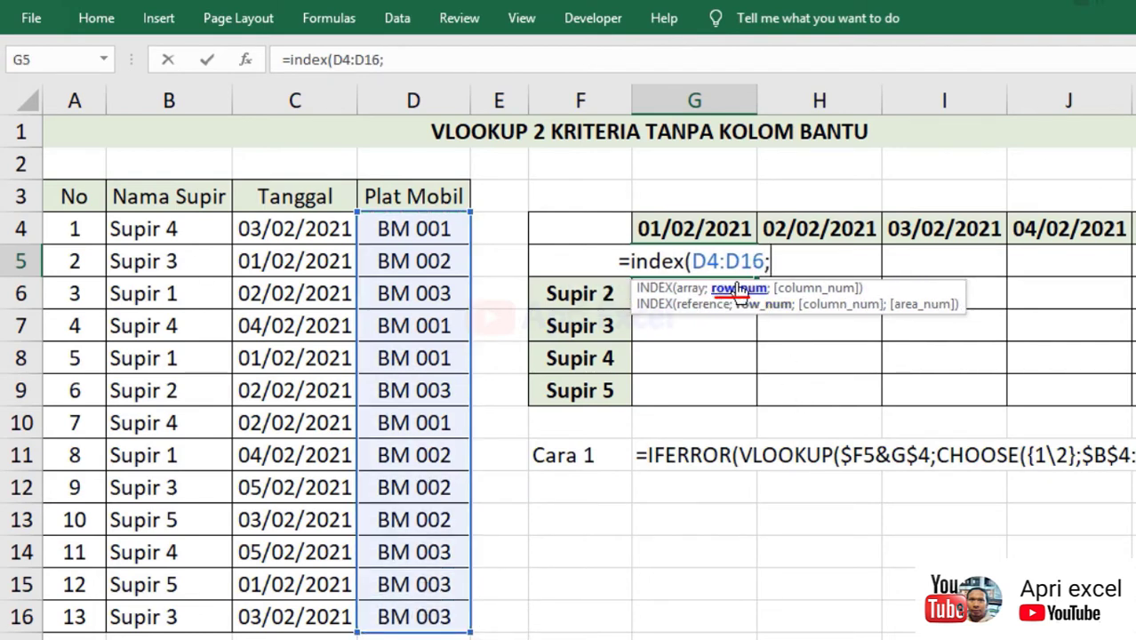
pyautogui.write('mat')
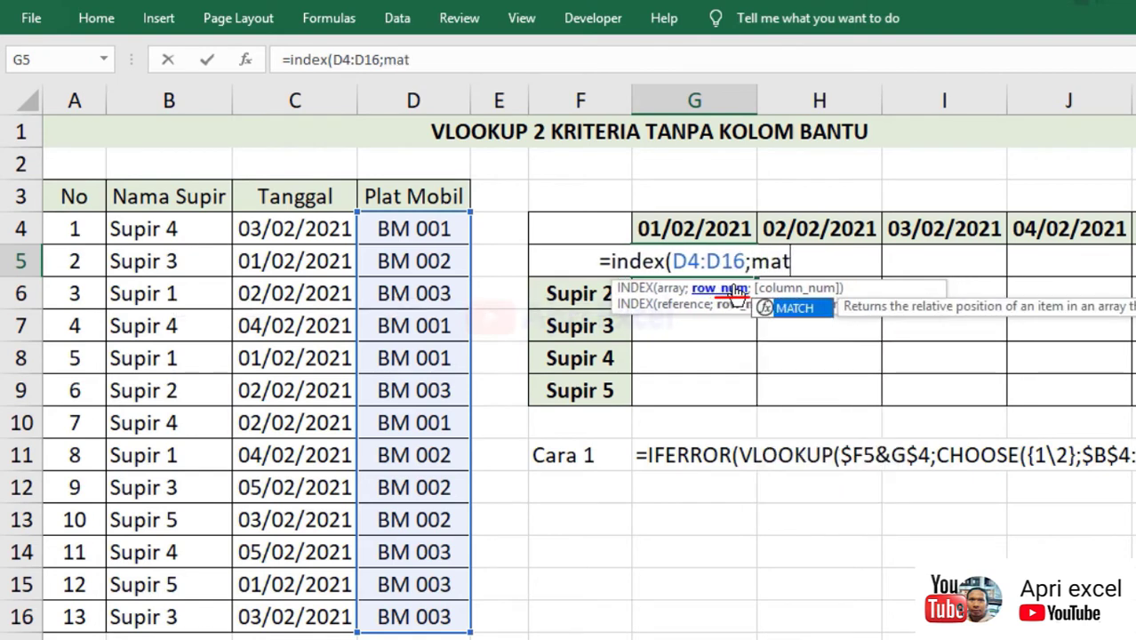
pyautogui.write('ch(')
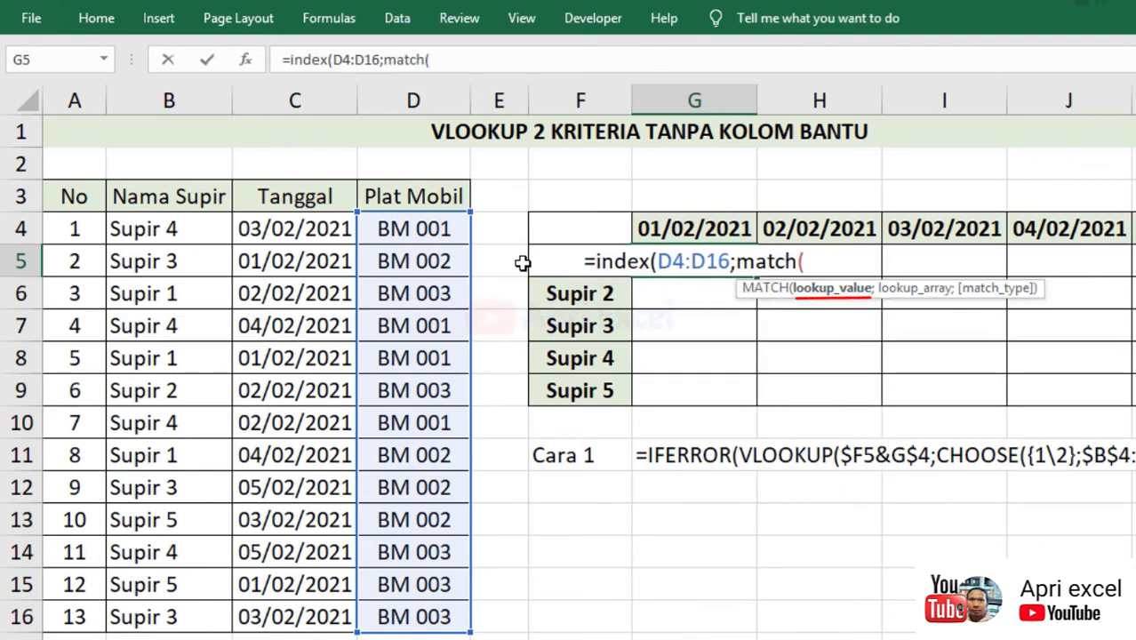
pyautogui.click(521, 262)
pyautogui.press('Right')
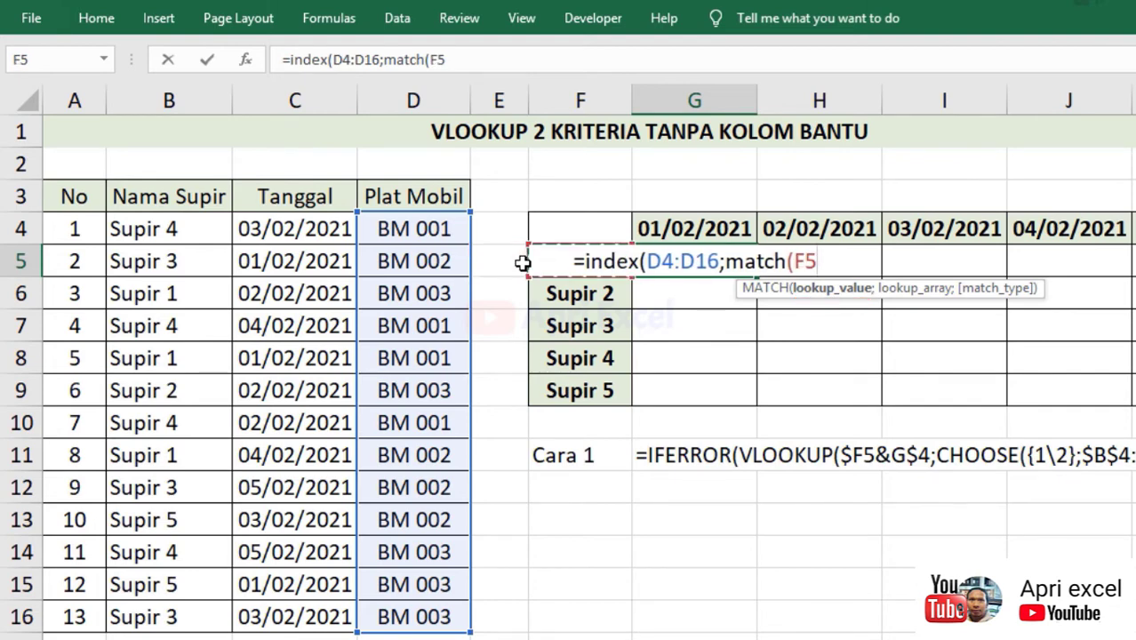
pyautogui.press('F4')
pyautogui.press('F4')
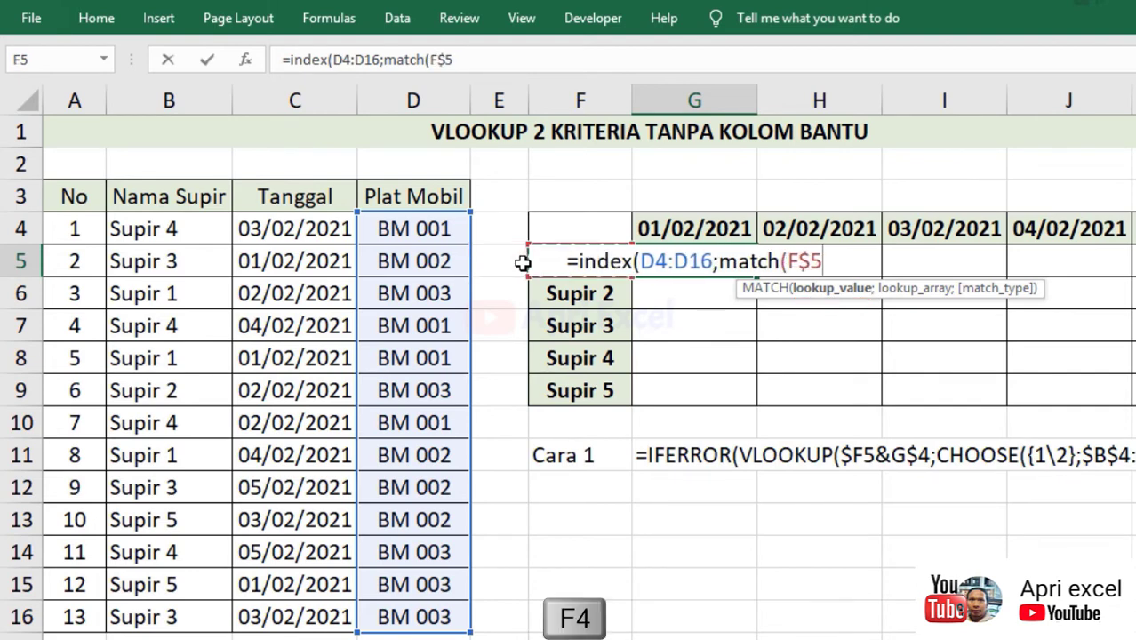
pyautogui.press('F4')
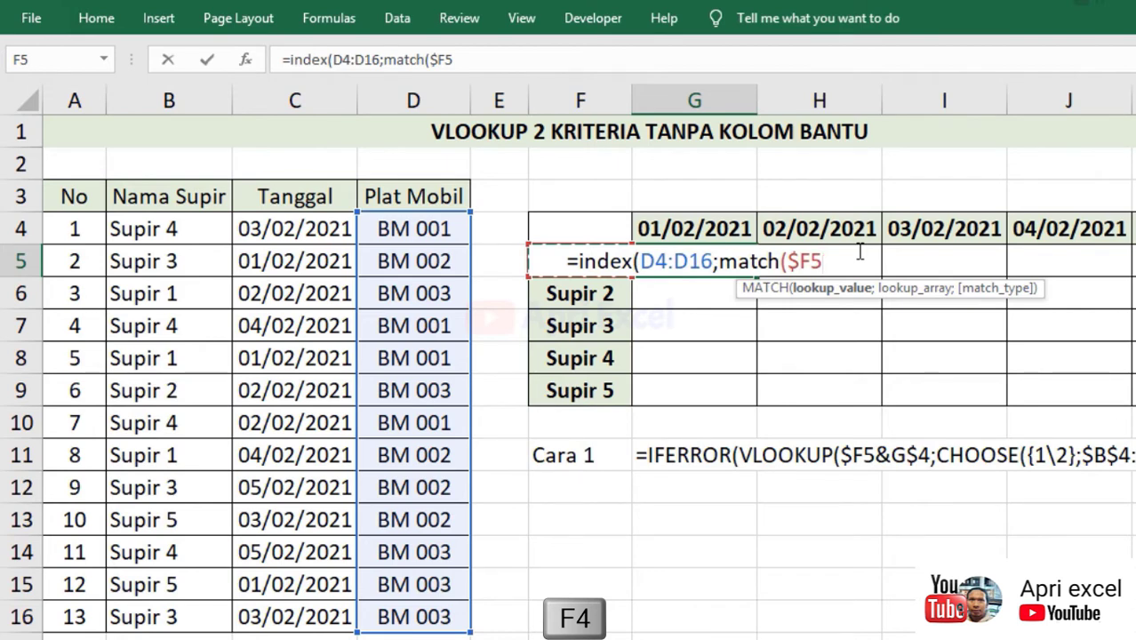
pyautogui.write('&')
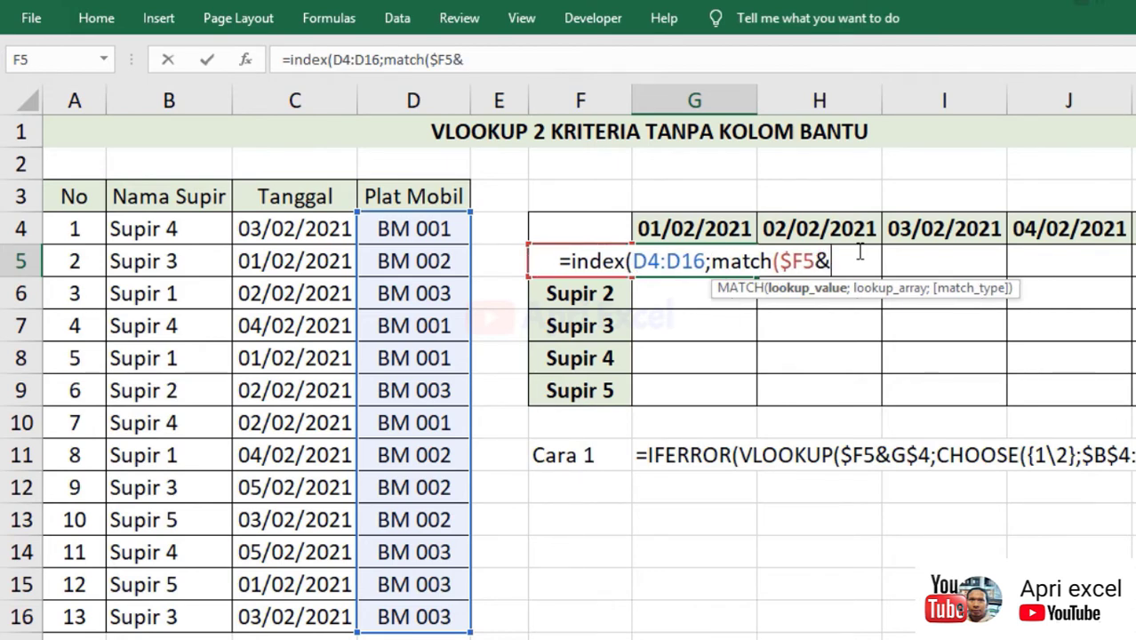
pyautogui.click(705, 228)
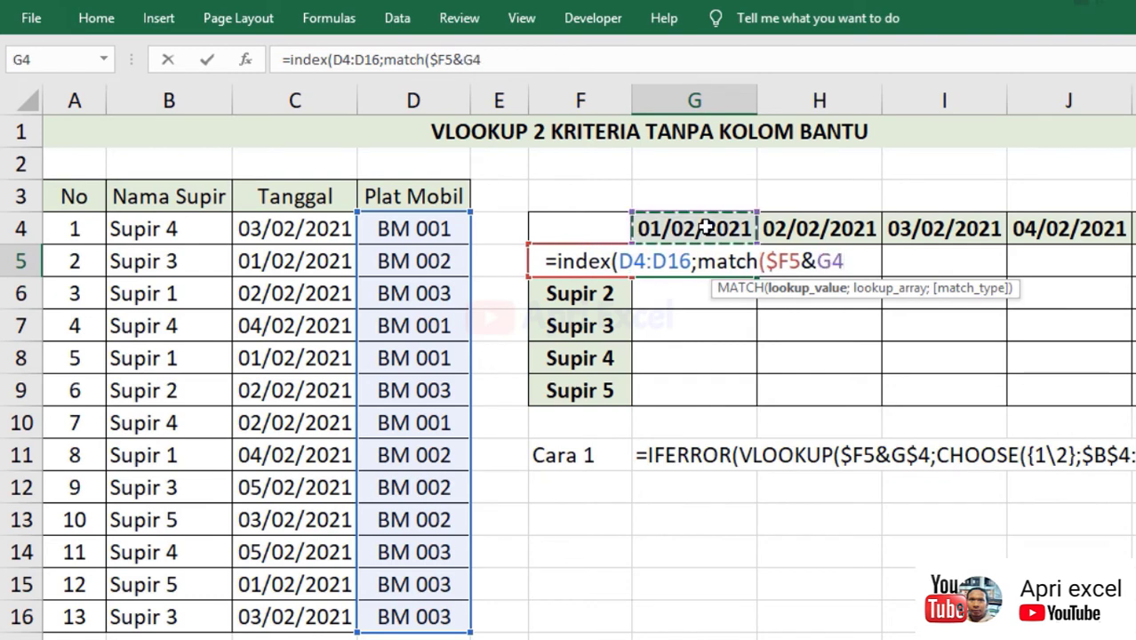
pyautogui.press('F4')
pyautogui.press('F4')
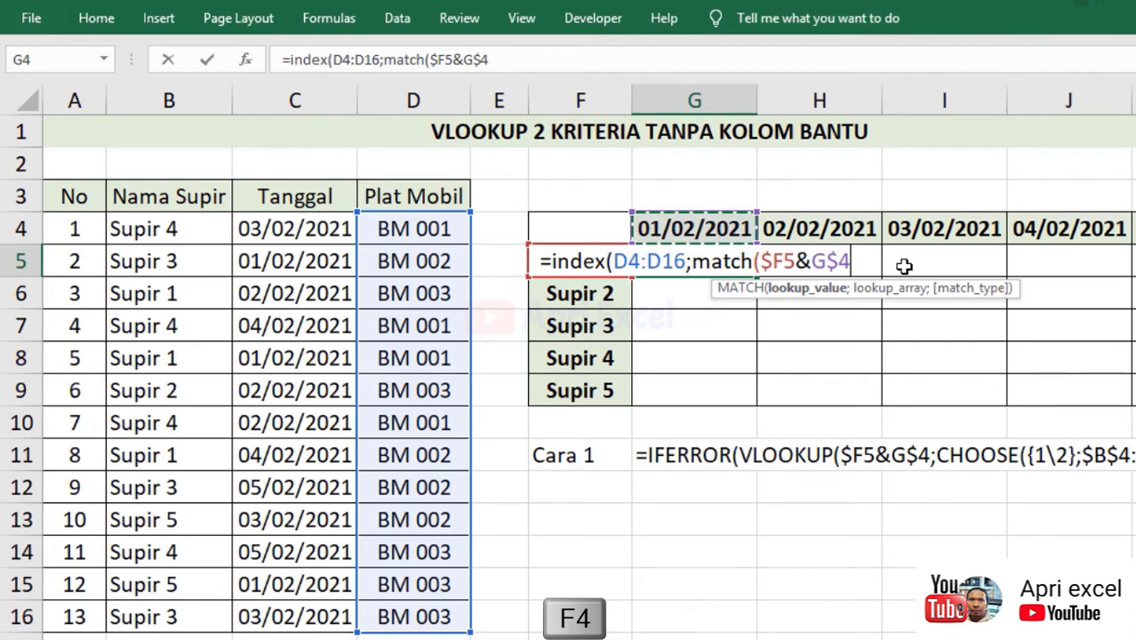
# Step: Match against $B$4:$B$16&$C$4:$C$16 with 0, lock $D$4:$D$16, and commit as an array formula
pyautogui.write(';')
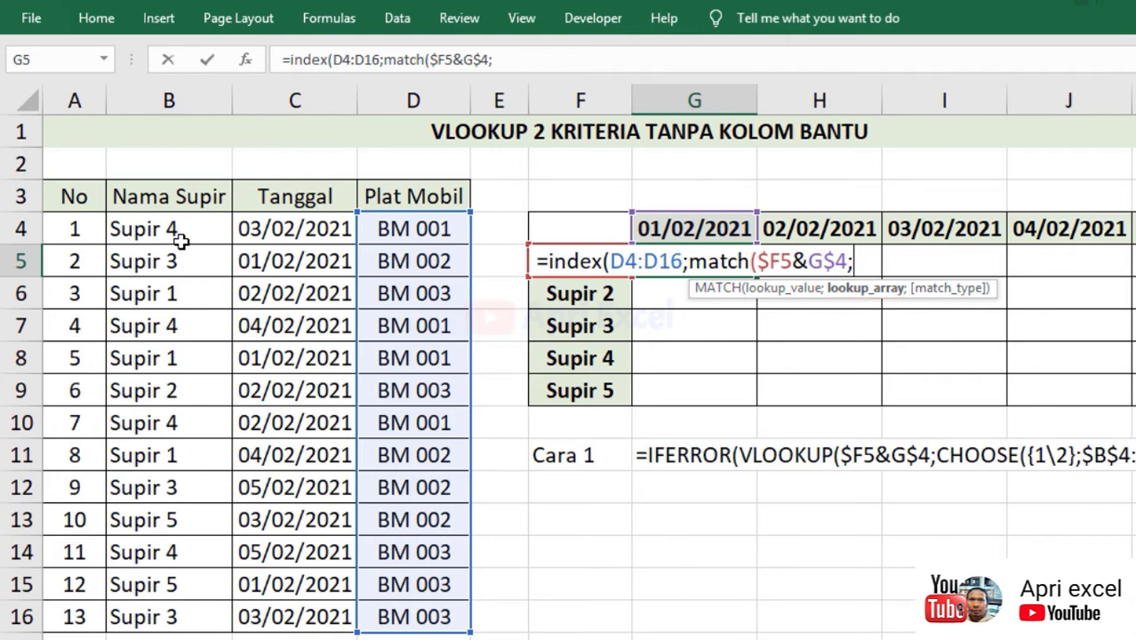
pyautogui.moveTo(180, 228); pyautogui.dragTo(194, 613)
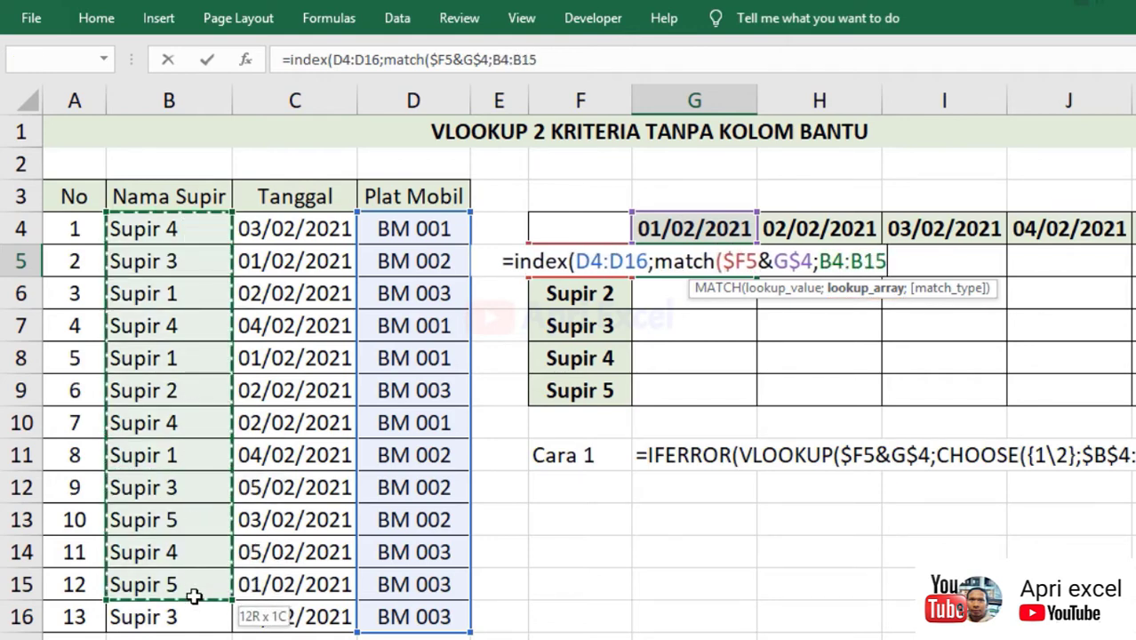
pyautogui.press('F4')
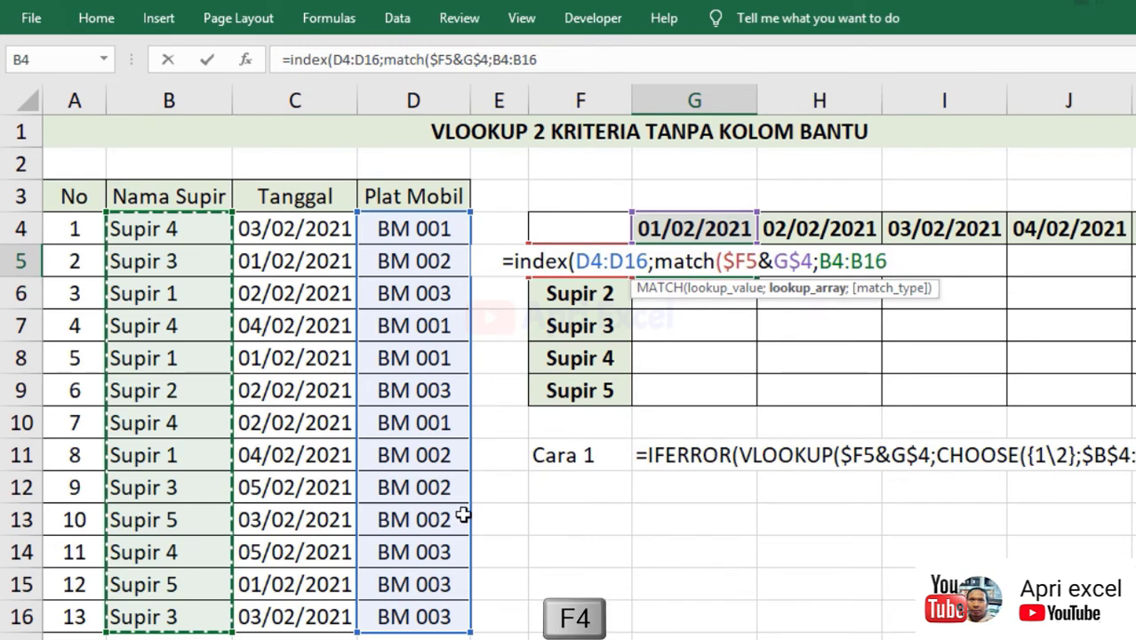
pyautogui.press('F4')
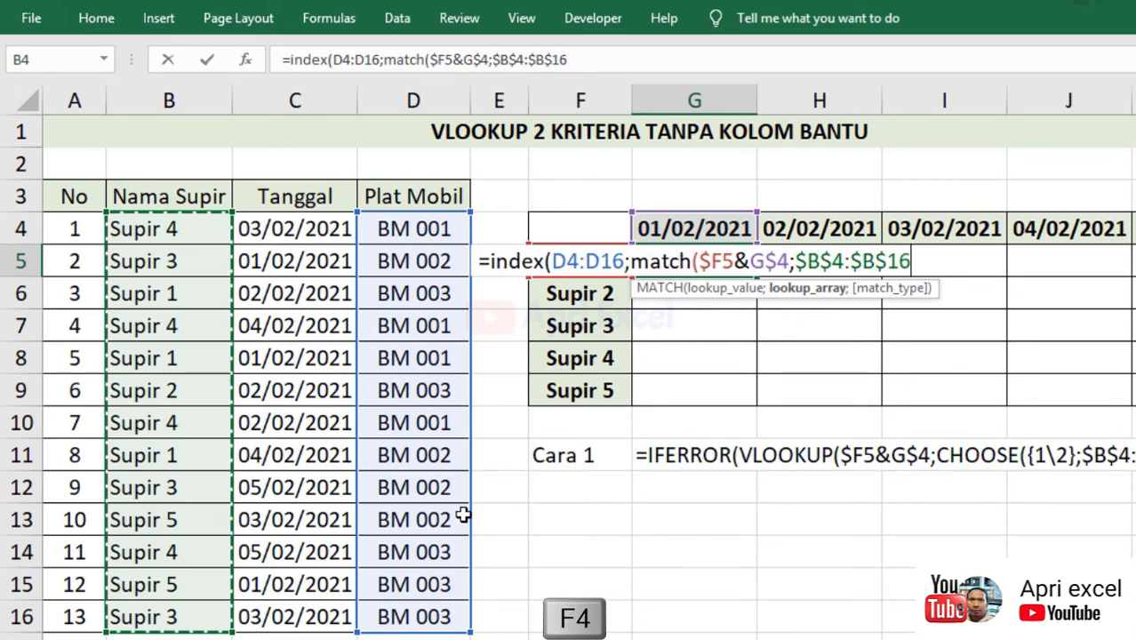
pyautogui.write('&')
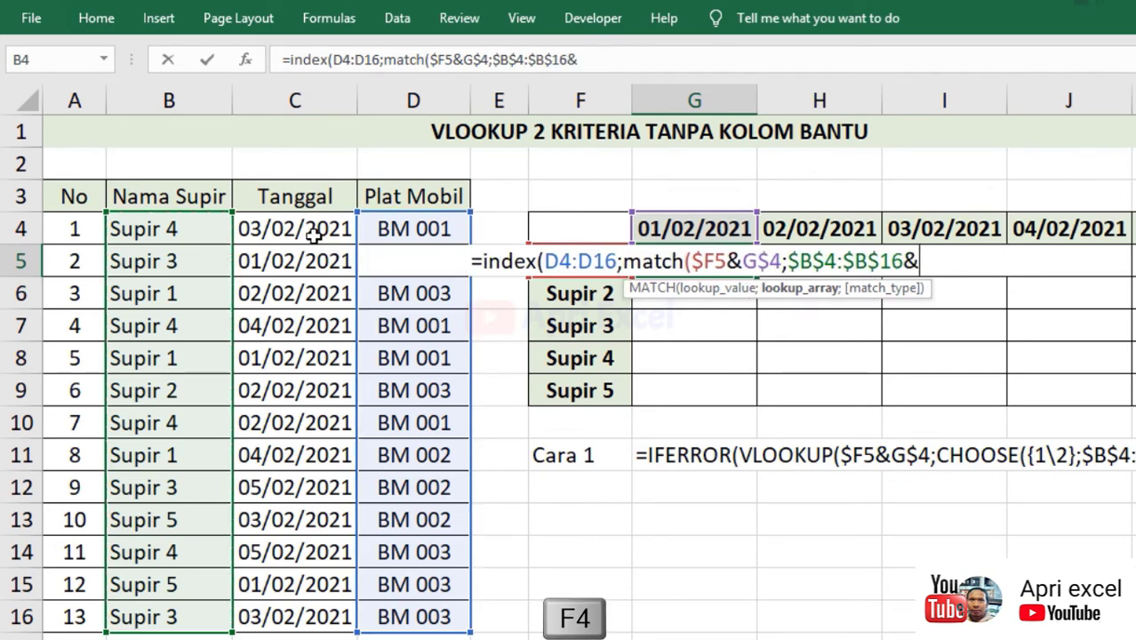
pyautogui.moveTo(313, 232); pyautogui.dragTo(315, 615)
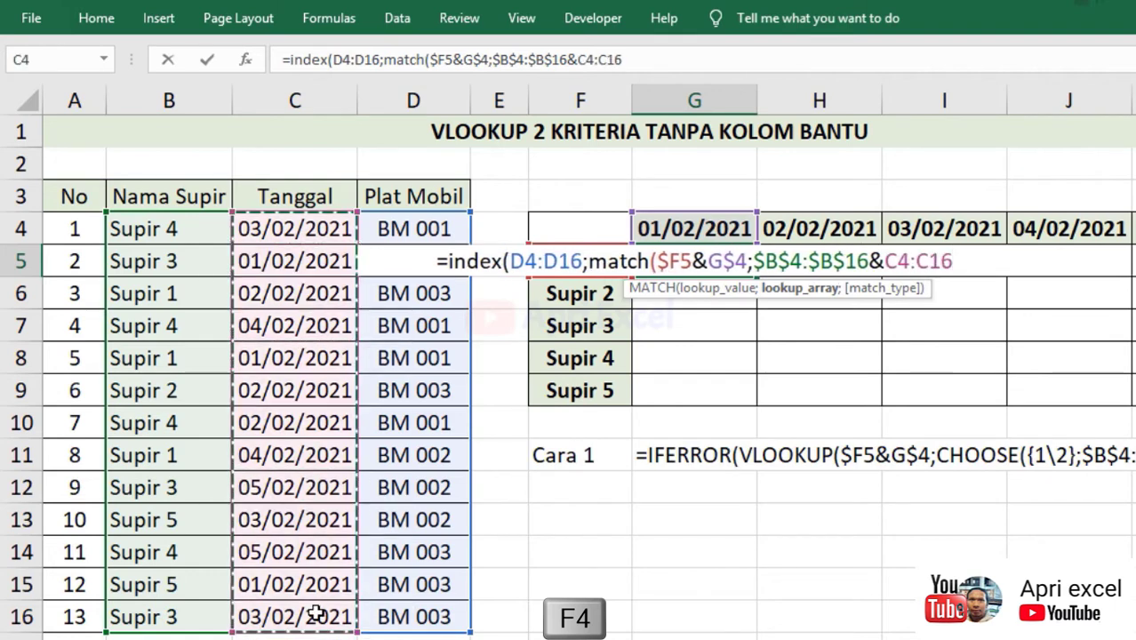
pyautogui.press('F4')
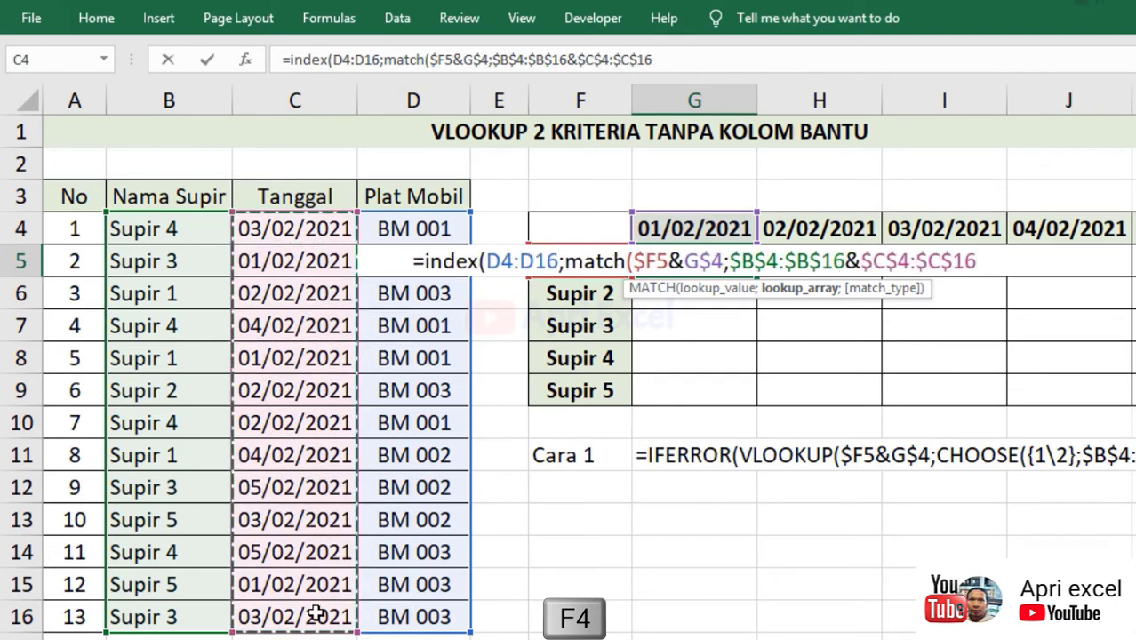
pyautogui.write(';')
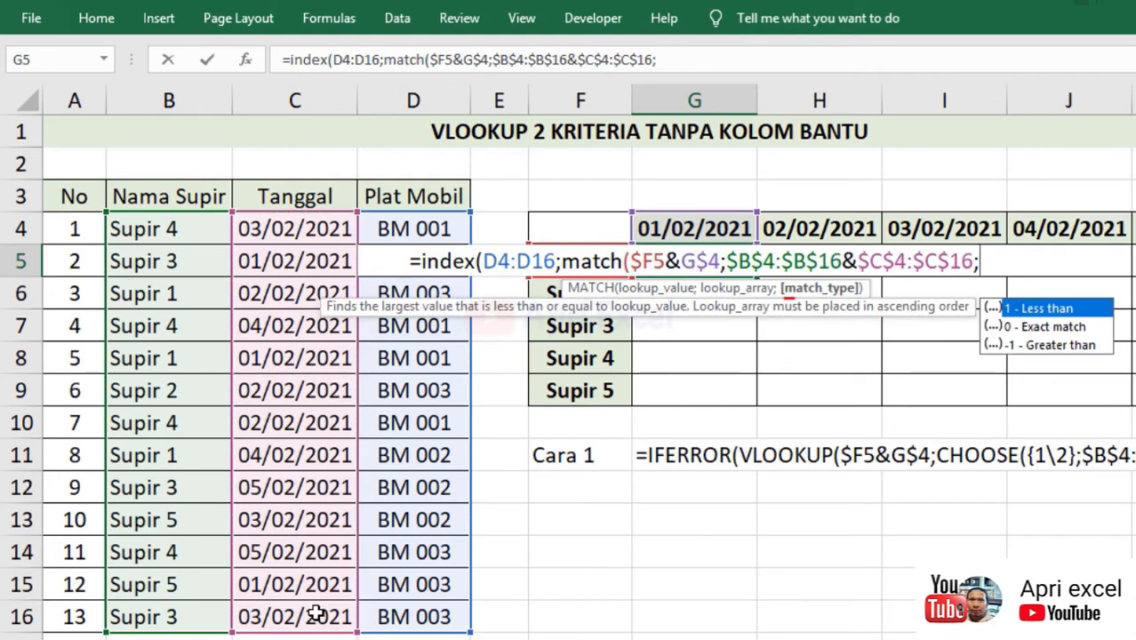
pyautogui.write('0')
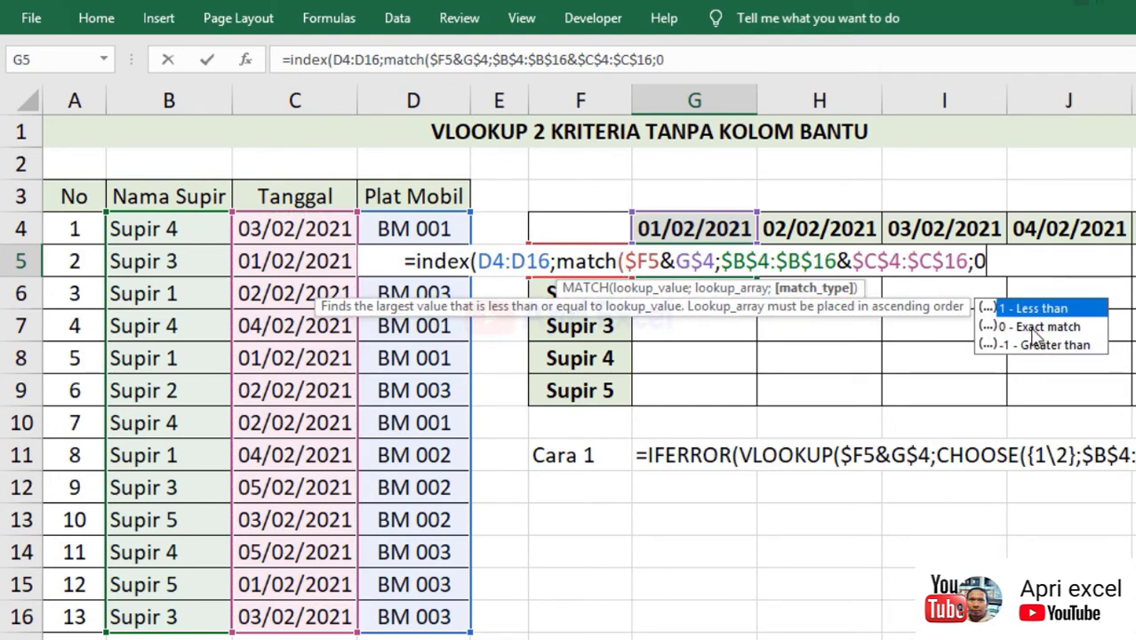
pyautogui.write(')')
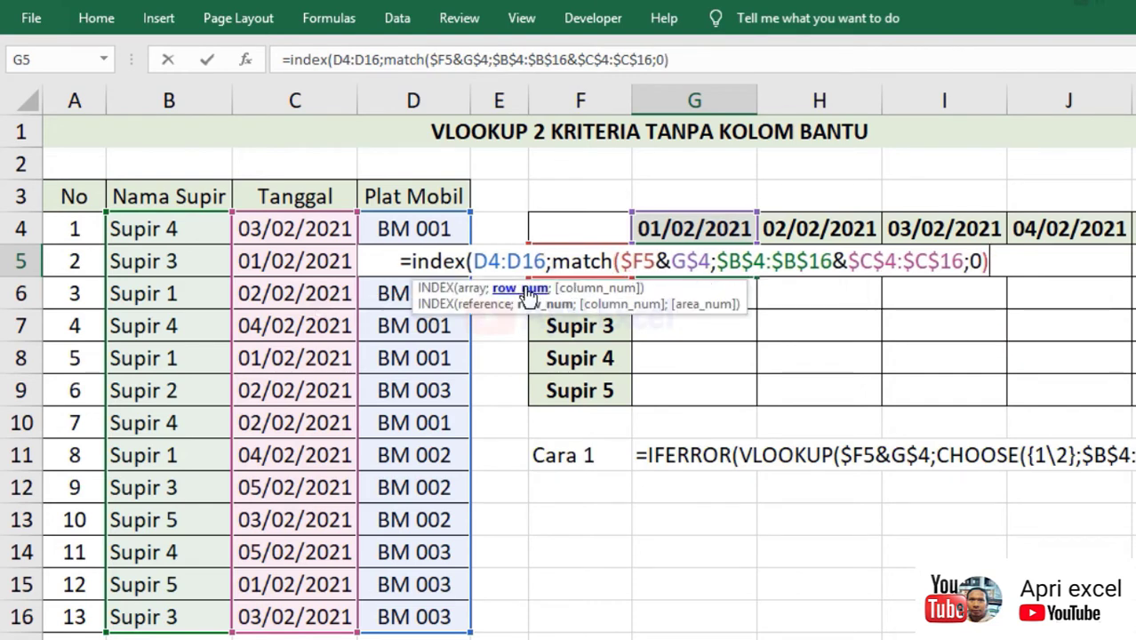
pyautogui.write(')')
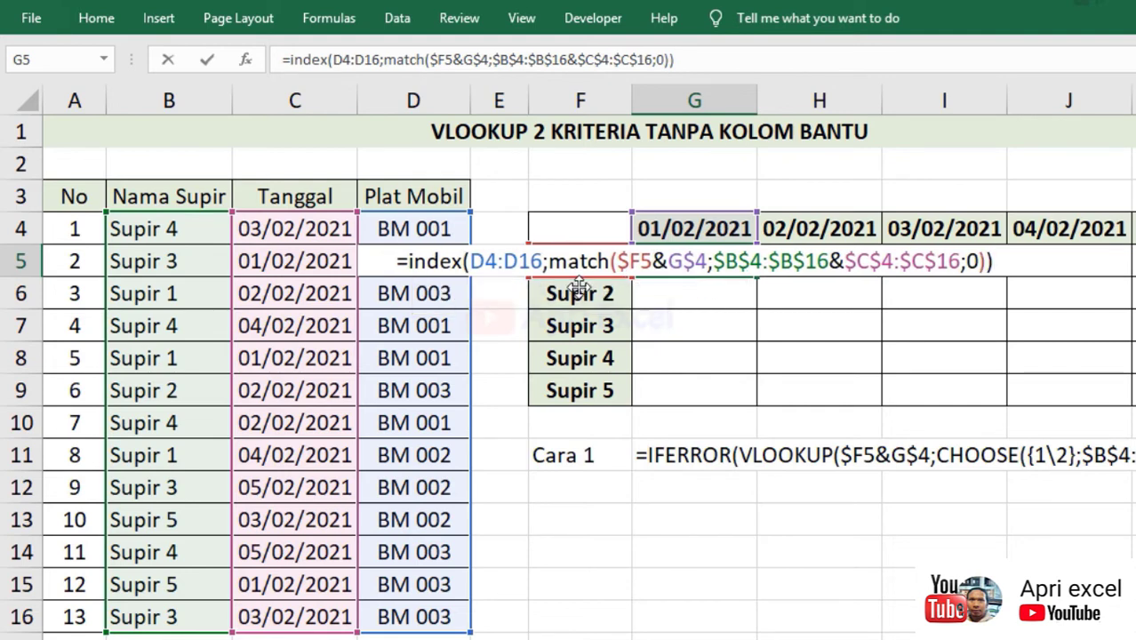
pyautogui.click(507, 260)
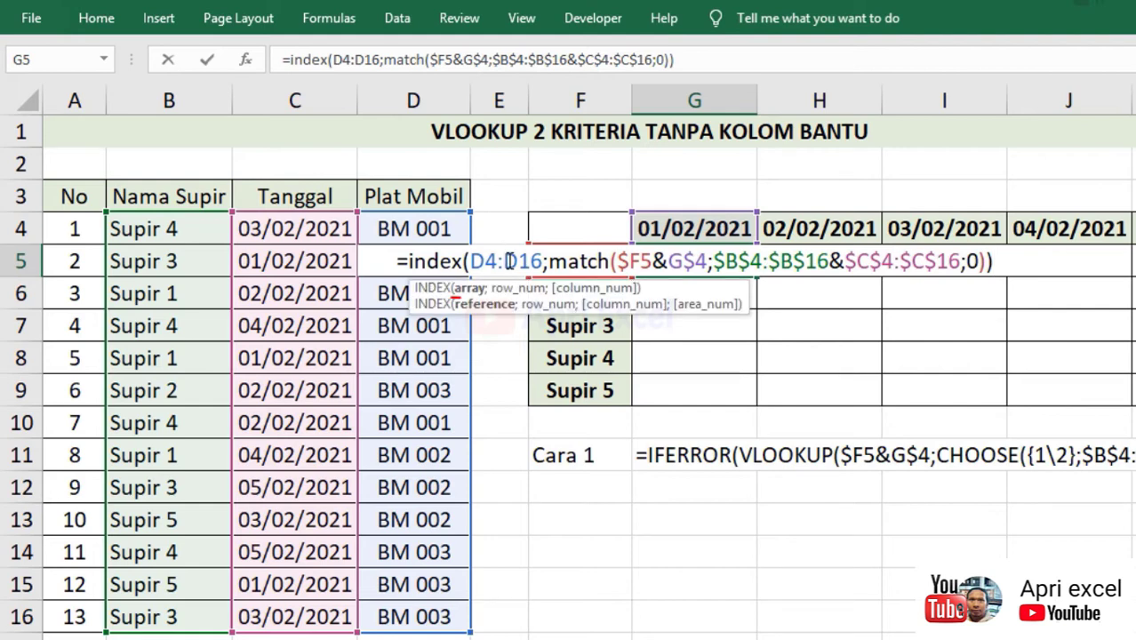
pyautogui.press('F4')
pyautogui.click(480, 260)
pyautogui.press('F4')
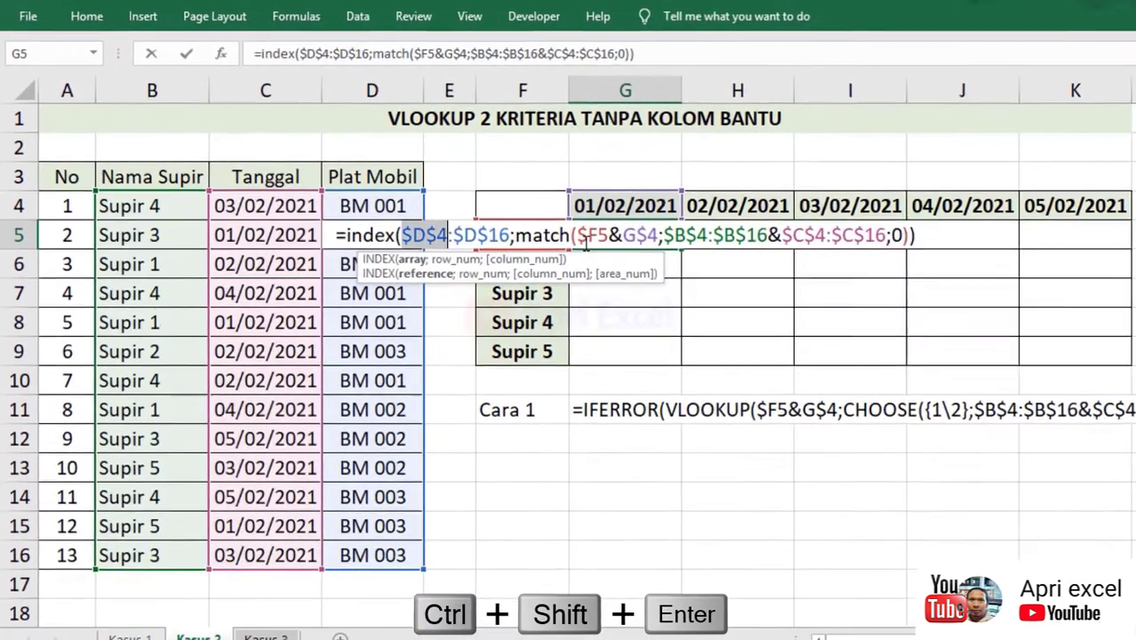
pyautogui.hotkey('ctrl', 'shift', 'Return')
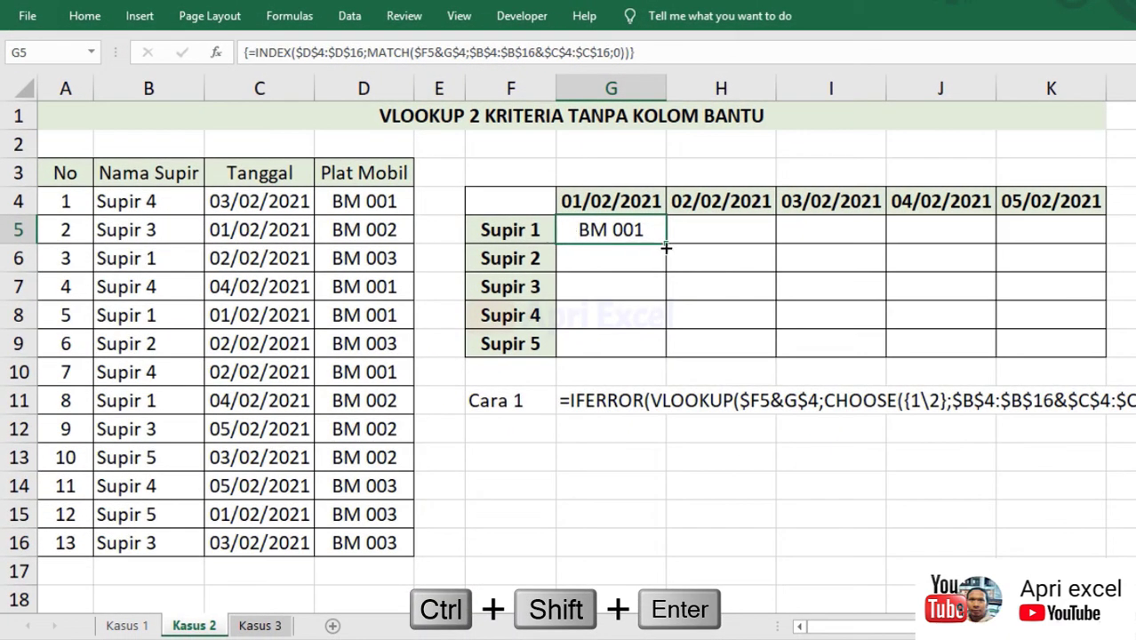
# Step: Fill the INDEX/MATCH formula over G5:K9, wrap it in IFERROR(...;"") as an array formula, and refill
pyautogui.moveTo(668, 248)
pyautogui.mouseDown()
pyautogui.moveTo(1099, 247)
pyautogui.moveTo(1108, 356)
pyautogui.mouseUp()
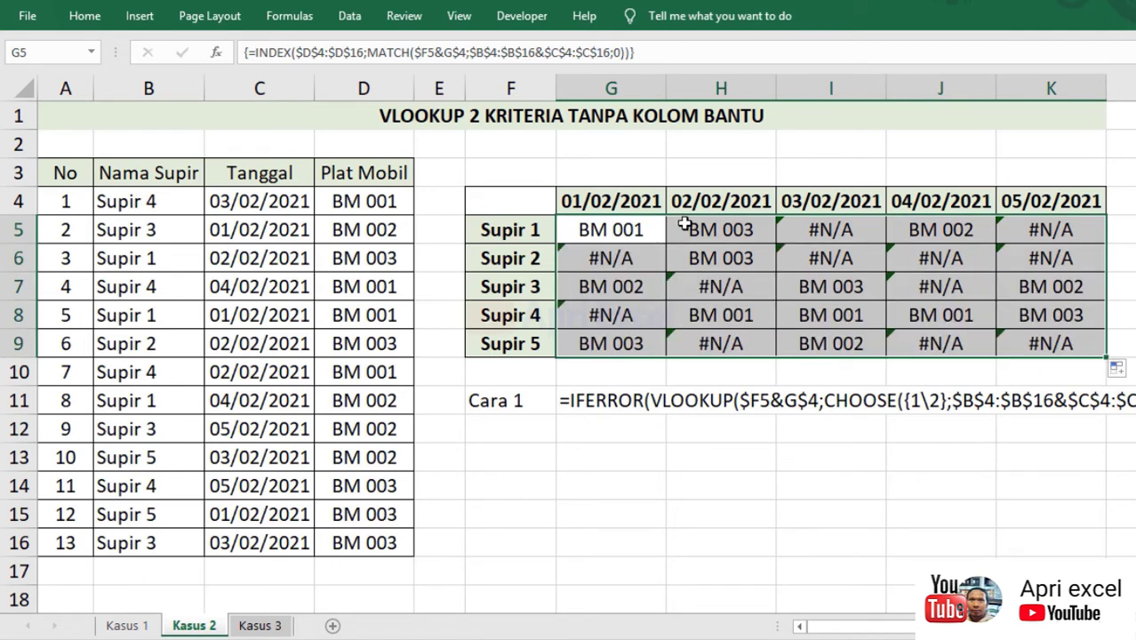
pyautogui.click(622, 224)
pyautogui.press('F2')
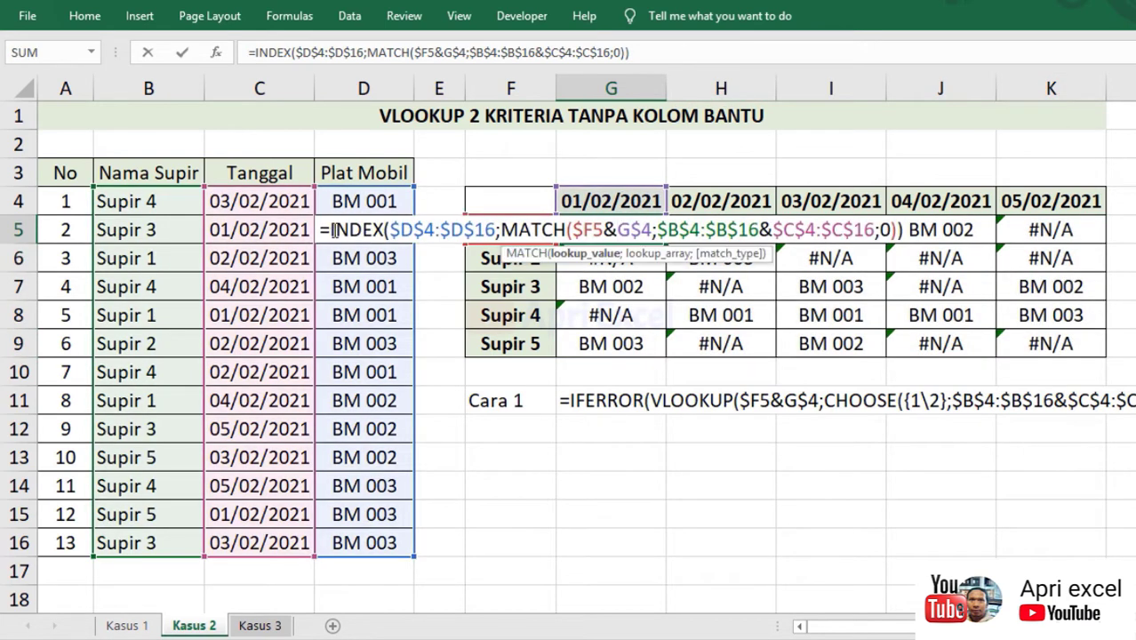
pyautogui.click(330, 230)
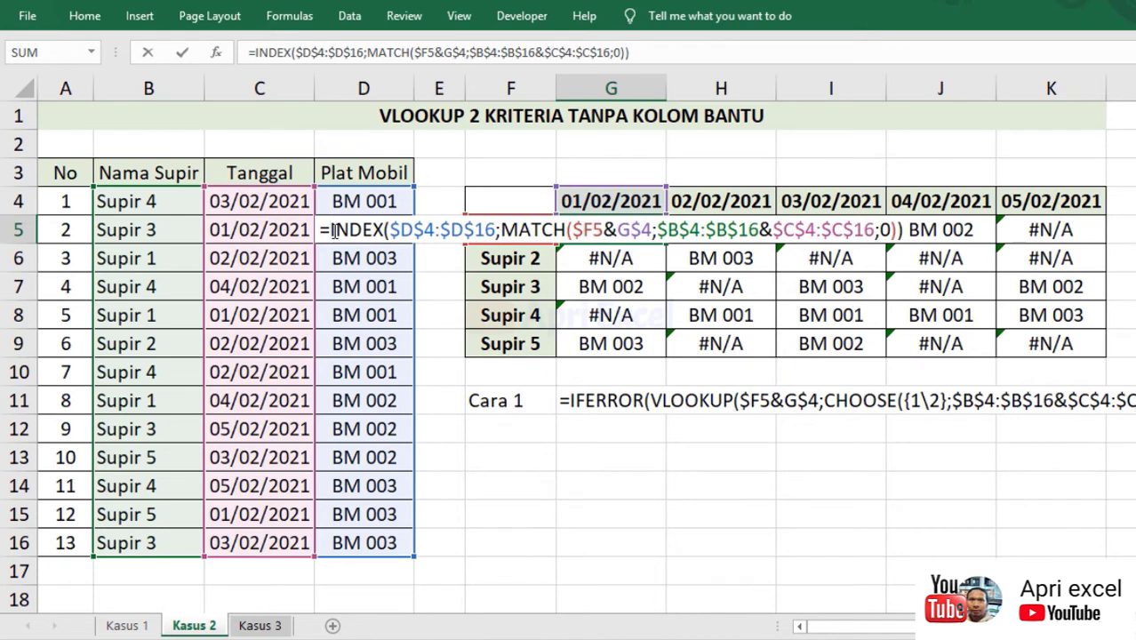
pyautogui.write('iferror')
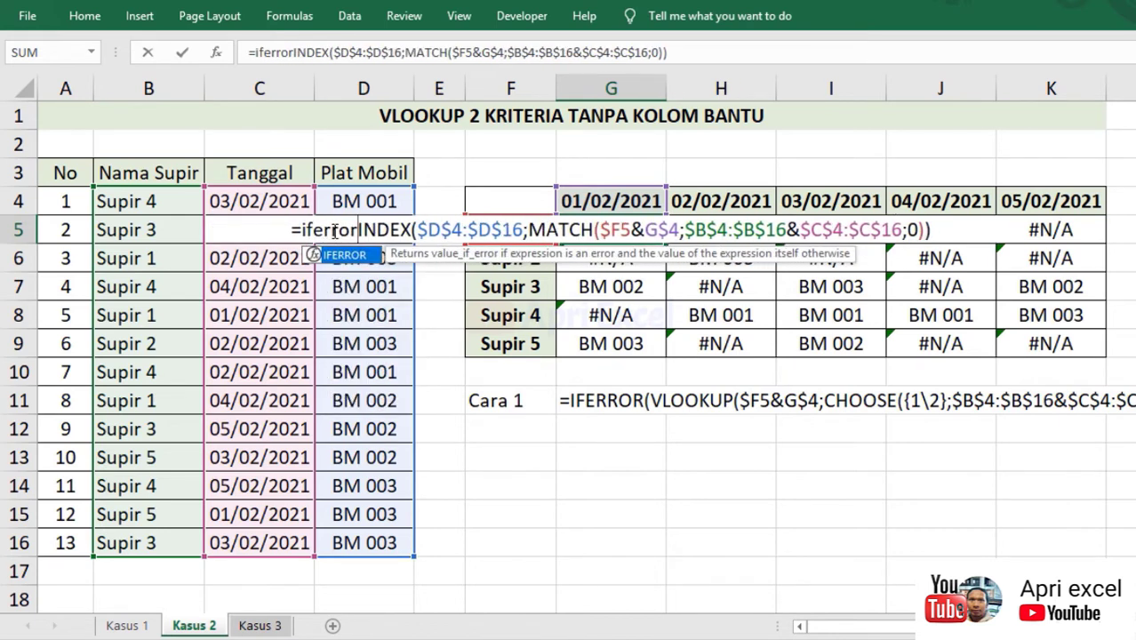
pyautogui.write('(')
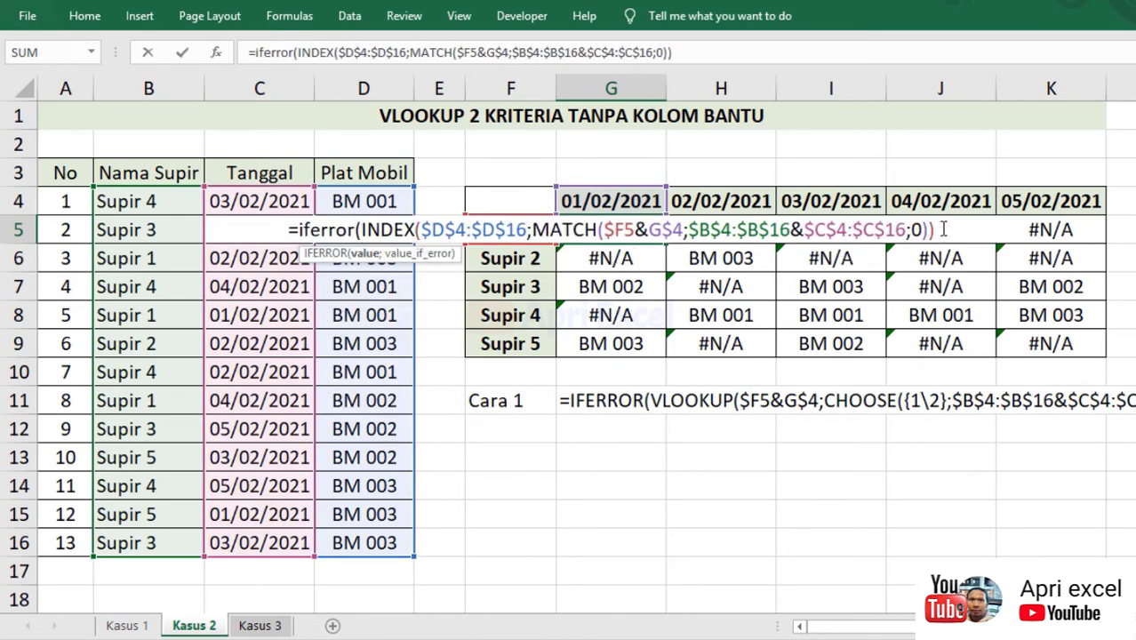
pyautogui.write(';"")')
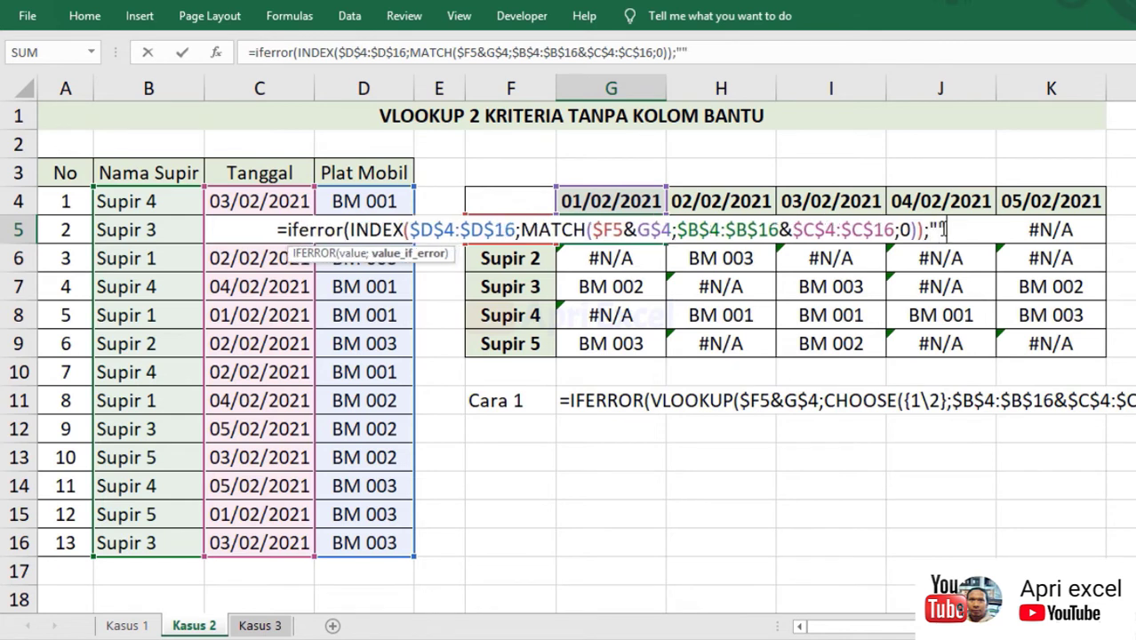
pyautogui.hotkey('ctrl', 'shift', 'Return')
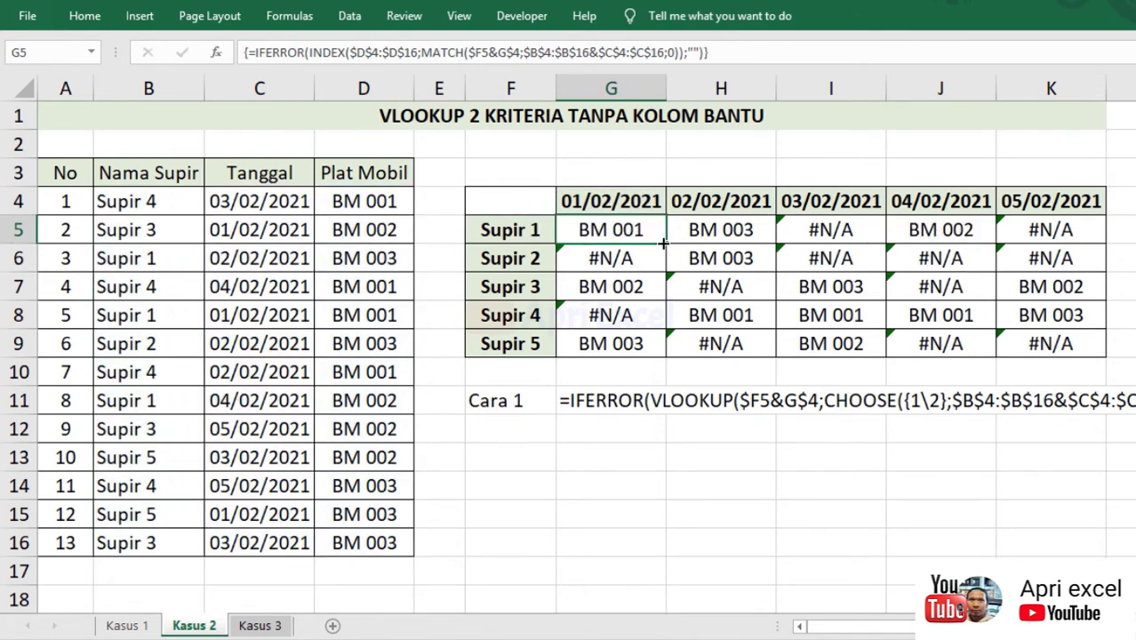
pyautogui.moveTo(663, 242)
pyautogui.mouseDown()
pyautogui.moveTo(1105, 244)
pyautogui.moveTo(1107, 355)
pyautogui.mouseUp()
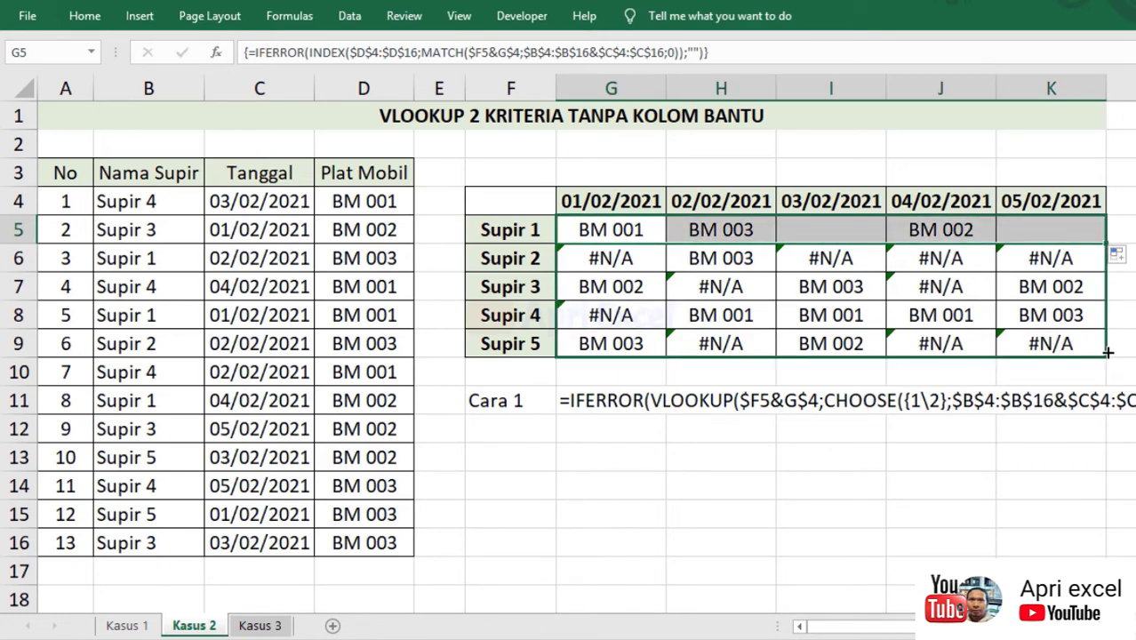
# Step: Label F12 'Cara 2' and paste G5's IFERROR INDEX/MATCH formula text into G12
pyautogui.doubleClick(607, 231)
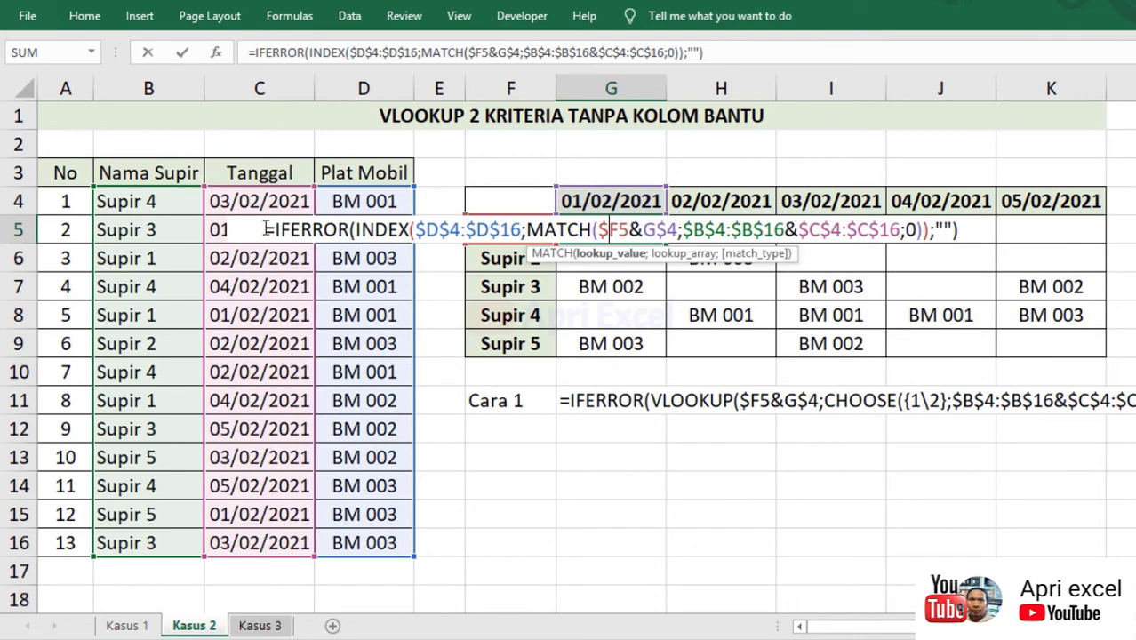
pyautogui.press('Escape')
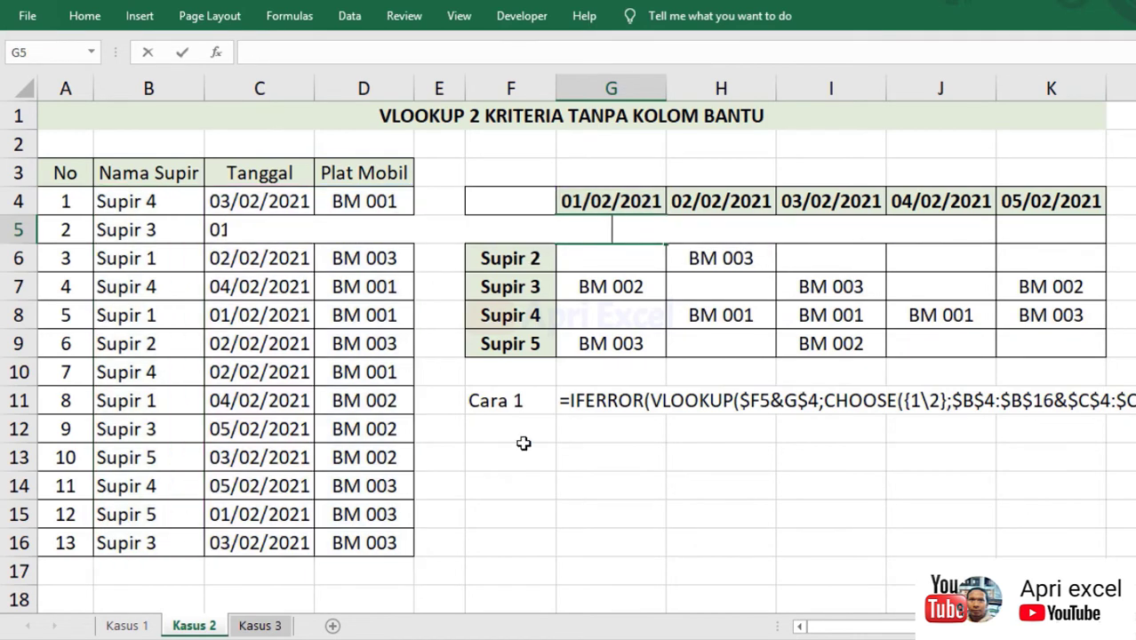
pyautogui.click(524, 433)
pyautogui.write('Cara 2')
pyautogui.press('Tab')
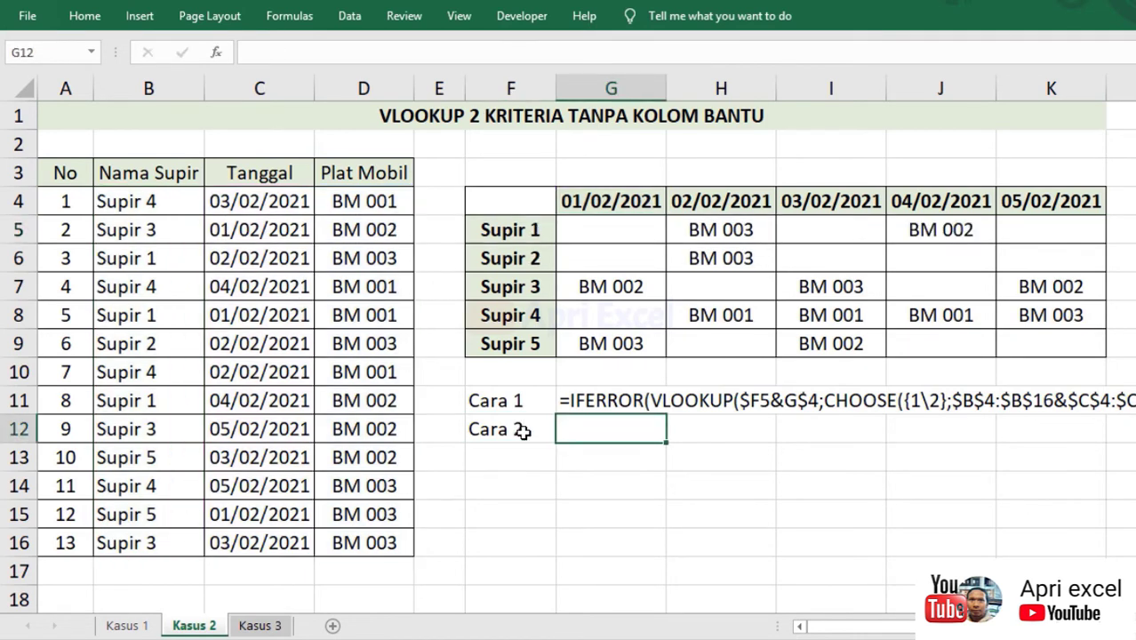
pyautogui.write('\'=IFERROR(INDEX($D$4:$D$16;MATCH($F5&G$4;$B$4:$B$16&$C$4:$C$16;0));"")')
pyautogui.press('Return')
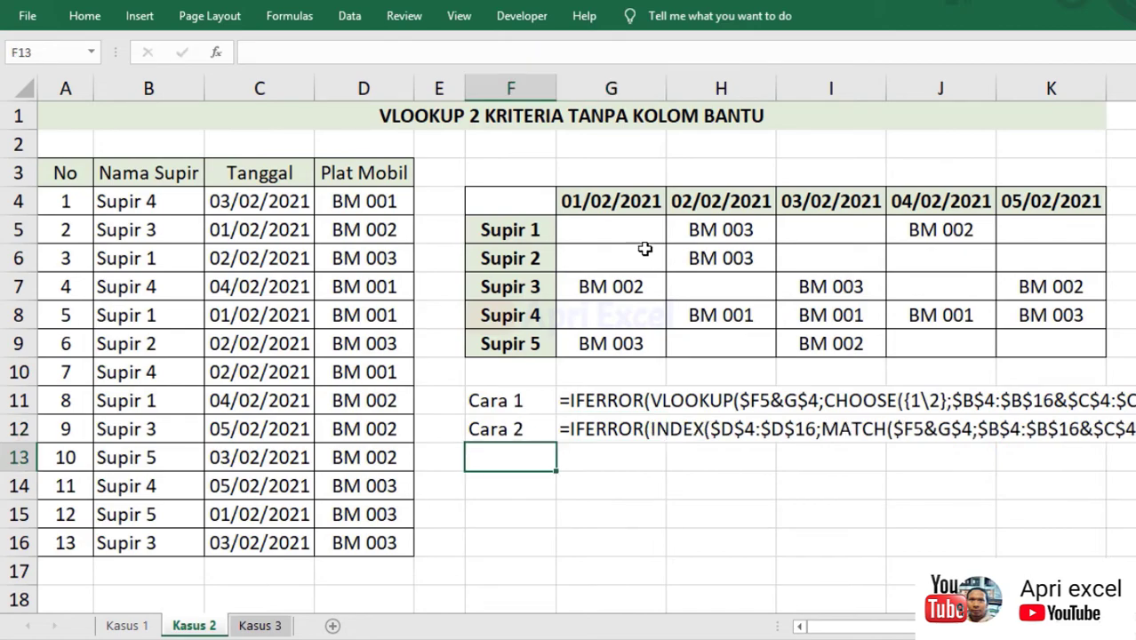
# Step: Select the results grid G5:K9 and delete its contents
pyautogui.moveTo(640, 233); pyautogui.dragTo(862, 265)
pyautogui.moveTo(925, 283); pyautogui.dragTo(1017, 338)
pyautogui.press('Delete')
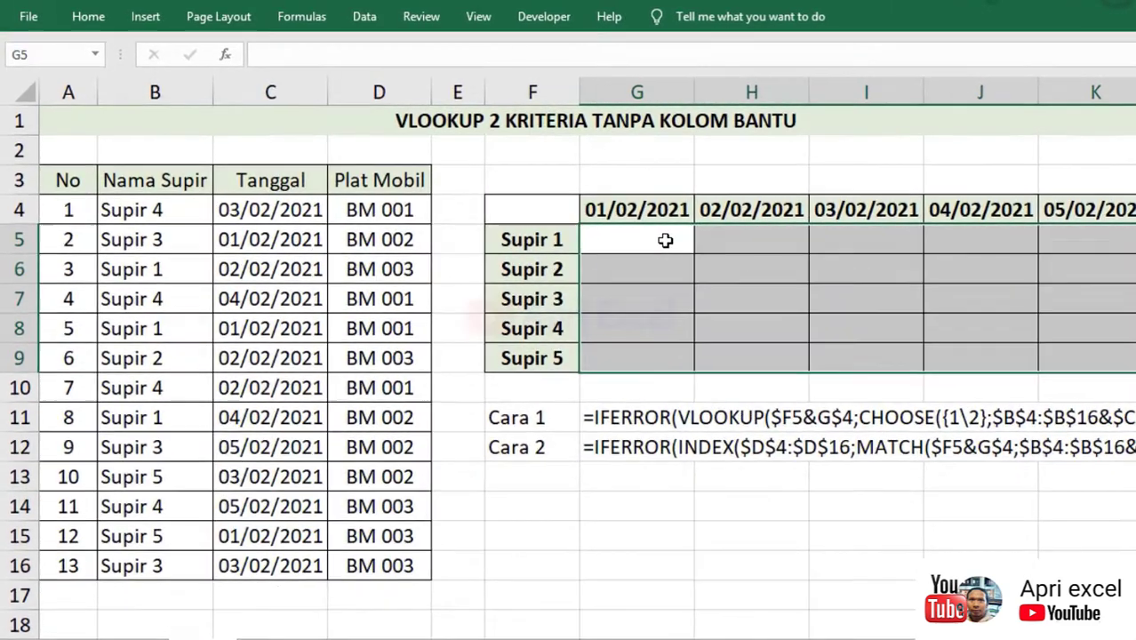
# Step: Build the test ($F5=$B$4:$B$16)*(G$4=$C$4:$C$16) in G5
pyautogui.click(644, 230)
pyautogui.write('=')
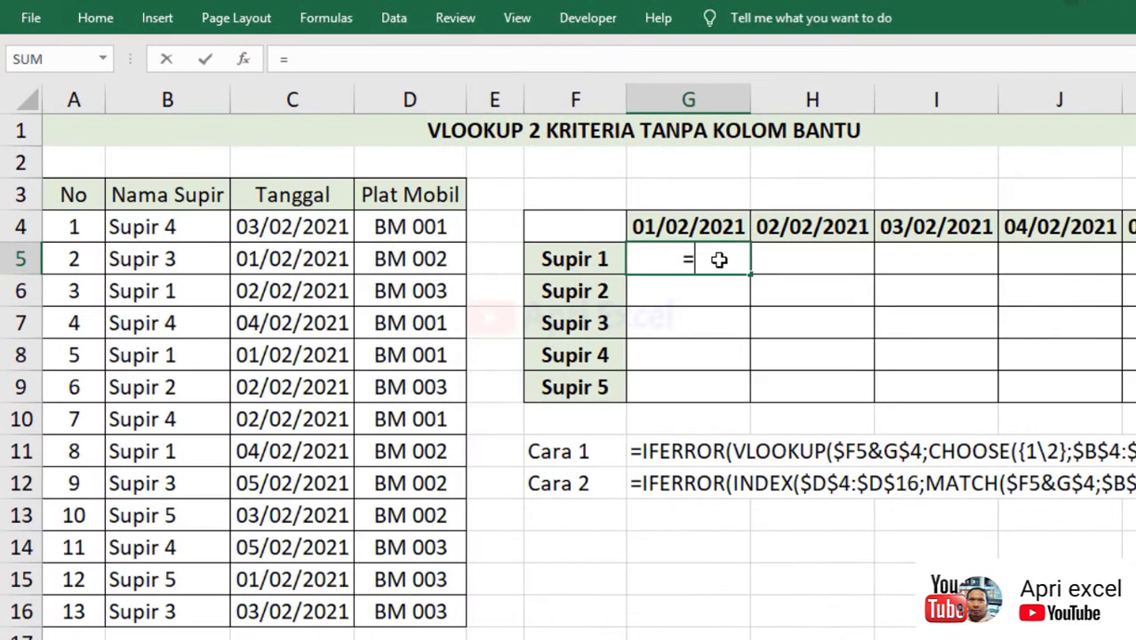
pyautogui.click(588, 258)
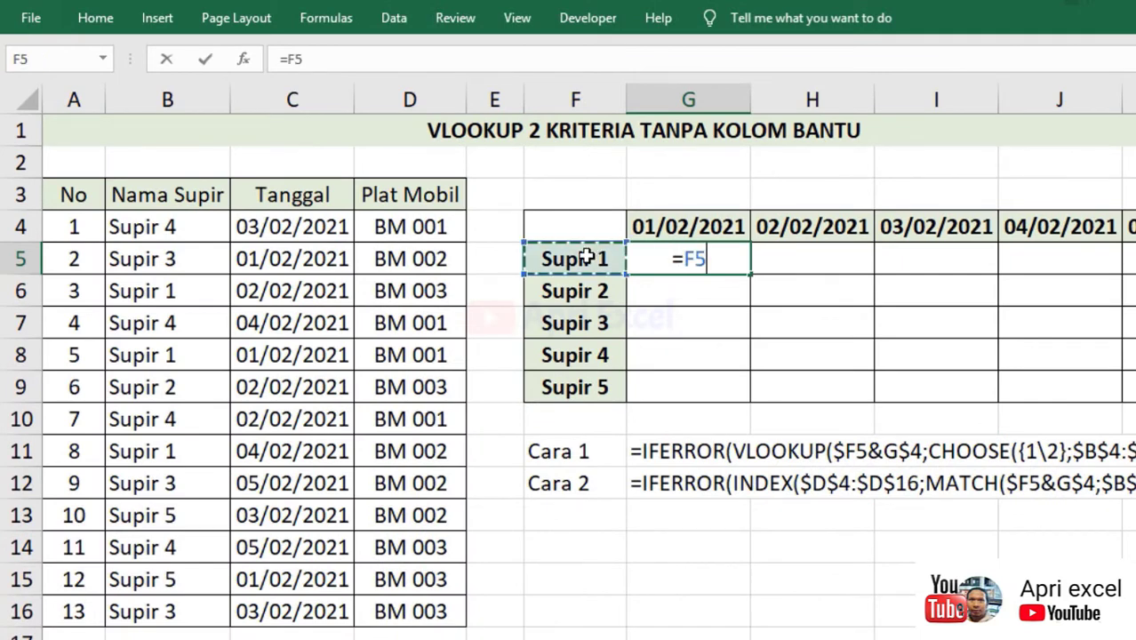
pyautogui.press('F4')
pyautogui.press('F4')
pyautogui.press('F4')
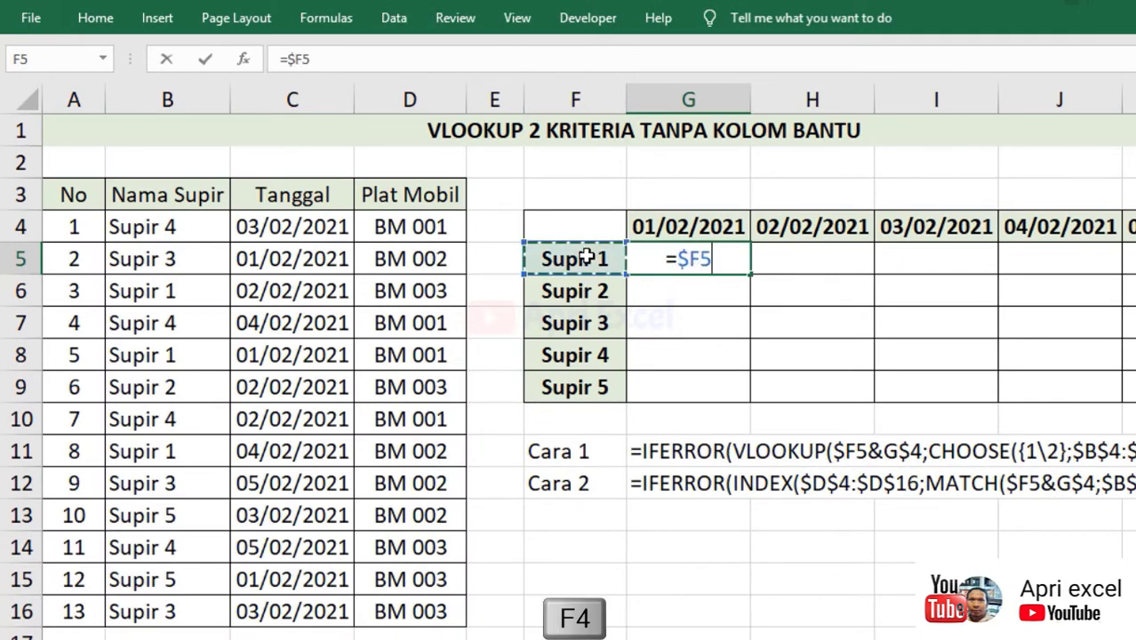
pyautogui.click(680, 259)
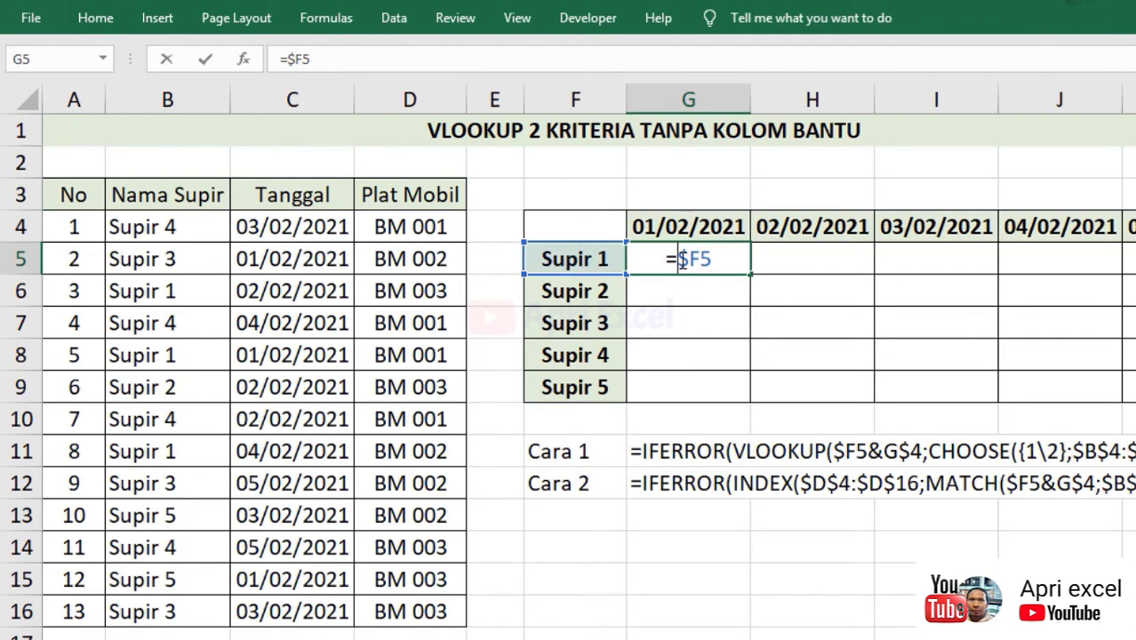
pyautogui.write('($F5')
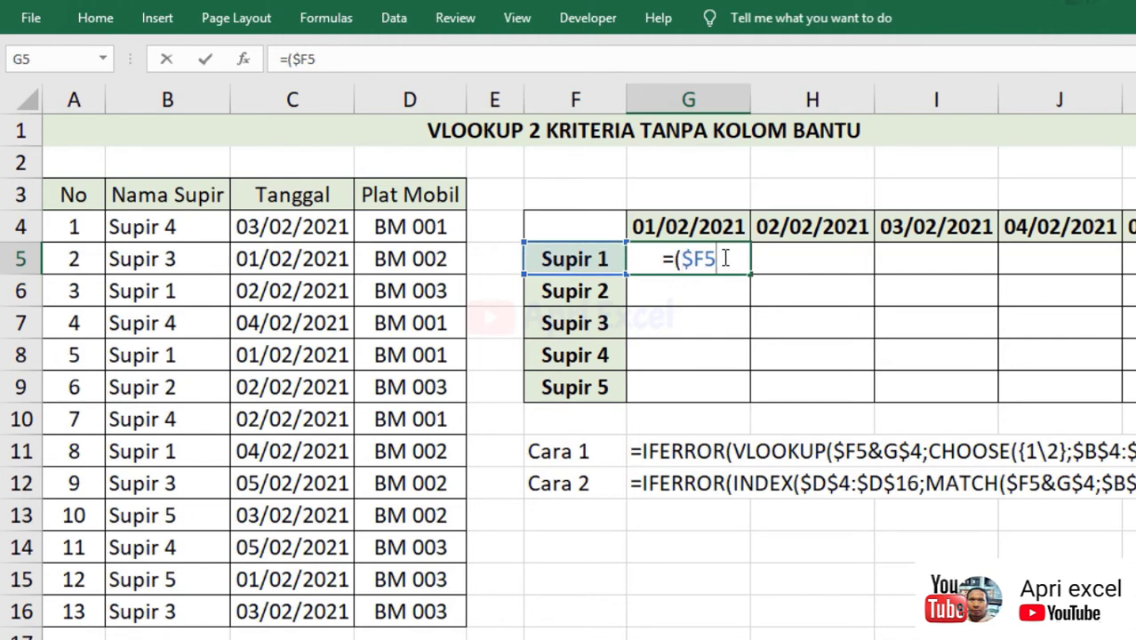
pyautogui.write('=')
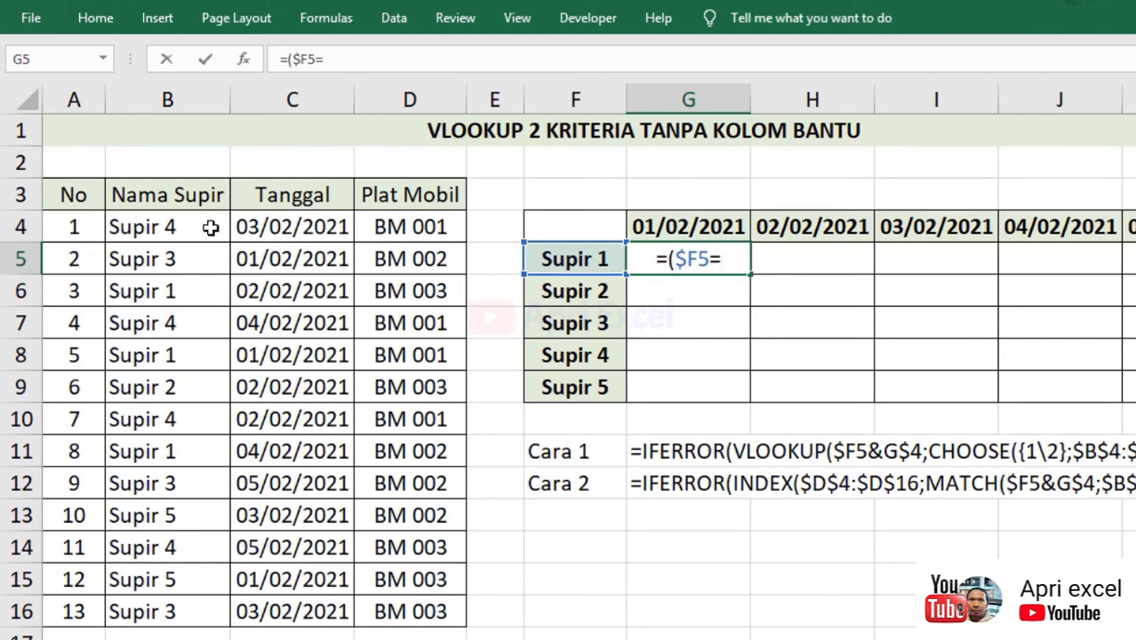
pyautogui.moveTo(211, 228); pyautogui.dragTo(221, 608)
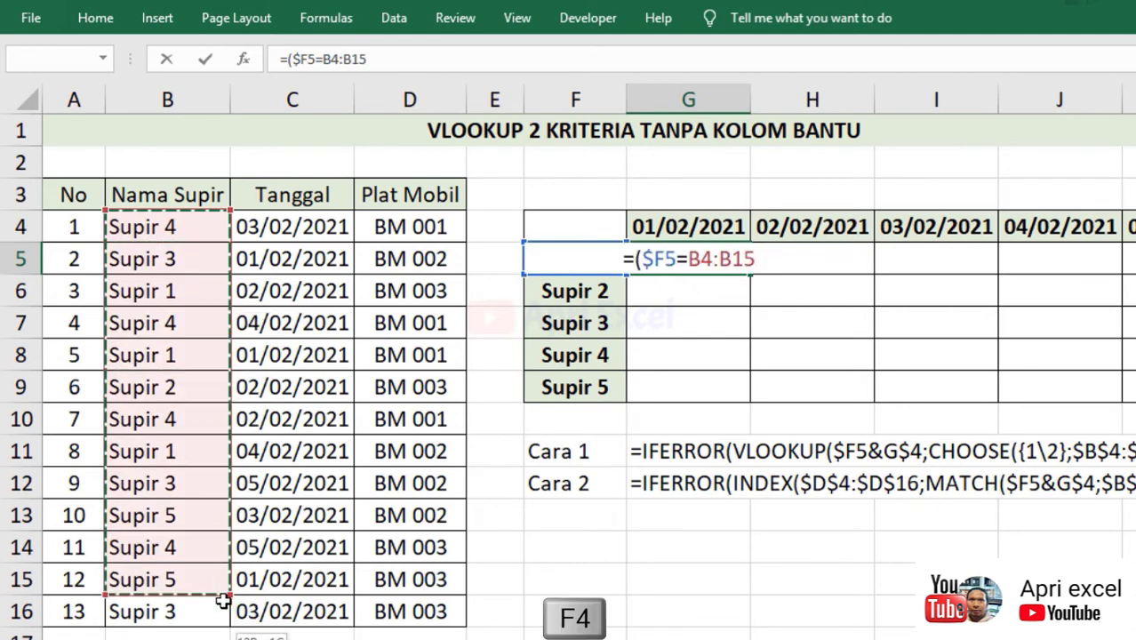
pyautogui.press('F4')
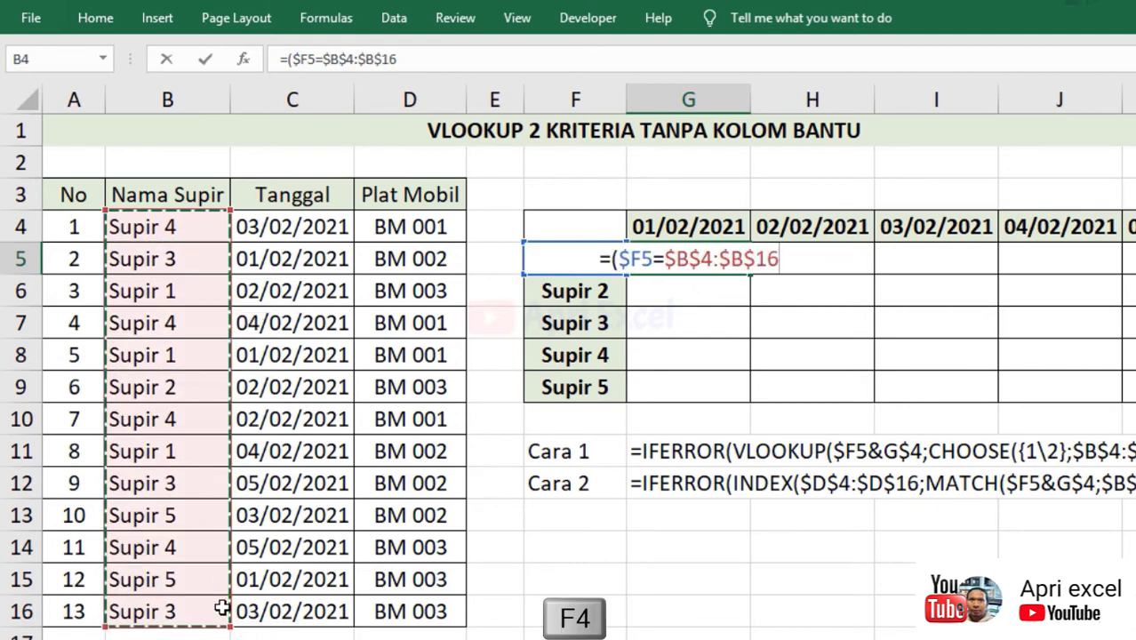
pyautogui.write(')')
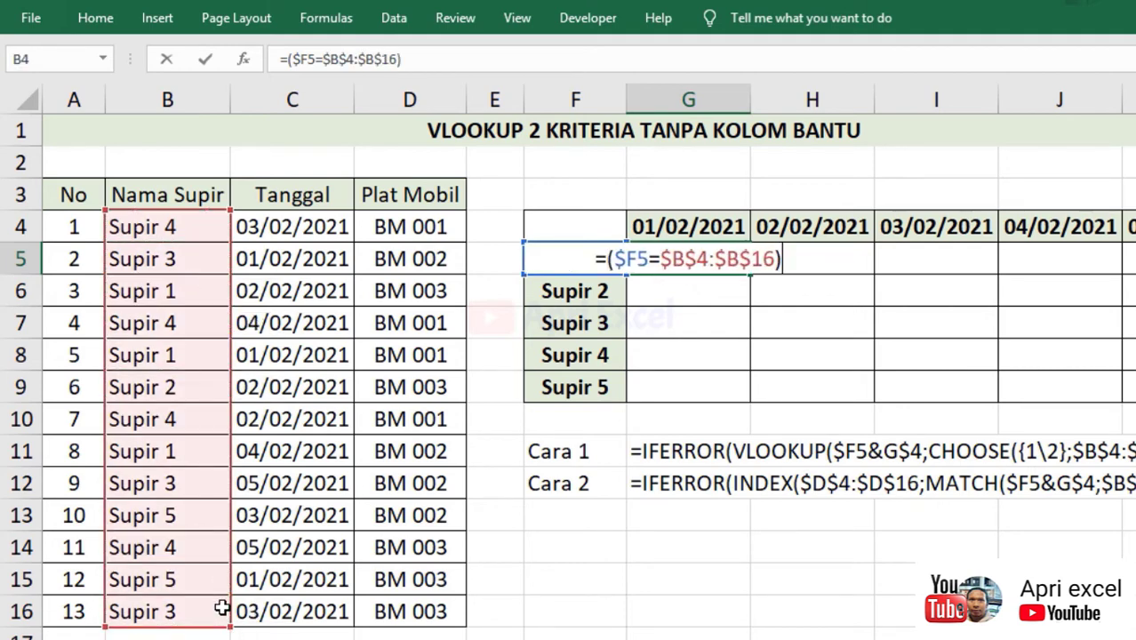
pyautogui.write('*(')
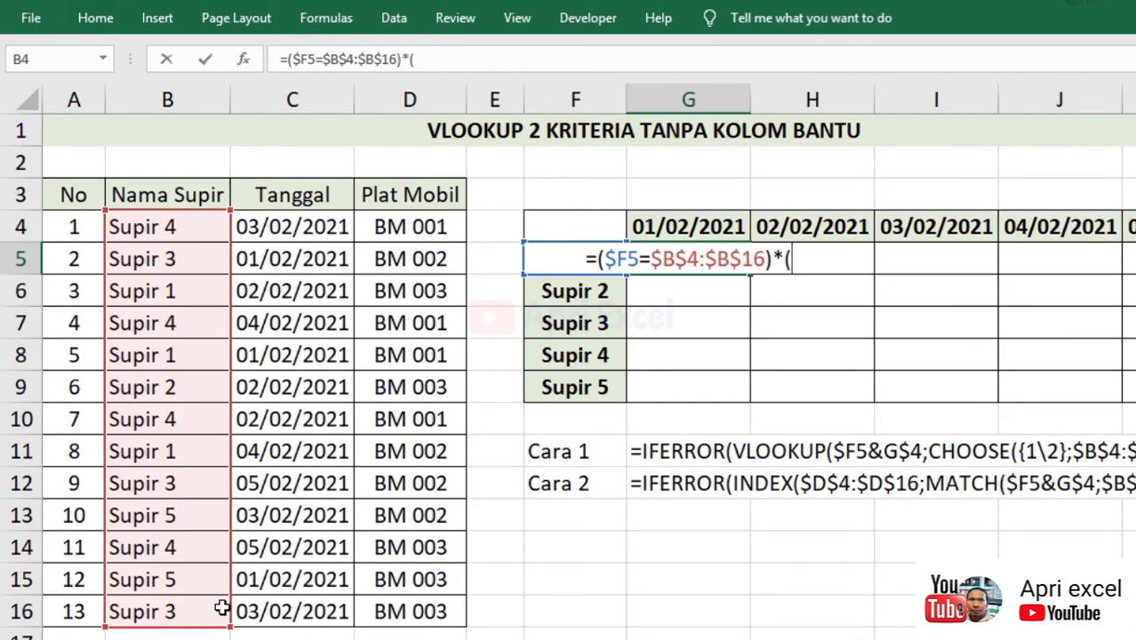
pyautogui.click(701, 228)
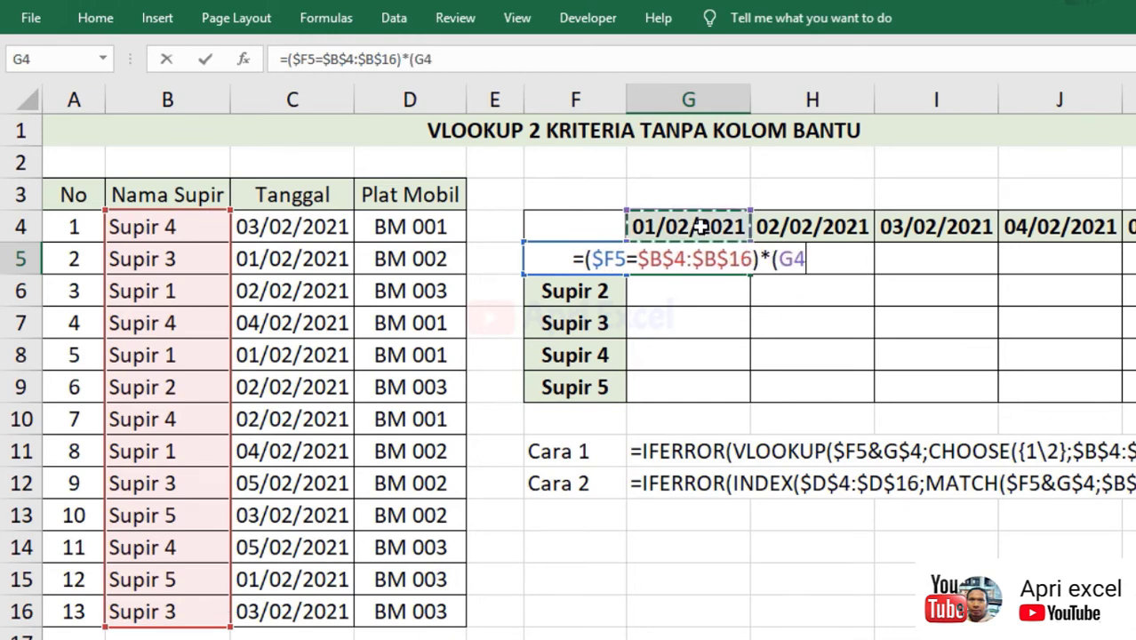
pyautogui.press('F4')
pyautogui.press('F4')
pyautogui.press('F4')
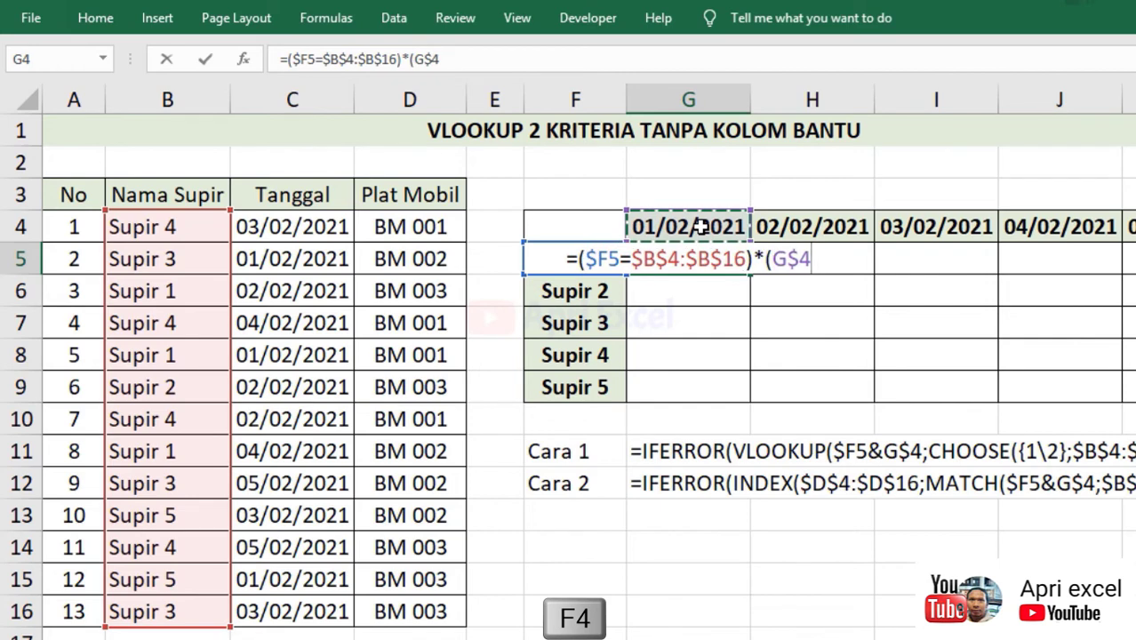
pyautogui.write('=')
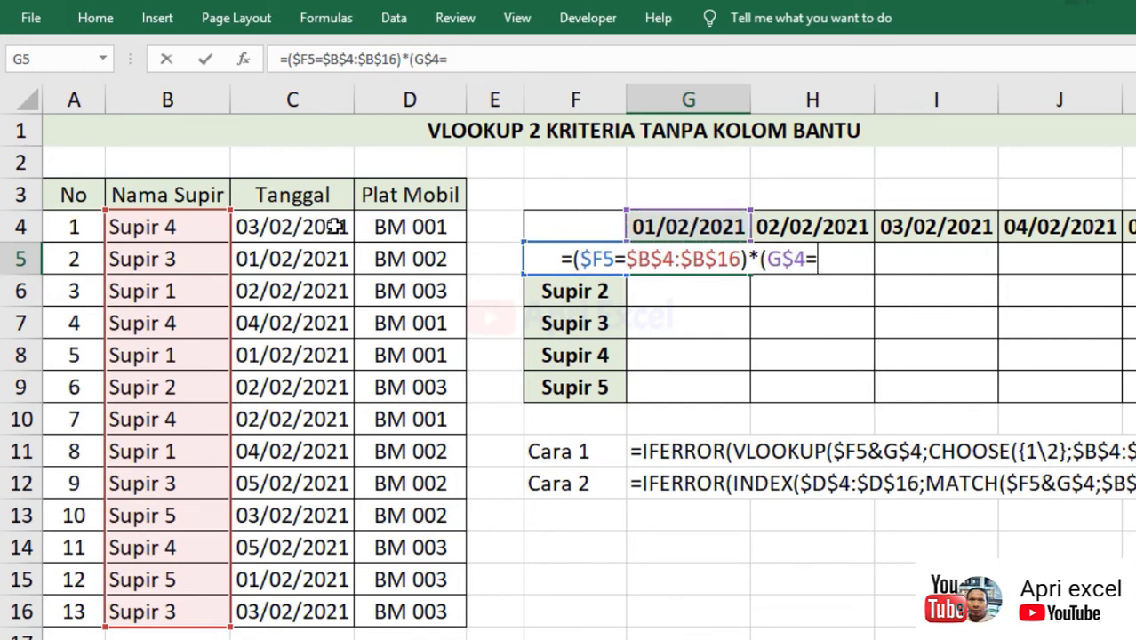
pyautogui.moveTo(340, 228); pyautogui.dragTo(325, 610)
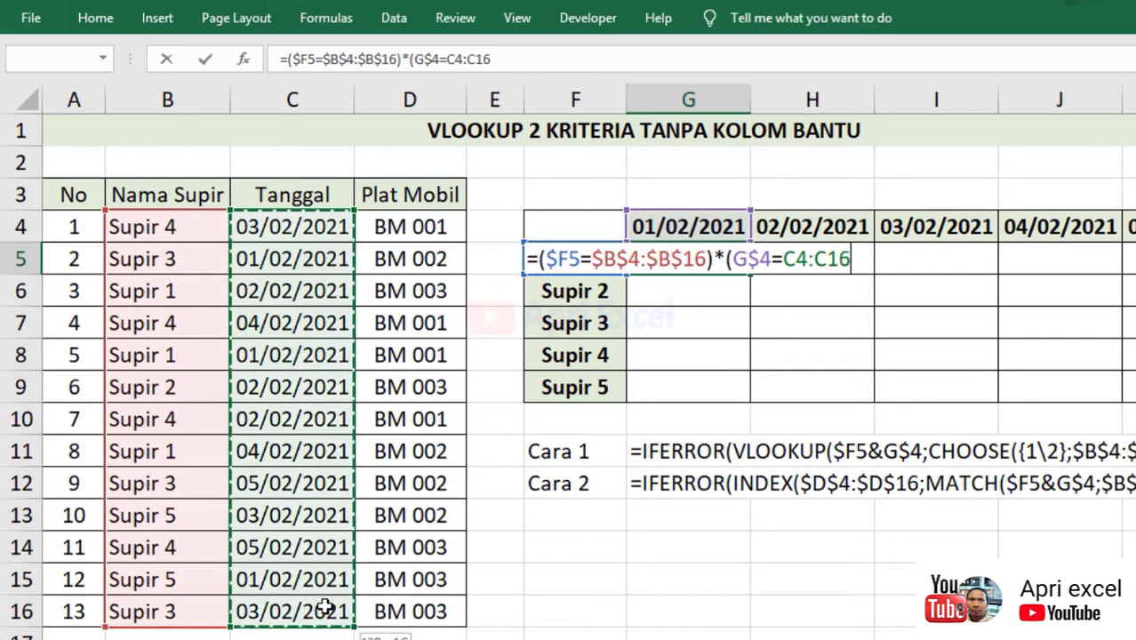
pyautogui.press('F4')
pyautogui.press('F4')
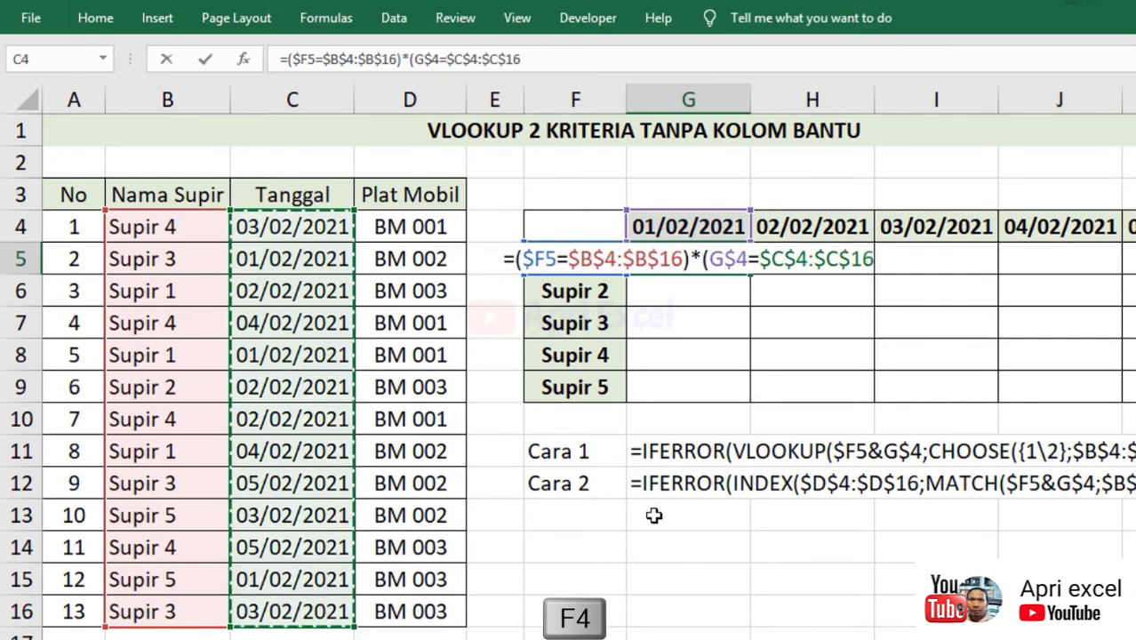
pyautogui.write(')')
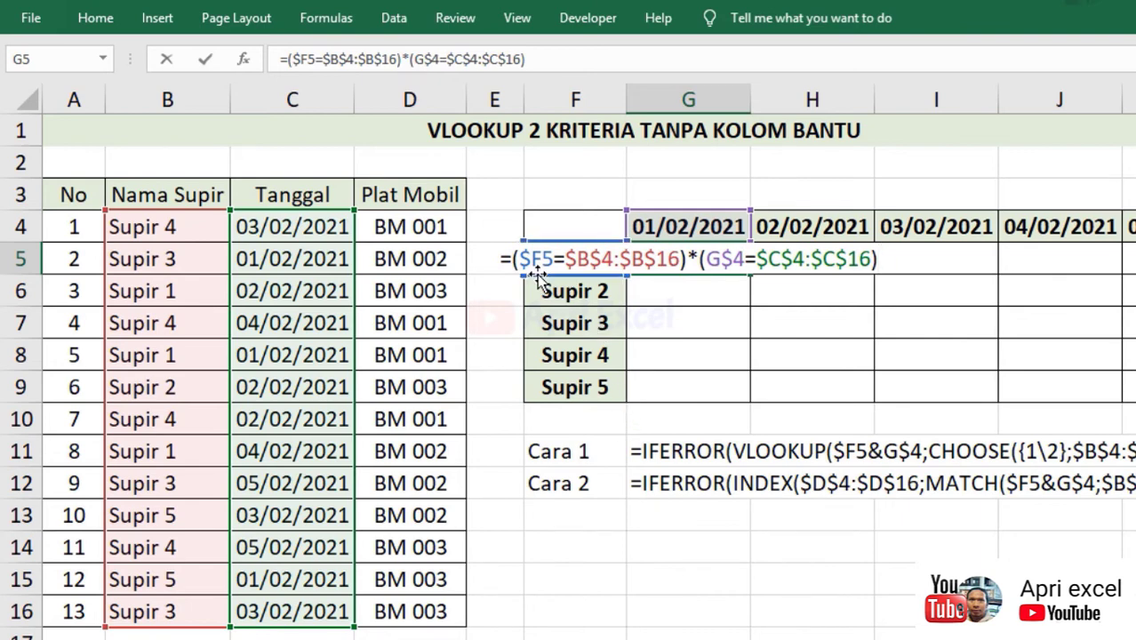
# Step: Wrap the test in IF(...>0;ROW($B$4:$B$16);"") to return matching row numbers or blank
pyautogui.click(513, 258)
pyautogui.write('if')
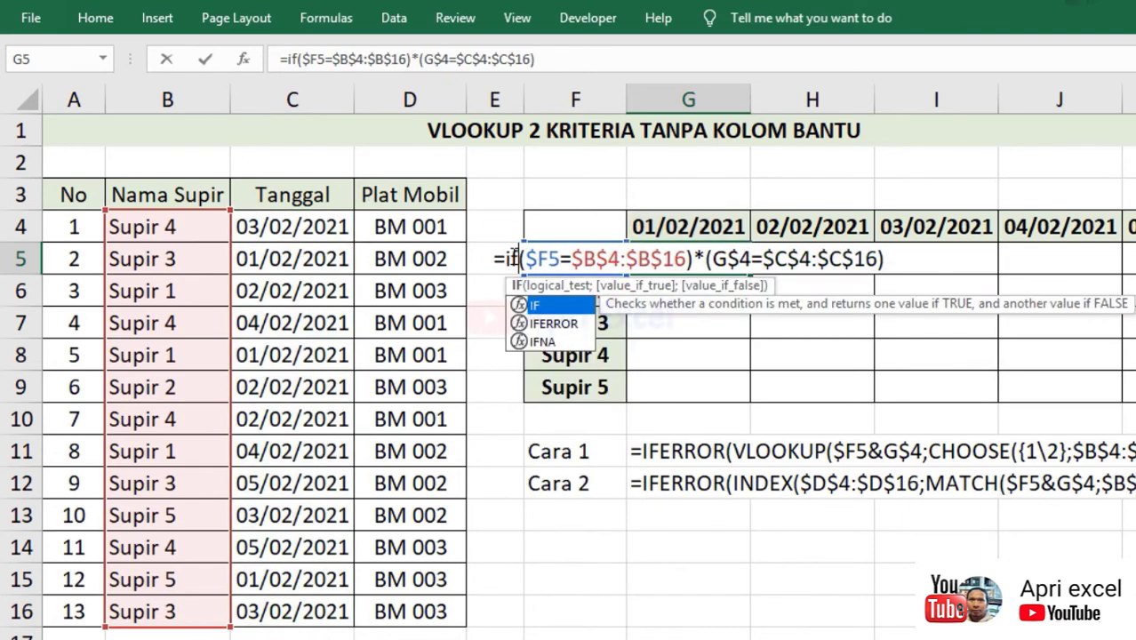
pyautogui.write('(')
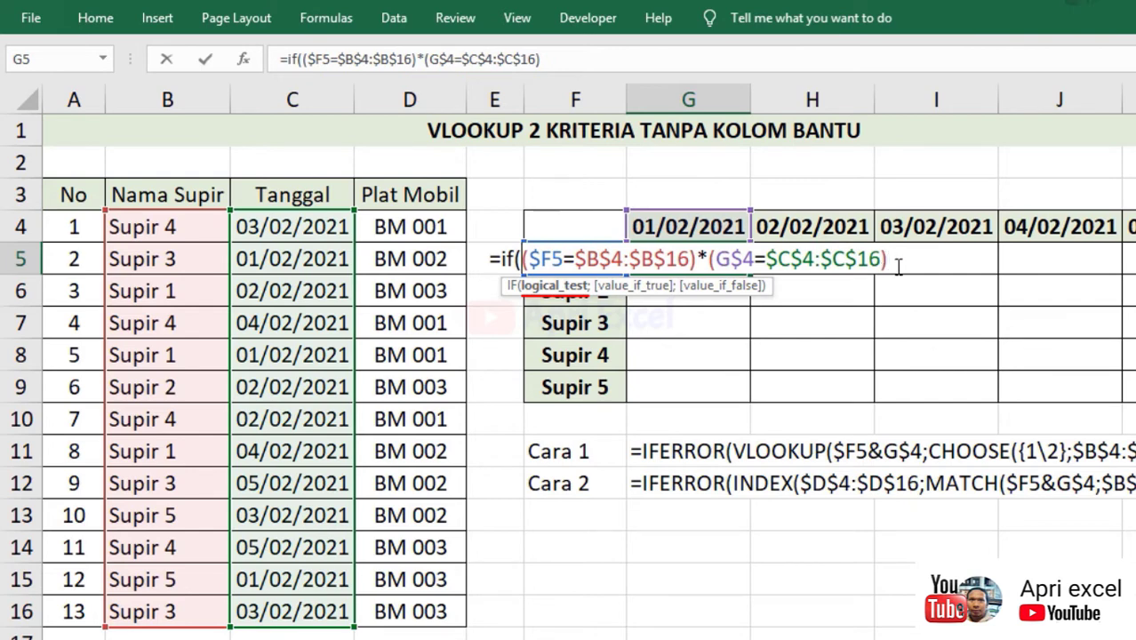
pyautogui.write('>0')
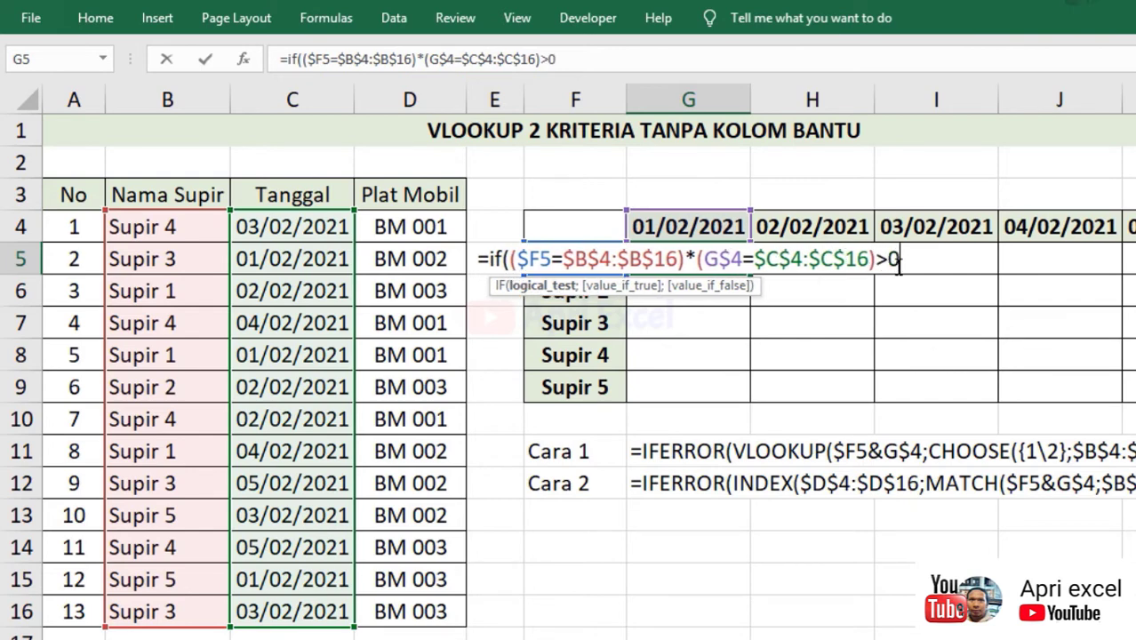
pyautogui.write(';')
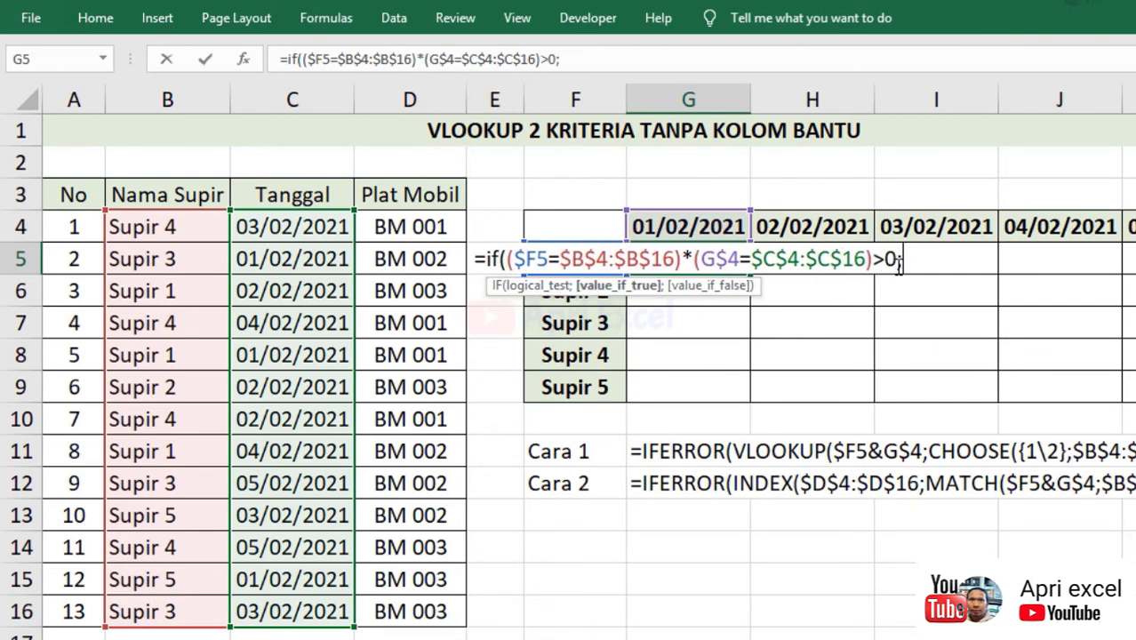
pyautogui.write('ro')
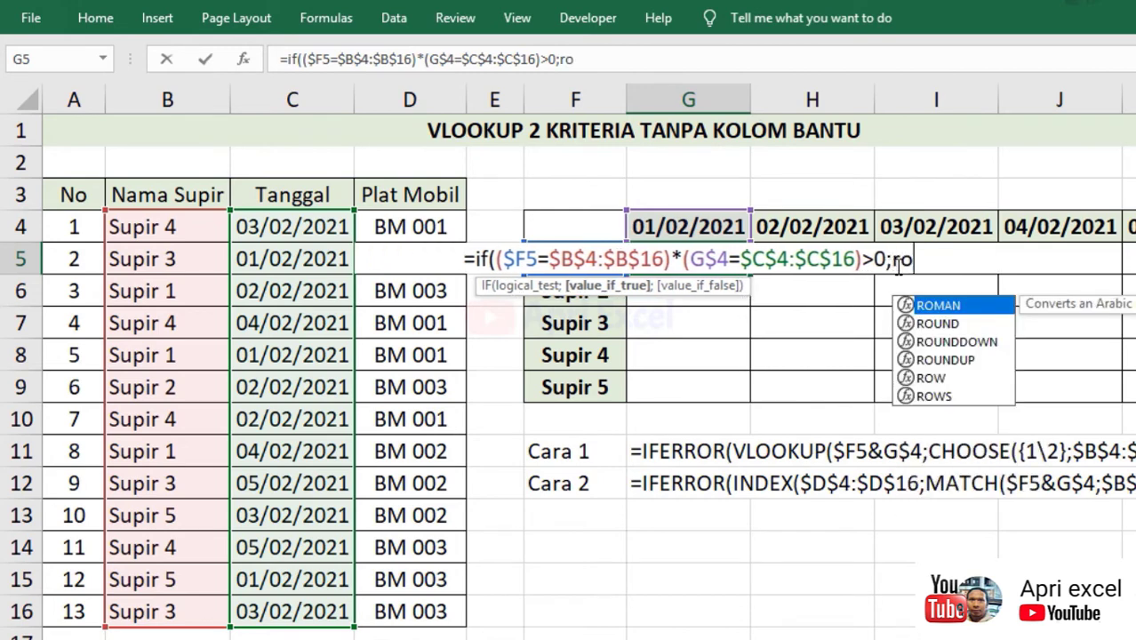
pyautogui.write('w(')
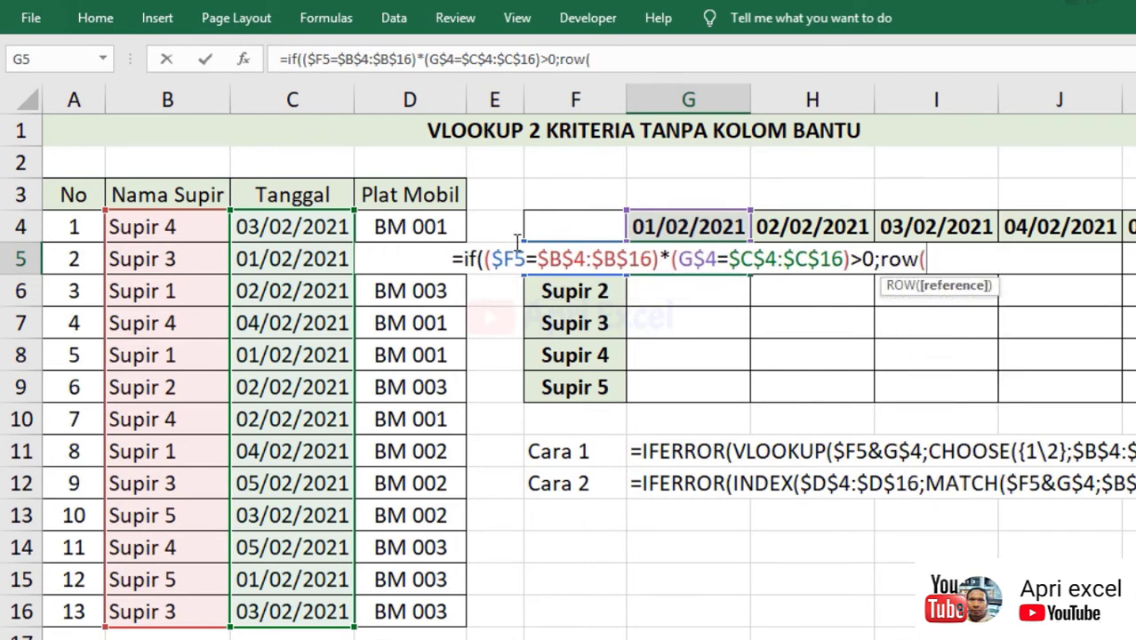
pyautogui.click(132, 229)
pyautogui.moveTo(190, 495); pyautogui.dragTo(218, 609)
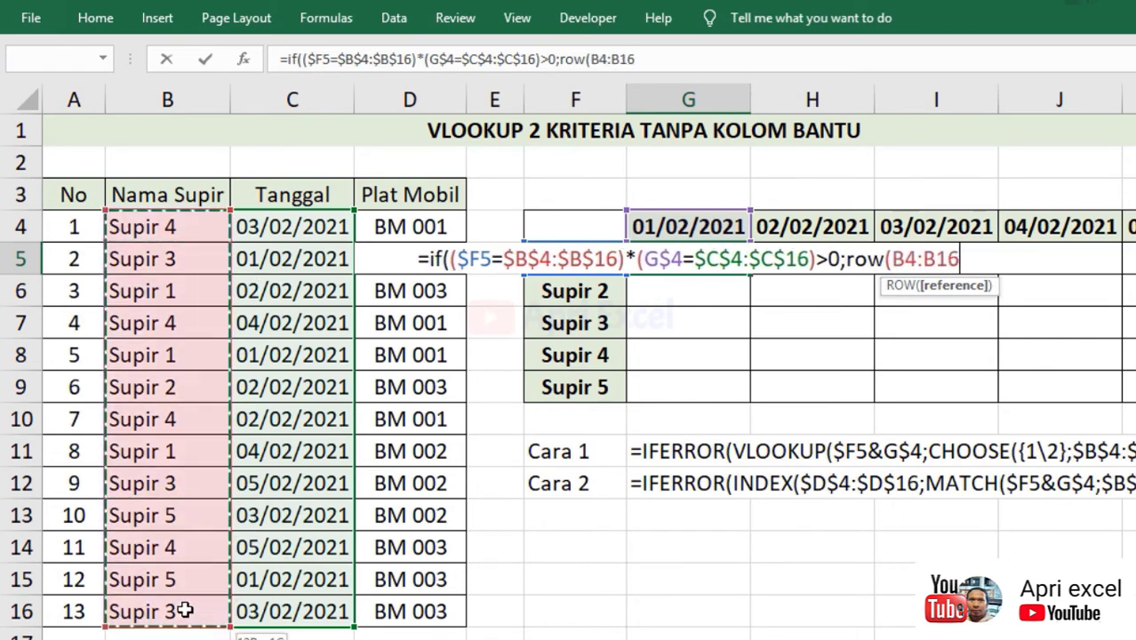
pyautogui.write(')')
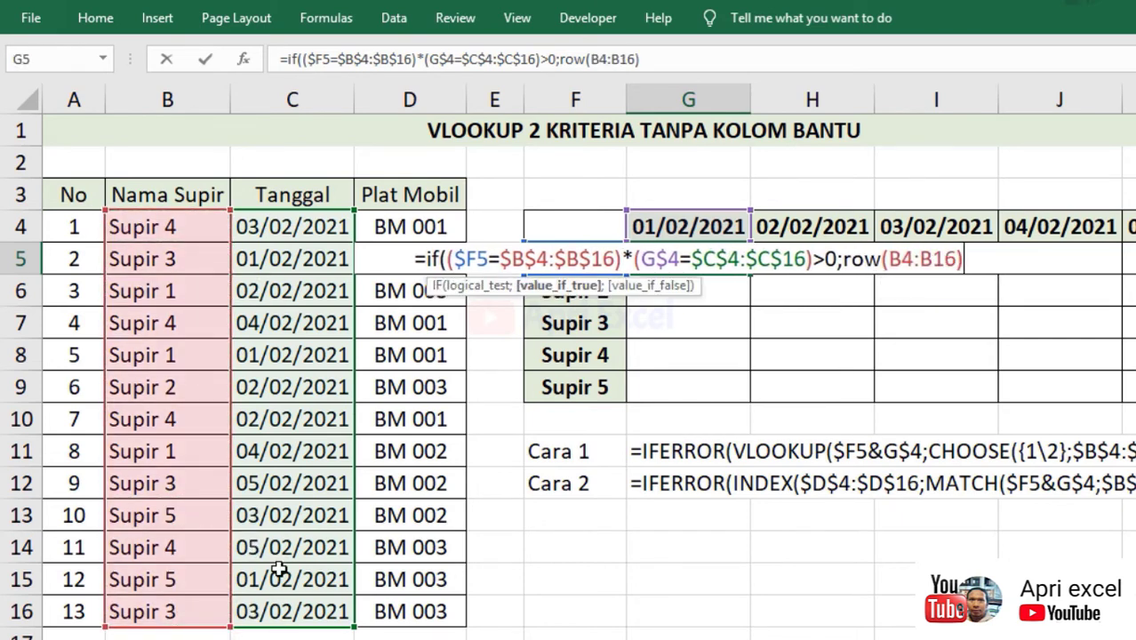
pyautogui.press('F4')
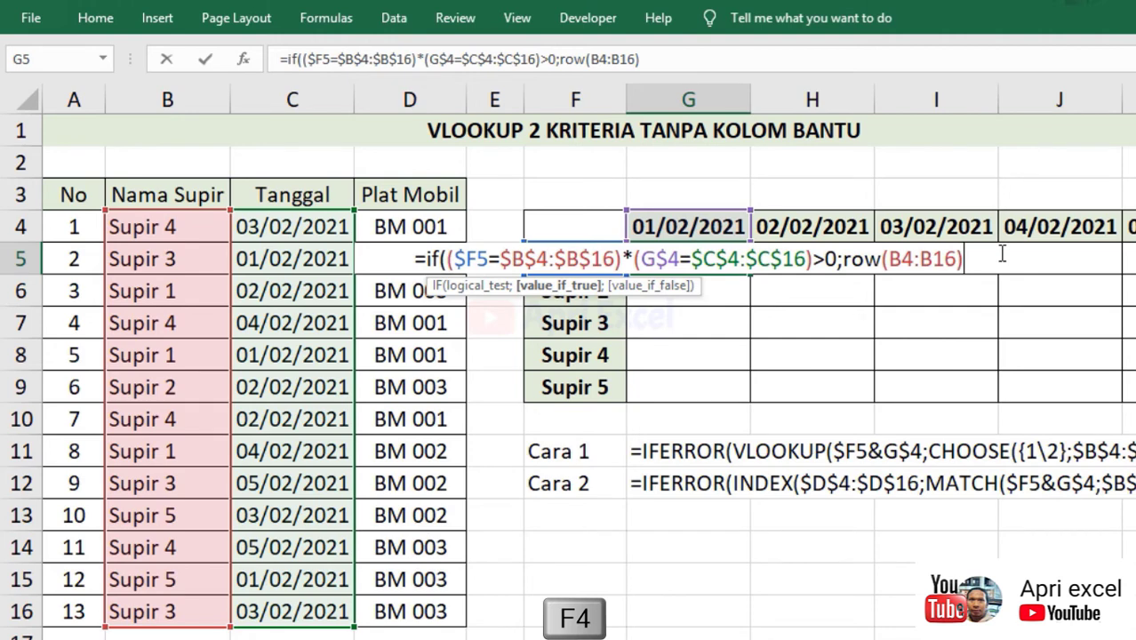
pyautogui.press('F4')
pyautogui.click(900, 259)
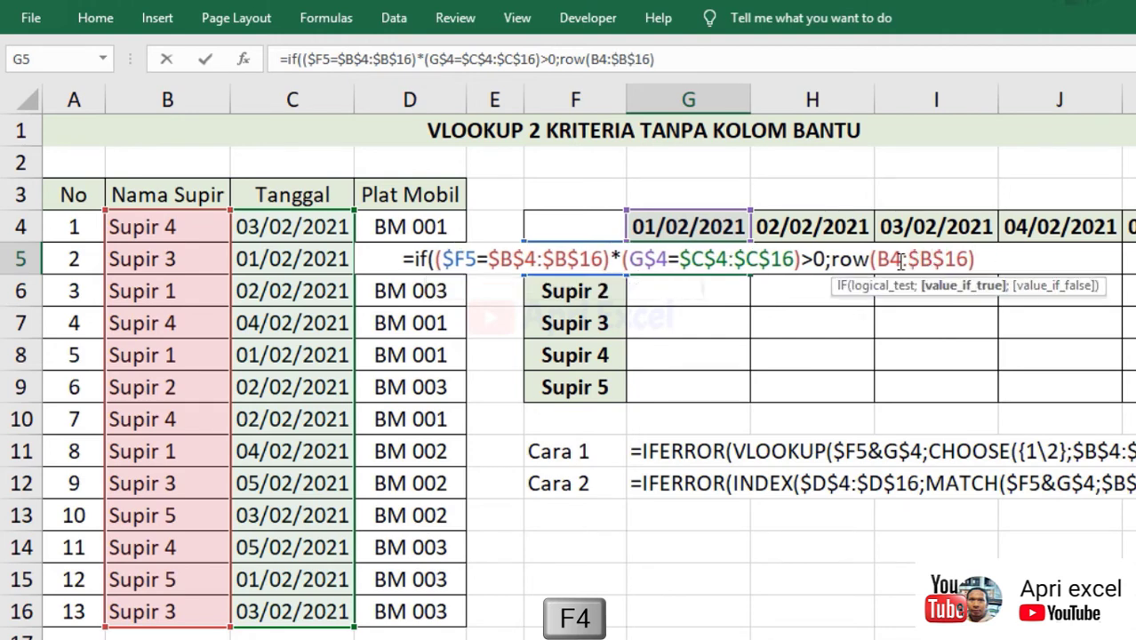
pyautogui.press('F4')
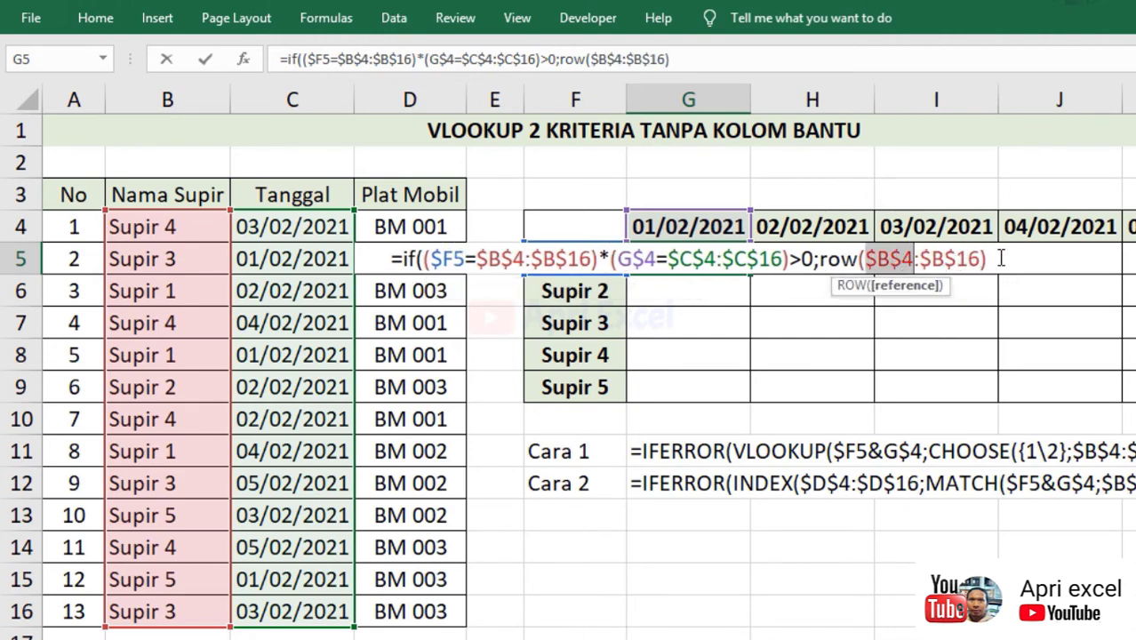
pyautogui.click(1001, 259)
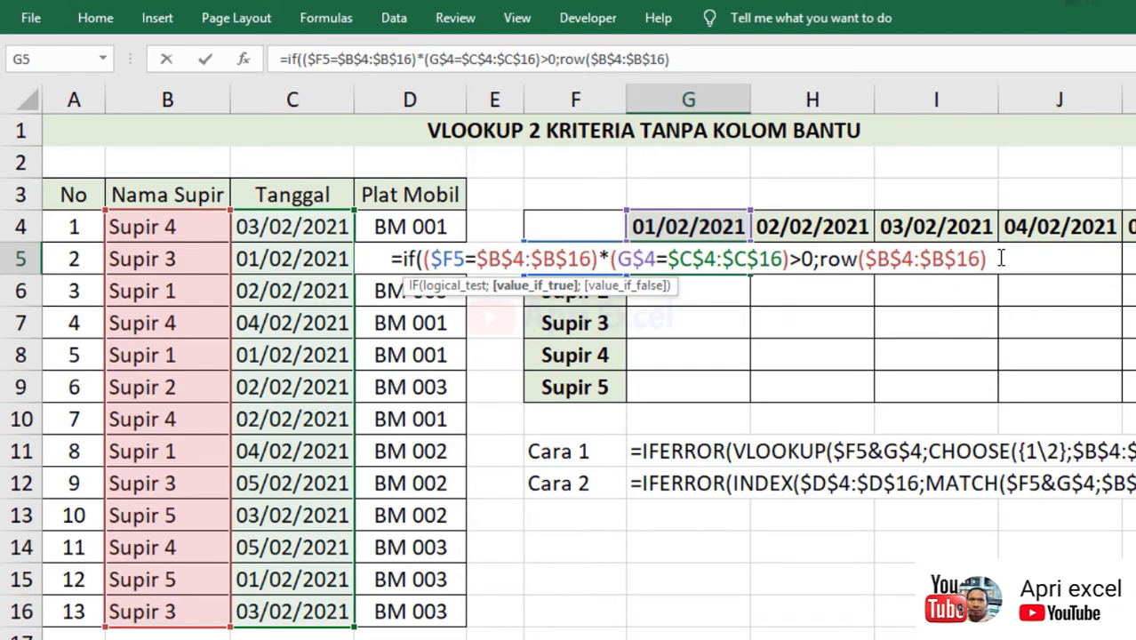
pyautogui.write(';')
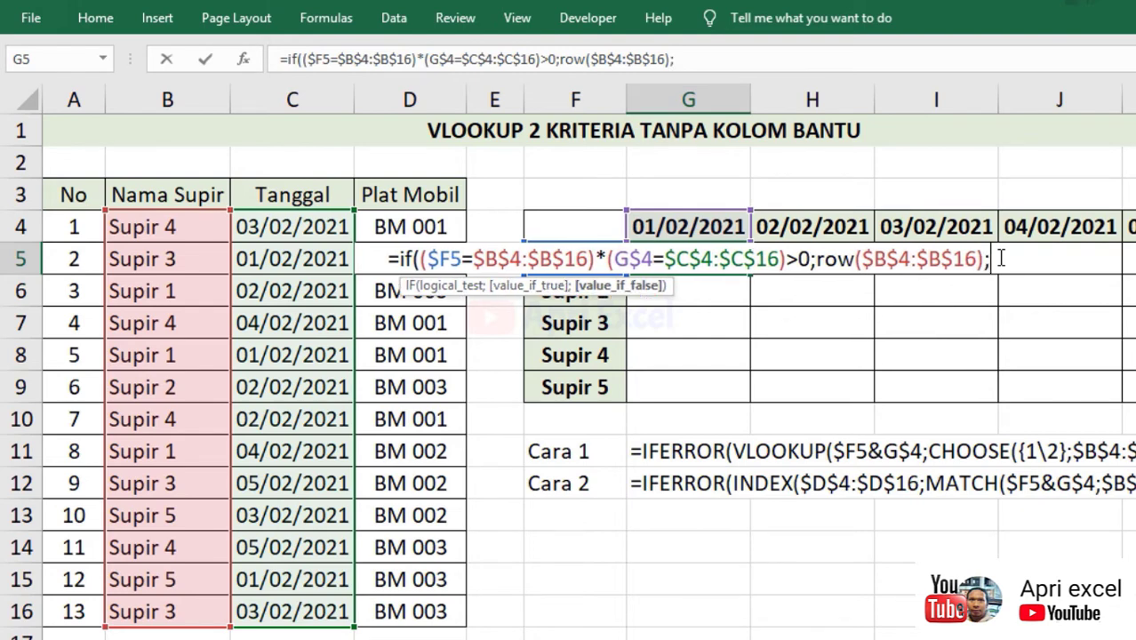
pyautogui.write('"")')
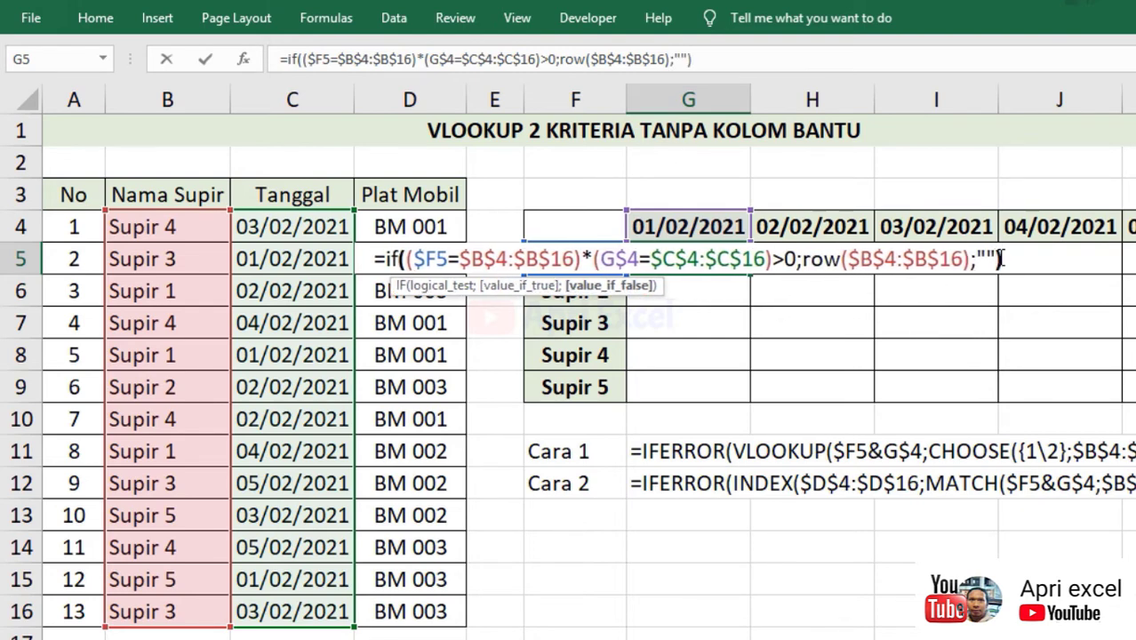
# Step: Wrap the IF in MAX and then INDEX over the Plat Mobil column D1:D16
pyautogui.click(386, 258)
pyautogui.write('ma')
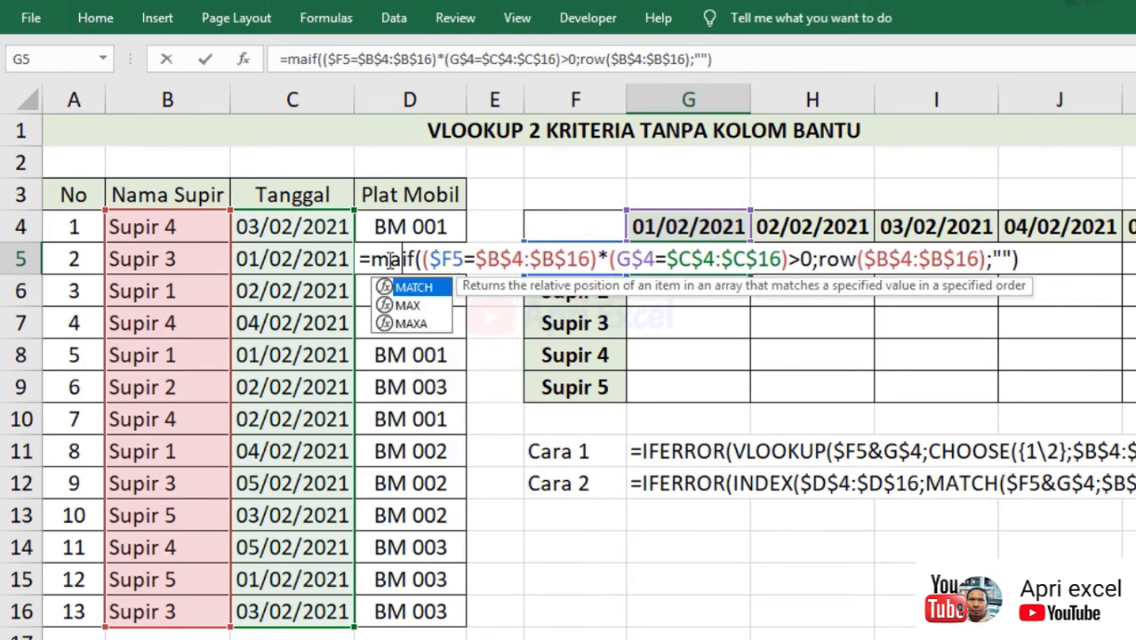
pyautogui.write('x(')
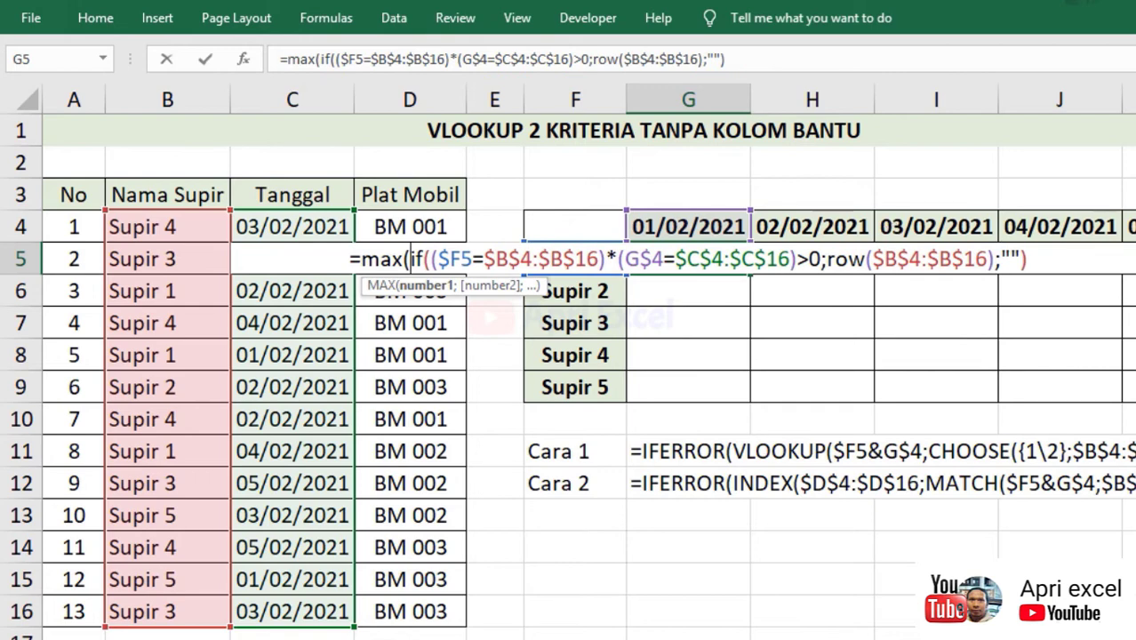
pyautogui.write(')')
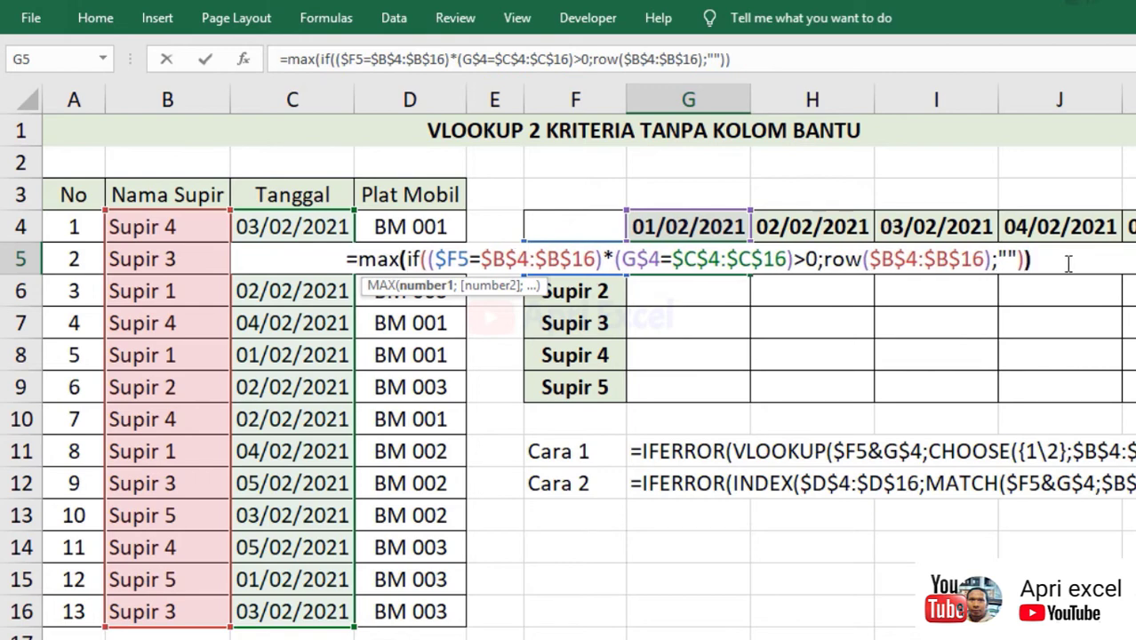
pyautogui.click(358, 259)
pyautogui.write('index')
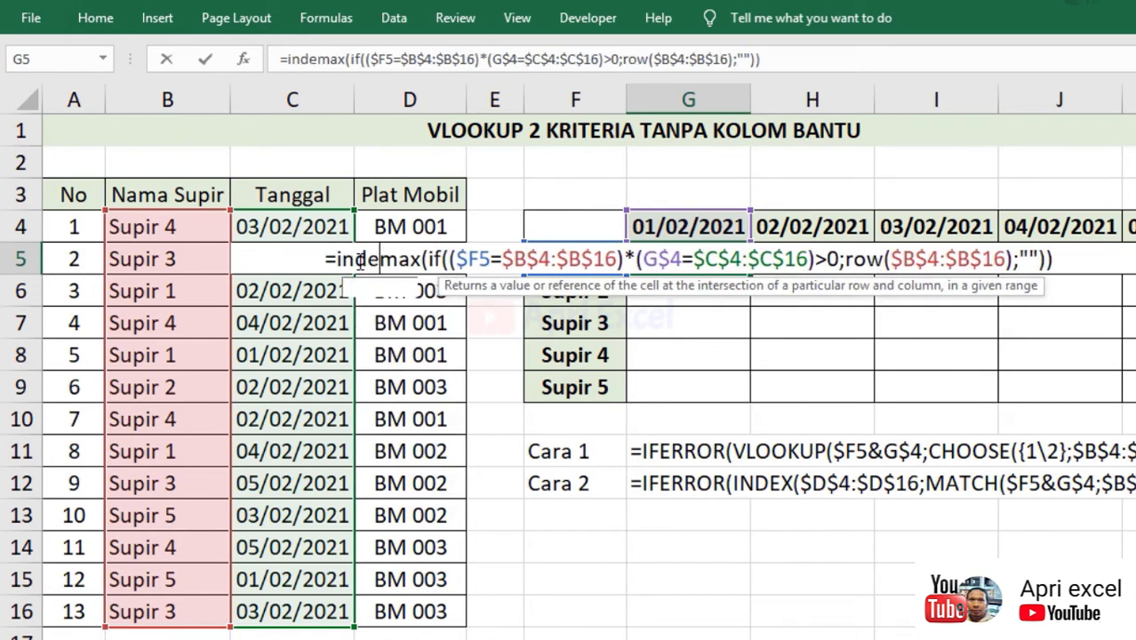
pyautogui.write('(')
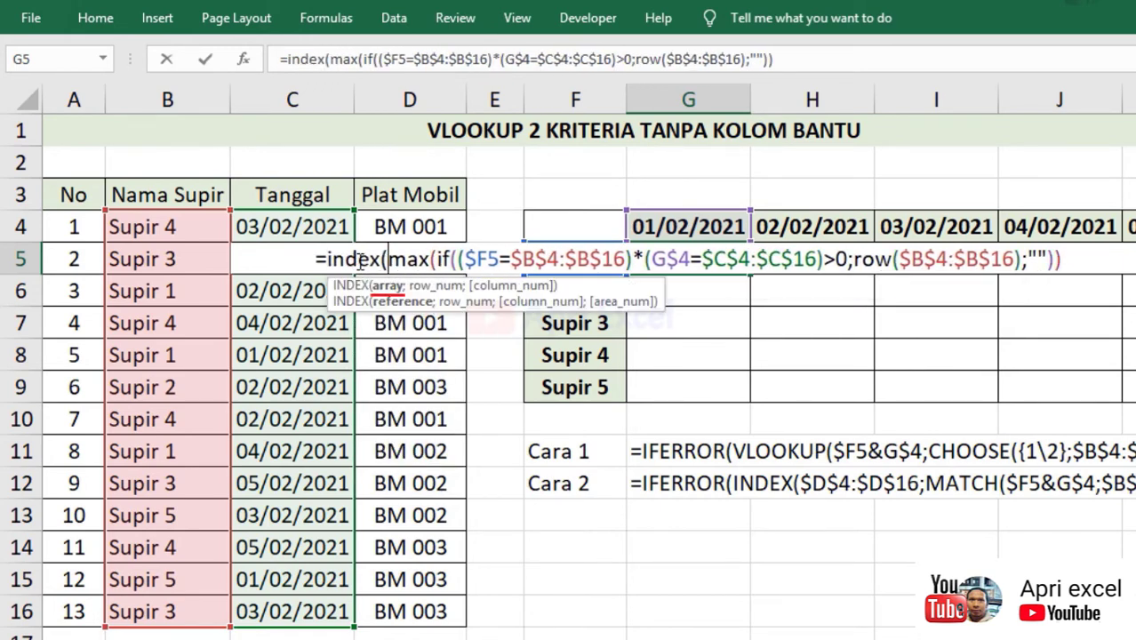
pyautogui.moveTo(424, 163); pyautogui.dragTo(432, 607)
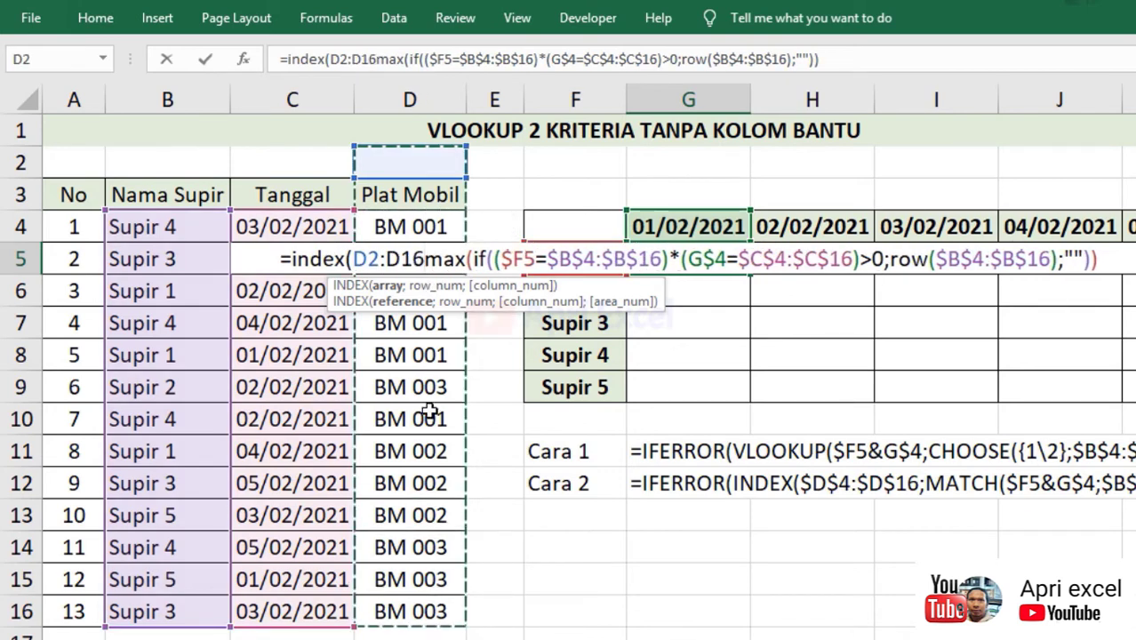
pyautogui.doubleClick(373, 259)
pyautogui.click(399, 136)
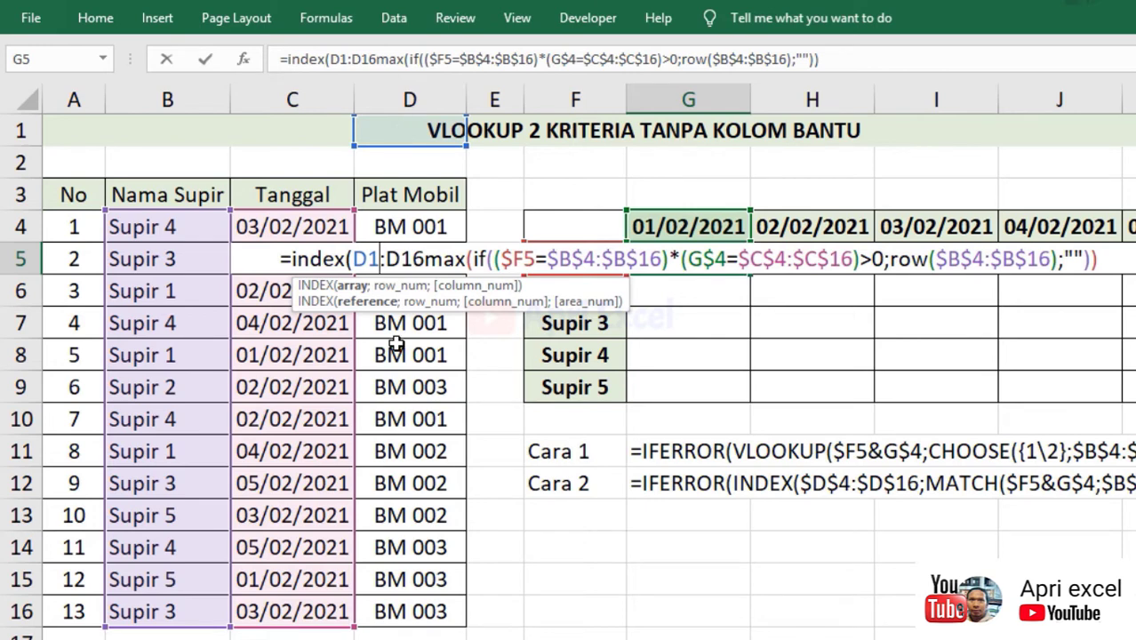
# Step: Make the range $D$1:$D$16, close INDEX, and commit G5 as an array formula returning BM 001
pyautogui.click(424, 258)
pyautogui.write(';')
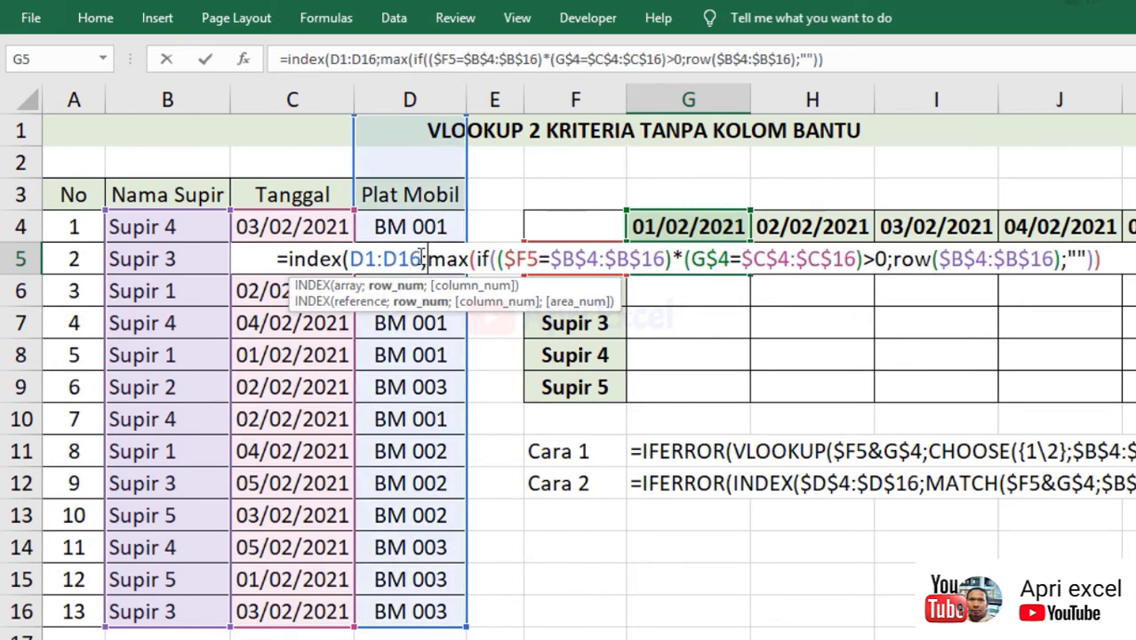
pyautogui.moveTo(421, 259); pyautogui.dragTo(351, 259)
pyautogui.press('F4')
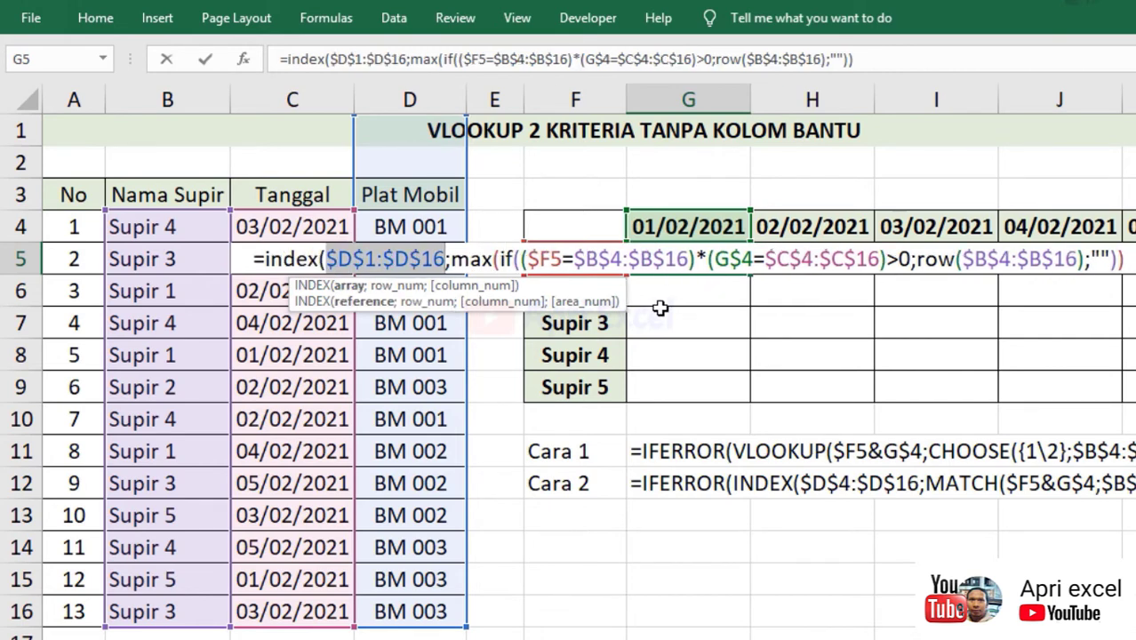
pyautogui.moveTo(389, 293); pyautogui.dragTo(367, 294)
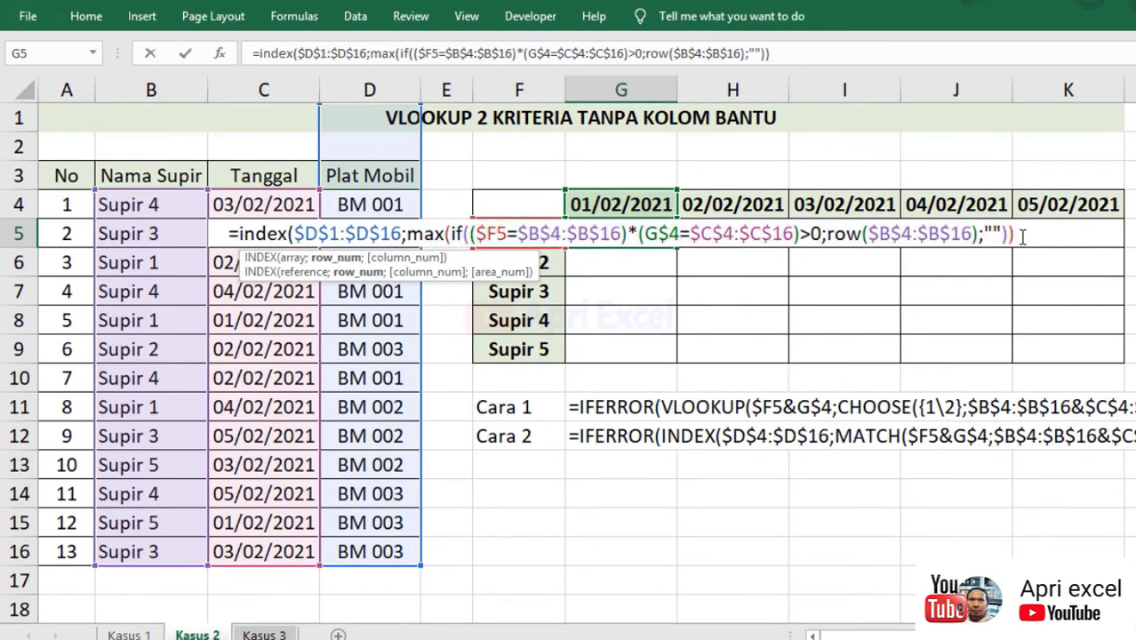
pyautogui.write(')')
pyautogui.hotkey('ctrl', 'shift', 'Return')
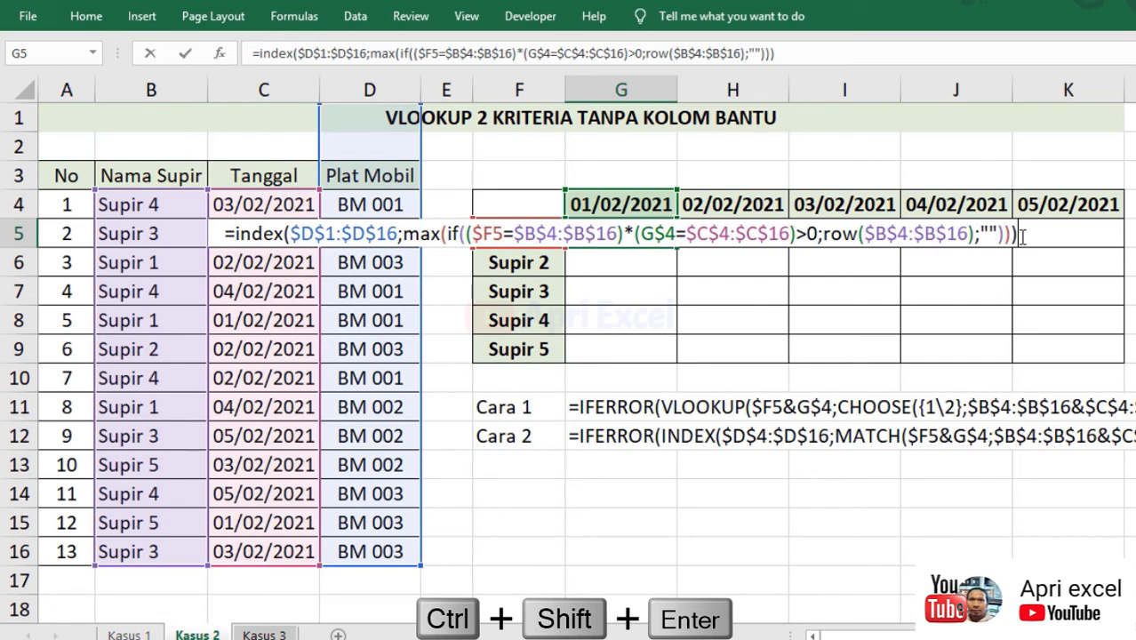
pyautogui.hotkey('ctrl', 'shift', 'Return')
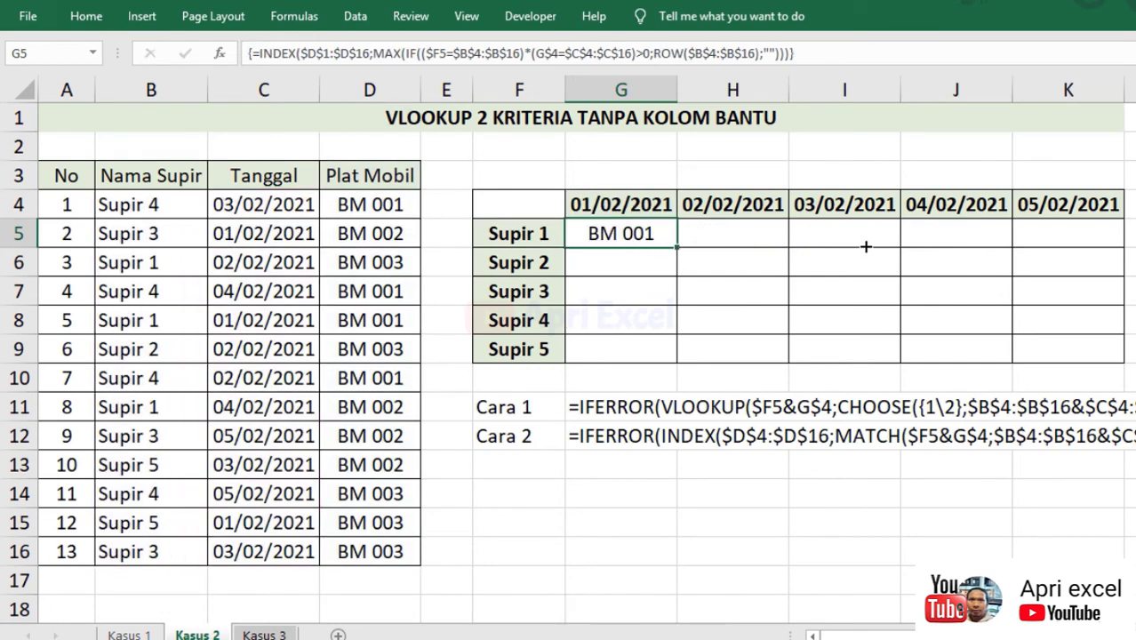
# Step: Fill the INDEX–MAX–IF formula from G5 across the grid G5:K9
pyautogui.moveTo(680, 248)
pyautogui.mouseDown()
pyautogui.moveTo(1098, 253)
pyautogui.moveTo(1106, 369)
pyautogui.mouseUp()
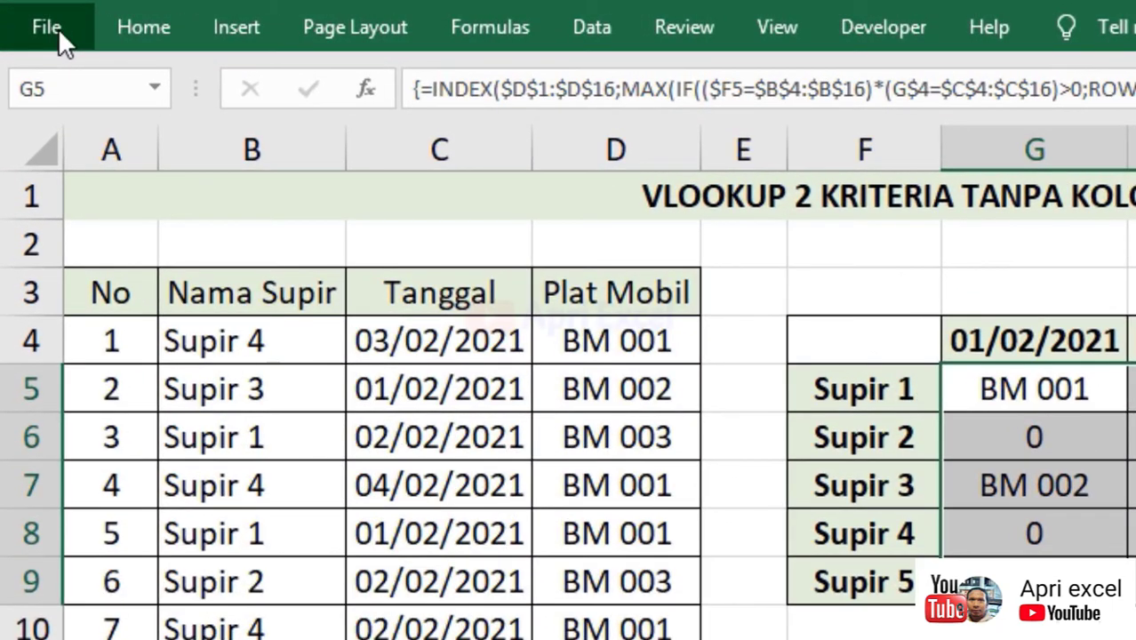
# Step: Open the File backstage view
pyautogui.click(58, 28)
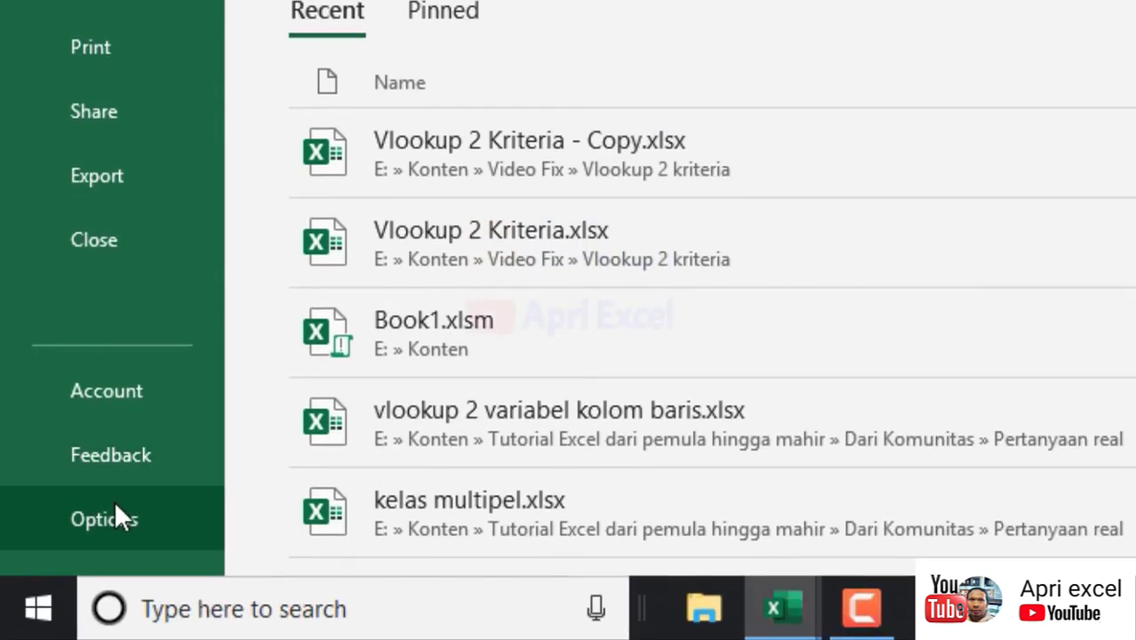
# Step: Uncheck 'Show a zero in cells that have zero value' in Excel's Advanced options
pyautogui.click(114, 507)
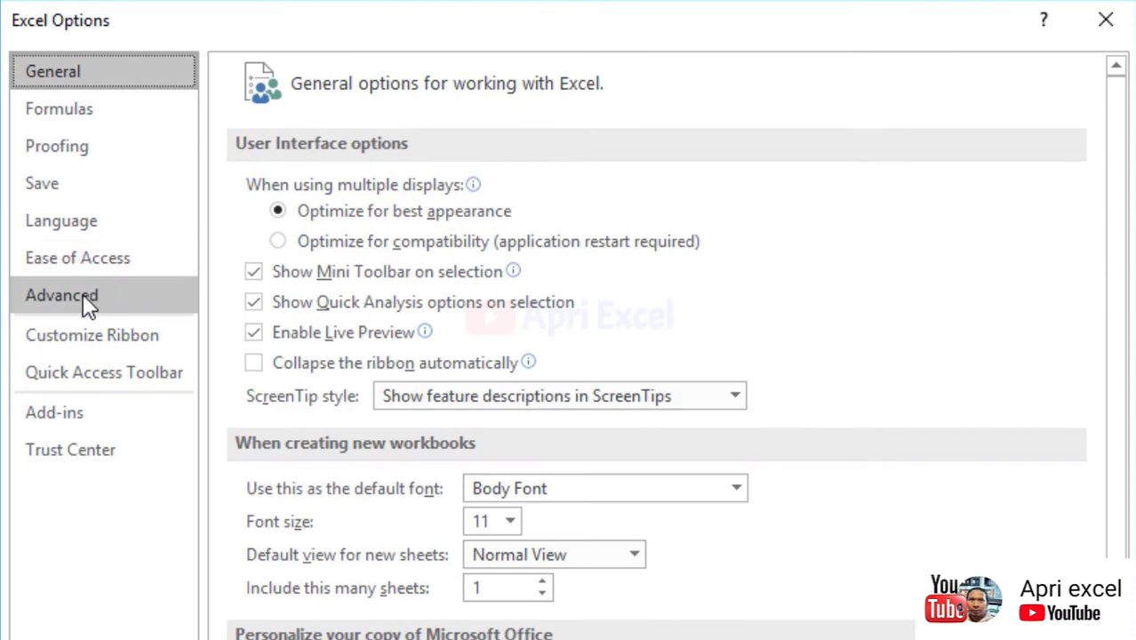
pyautogui.click(85, 299)
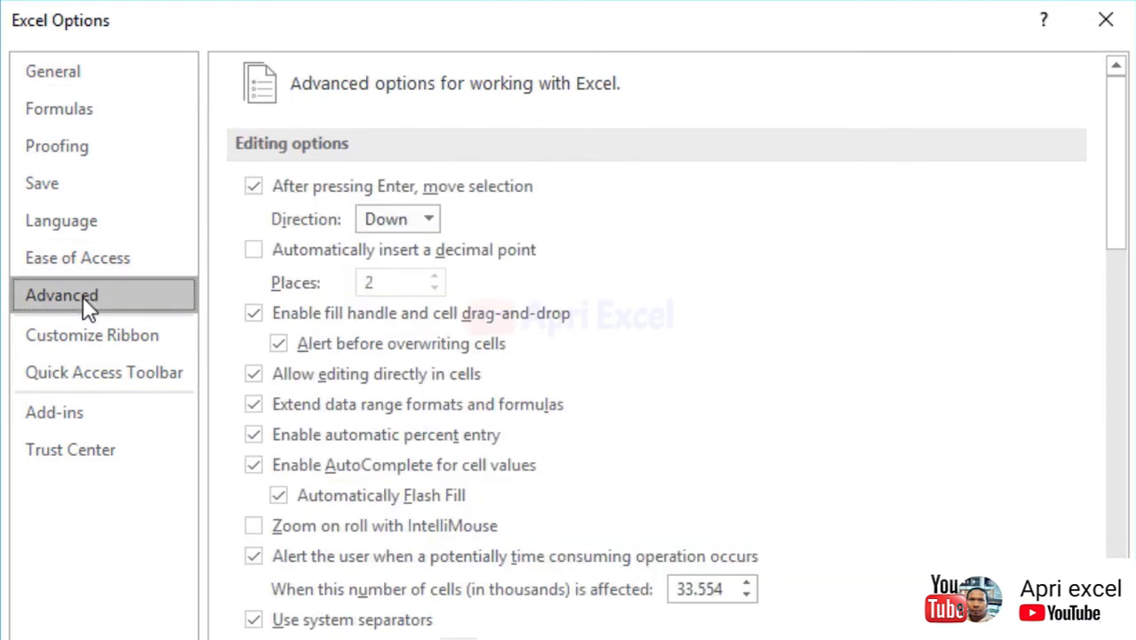
pyautogui.moveTo(1119, 173); pyautogui.dragTo(1120, 418)
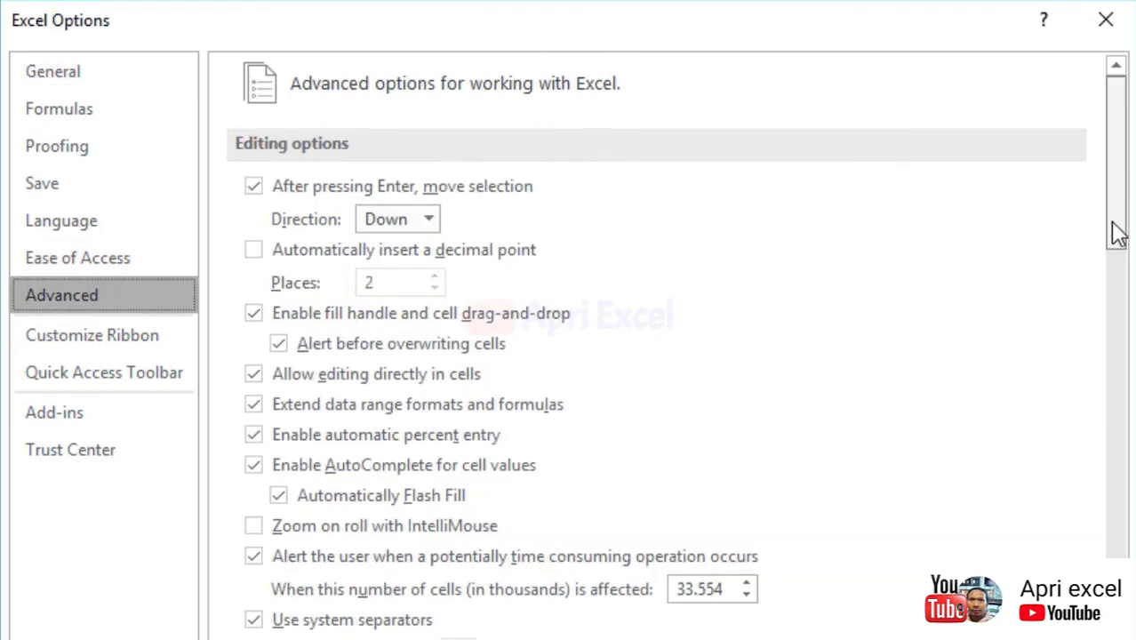
pyautogui.scroll(-8, 657, 347)
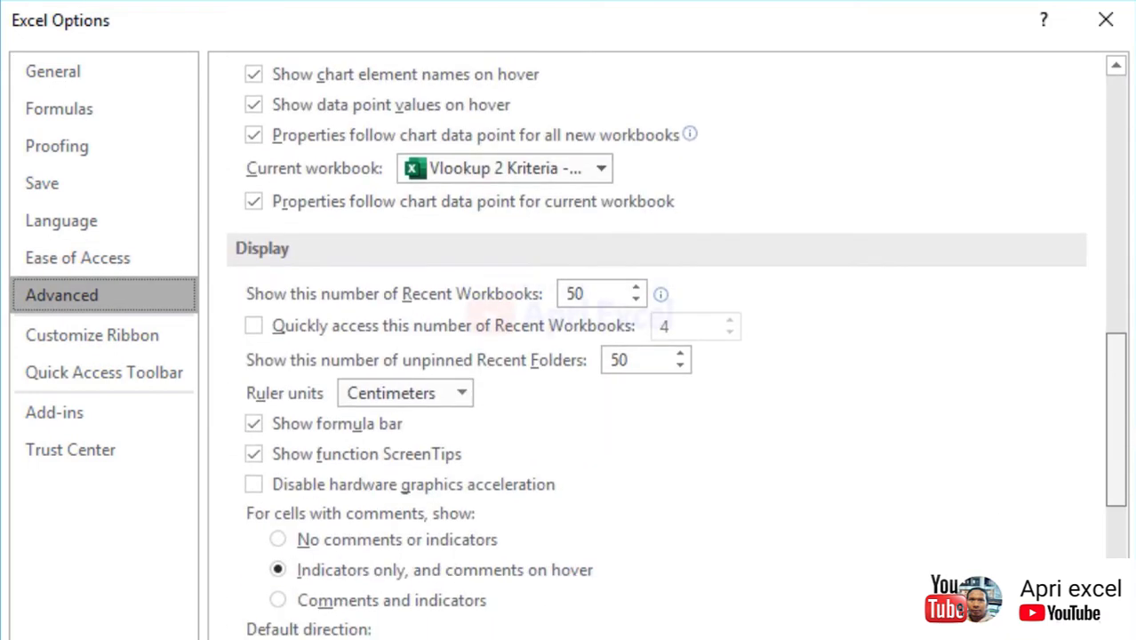
pyautogui.scroll(-2, 658, 347)
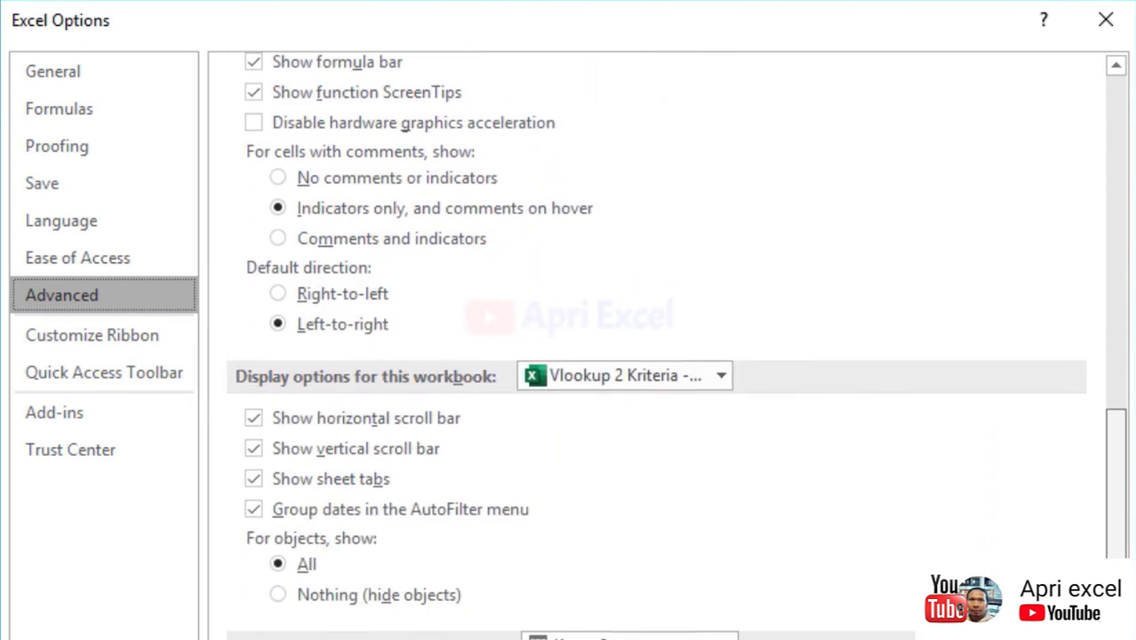
pyautogui.scroll(-2, 658, 346)
pyautogui.scroll(-1, 658, 347)
pyautogui.scroll(-1, 658, 346)
pyautogui.scroll(-2, 437, 440)
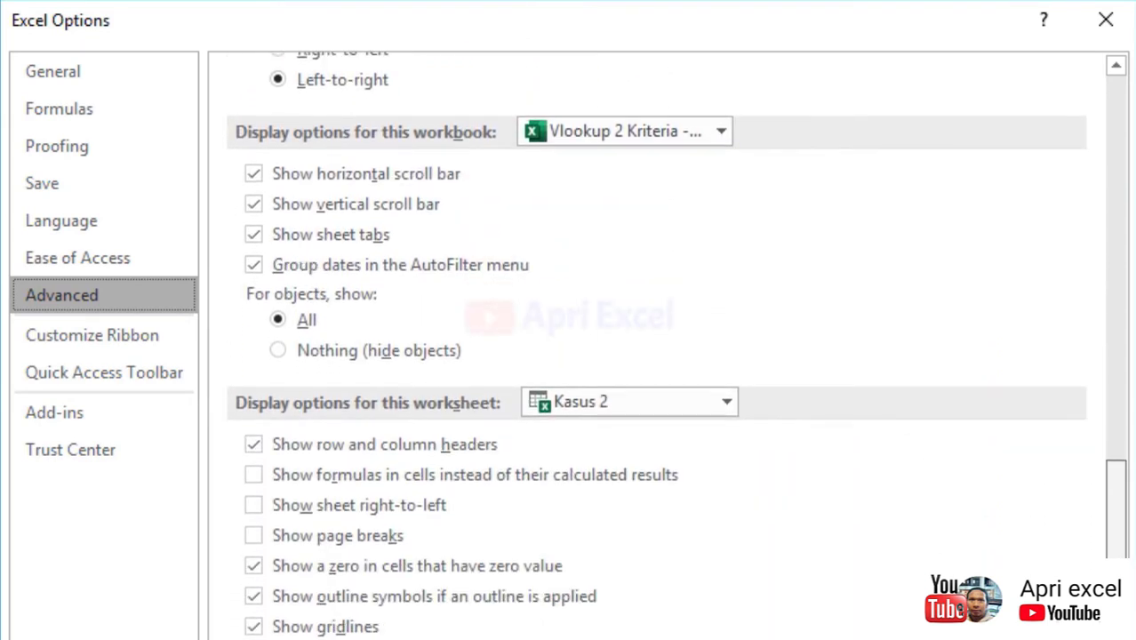
pyautogui.scroll(-2, 436, 439)
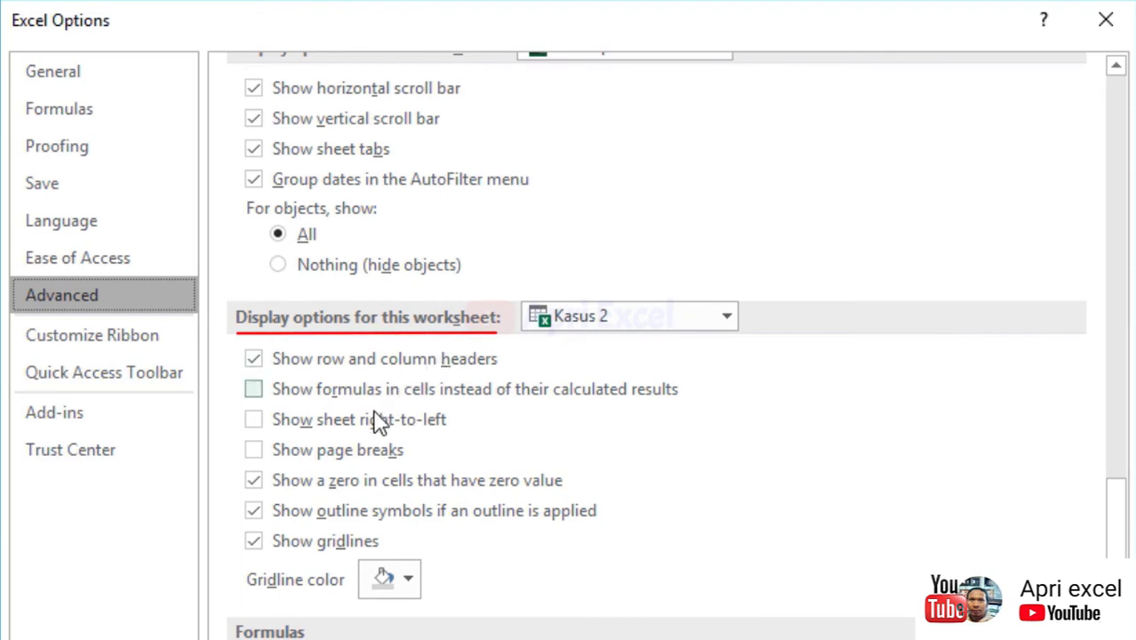
pyautogui.click(255, 485)
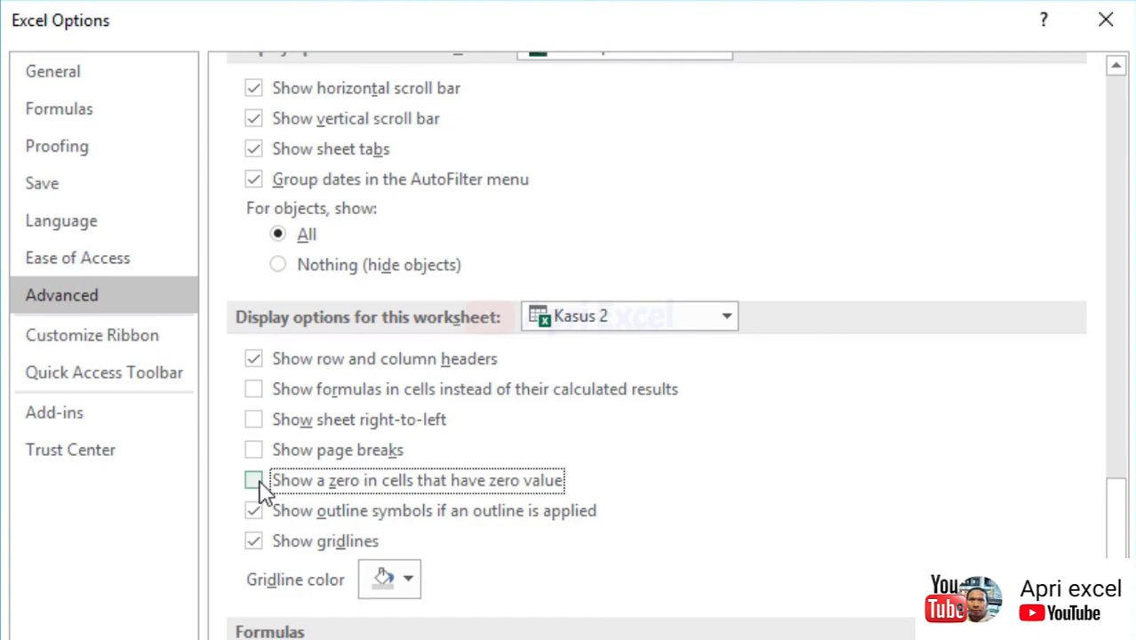
pyautogui.scroll(-2, 261, 472)
pyautogui.scroll(-3, 697, 507)
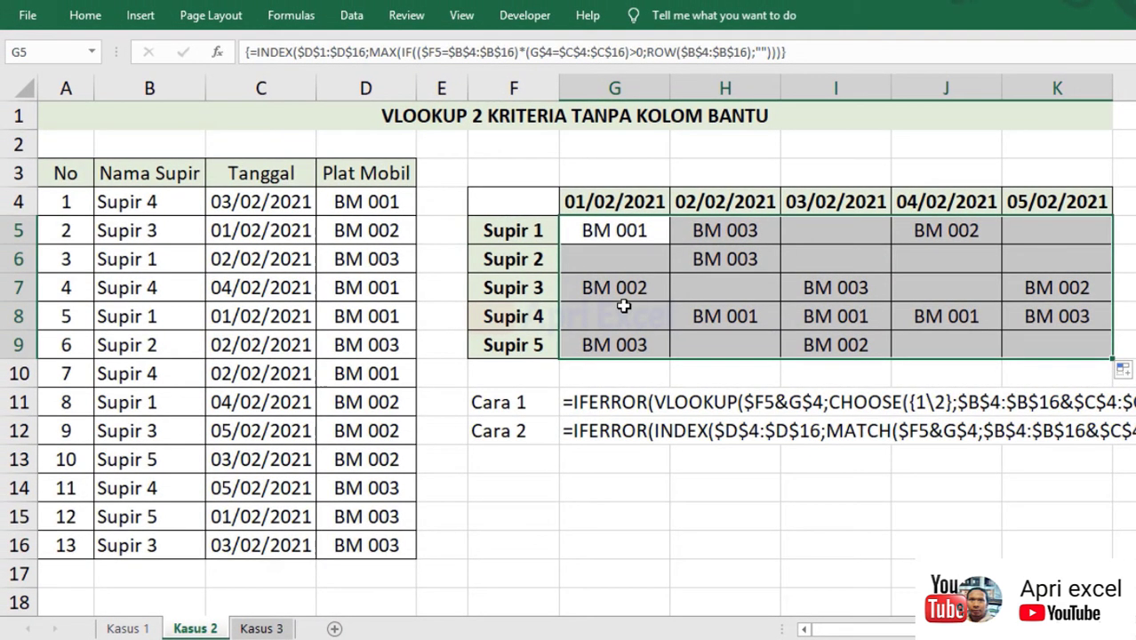
# Step: Label F13 'Cara 3' and paste G5's INDEX–MAX–IF formula text into G13
pyautogui.click(620, 233)
pyautogui.doubleClick(620, 233)
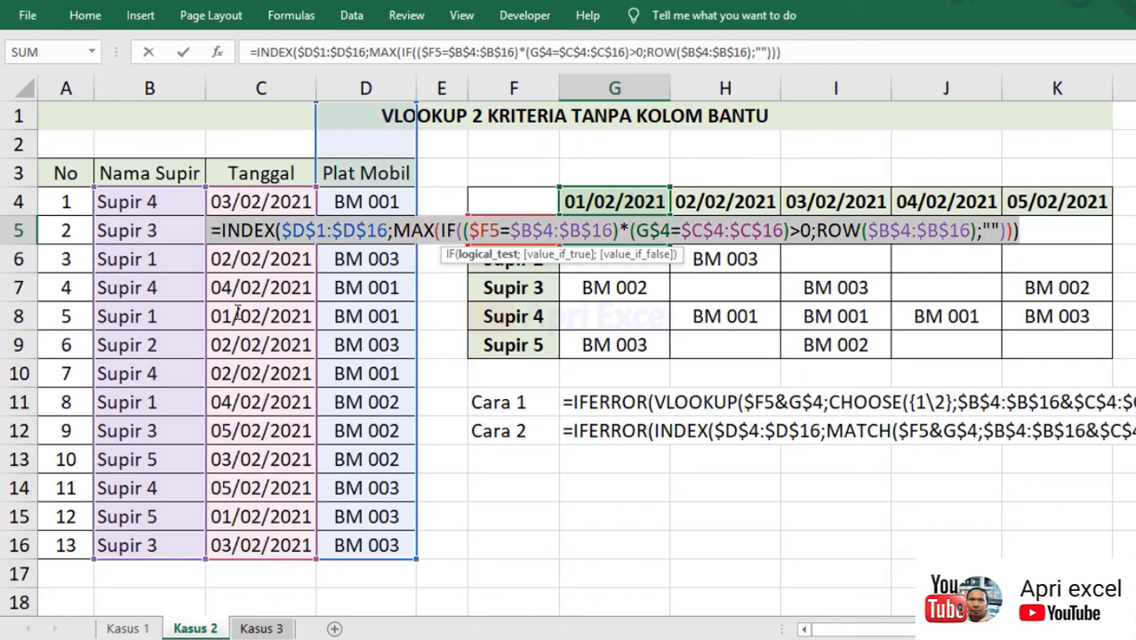
pyautogui.press('Escape')
pyautogui.press('Delete')
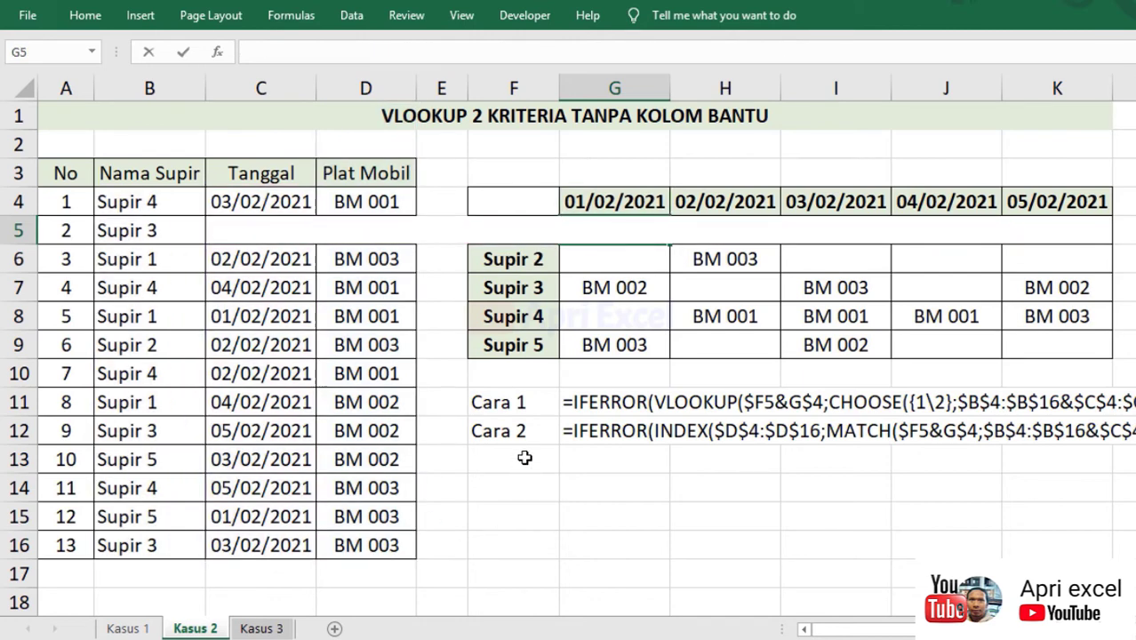
pyautogui.click(522, 458)
pyautogui.write('Cara 3')
pyautogui.press('Tab')
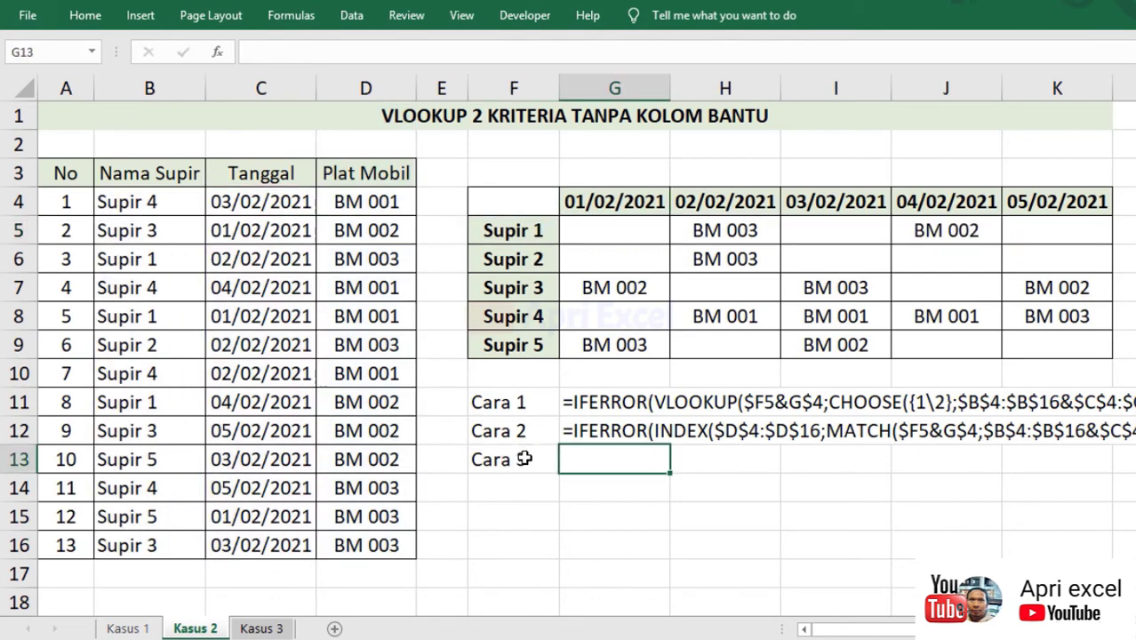
pyautogui.write('\'=INDEX($D$1:$D$16;MAX(IF(($F5=$B$4:$B$16)*(G$4=$C$4:$C$16)>0;ROW($B$4:$B$16);"")))')
pyautogui.press('Return')
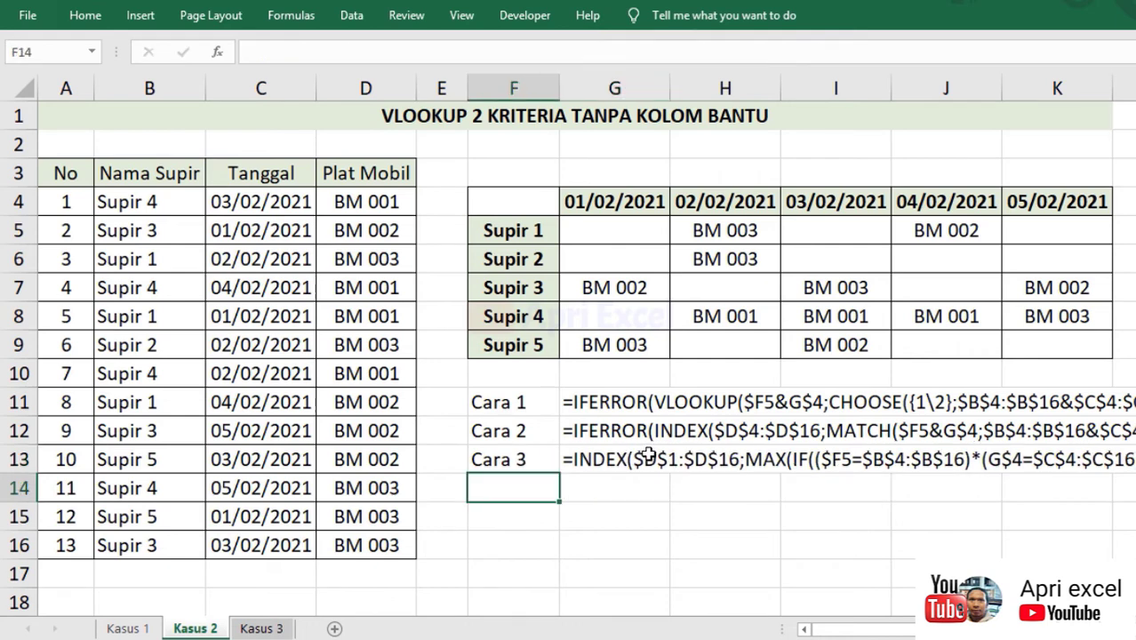
# Step: Copy H5's formula back into G5 to restore its BM 001 result
pyautogui.click(711, 232)
pyautogui.hotkey('ctrl', 'c')
pyautogui.press('Left')
pyautogui.hotkey('ctrl', 'v')
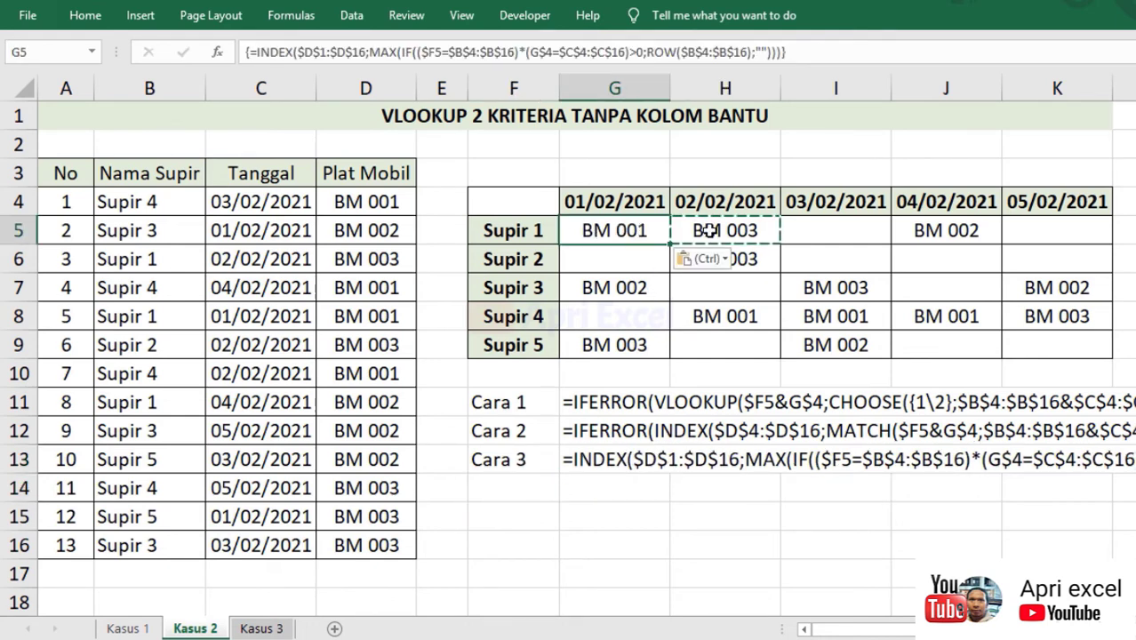
pyautogui.press('Escape')
pyautogui.click(567, 534)
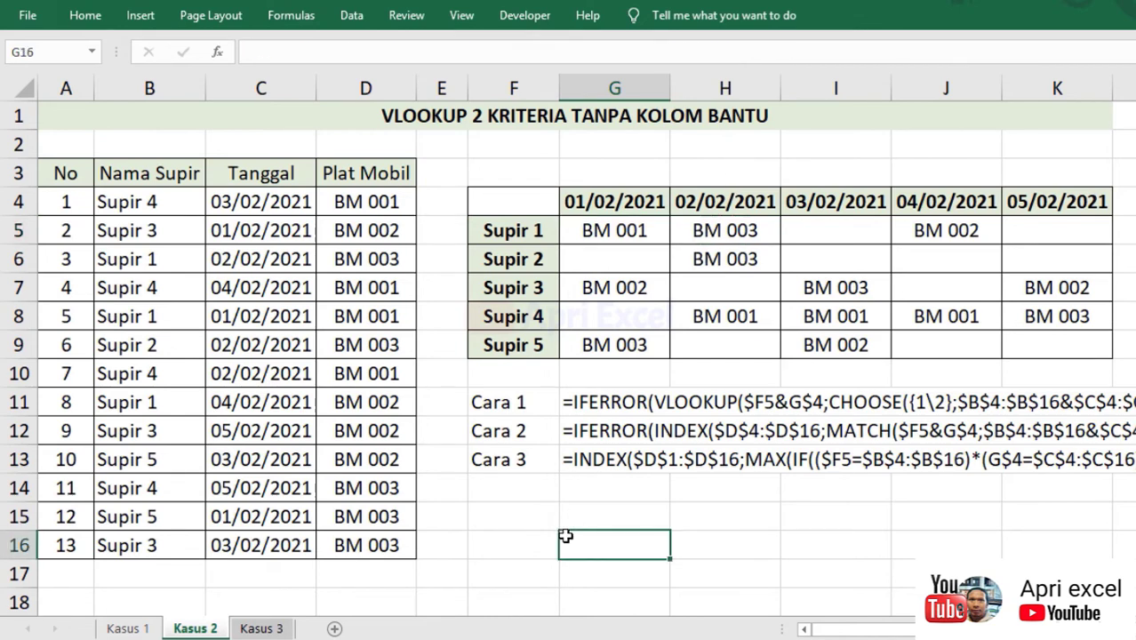
# Step: Go to the Kasus 3 sheet and select the driver-by-date plate grid A4:F9
pyautogui.click(263, 629)
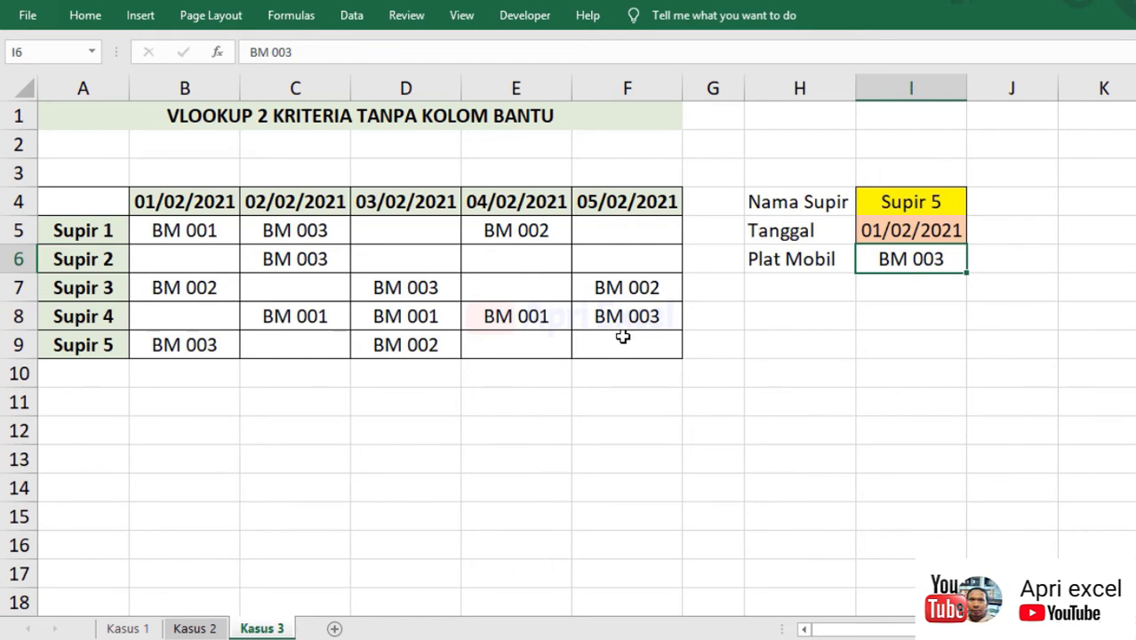
pyautogui.moveTo(624, 336); pyautogui.dragTo(116, 203)
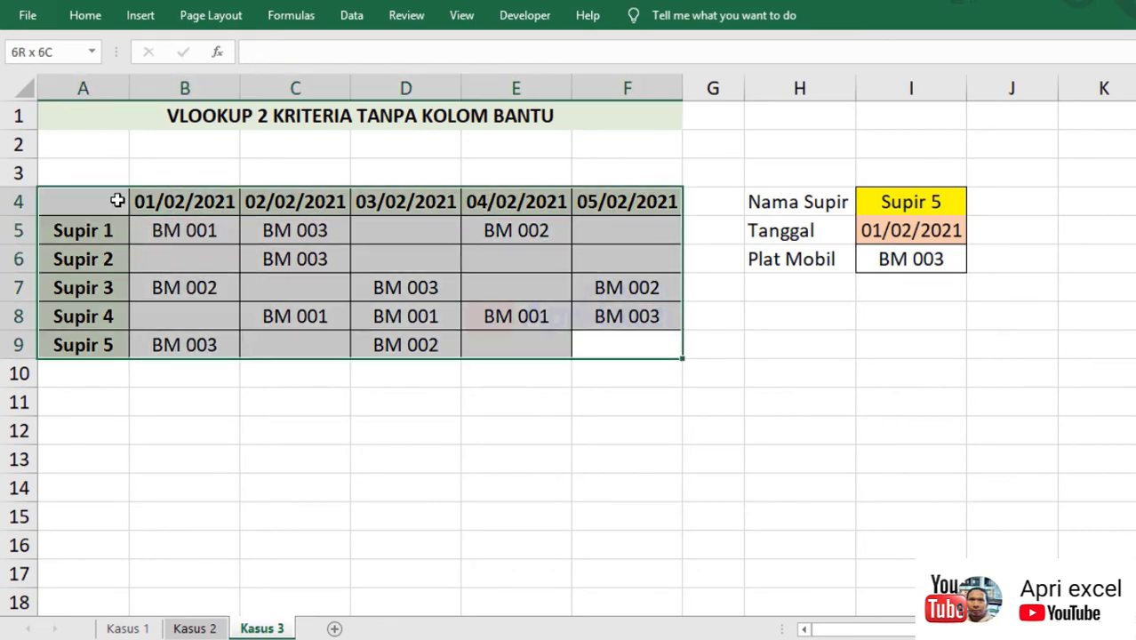
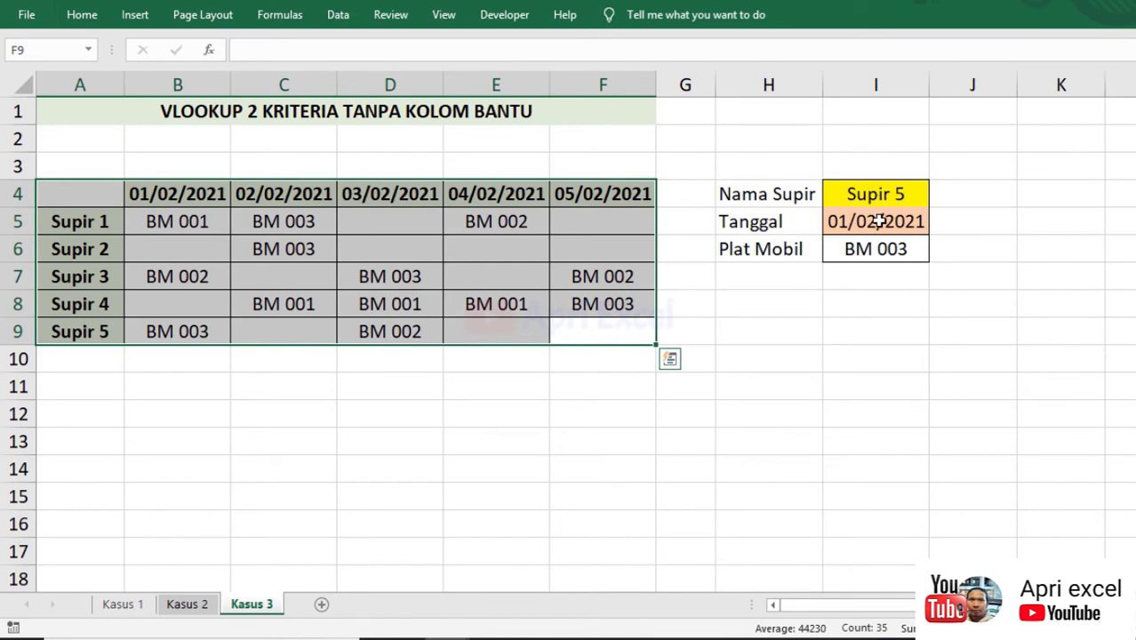
# Step: Clear I6 and begin =vlookup(I4;A5:F9; with a nested MATCH as column index
pyautogui.click(873, 249)
pyautogui.press('Delete')
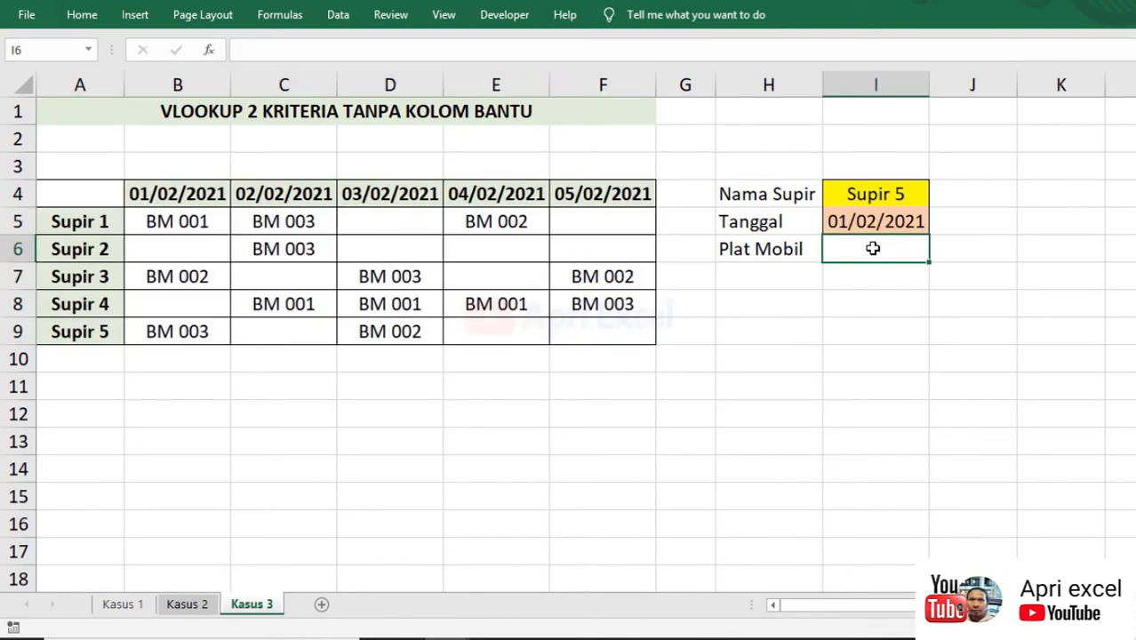
pyautogui.write('=vl')
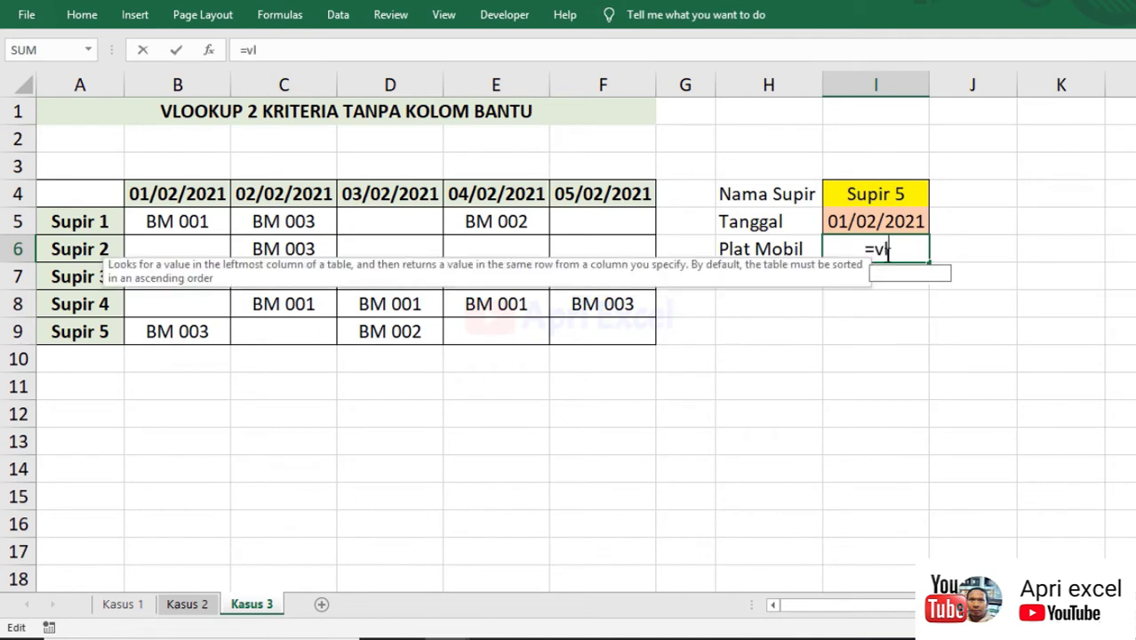
pyautogui.write('ookup(')
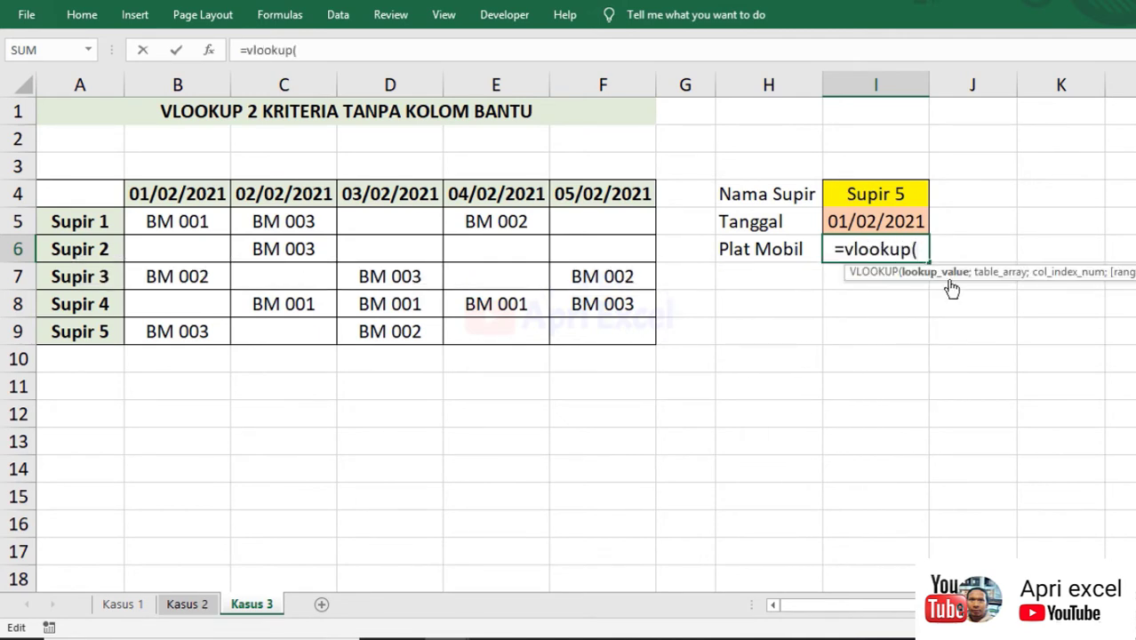
pyautogui.click(900, 195)
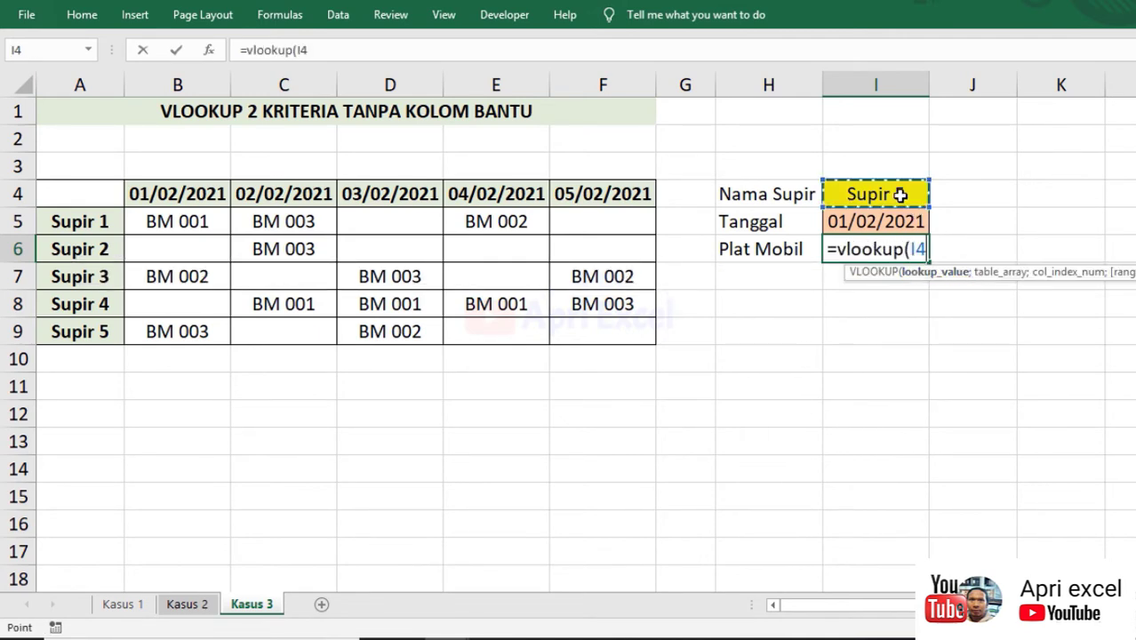
pyautogui.write(';')
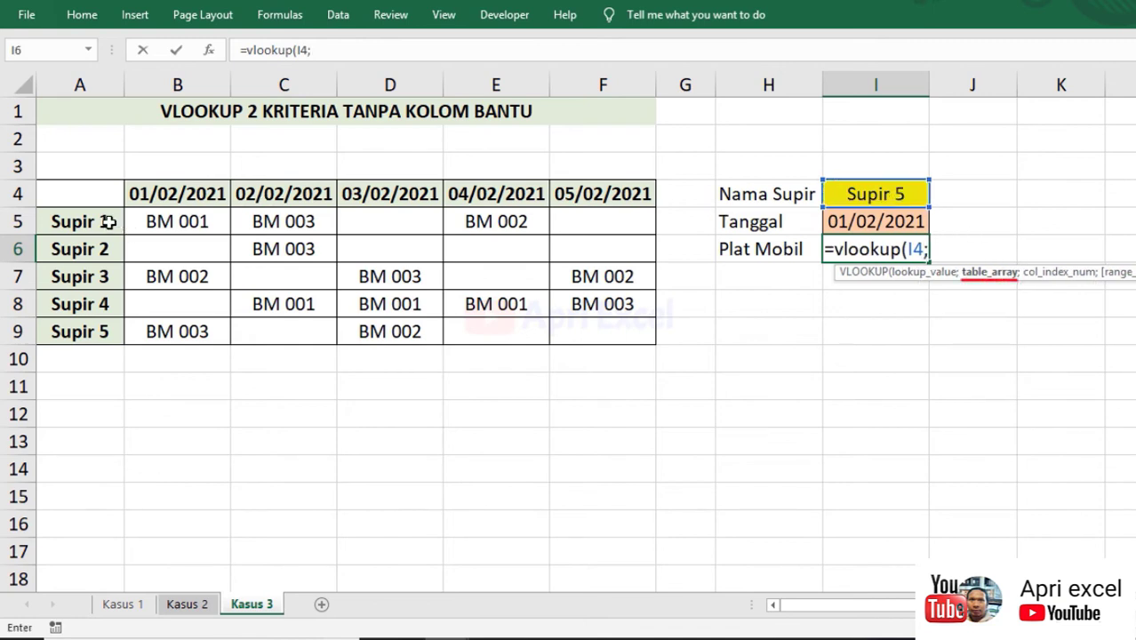
pyautogui.moveTo(107, 222); pyautogui.dragTo(557, 324)
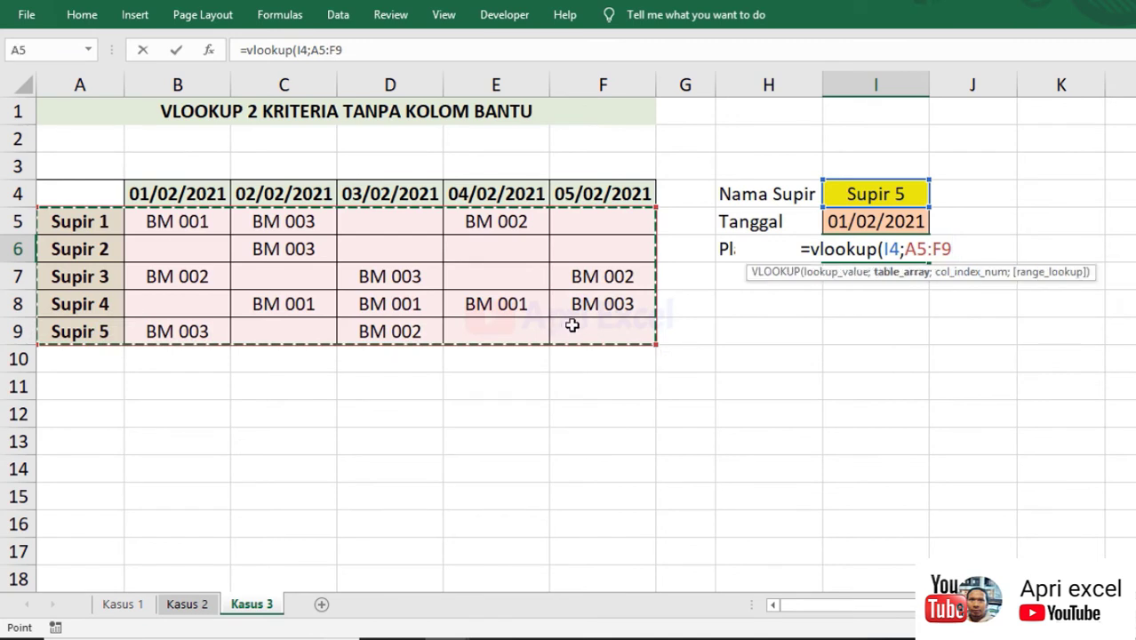
pyautogui.write(';')
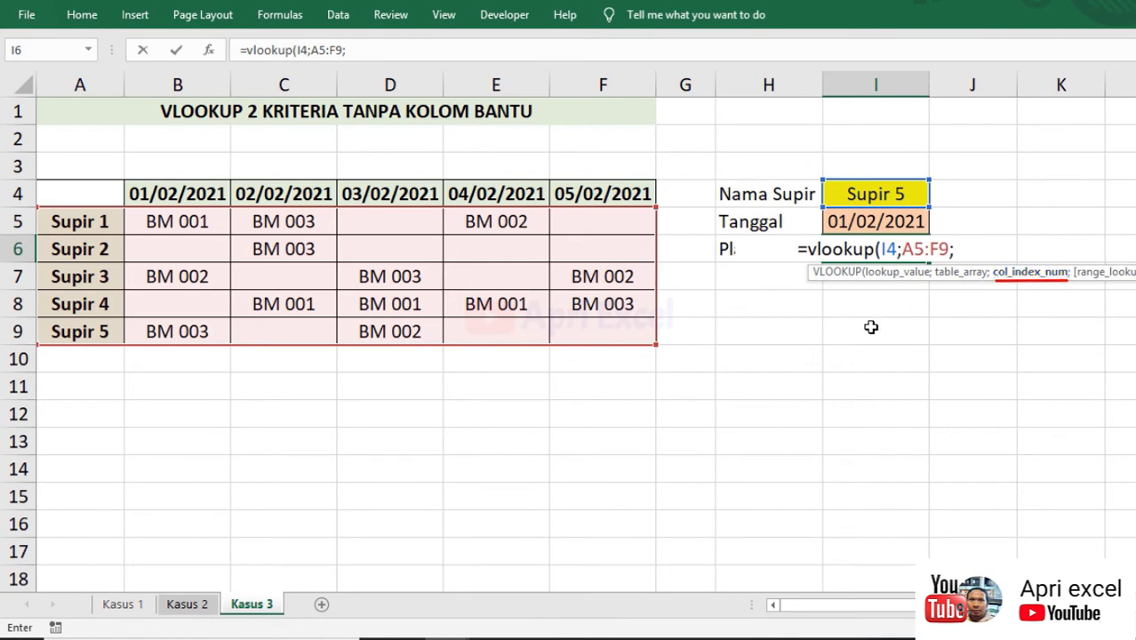
pyautogui.write('match')
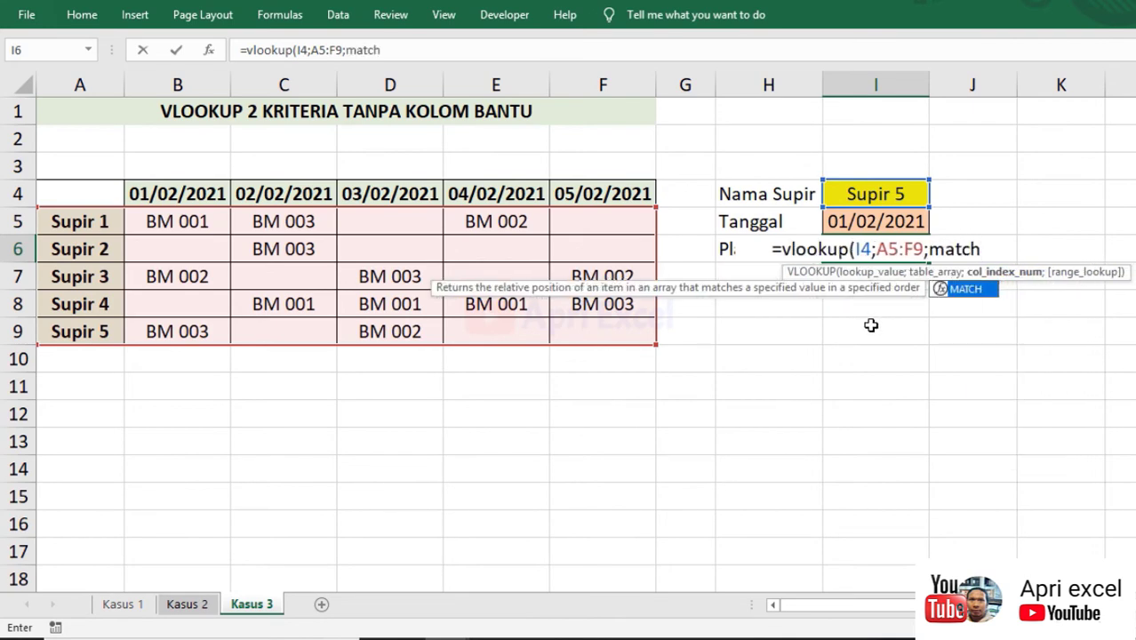
pyautogui.write('(')
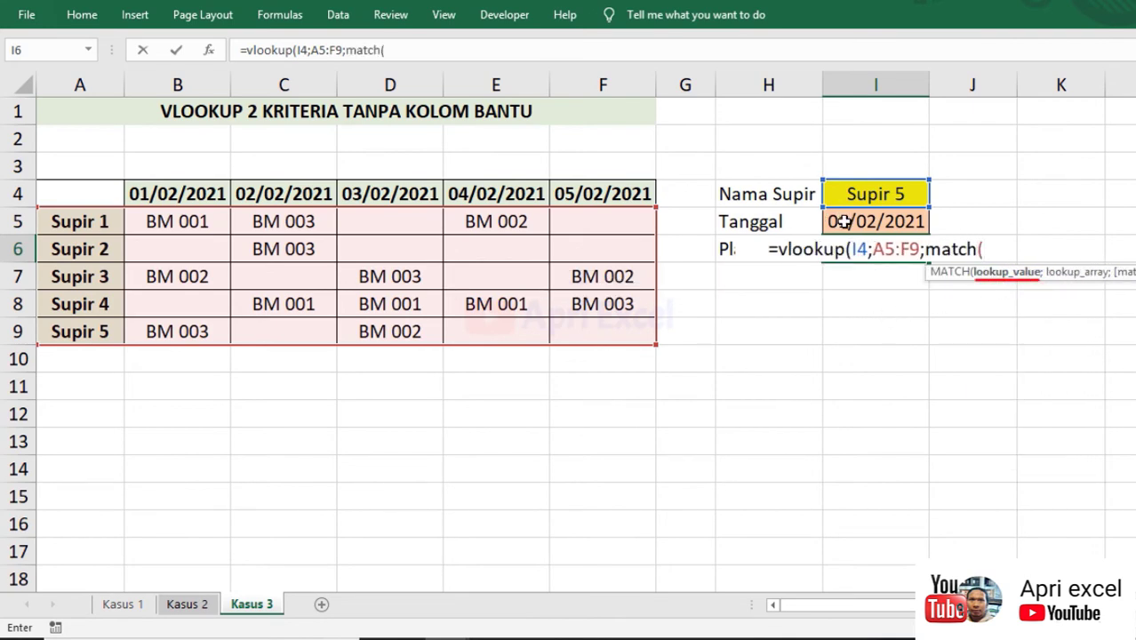
# Step: Make the MATCH find the I5 date in header row A4:F4 with match type 0
pyautogui.click(842, 223)
pyautogui.write(';')
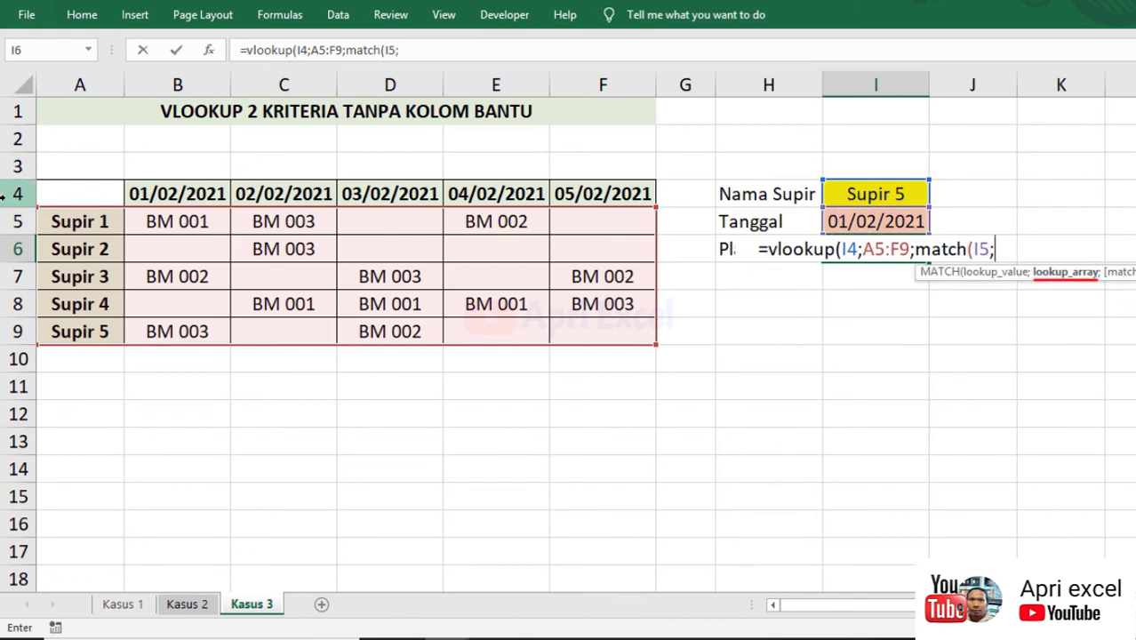
pyautogui.moveTo(50, 193); pyautogui.dragTo(576, 194)
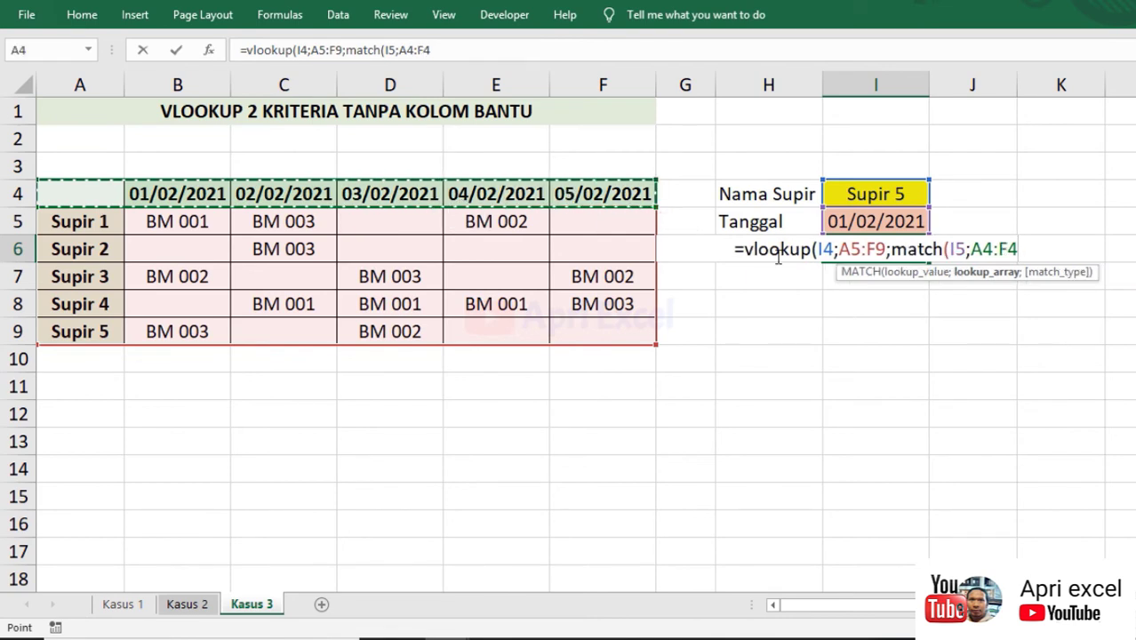
pyautogui.write(';')
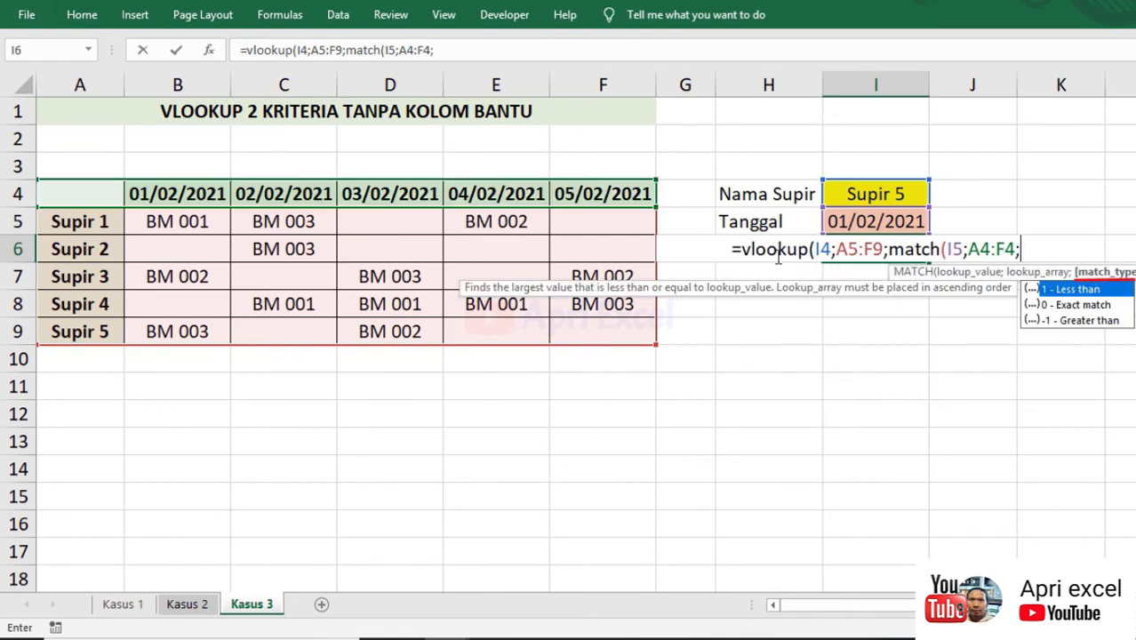
pyautogui.write('0)')
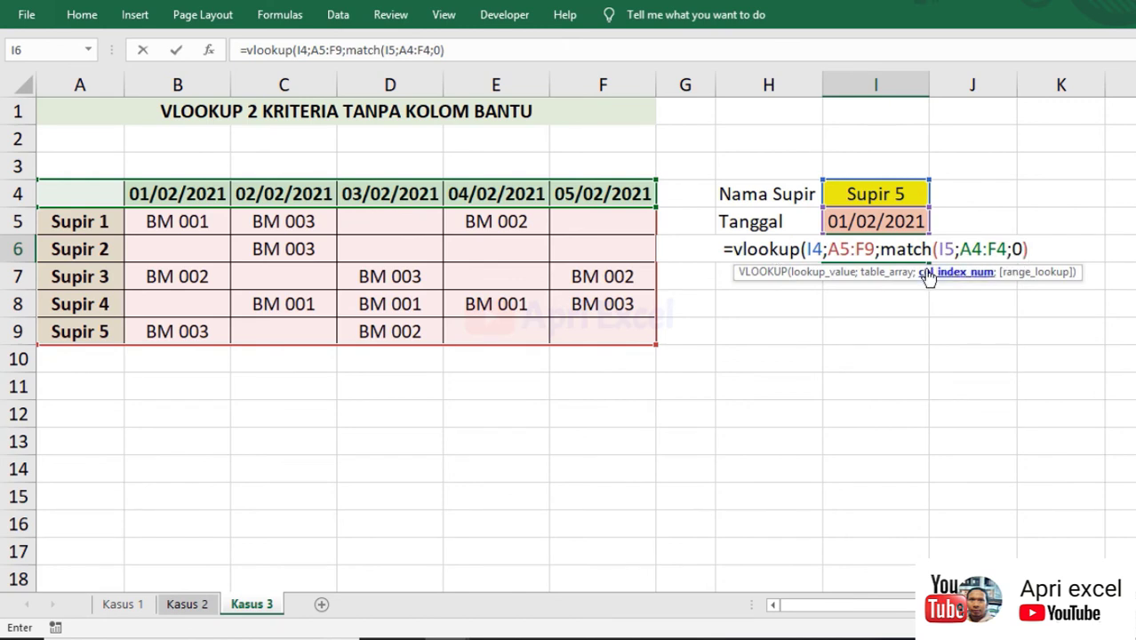
# Step: Review the lookup value, table range and MATCH column-number parts of the formula
pyautogui.click(823, 274)
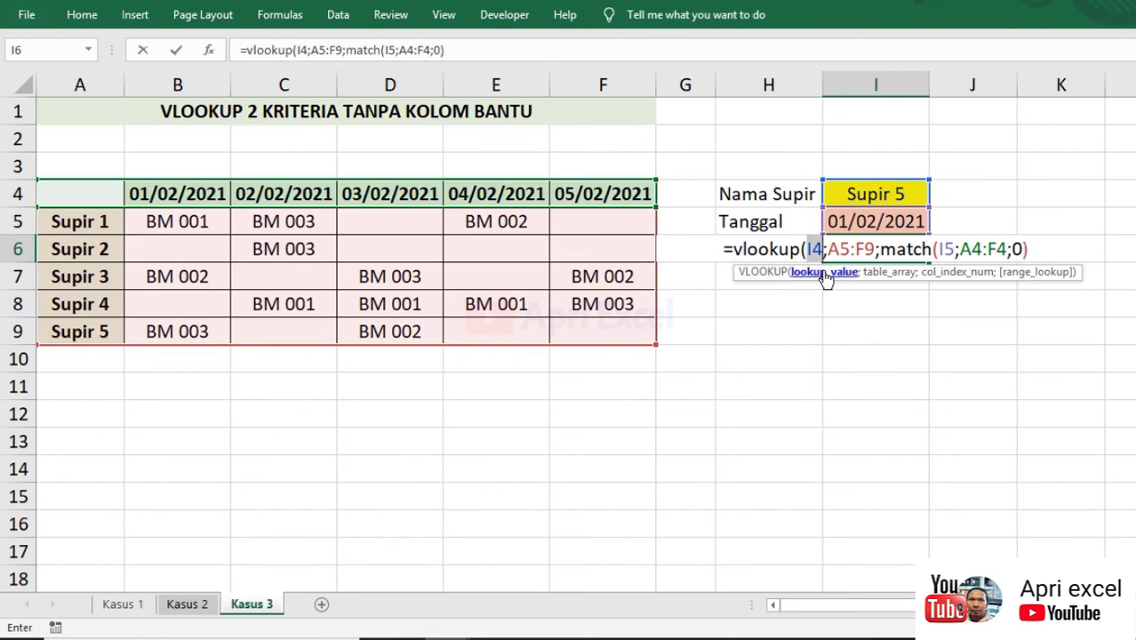
pyautogui.click(887, 274)
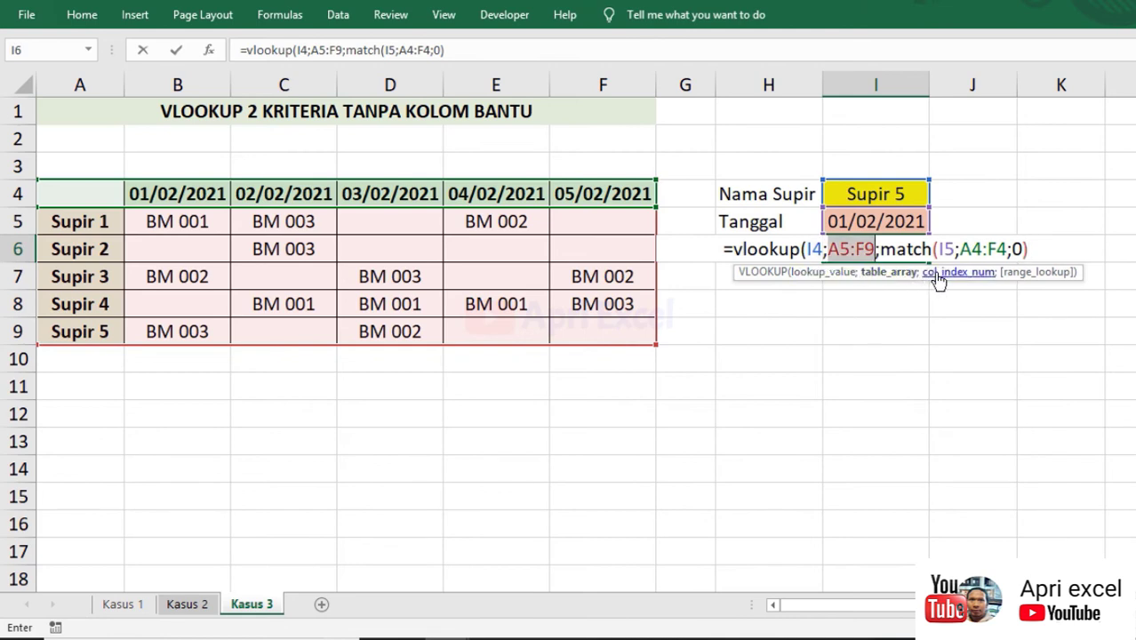
pyautogui.click(940, 273)
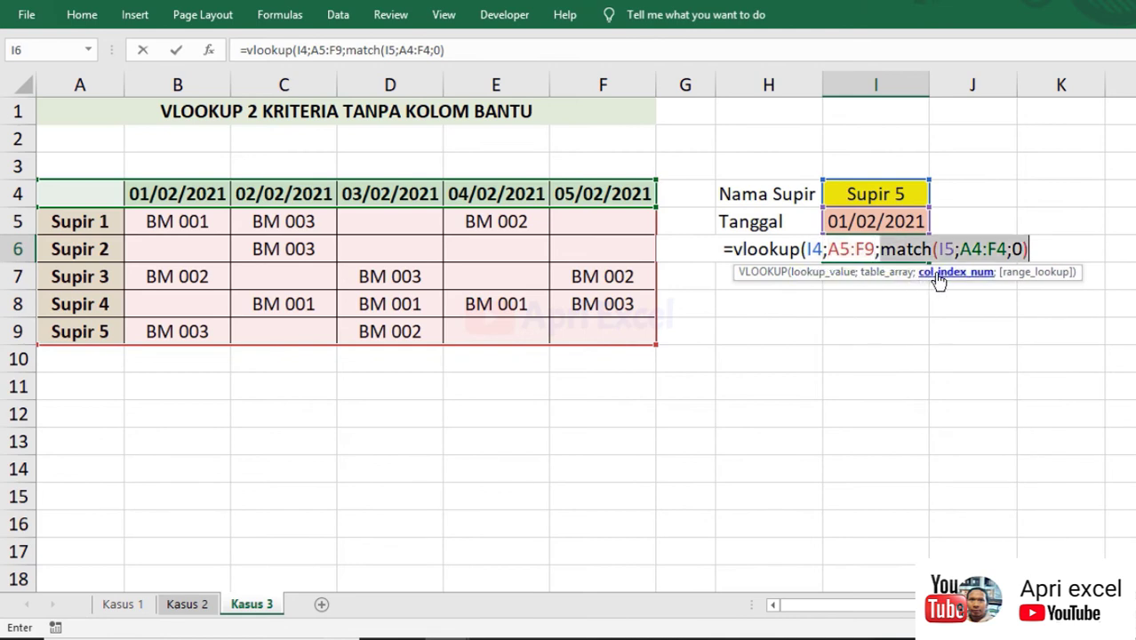
pyautogui.click(1037, 245)
# Step: Finish the VLOOKUP with FALSE for exact match and enter it, returning BM 003
pyautogui.write(';')
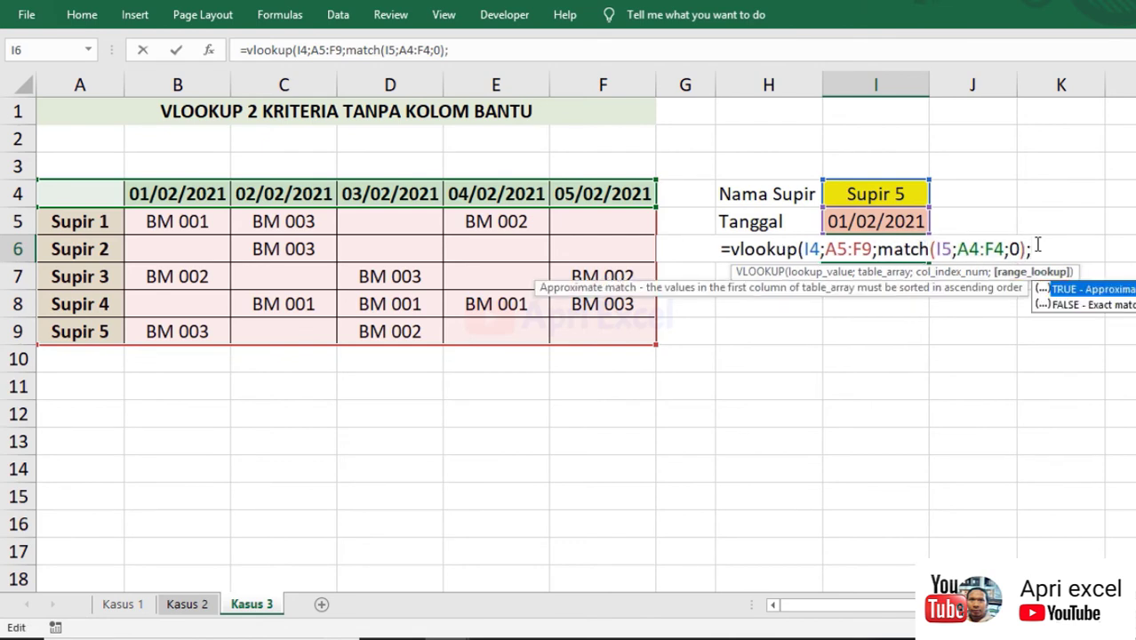
pyautogui.doubleClick(1064, 307)
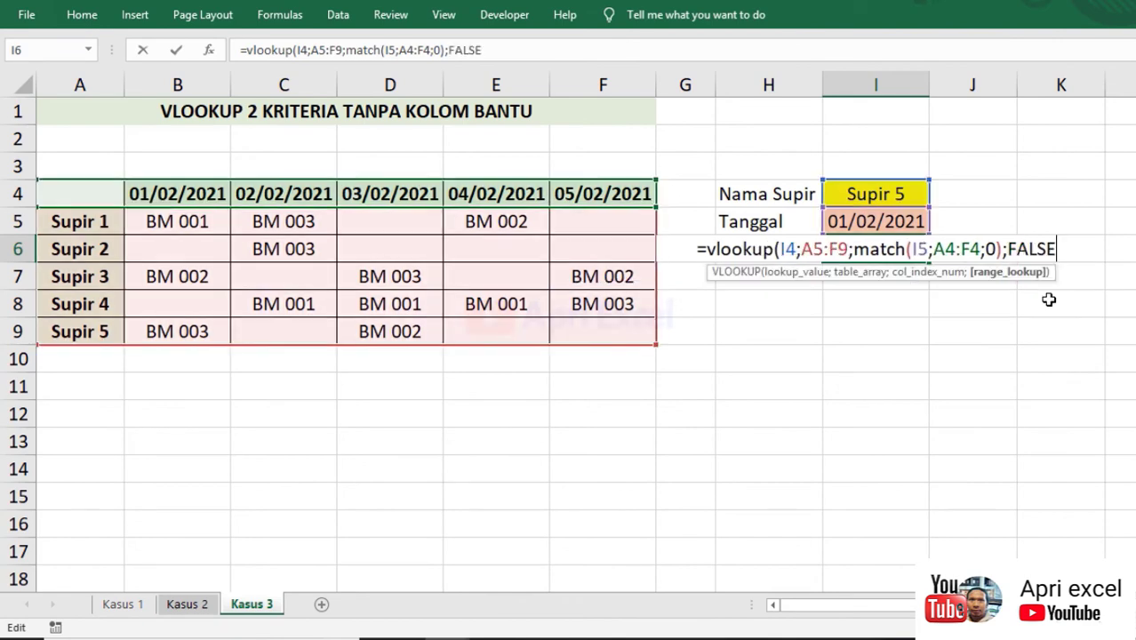
pyautogui.write(')')
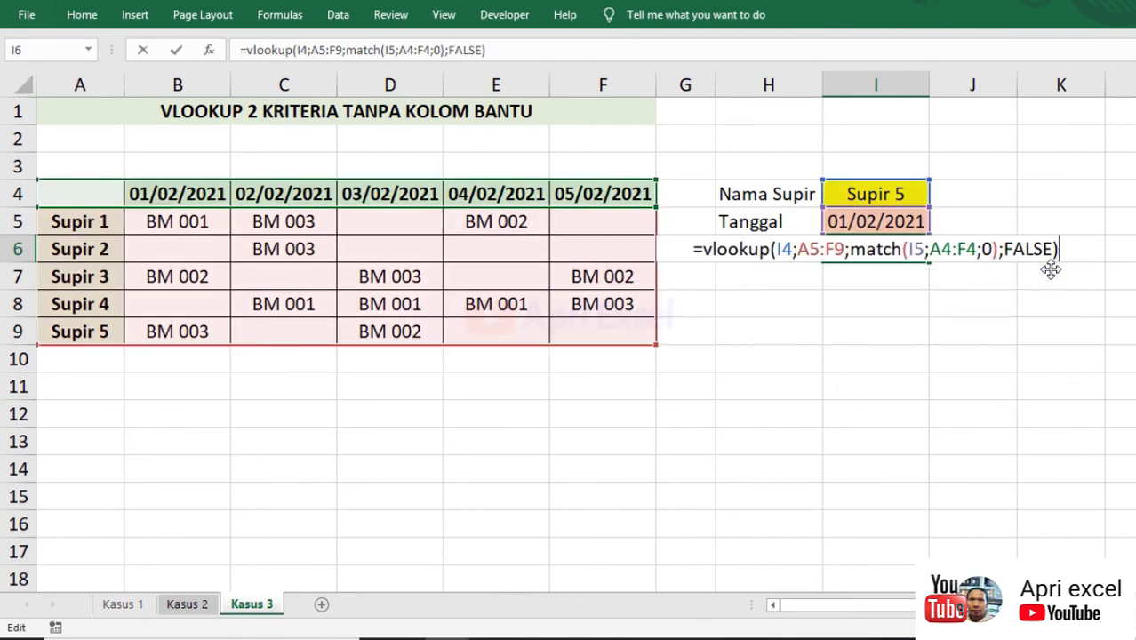
pyautogui.press('Return')
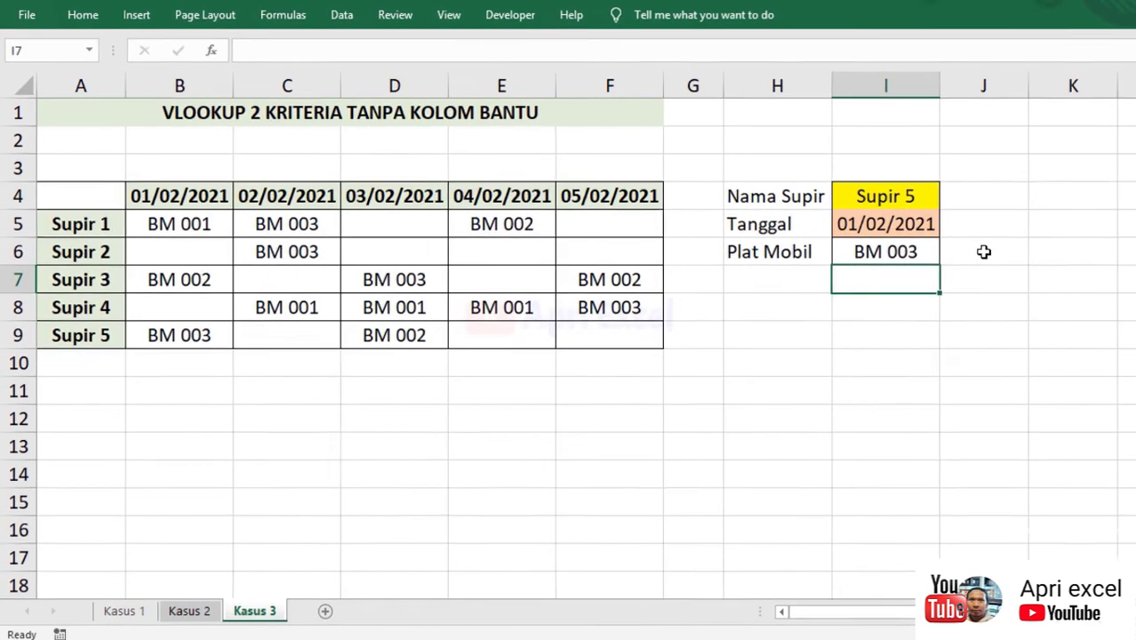
# Step: Check I6's formula against the Supir 5 plate for 01/02/2021 in the table
pyautogui.click(1022, 280)
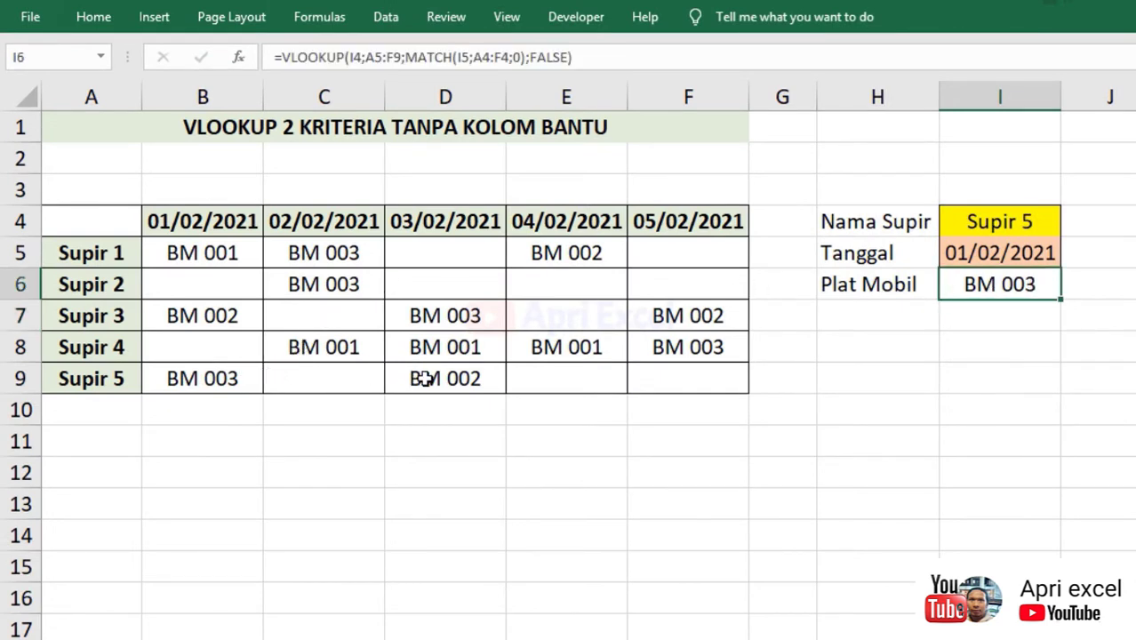
pyautogui.click(183, 379)
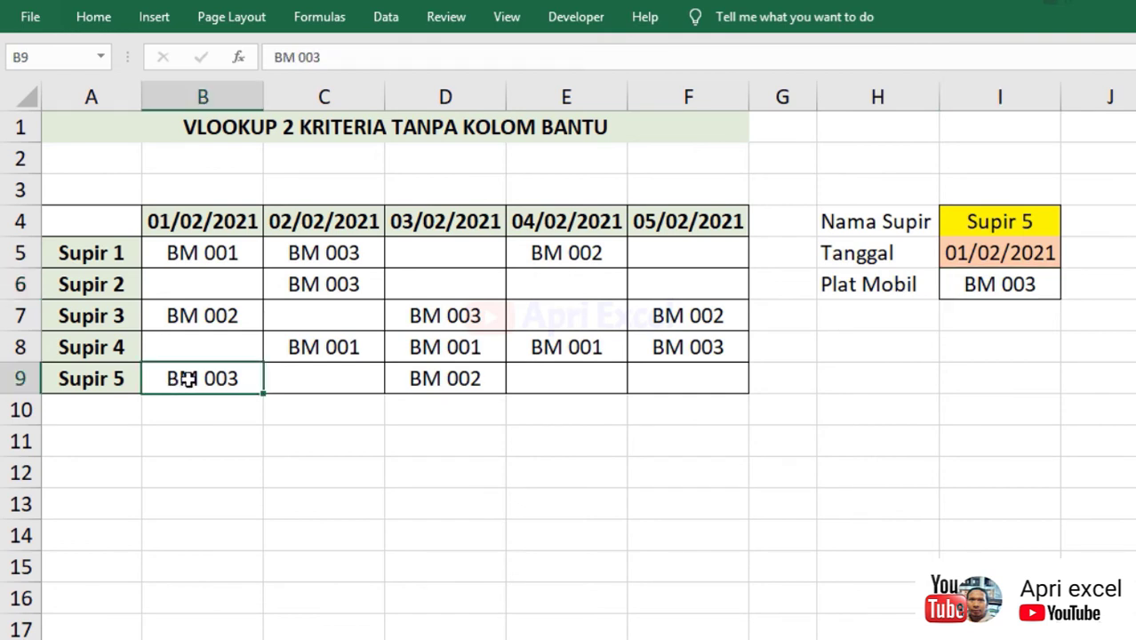
pyautogui.click(1053, 223)
# Step: Change the Tanggal in I5 to 03/02/2021 and open I6's formula for editing
pyautogui.click(1024, 252)
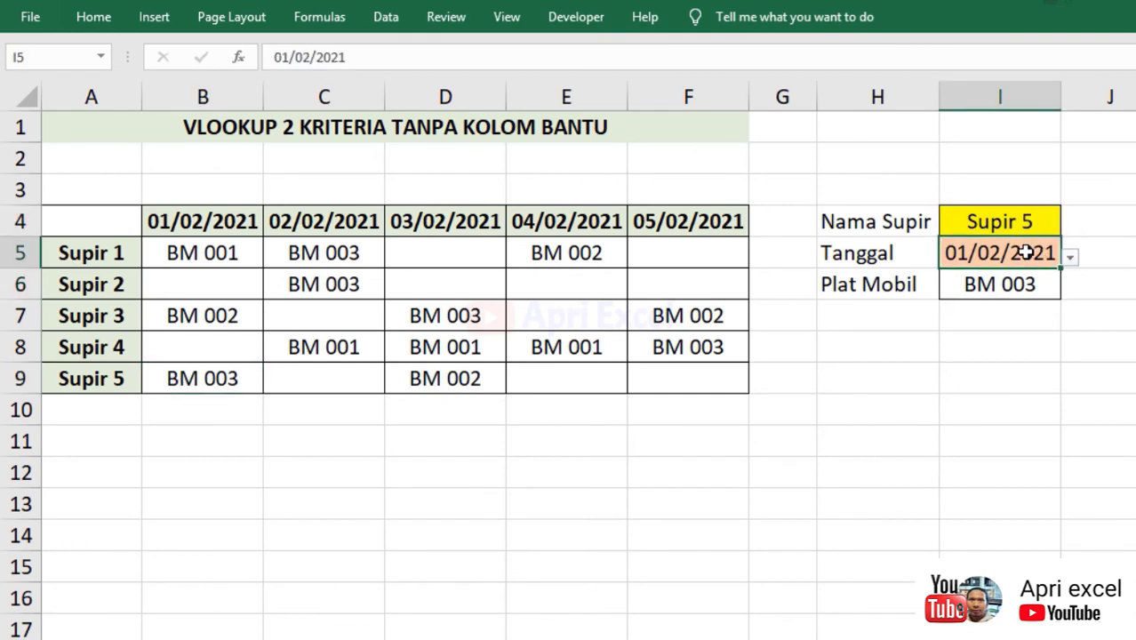
pyautogui.click(1070, 257)
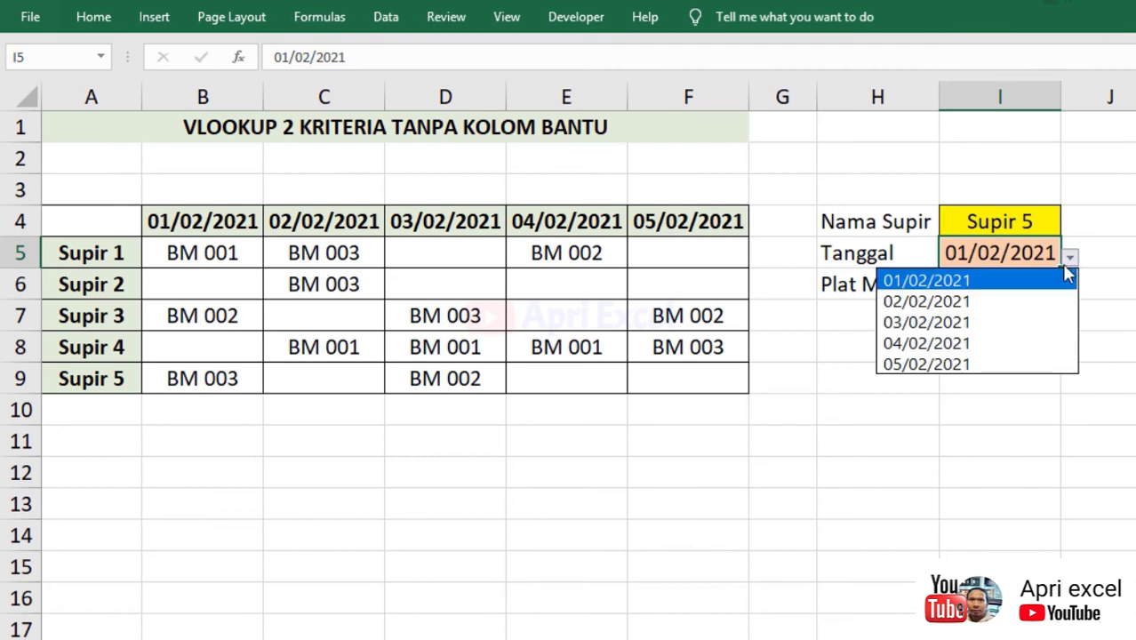
pyautogui.click(1043, 327)
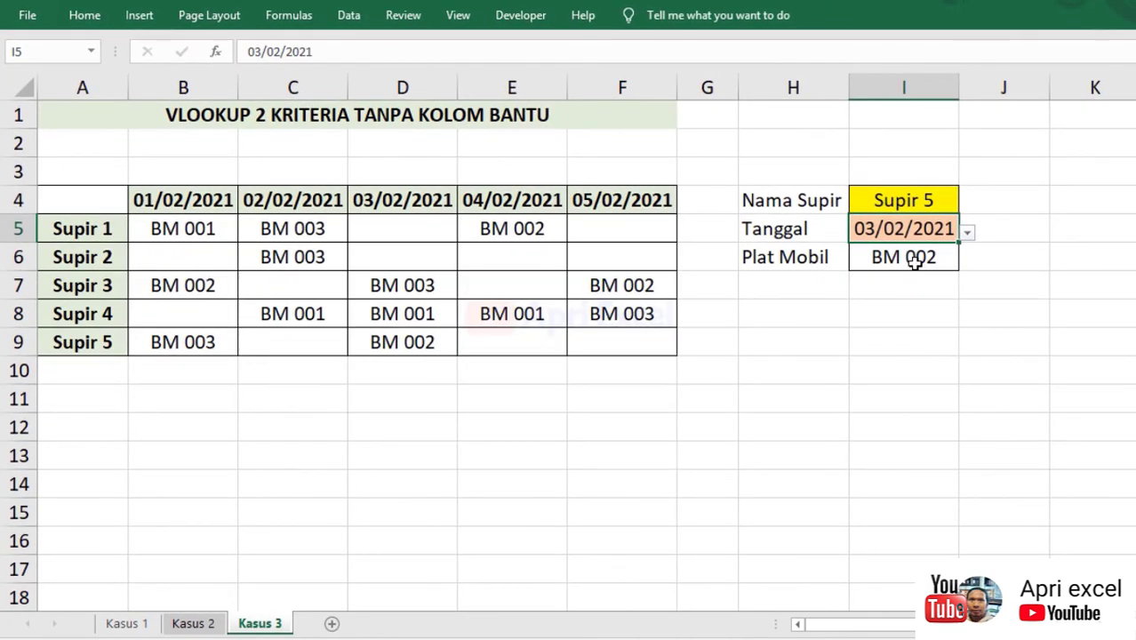
pyautogui.doubleClick(916, 258)
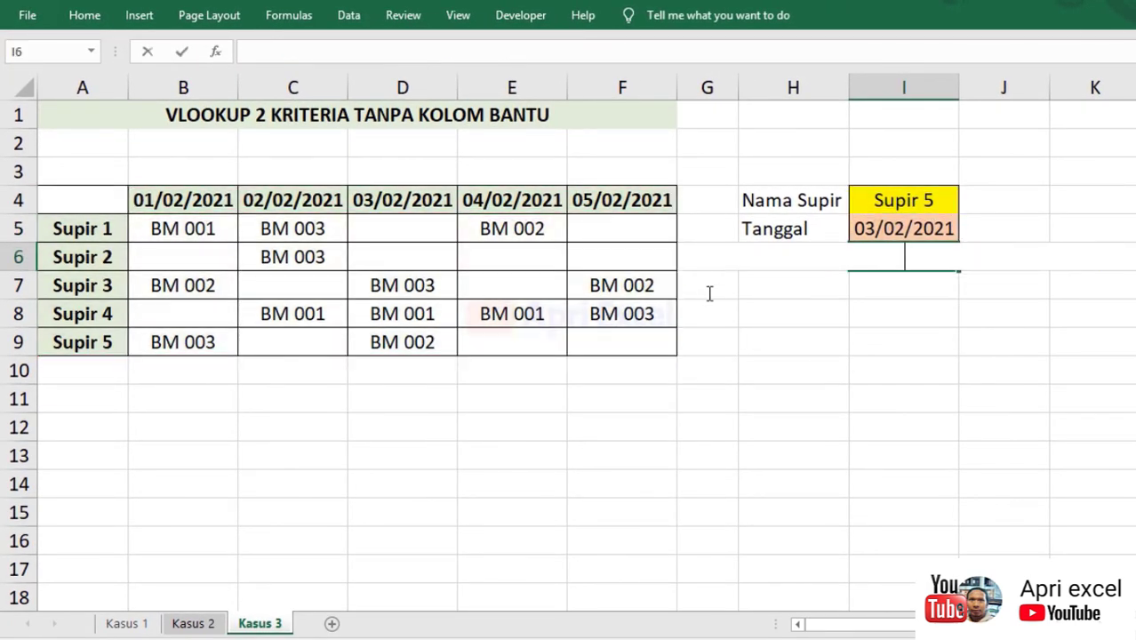
# Step: Label B11 'Cara 1' and paste the plate formula beside it into C11
pyautogui.click(774, 309)
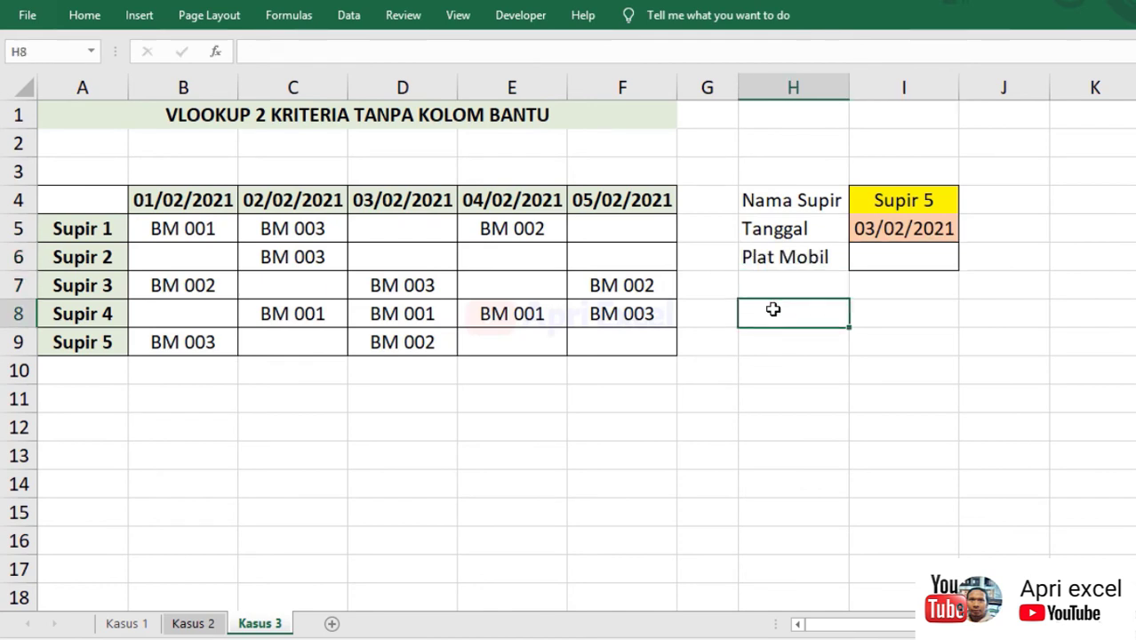
pyautogui.click(198, 398)
pyautogui.write('Cara 1')
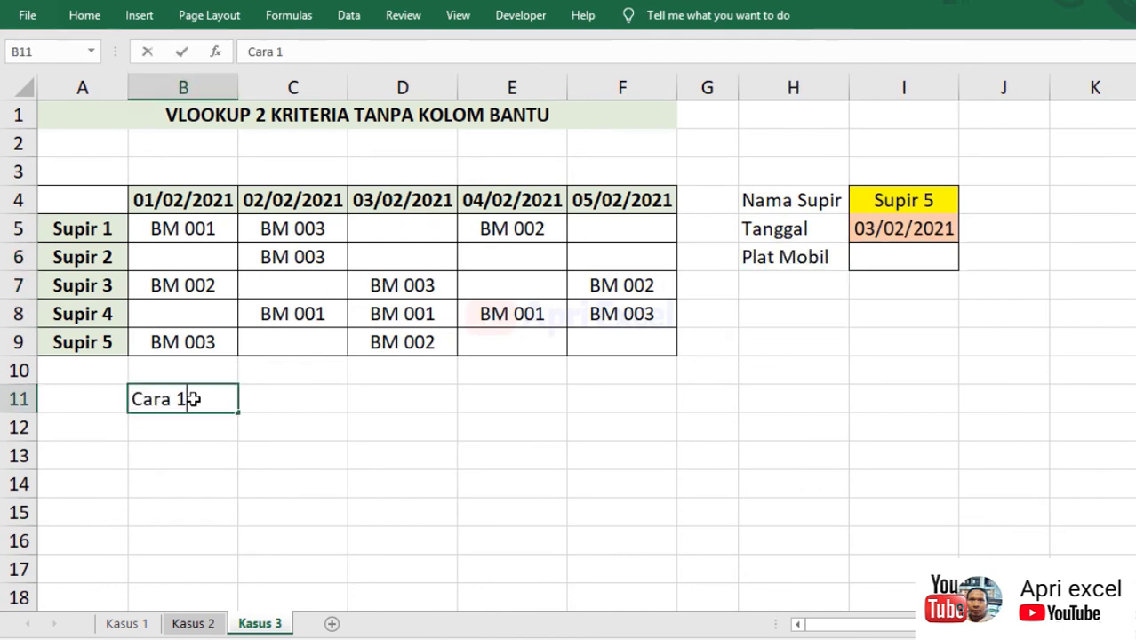
pyautogui.press('Tab')
pyautogui.write('=VLOOKUP(I4;A5:F9;MATCH(I5;A4:F4;0);FALSE)')
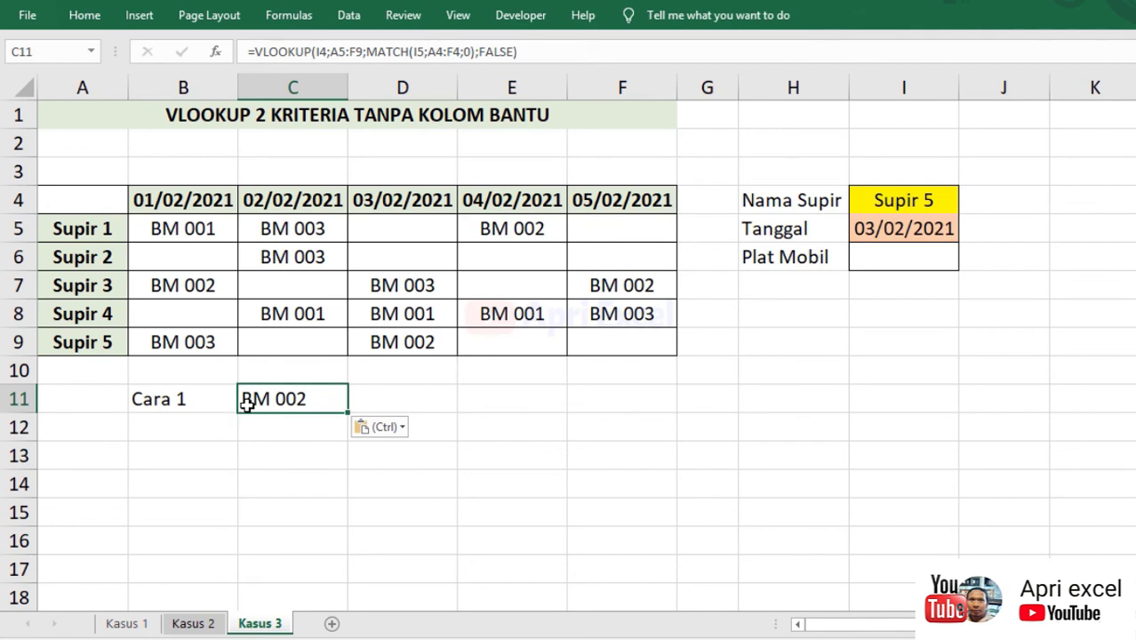
pyautogui.doubleClick(247, 400)
# Step: Commit the C11 formula text, then start =index(A5:F9;match( in I6
pyautogui.write("'")
pyautogui.press('Return')
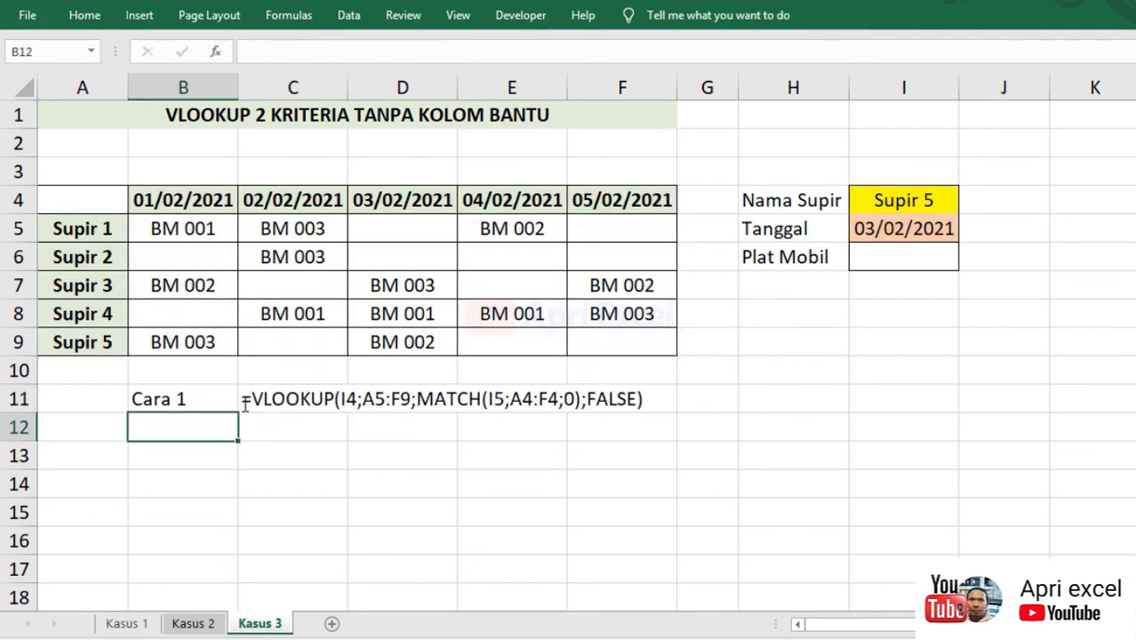
pyautogui.click(908, 258)
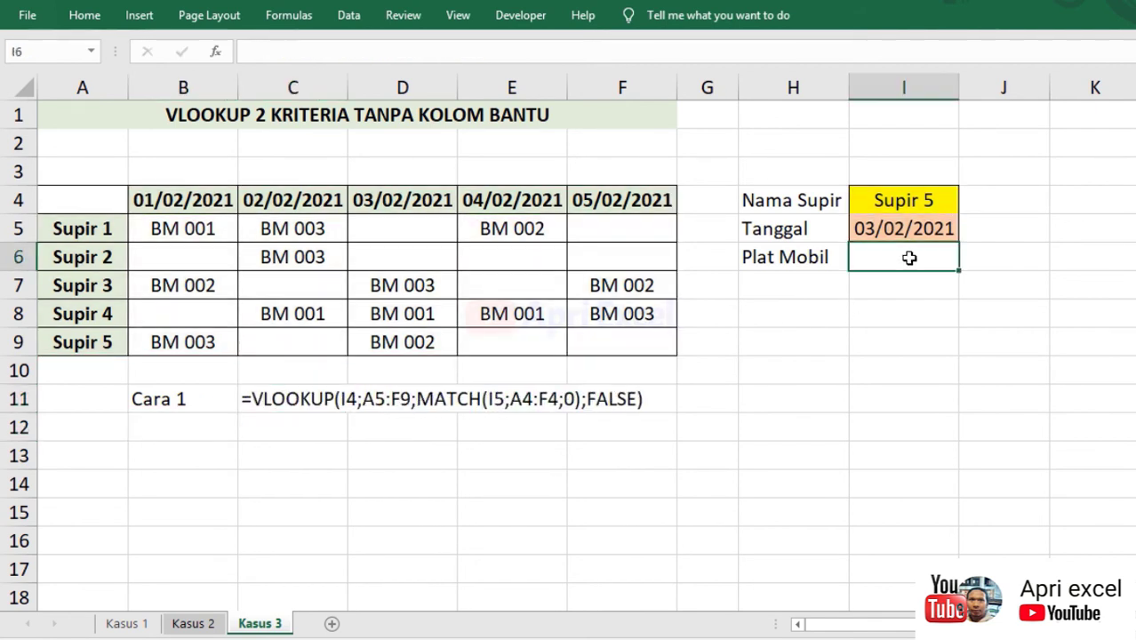
pyautogui.write('=')
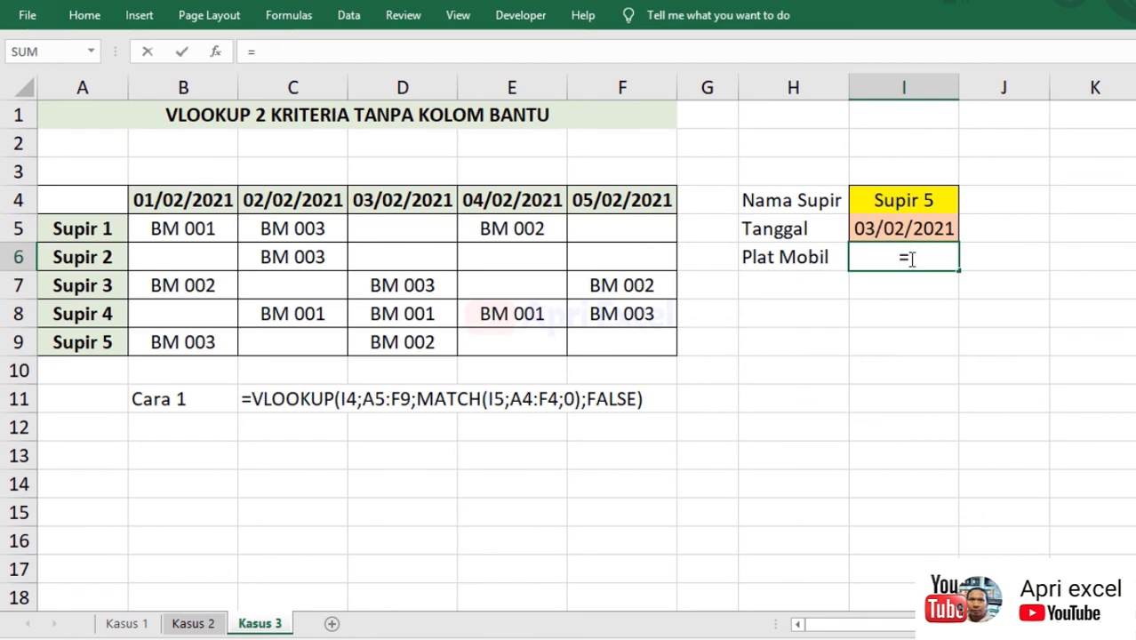
pyautogui.write('index')
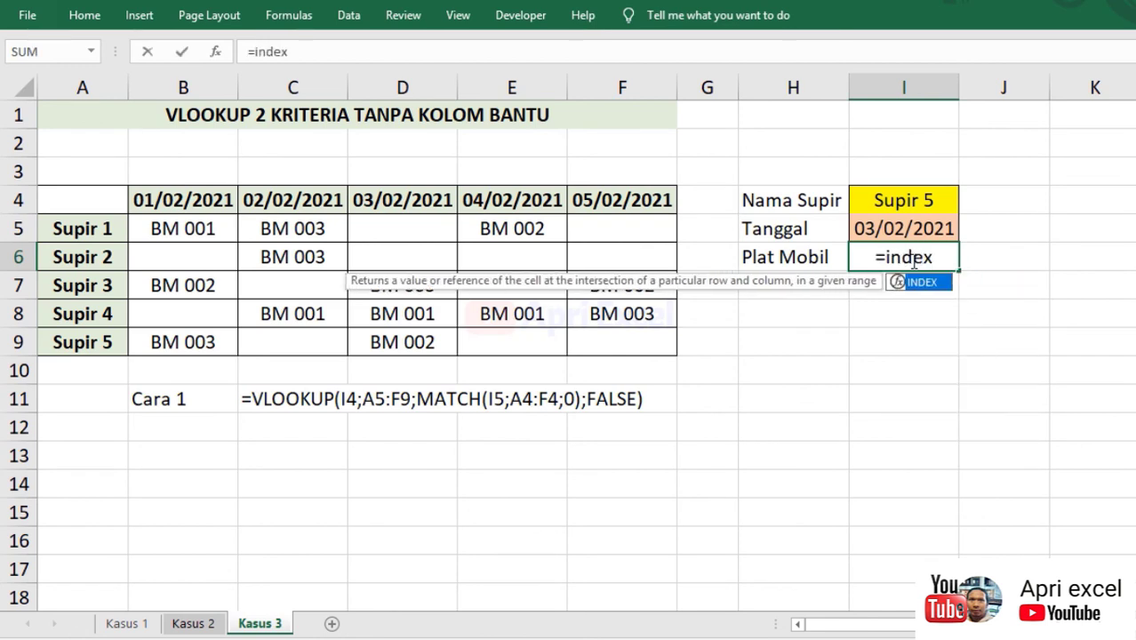
pyautogui.write('(')
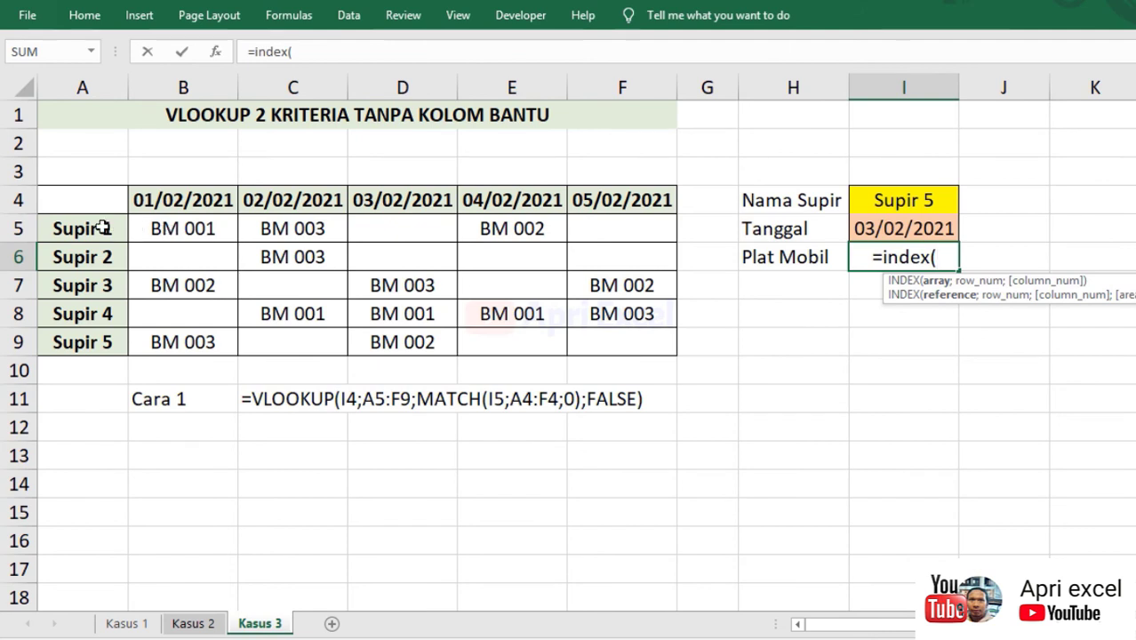
pyautogui.moveTo(102, 228)
pyautogui.mouseDown()
pyautogui.moveTo(452, 326)
pyautogui.moveTo(601, 335)
pyautogui.mouseUp()
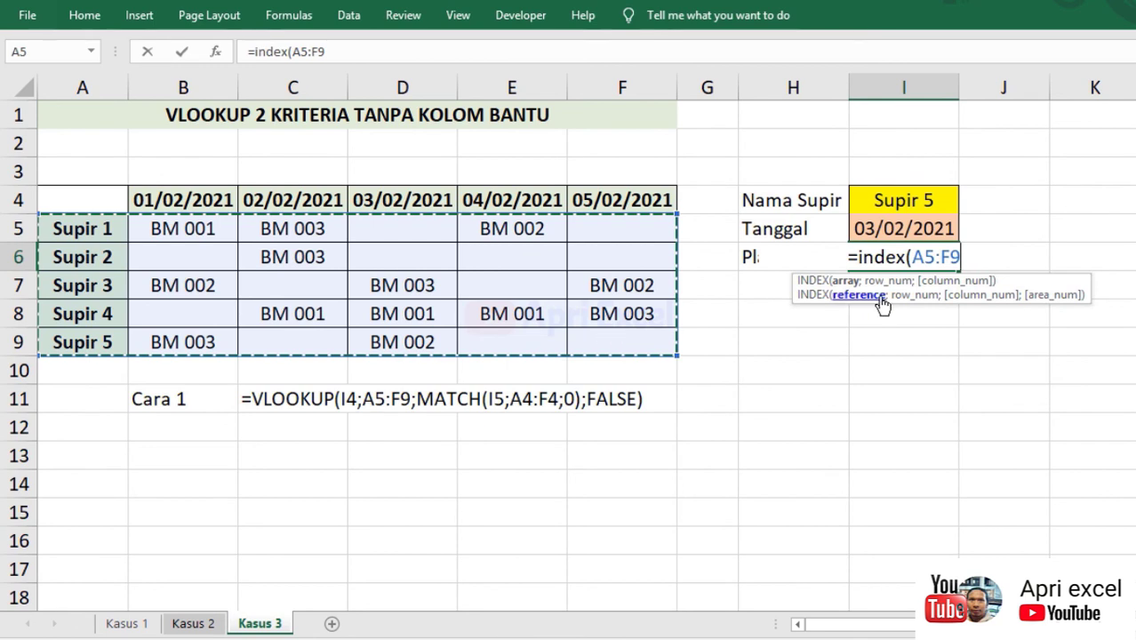
pyautogui.write(';')
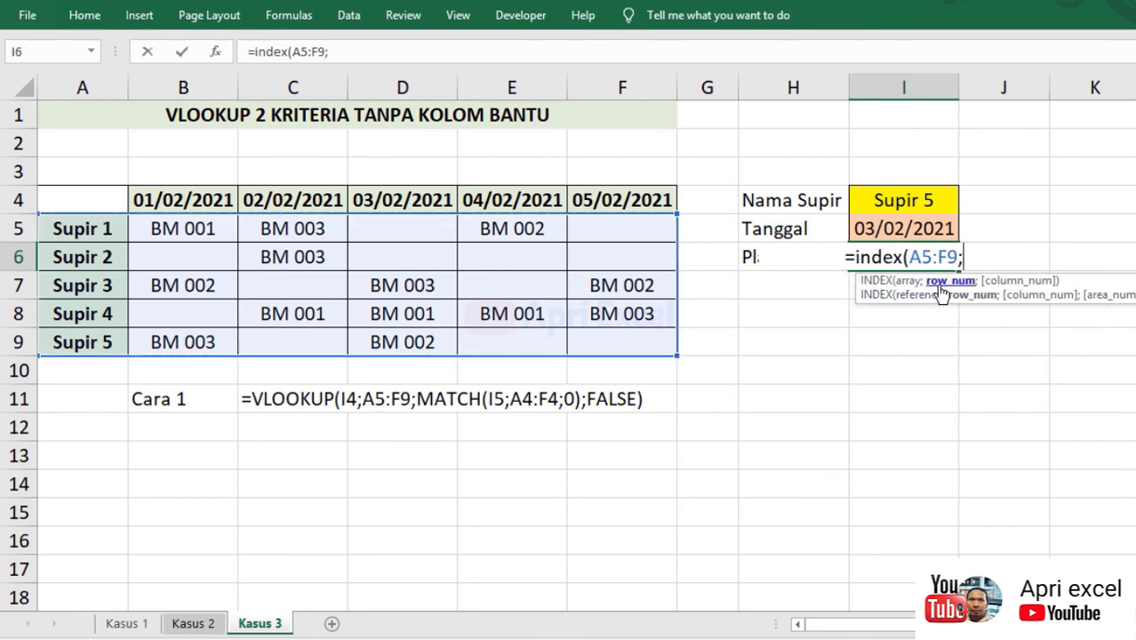
pyautogui.write('mat')
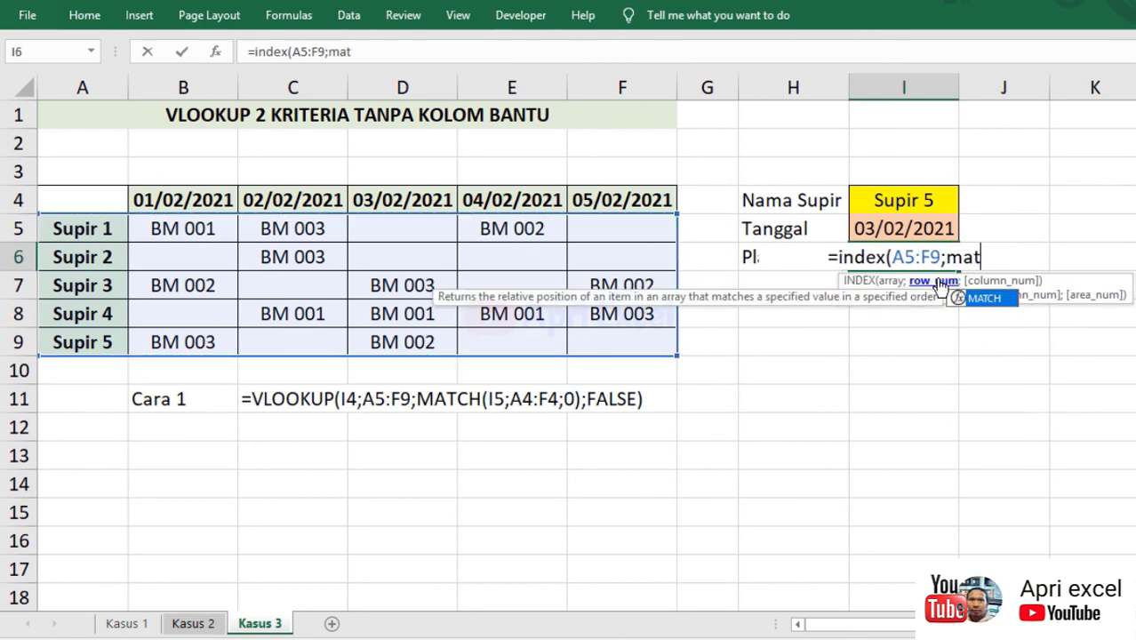
pyautogui.write('ch(')
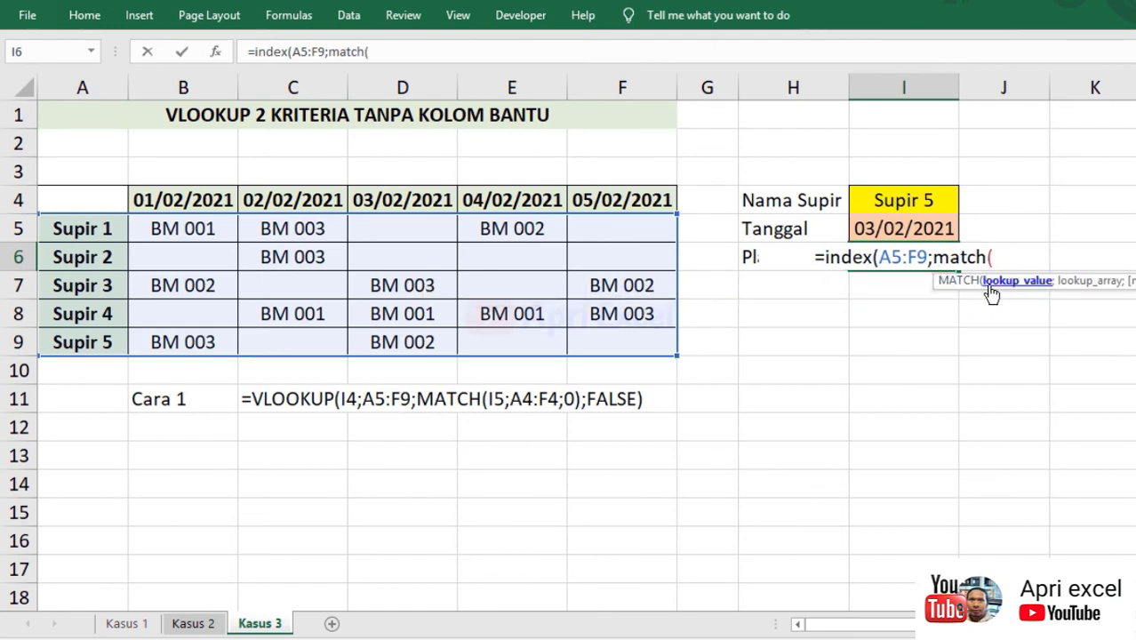
# Step: Make the row MATCH find the I4 driver among A5:A9 exactly, then begin a second MATCH
pyautogui.click(903, 203)
pyautogui.write(';')
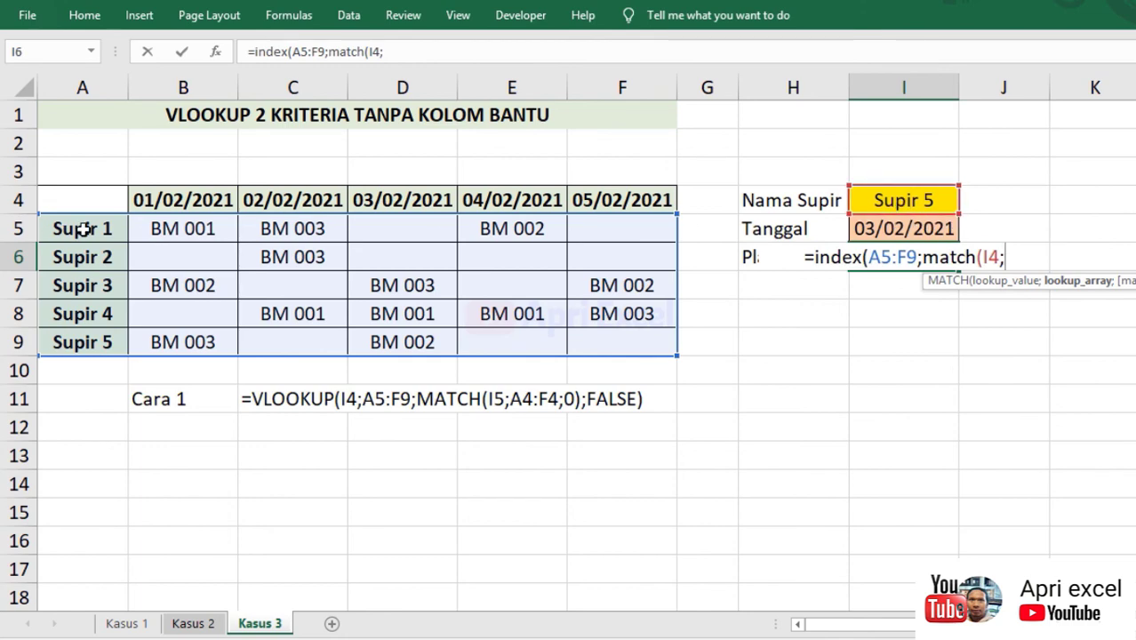
pyautogui.moveTo(78, 229); pyautogui.dragTo(82, 336)
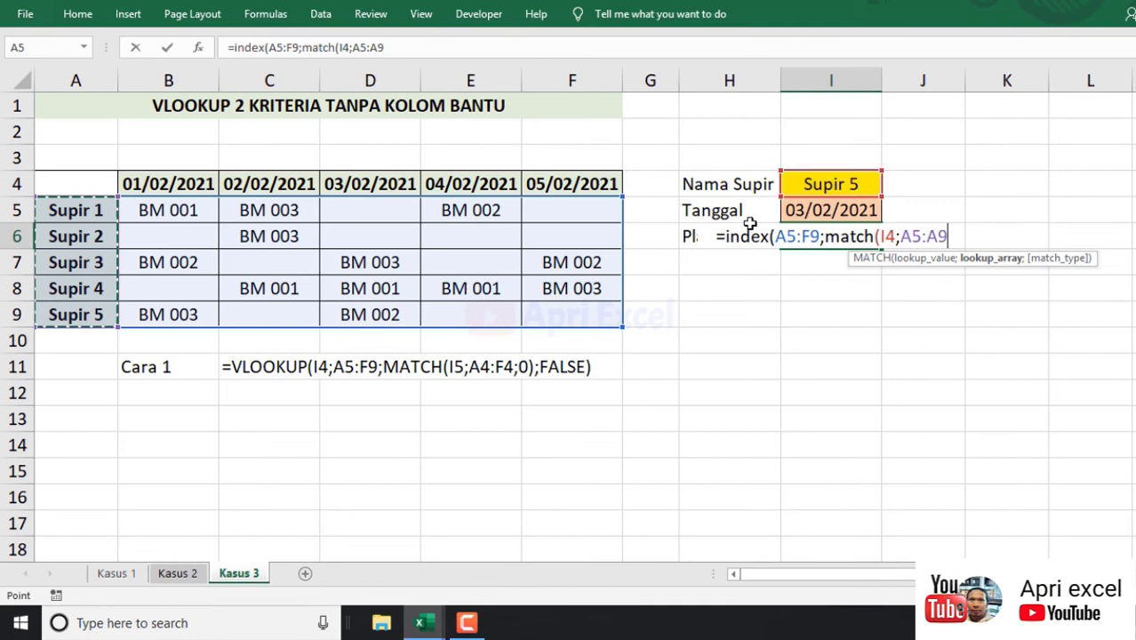
pyautogui.write(';')
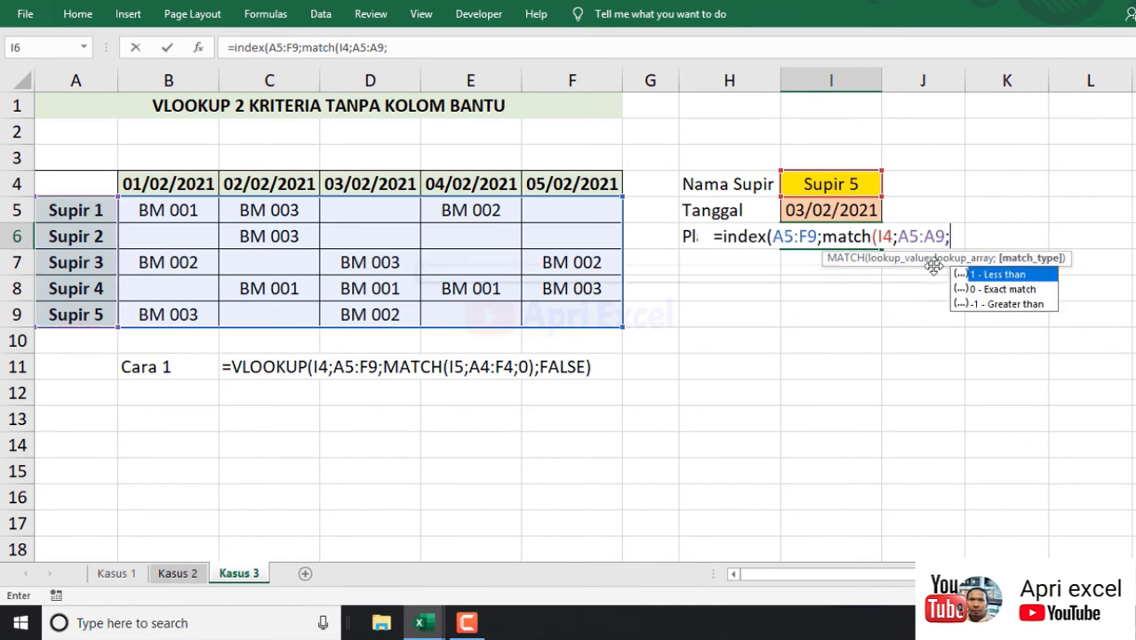
pyautogui.write('0')
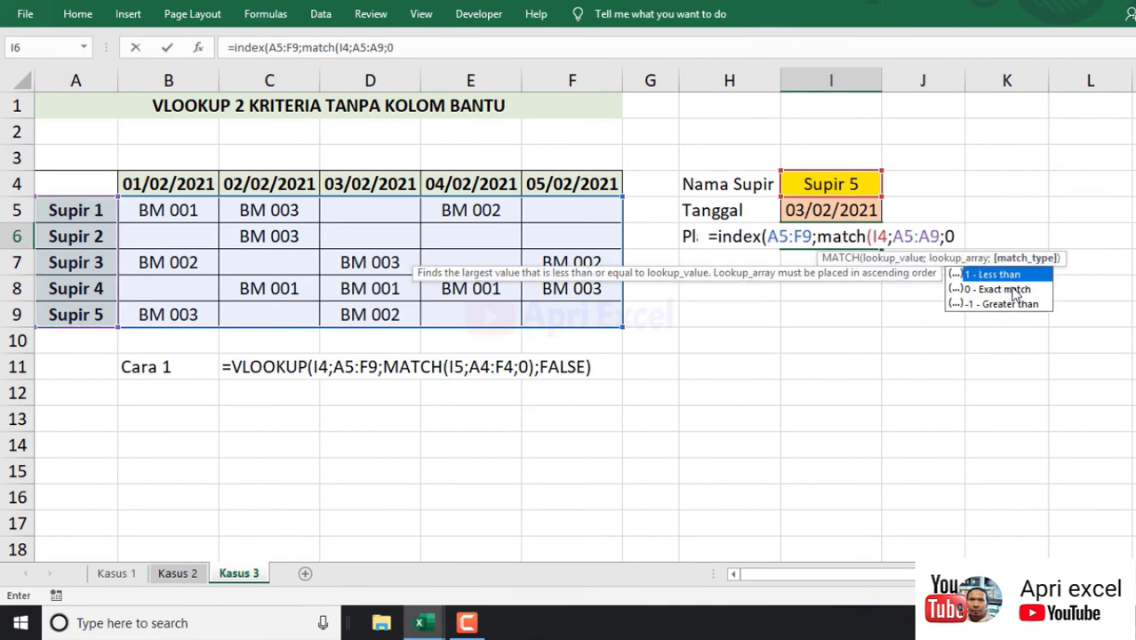
pyautogui.doubleClick(1011, 296)
pyautogui.write(')')
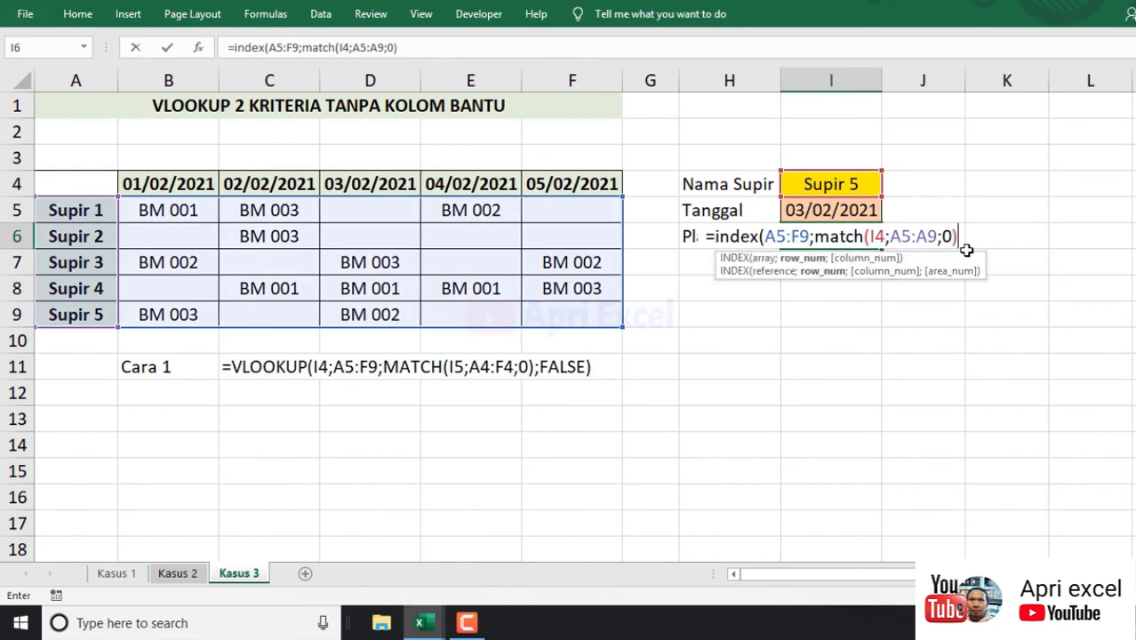
pyautogui.write(';')
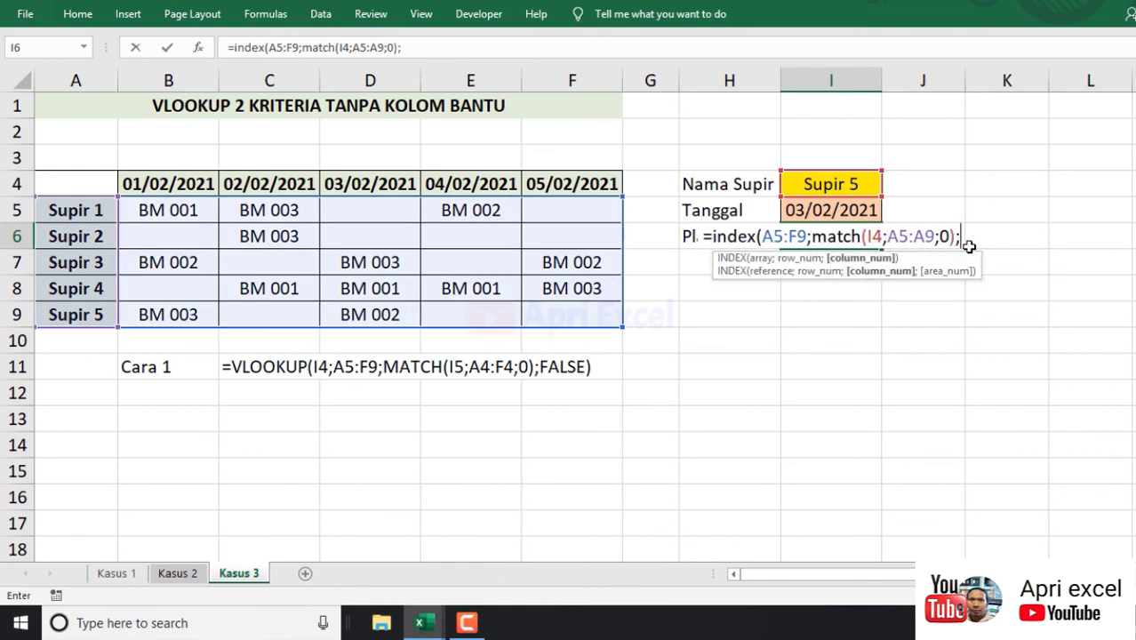
pyautogui.write('match')
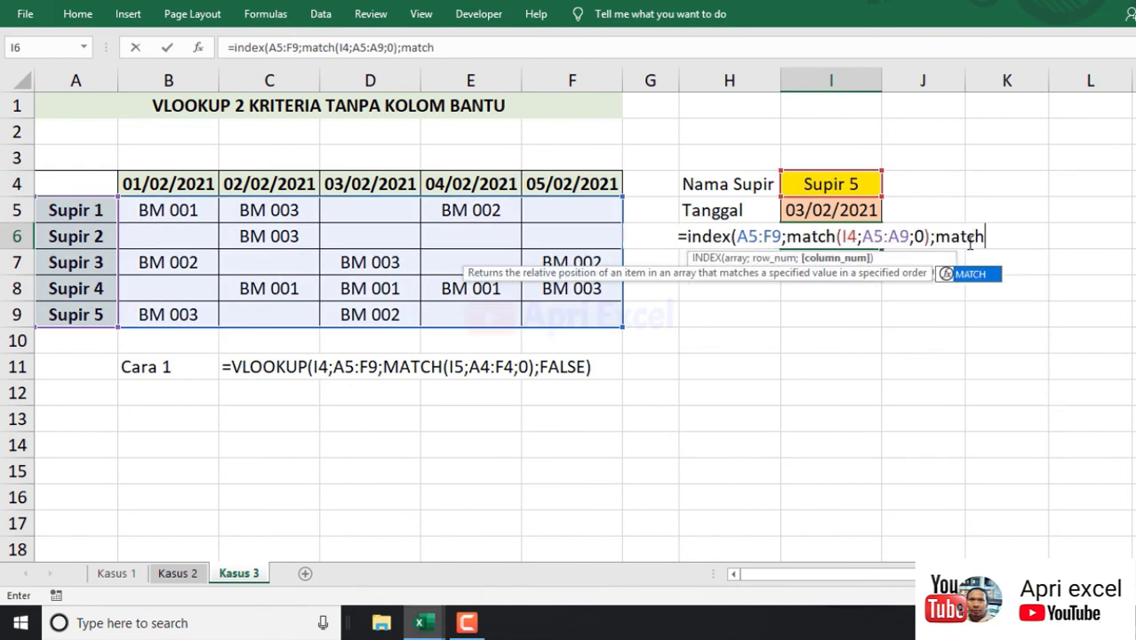
pyautogui.write('(')
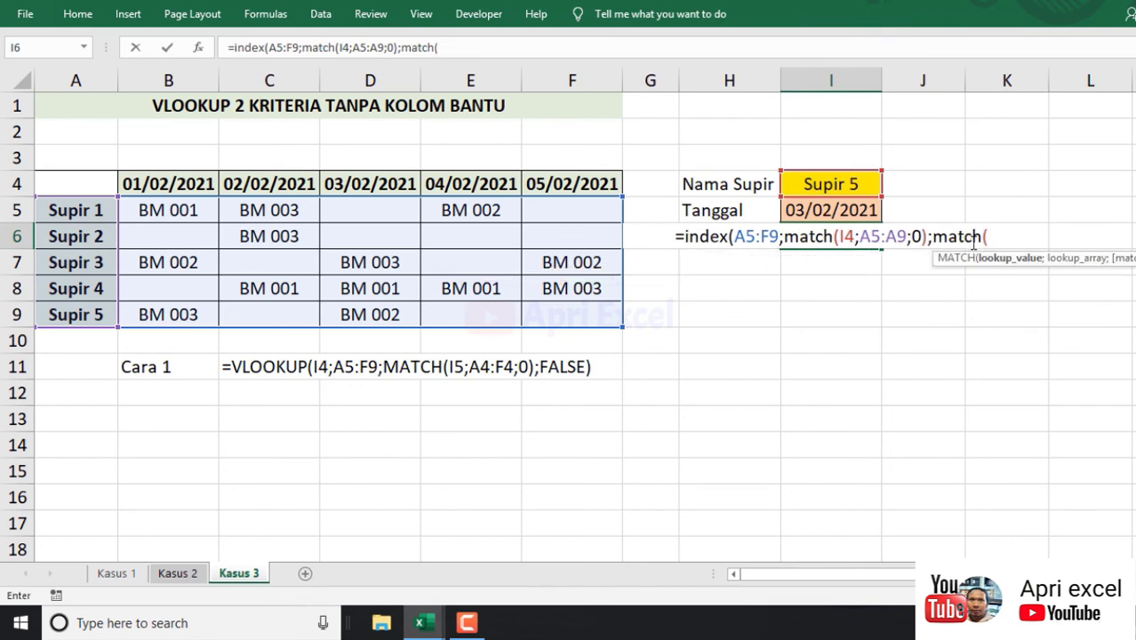
# Step: Match the I5 date exactly against headers A4:F4, close the formula and enter it for BM 002
pyautogui.click(864, 209)
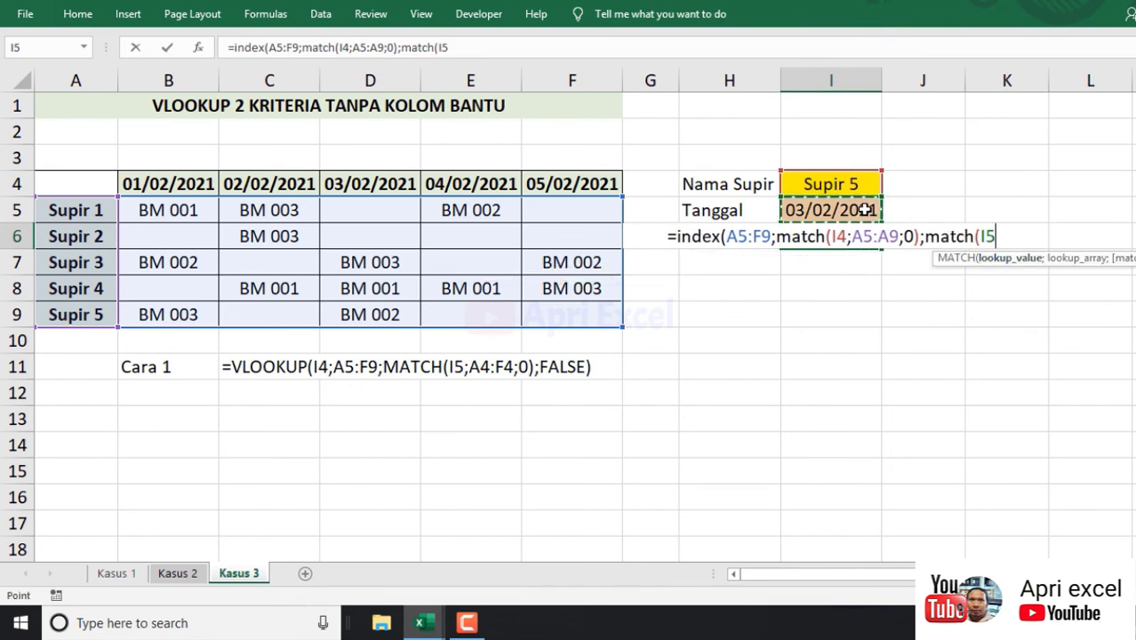
pyautogui.write(';')
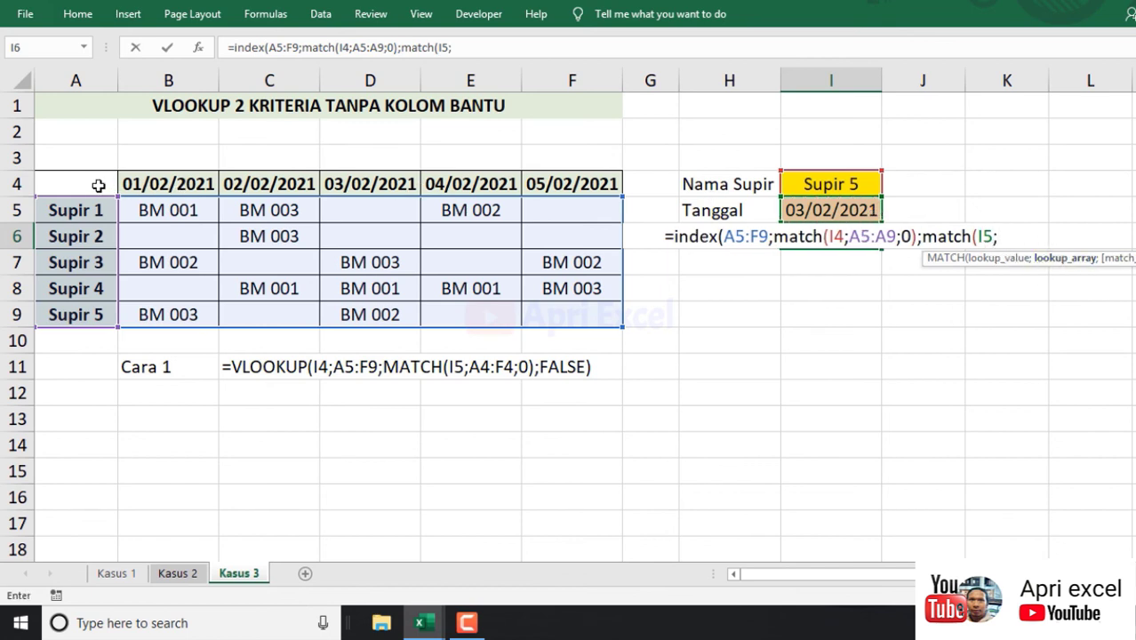
pyautogui.moveTo(99, 185); pyautogui.dragTo(536, 184)
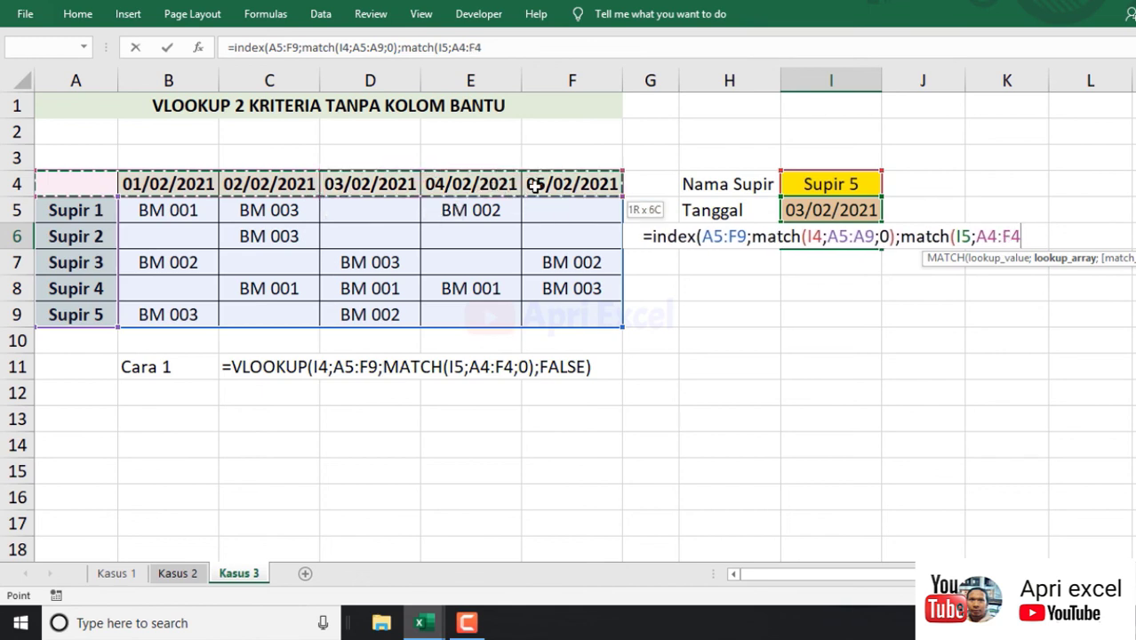
pyautogui.write(';')
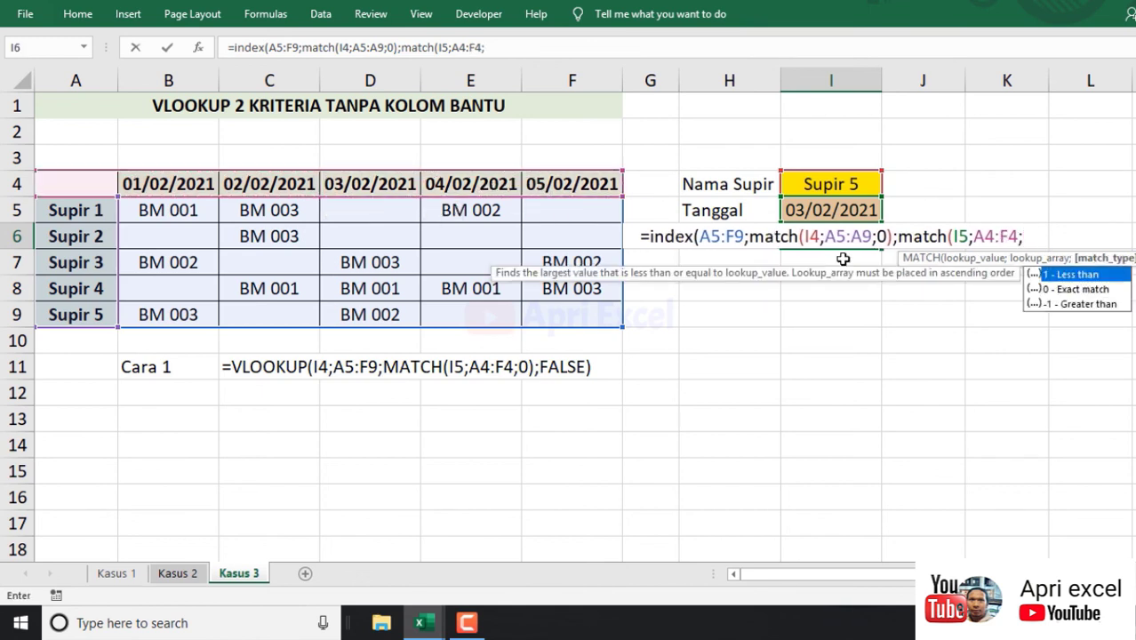
pyautogui.write('0)')
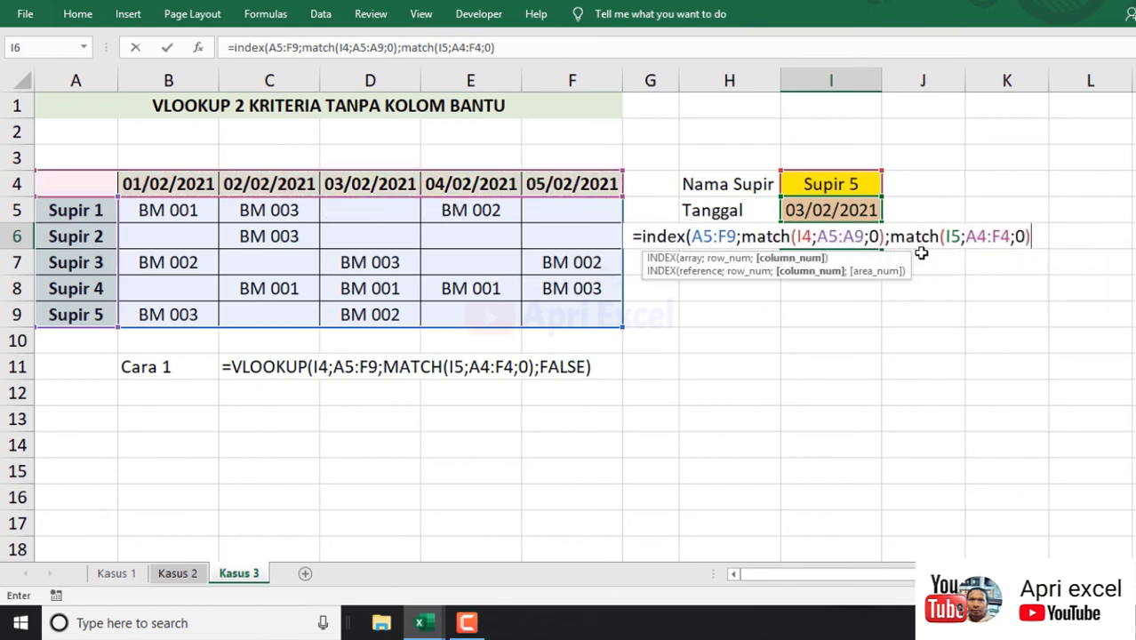
pyautogui.write(')')
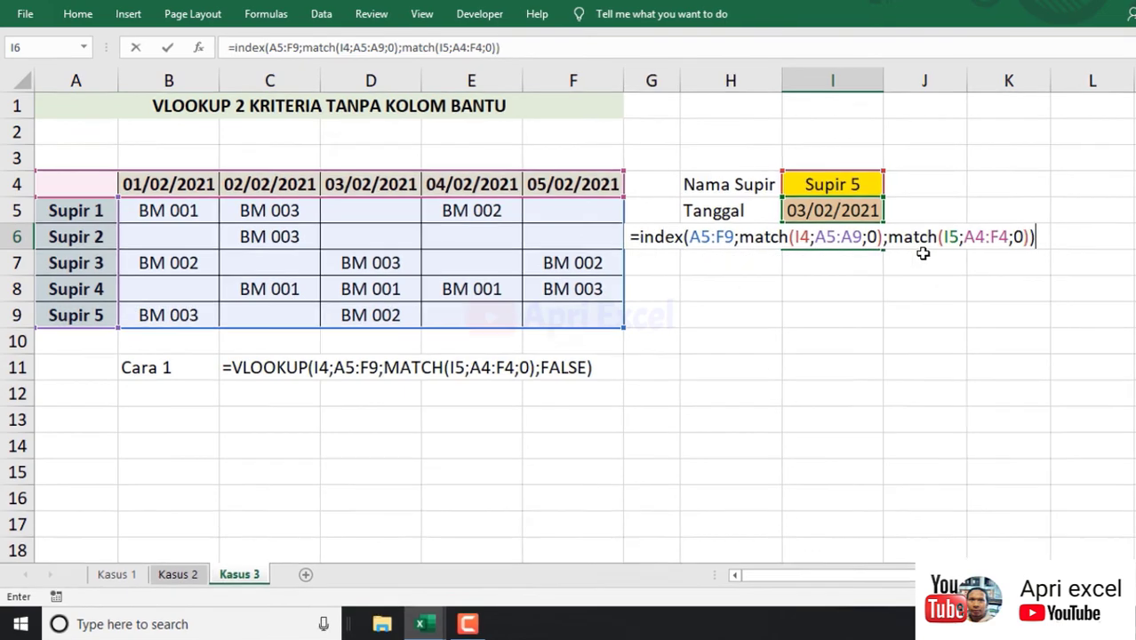
pyautogui.press('Return')
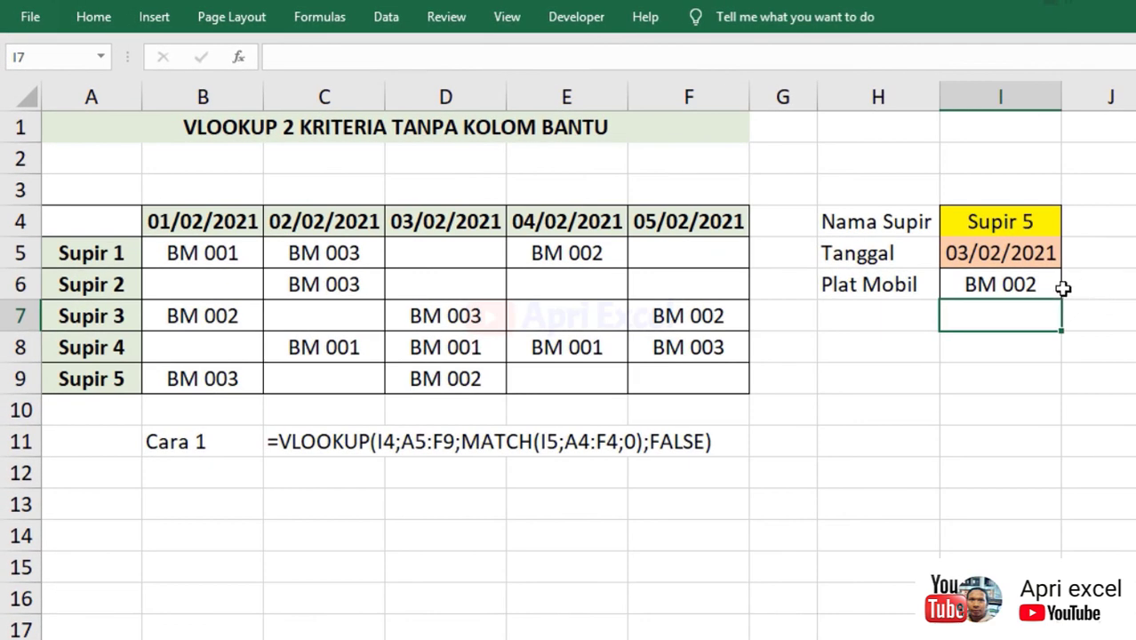
pyautogui.click(1058, 286)
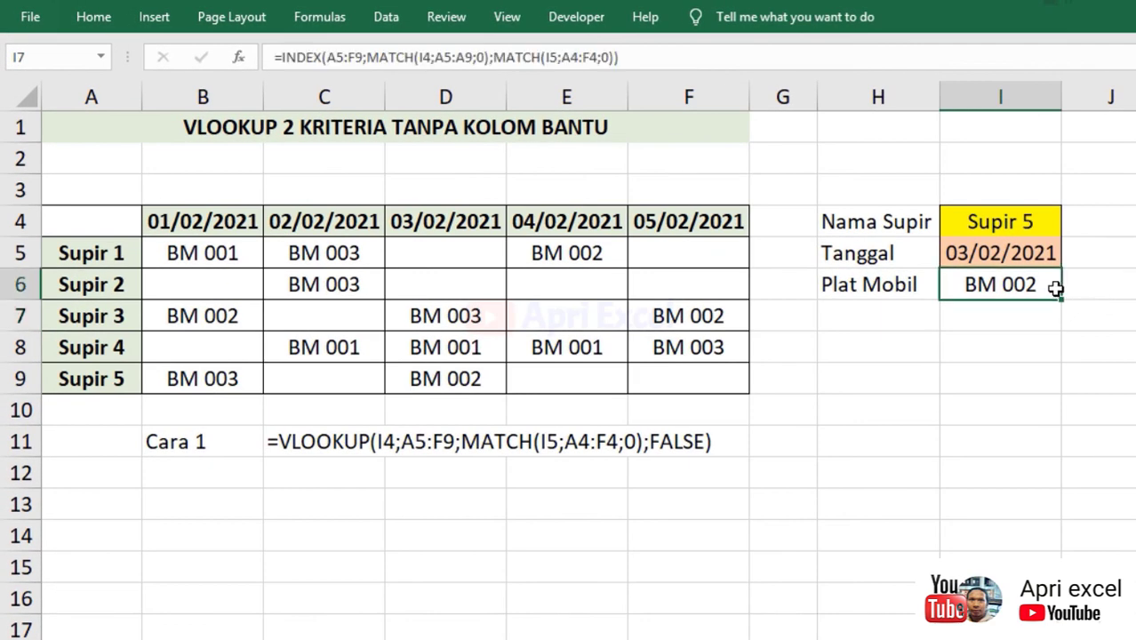
# Step: Choose Supir 2 in I4 and 02/02/2021 in I5 from their dropdowns
pyautogui.click(1047, 222)
pyautogui.click(1070, 228)
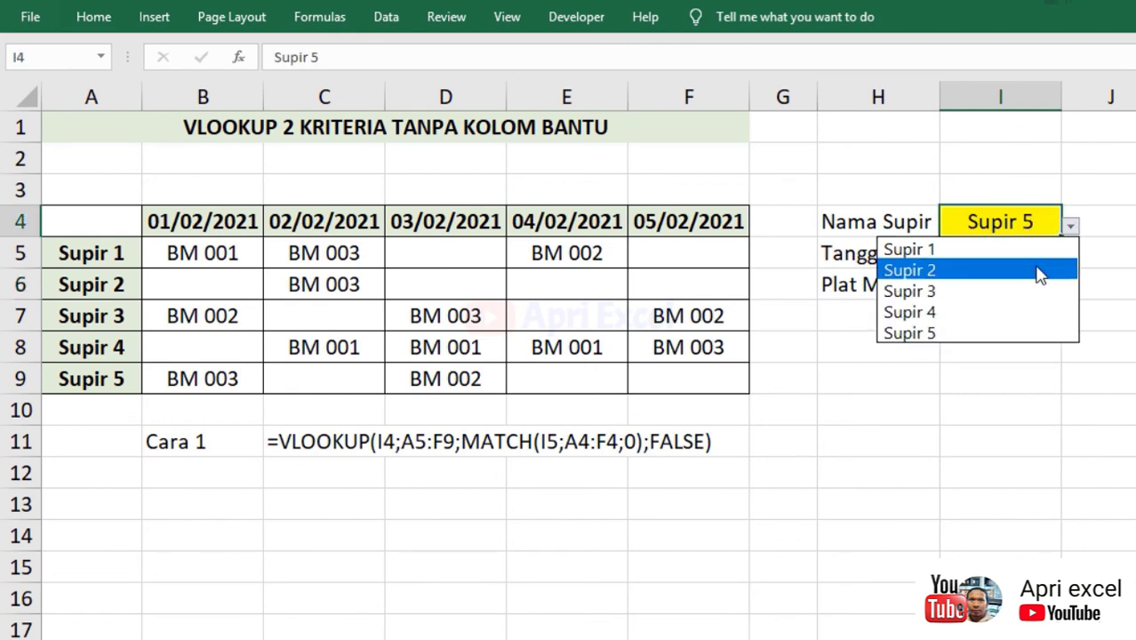
pyautogui.click(967, 270)
pyautogui.click(987, 252)
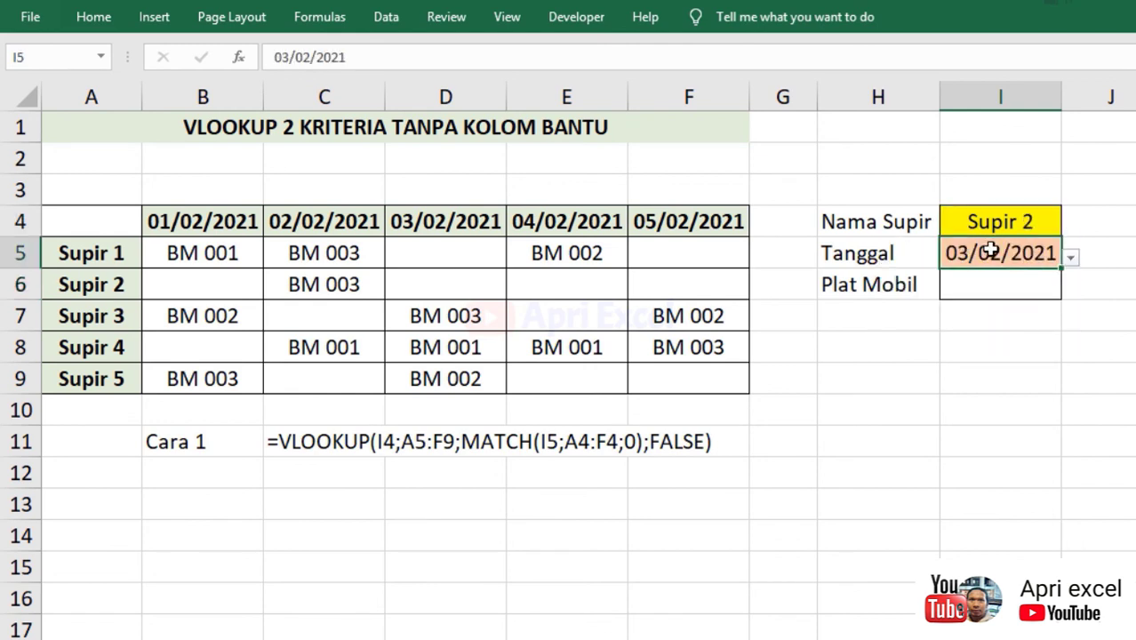
pyautogui.click(1071, 257)
pyautogui.click(1056, 302)
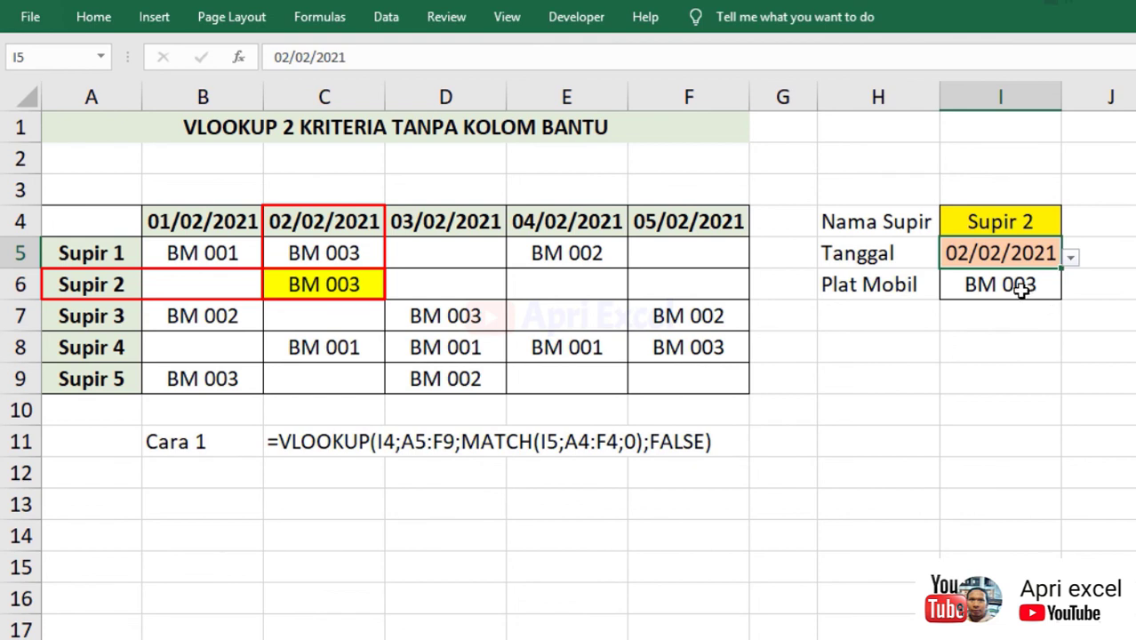
# Step: Inspect I6's INDEX-MATCH formula without changing it, then type 'Cara 2' in B12
pyautogui.doubleClick(1014, 284)
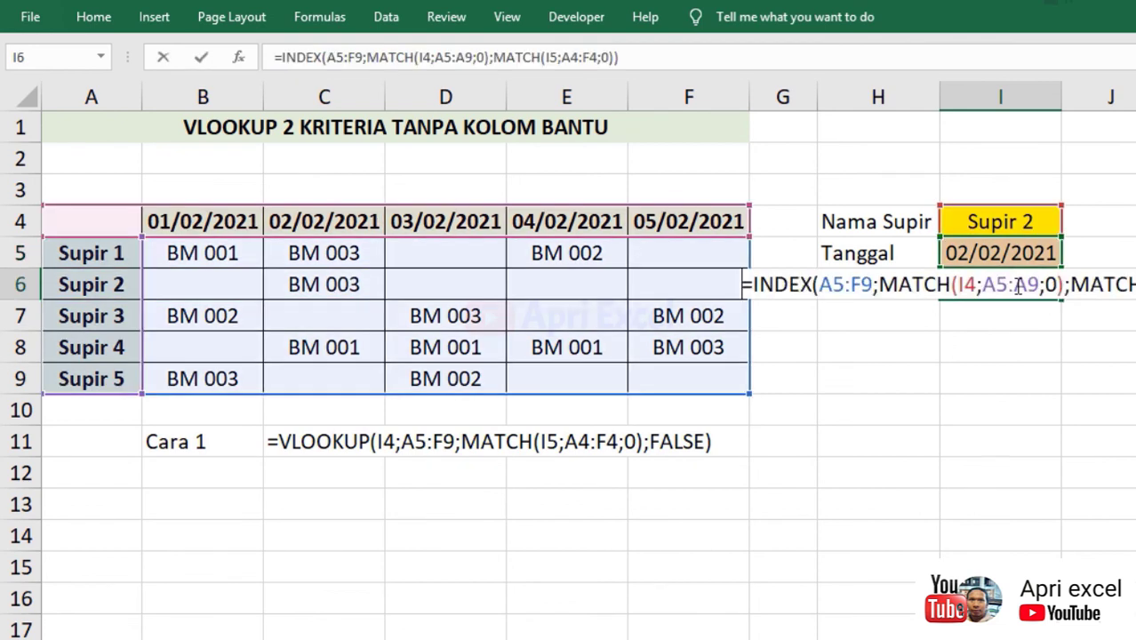
pyautogui.moveTo(745, 293); pyautogui.dragTo(752, 322)
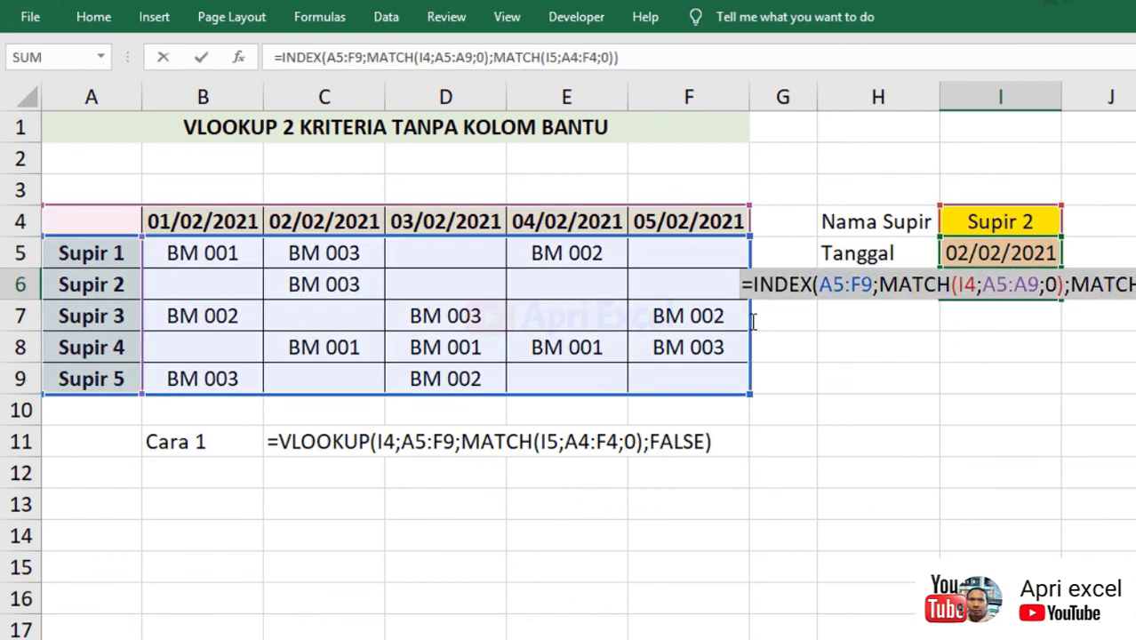
pyautogui.press('Escape')
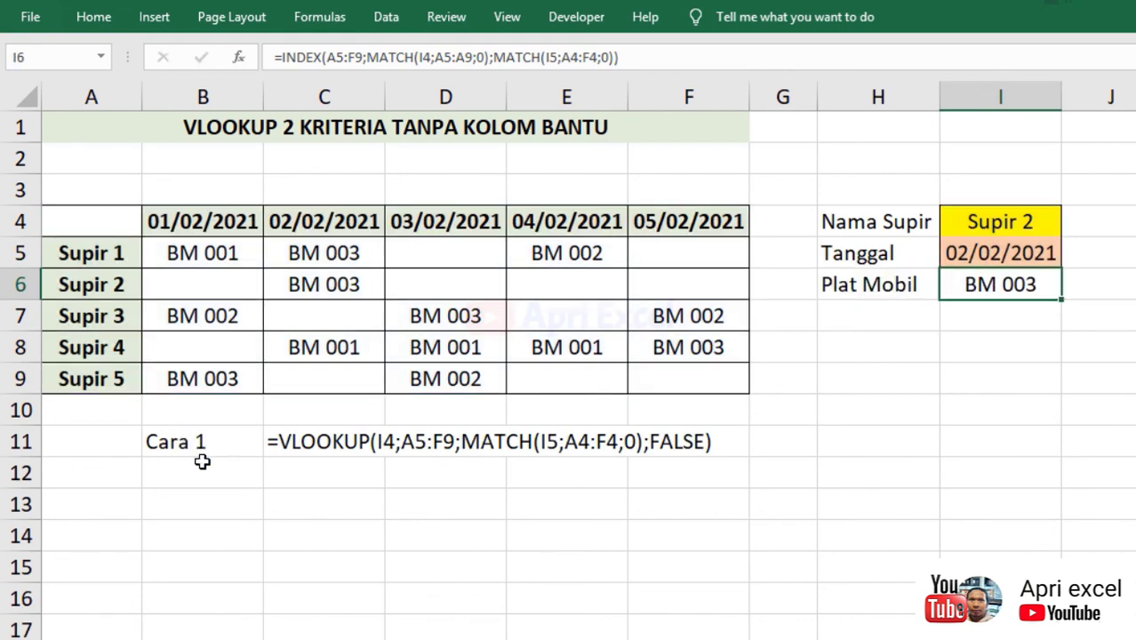
pyautogui.click(202, 462)
pyautogui.write('Cara')
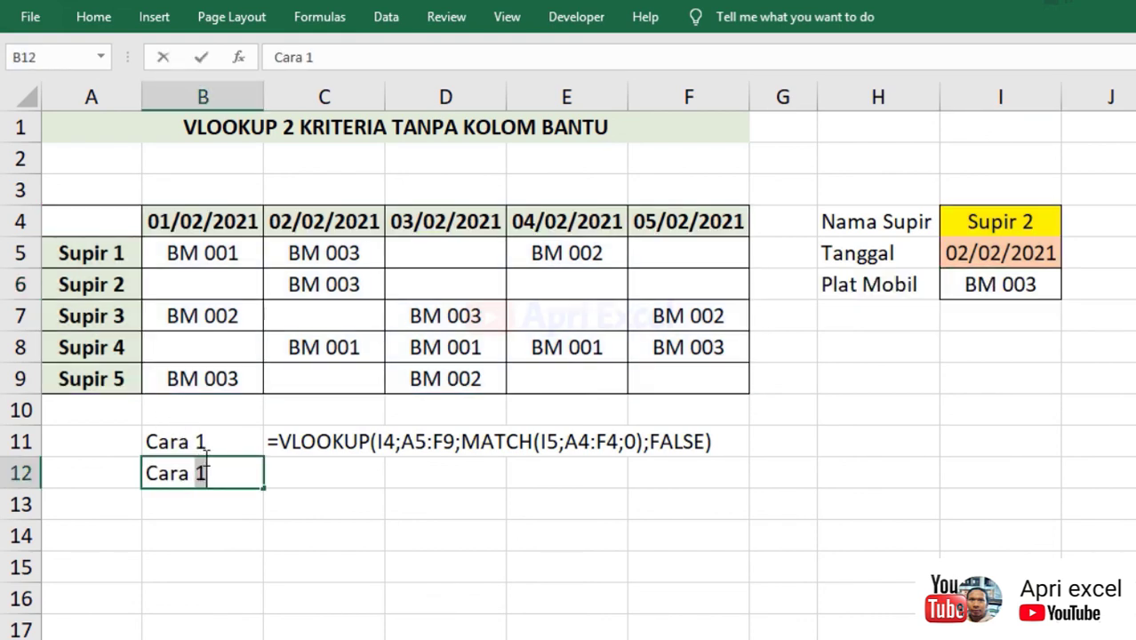